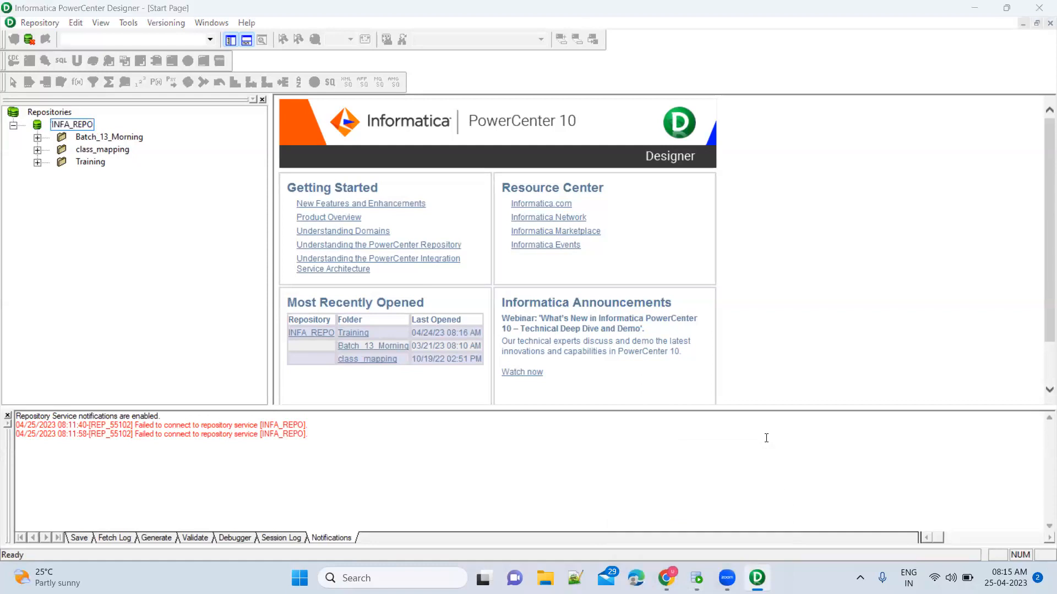
# Confirm in Services that Informatica 10.2.0 and OracleMTSRecoveryService are running, then close Services.
pyautogui.press('super')
pyautogui.write('services')
pyautogui.press('Return')
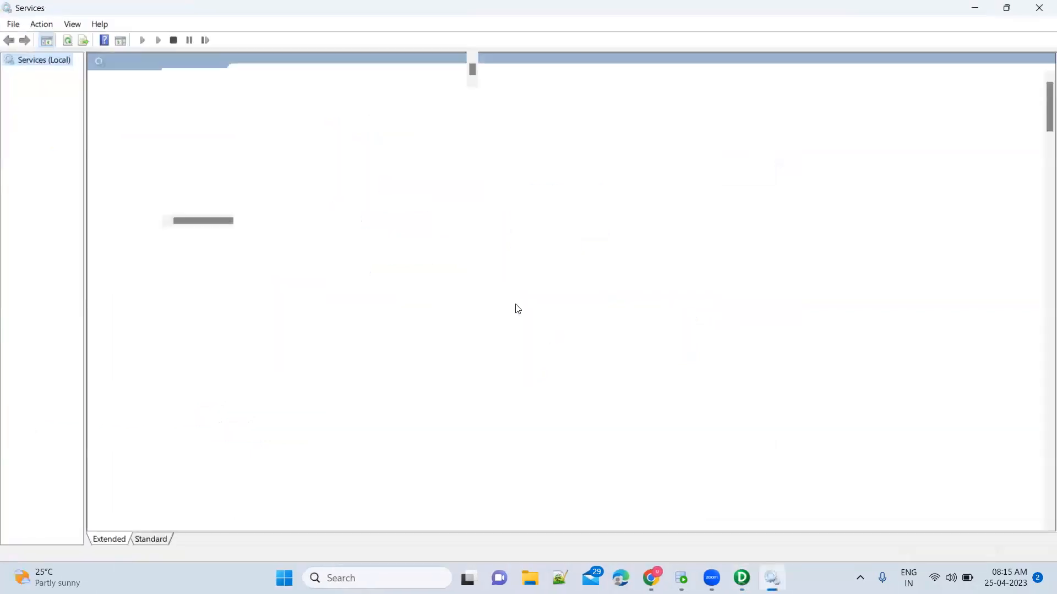
pyautogui.click(360, 242)
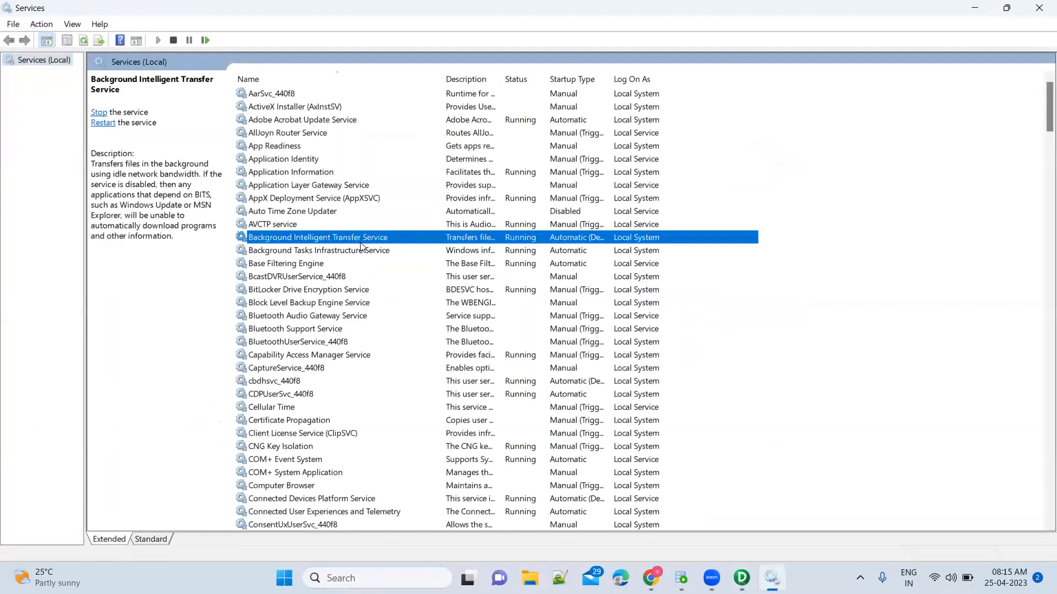
pyautogui.press('i')
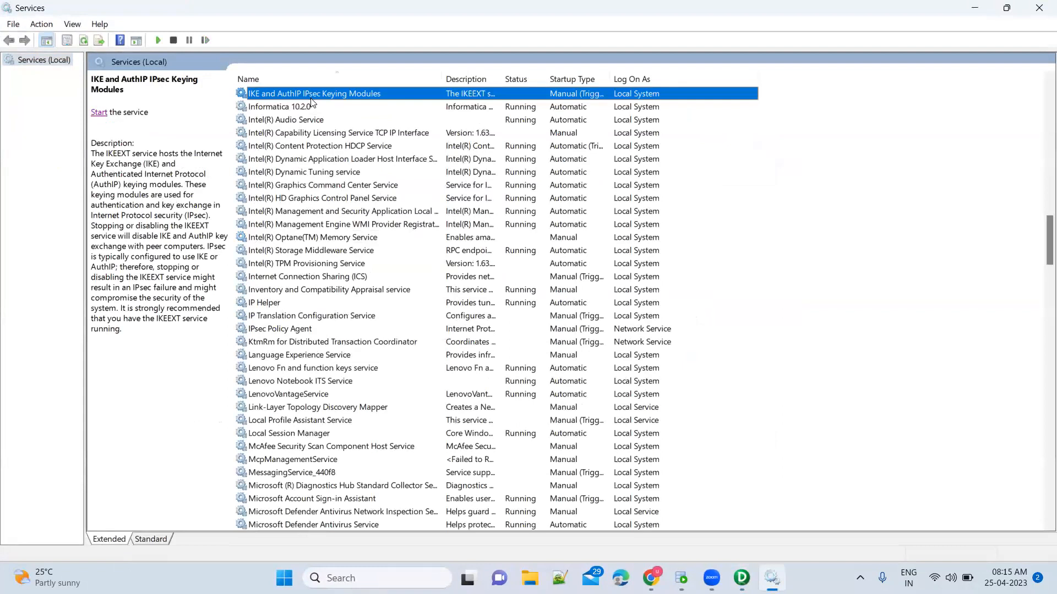
pyautogui.click(313, 107)
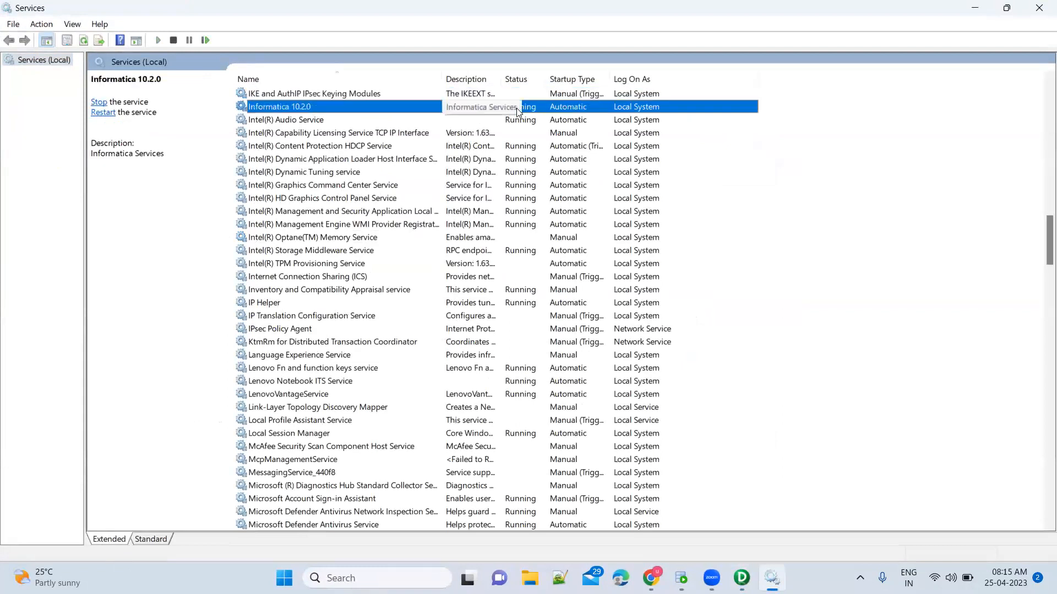
pyautogui.press('o')
pyautogui.press('r')
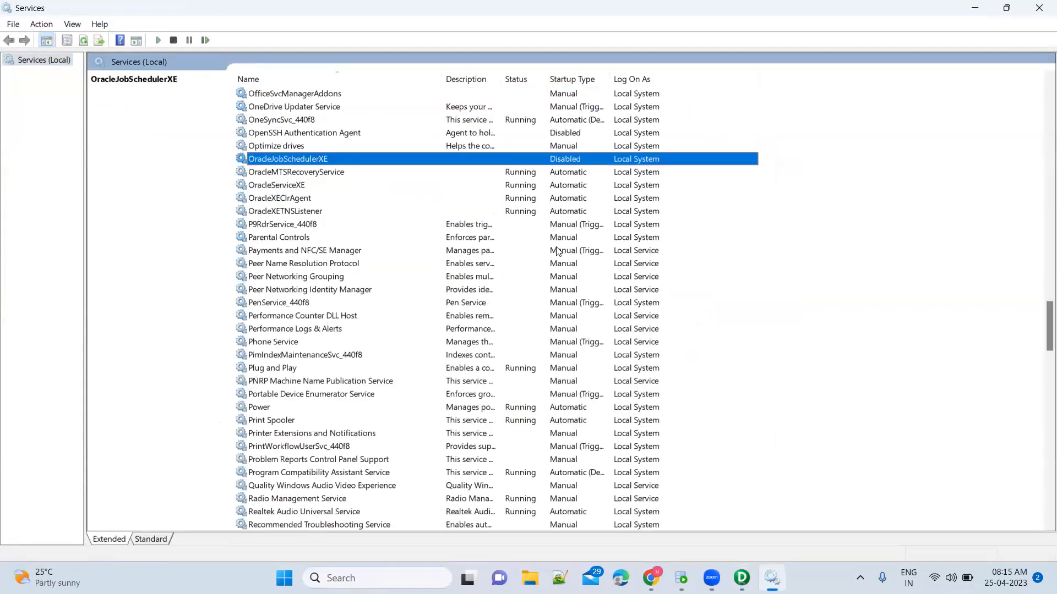
pyautogui.click(517, 171)
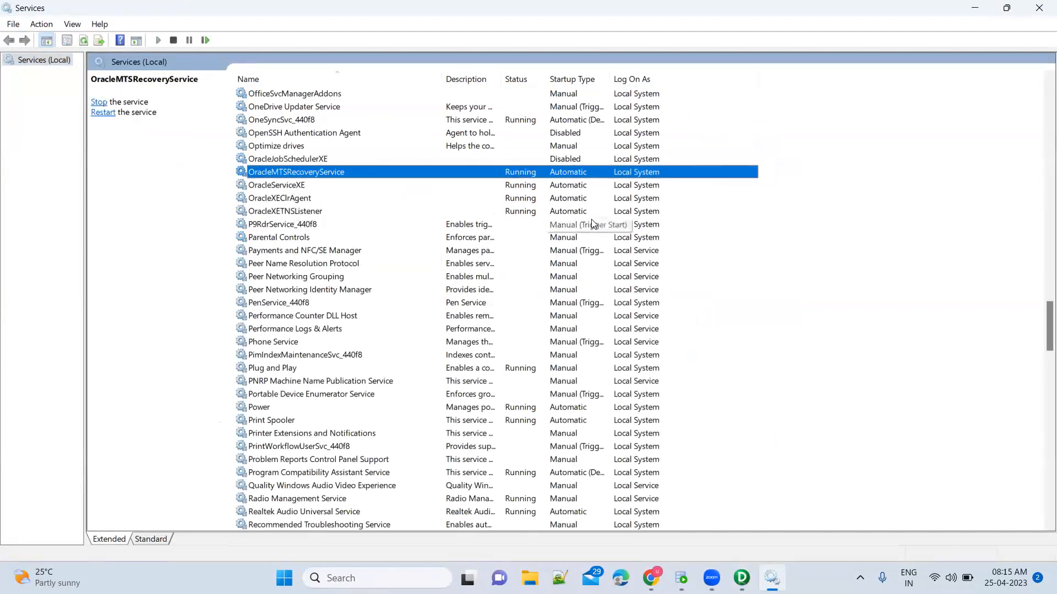
pyautogui.click(1039, 8)
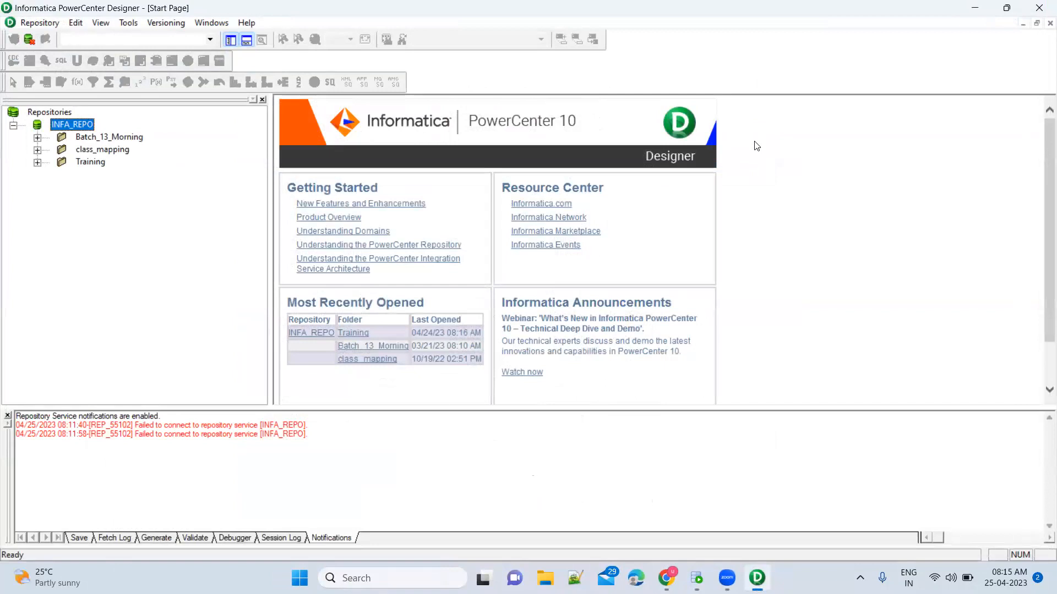
# Open the Training folder and list its mappings.
pyautogui.click(93, 164)
pyautogui.rightClick(94, 168)
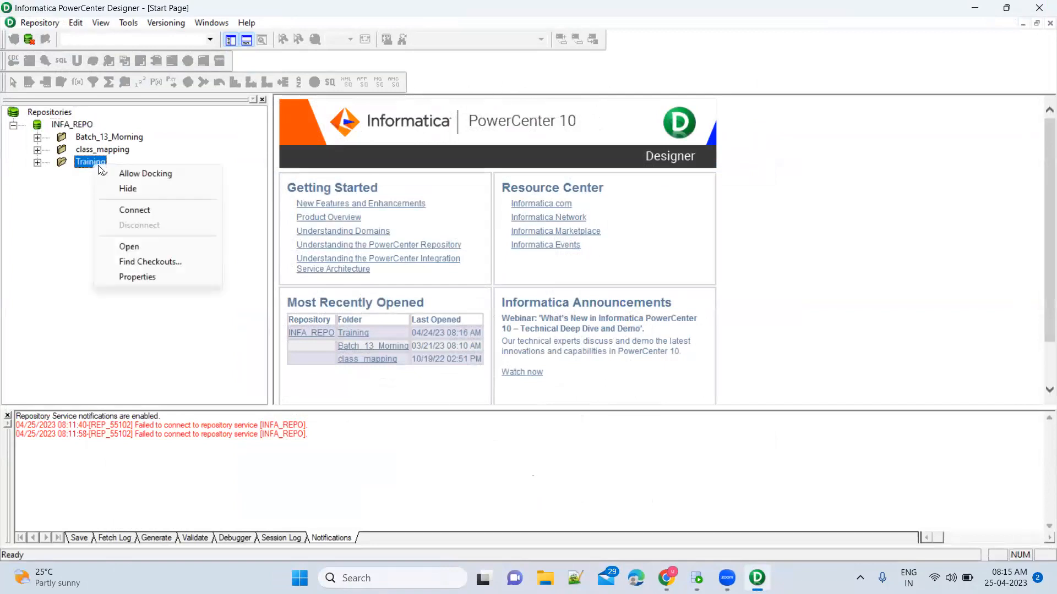
pyautogui.click(147, 246)
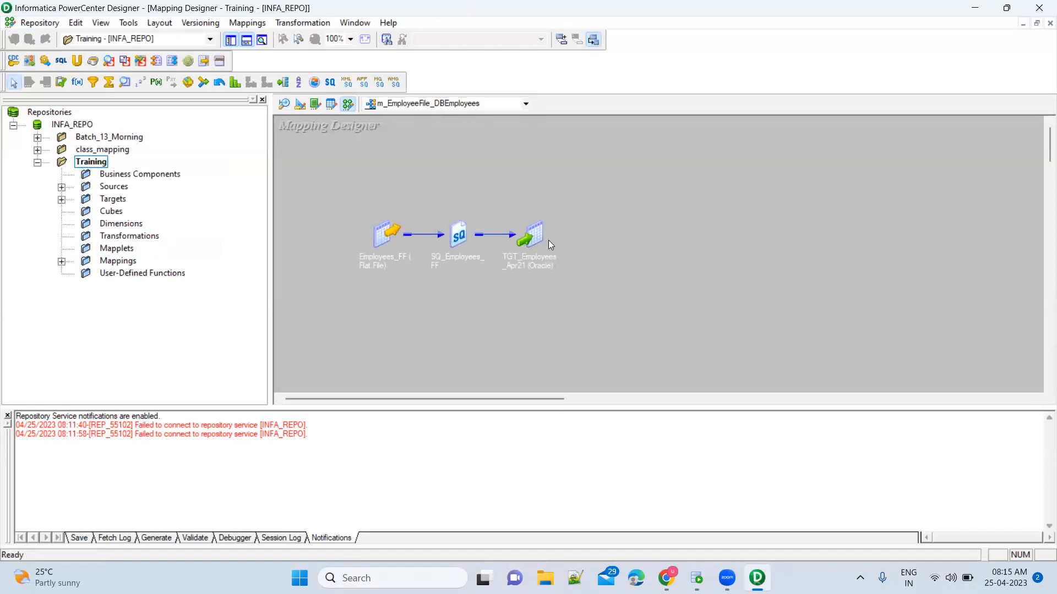
pyautogui.click(62, 262)
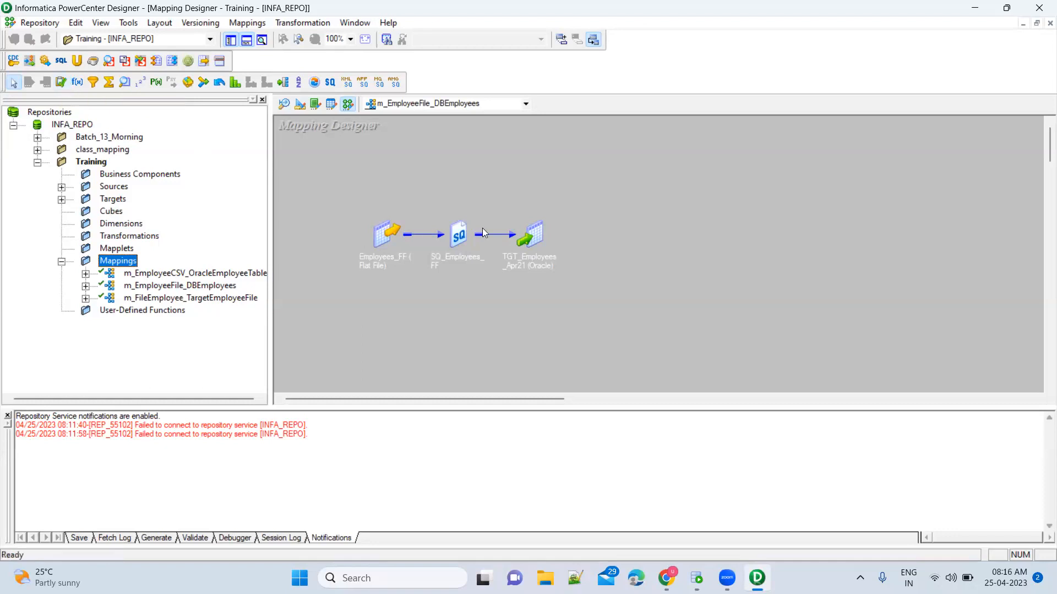
# Inspect the TGT_Employees_Apr21 target and SQ_Employees_FF source qualifier, then bring up Oracle SQL Developer.
pyautogui.moveTo(494, 207); pyautogui.dragTo(590, 319)
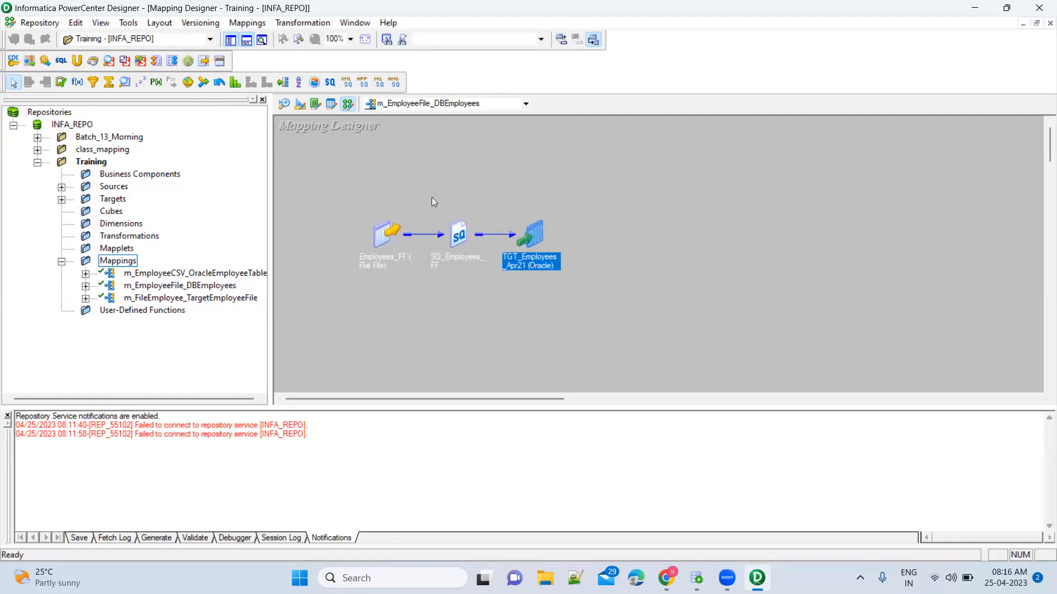
pyautogui.click(457, 230)
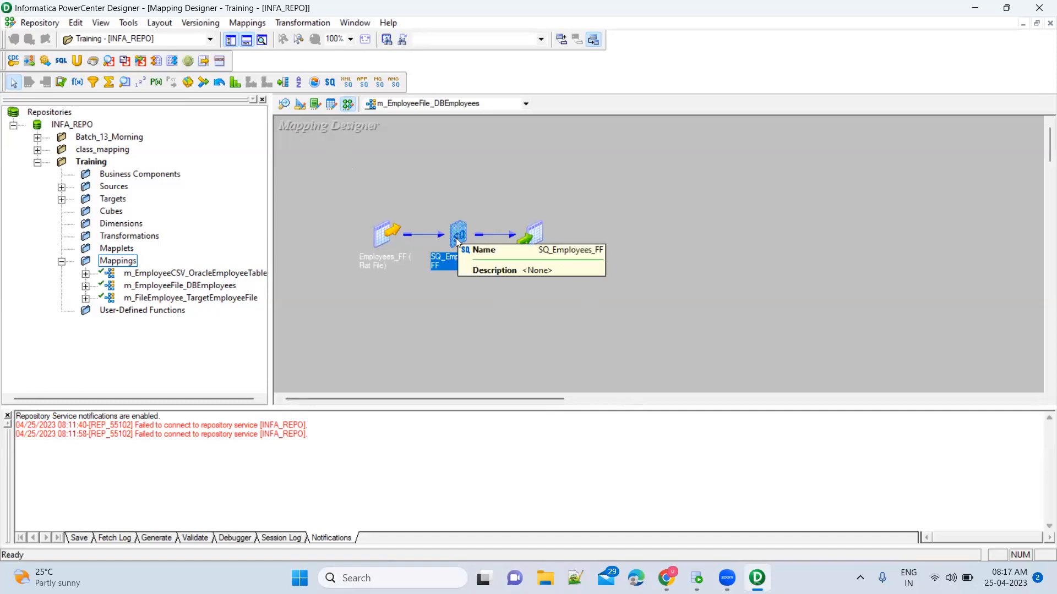
pyautogui.click(696, 578)
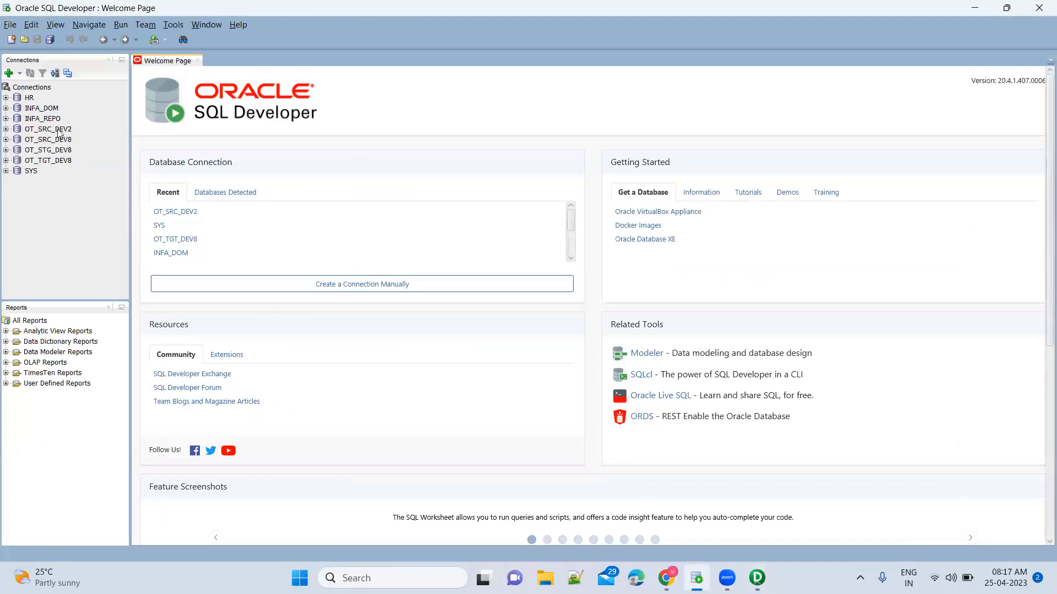
# On OT_SRC_DEV2, run SELECT * FROM employees_apr21 and scroll through its 888 rows.
pyautogui.doubleClick(48, 129)
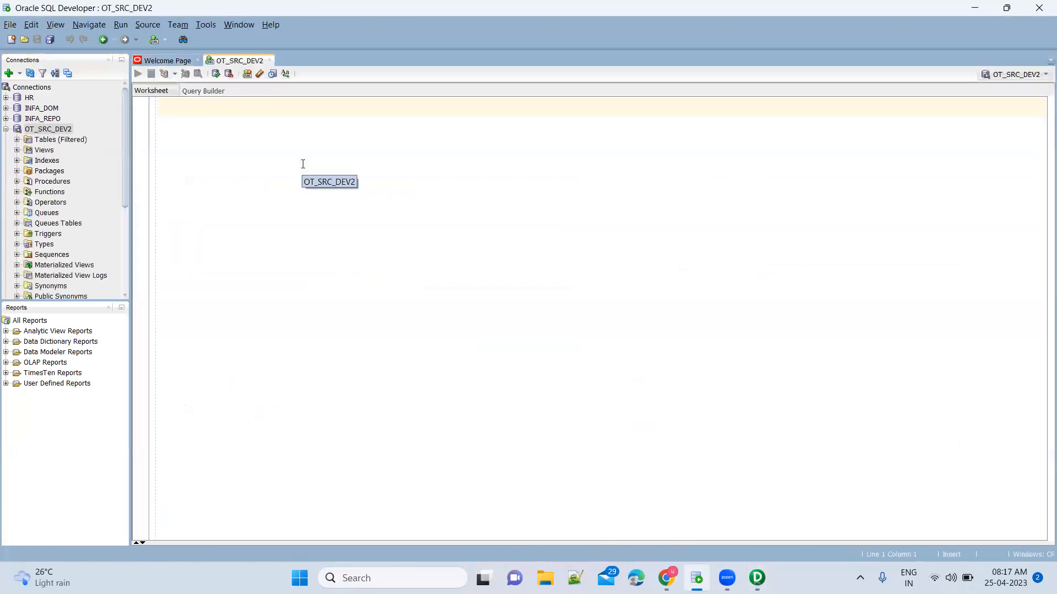
pyautogui.write('SELECT * FROM')
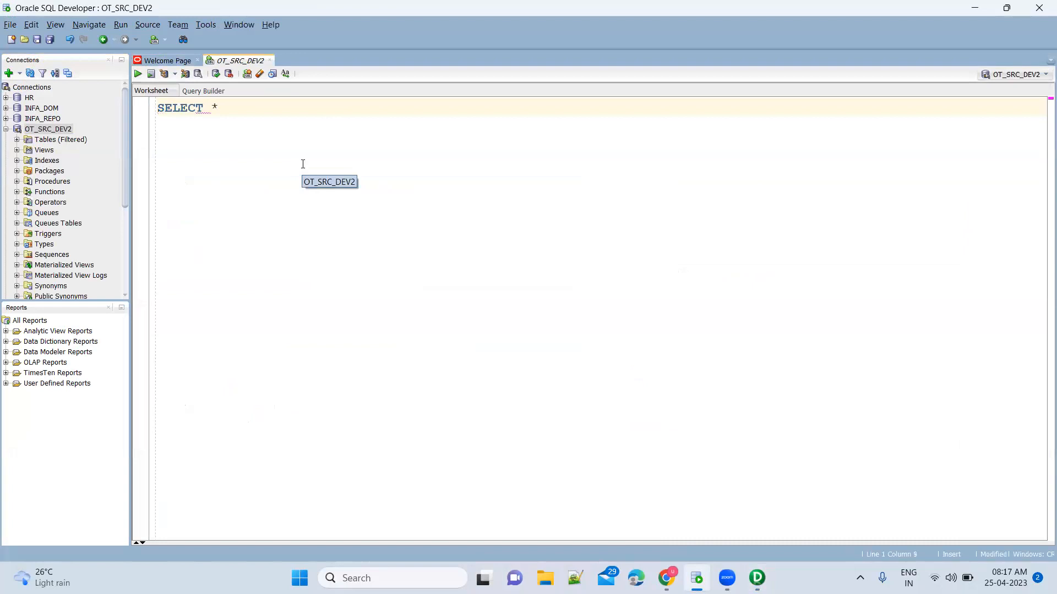
pyautogui.press('Down')
pyautogui.press('Down')
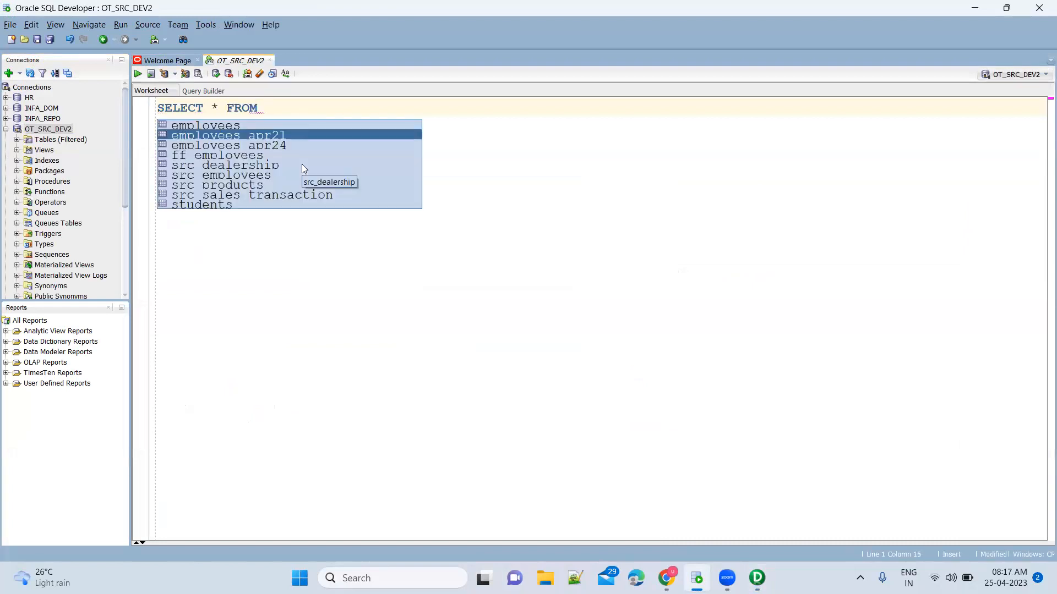
pyautogui.press('Return')
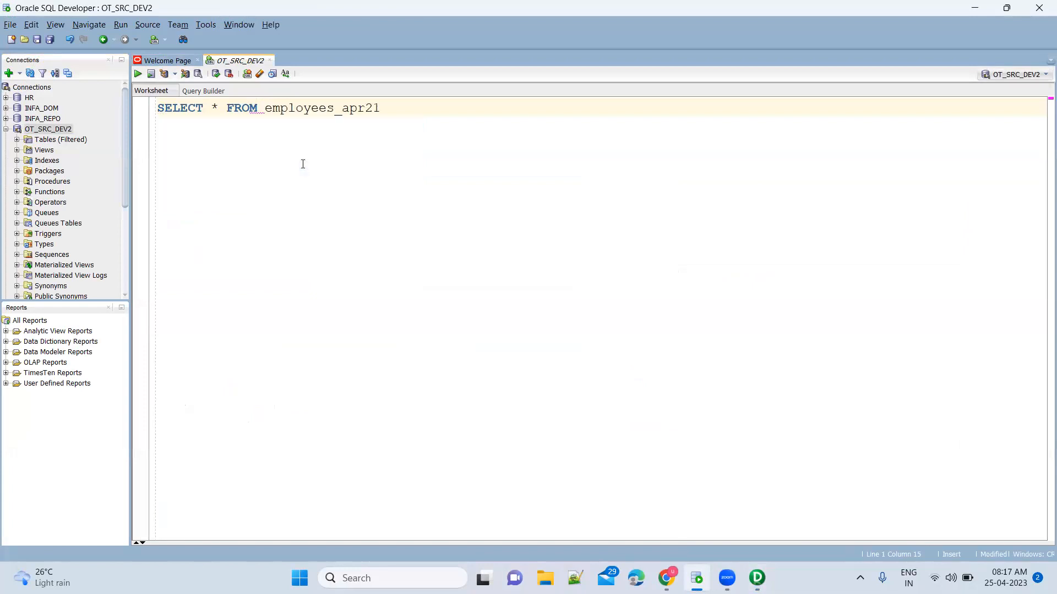
pyautogui.hotkey('ctrl', 'Return')
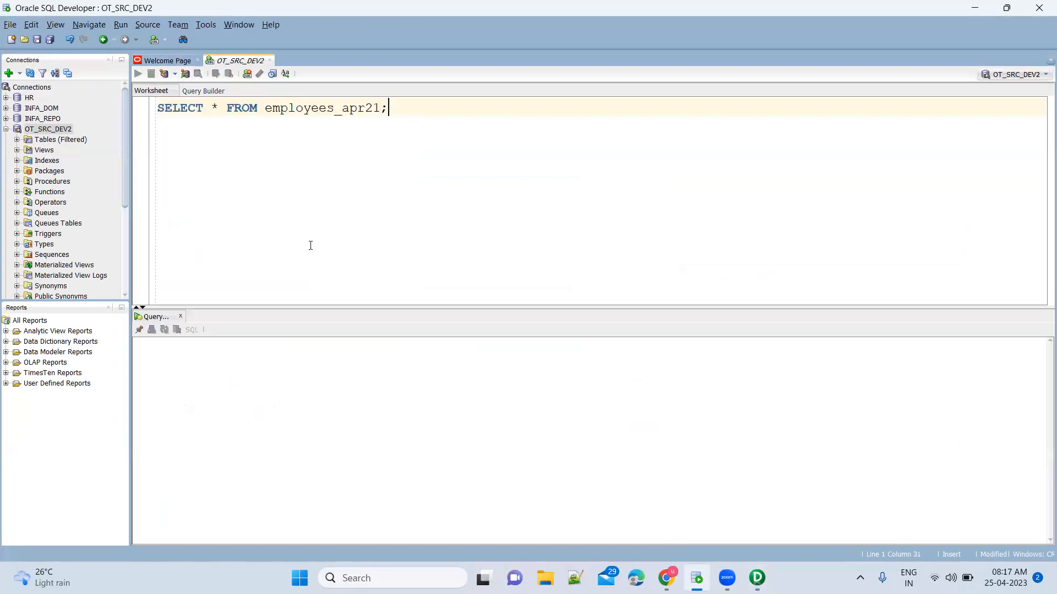
pyautogui.scroll(-1, 252, 374)
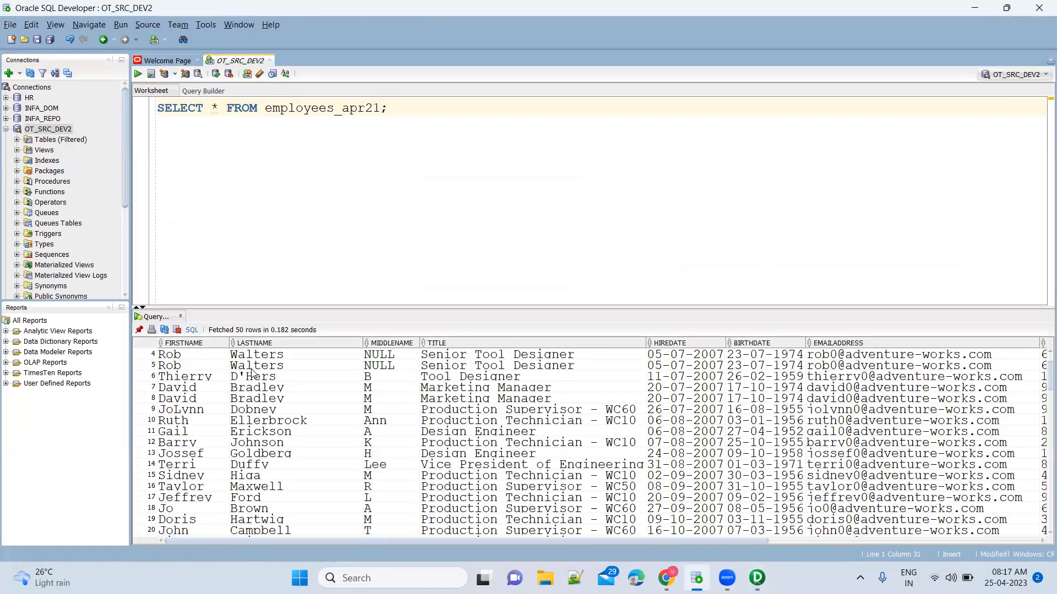
pyautogui.scroll(-12, 252, 374)
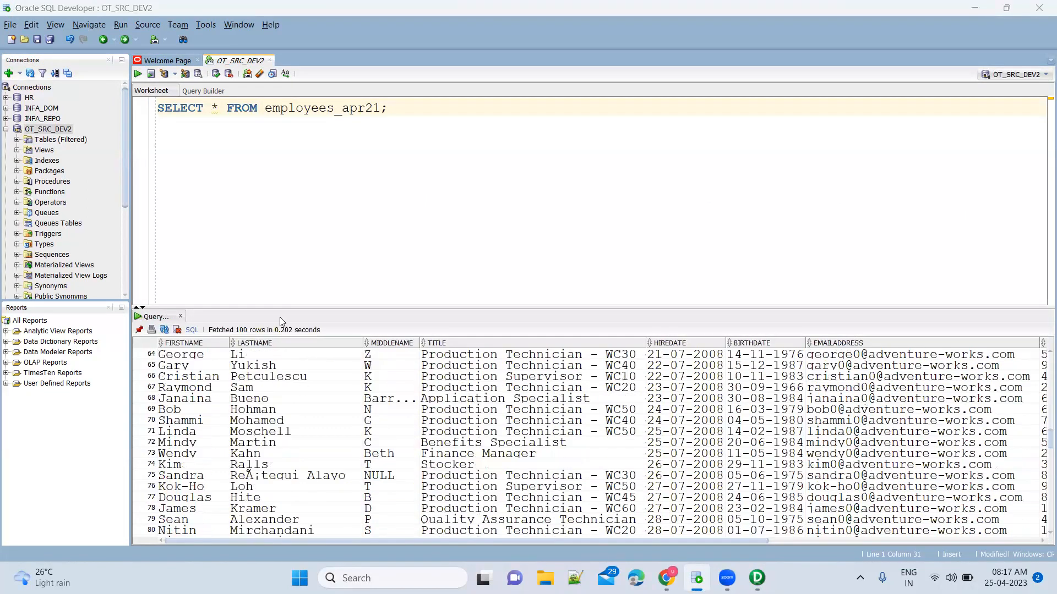
# Recheck the TGT_Employees_Apr21 target, then rerun the query against employees_apr24.
pyautogui.hotkey('alt', 'Tab')
pyautogui.moveTo(492, 193); pyautogui.dragTo(559, 314)
pyautogui.hotkey('alt', 'Tab')
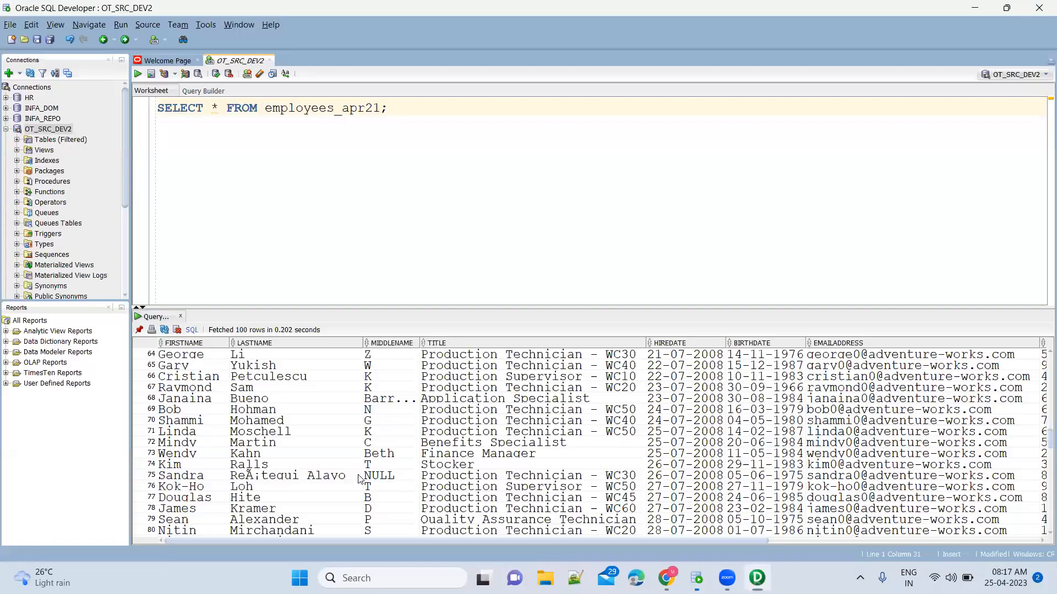
pyautogui.scroll(-20, 359, 479)
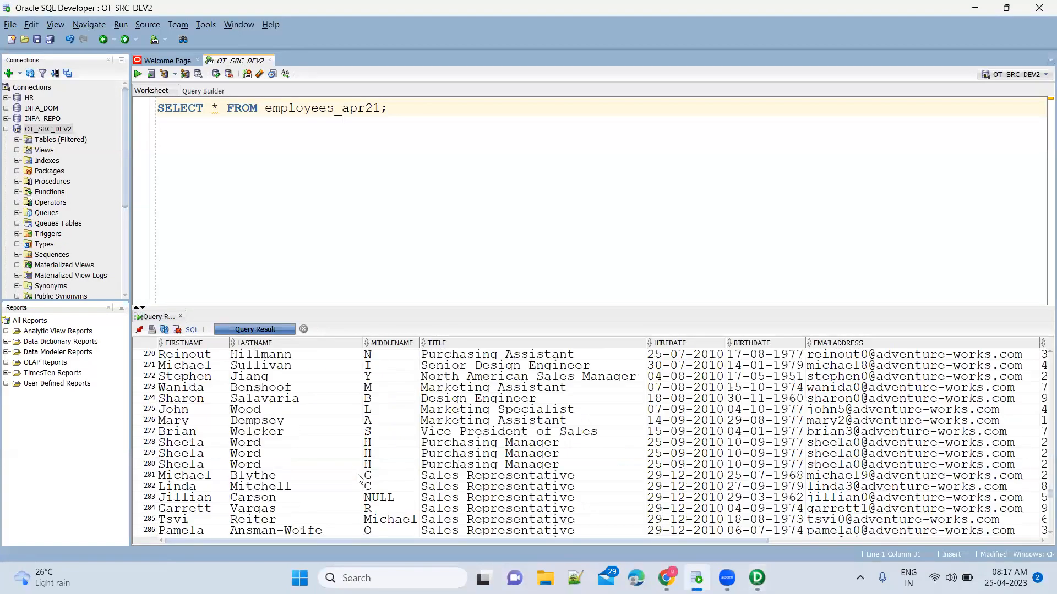
pyautogui.scroll(-20, 359, 480)
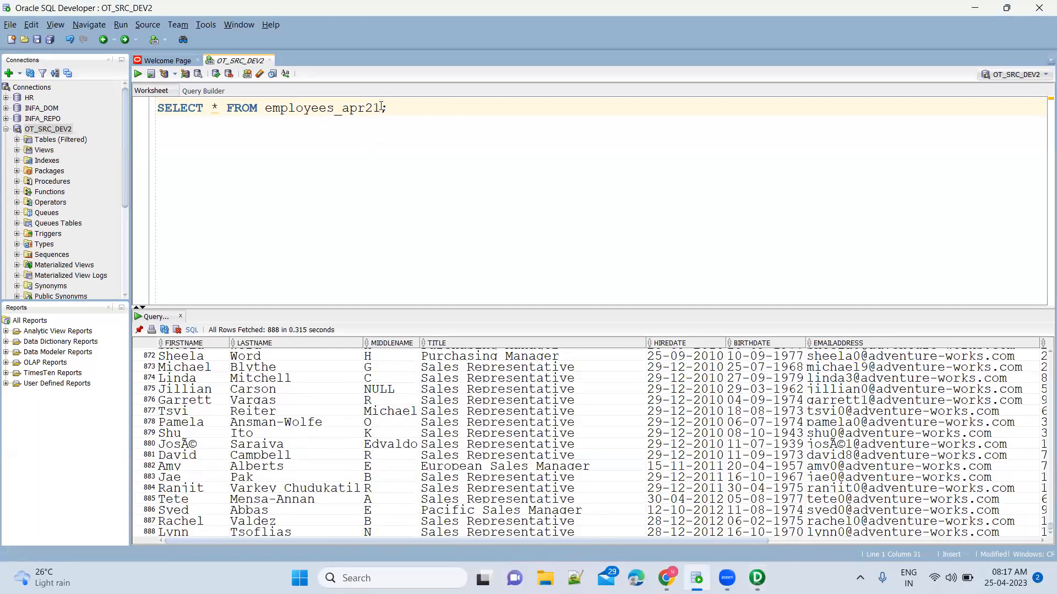
pyautogui.press('BackSpace')
pyautogui.write('4')
pyautogui.hotkey('ctrl', 'Return')
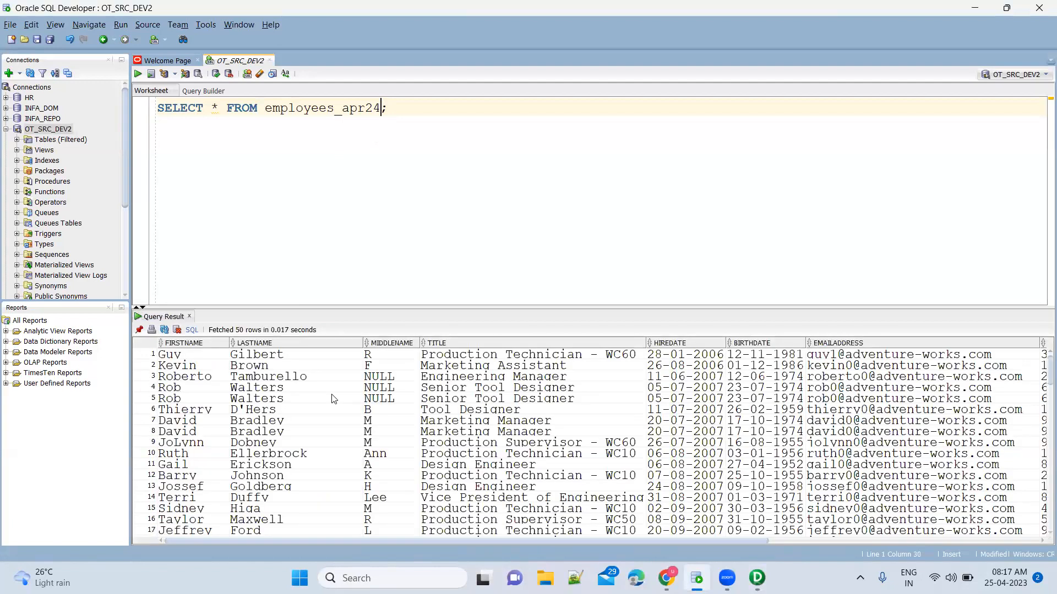
# Browse the employees_apr24 results, inspecting the names in rows 282 to 288.
pyautogui.scroll(-15, 335, 395)
pyautogui.scroll(-20, 333, 399)
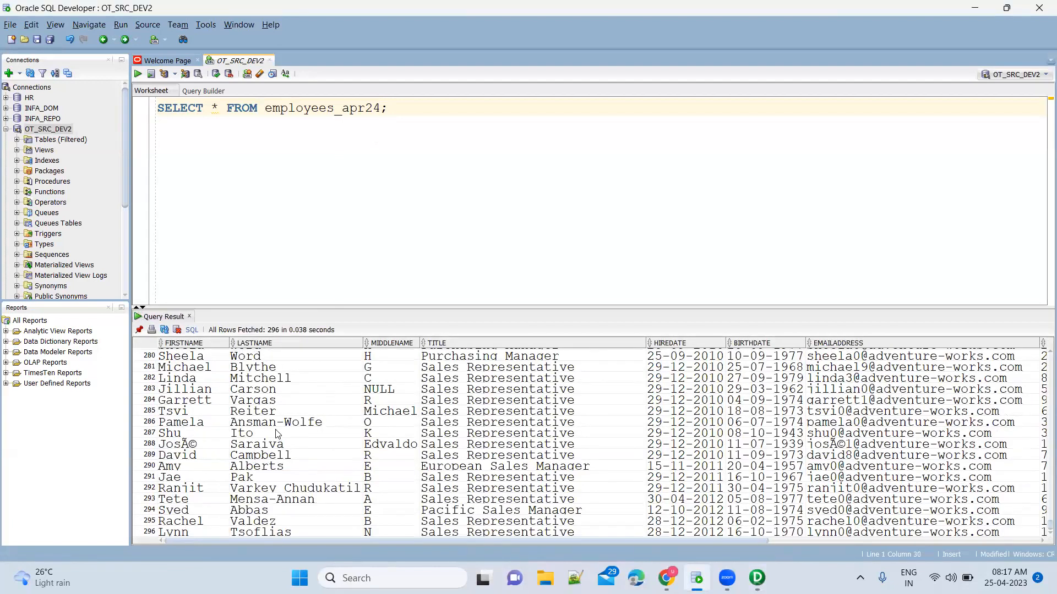
pyautogui.click(210, 447)
pyautogui.click(327, 429)
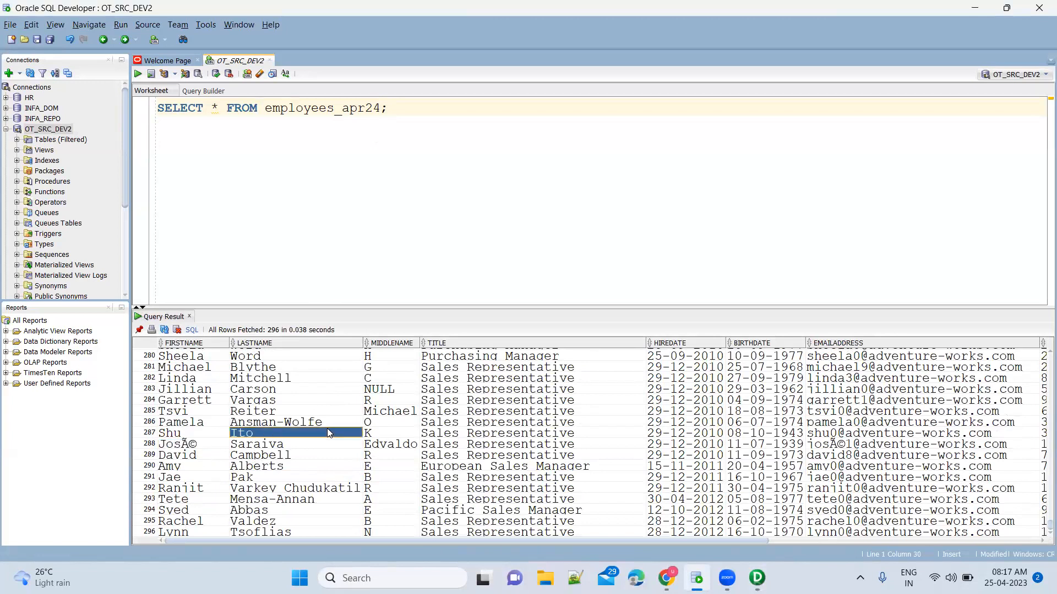
pyautogui.click(315, 377)
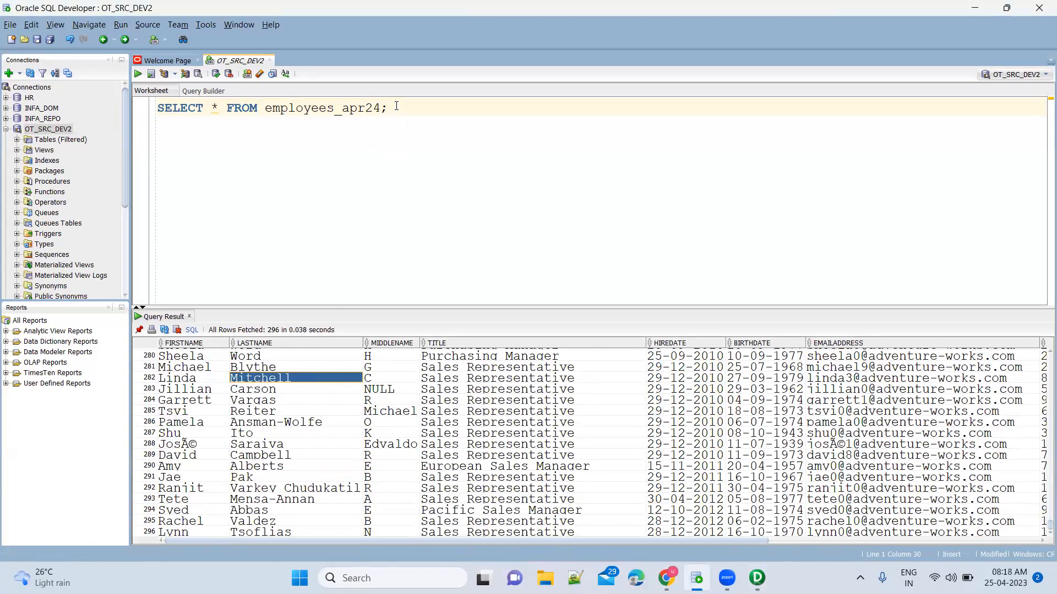
pyautogui.click(307, 410)
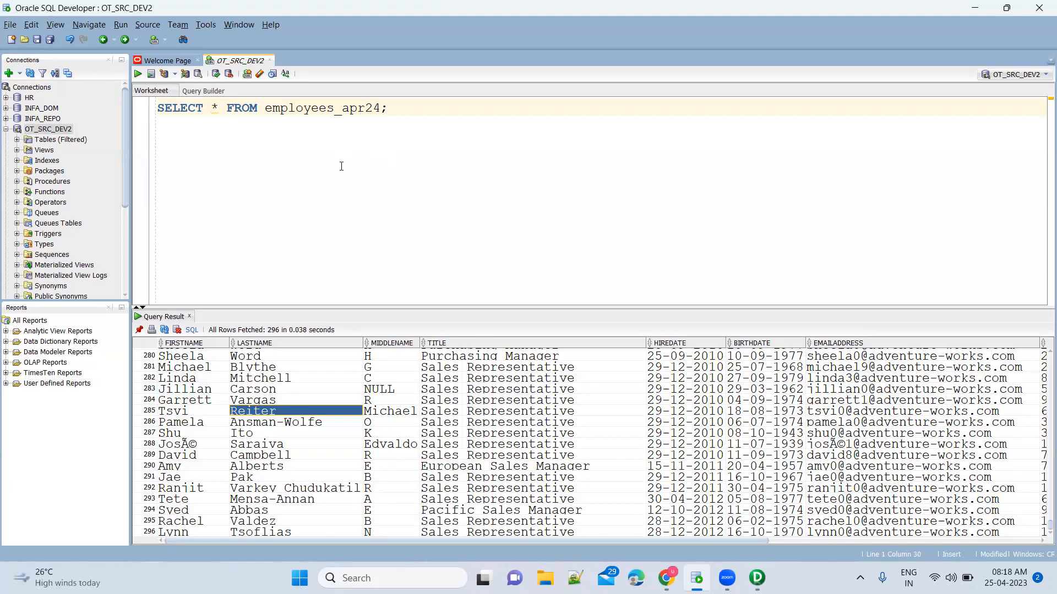
pyautogui.click(303, 403)
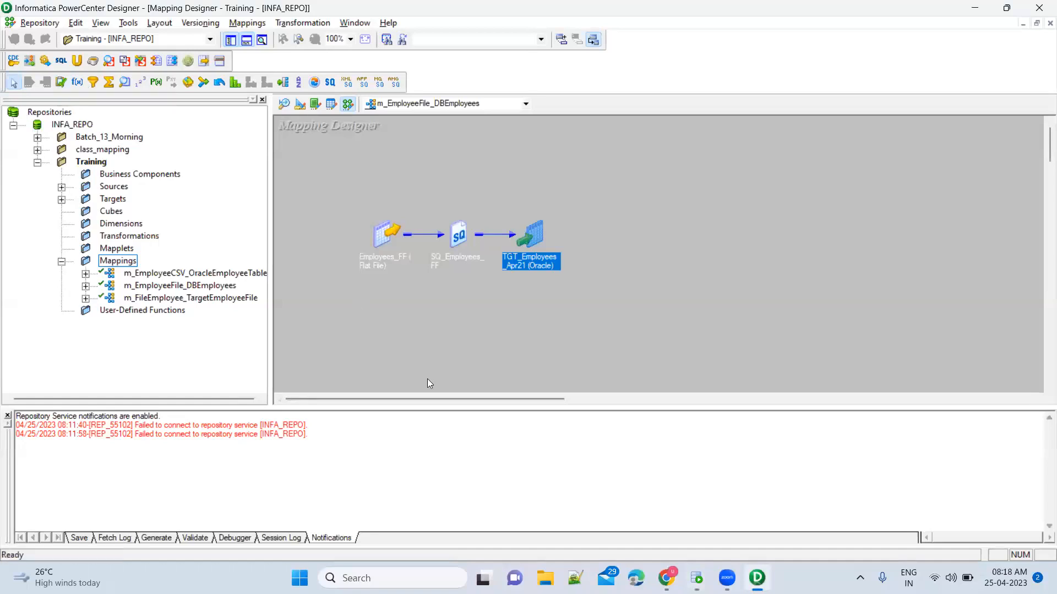
# Select result rows 280 and 281, then return to PowerCenter Designer.
pyautogui.hotkey('alt', 'Tab')
pyautogui.click(232, 357)
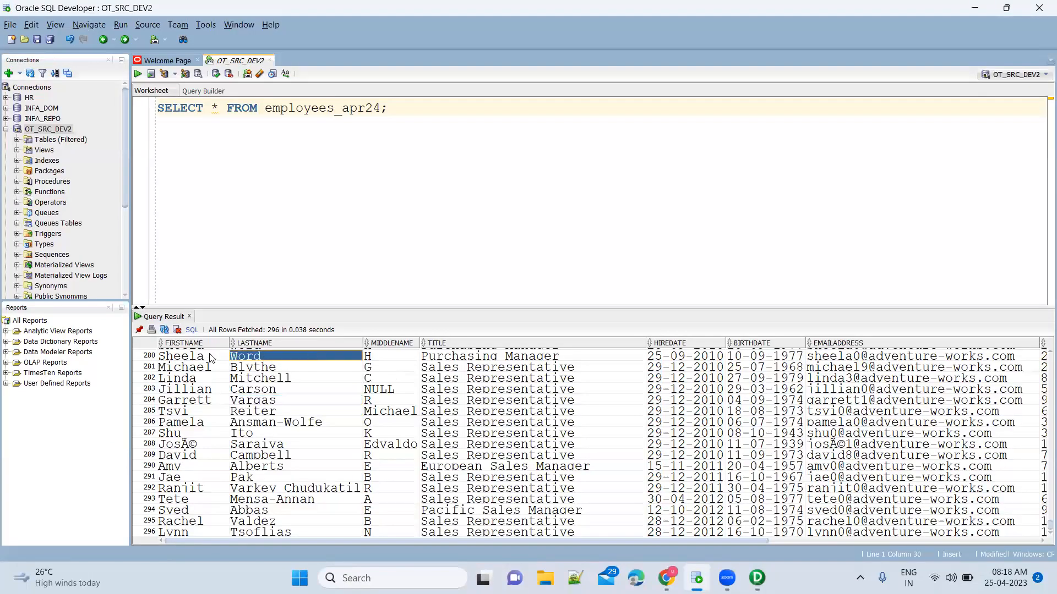
pyautogui.click(148, 357)
pyautogui.click(148, 369)
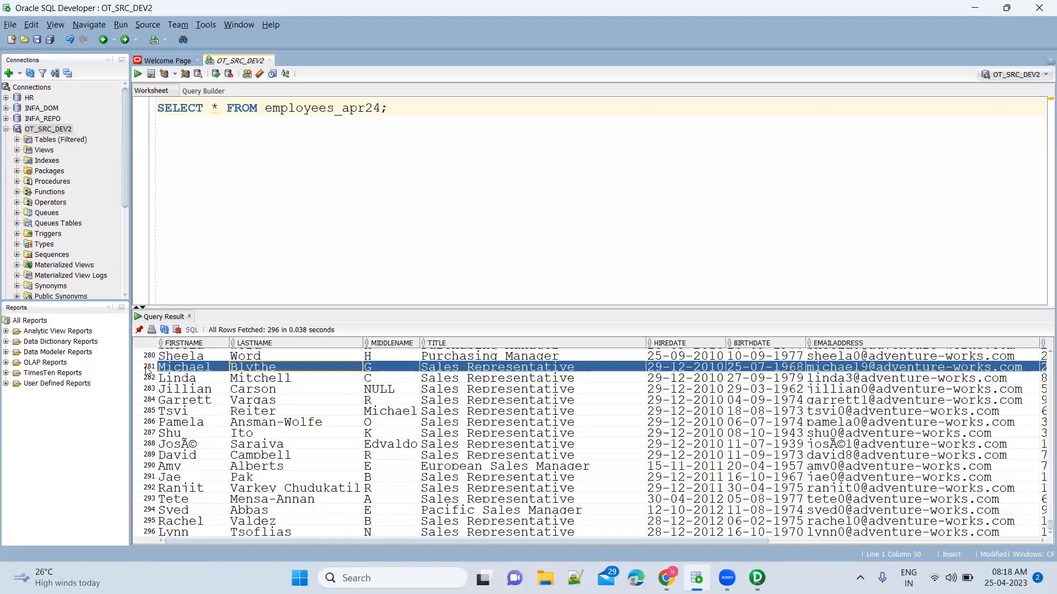
pyautogui.hotkey('alt', 'Tab')
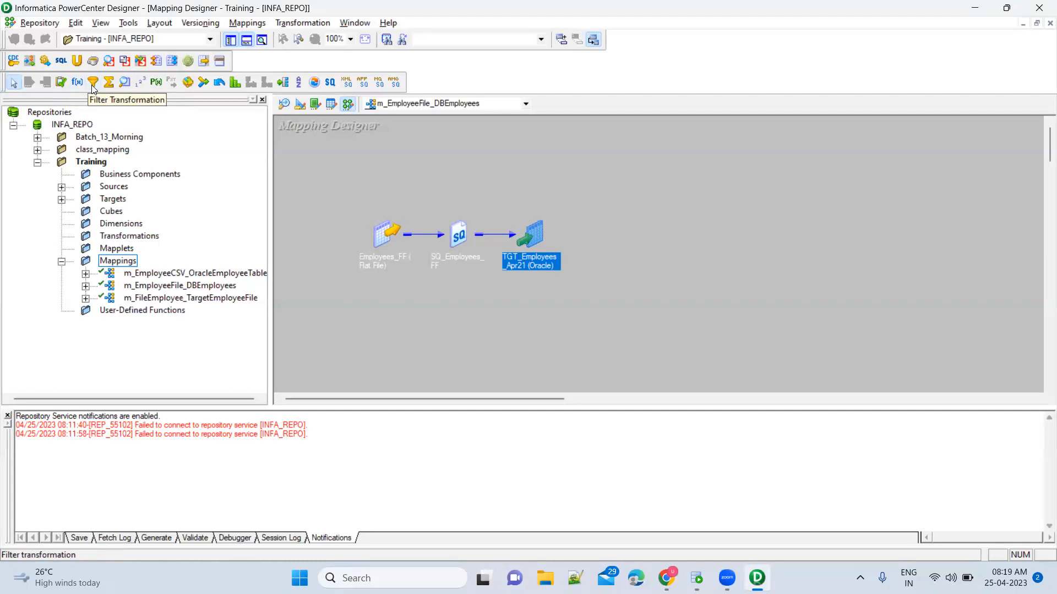
# Arm the Filter Transformation tool, select SQ_Employees_FF, then return to the employees_apr24 results.
pyautogui.click(94, 82)
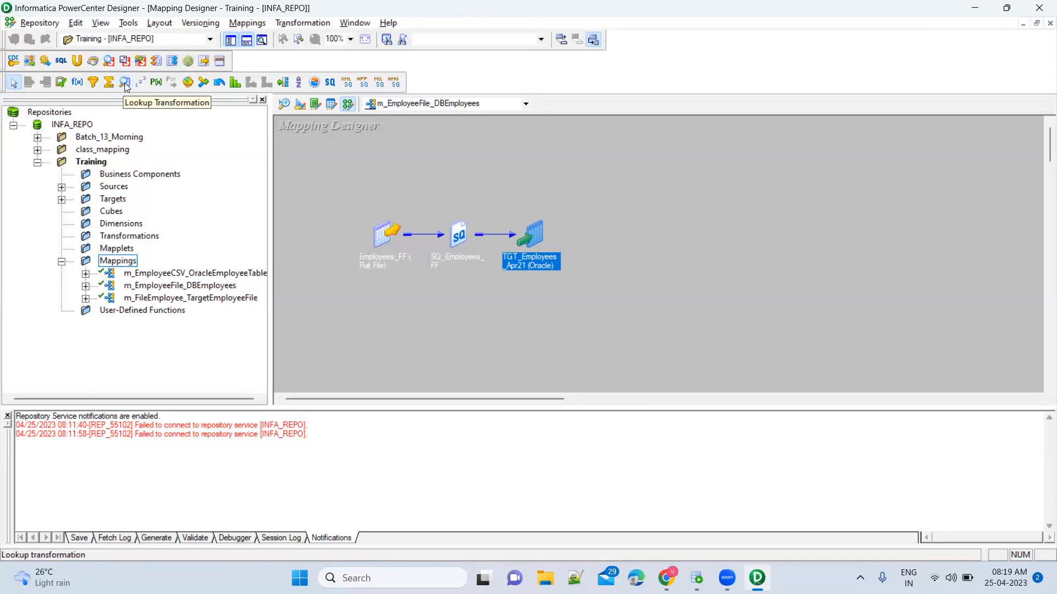
pyautogui.click(462, 237)
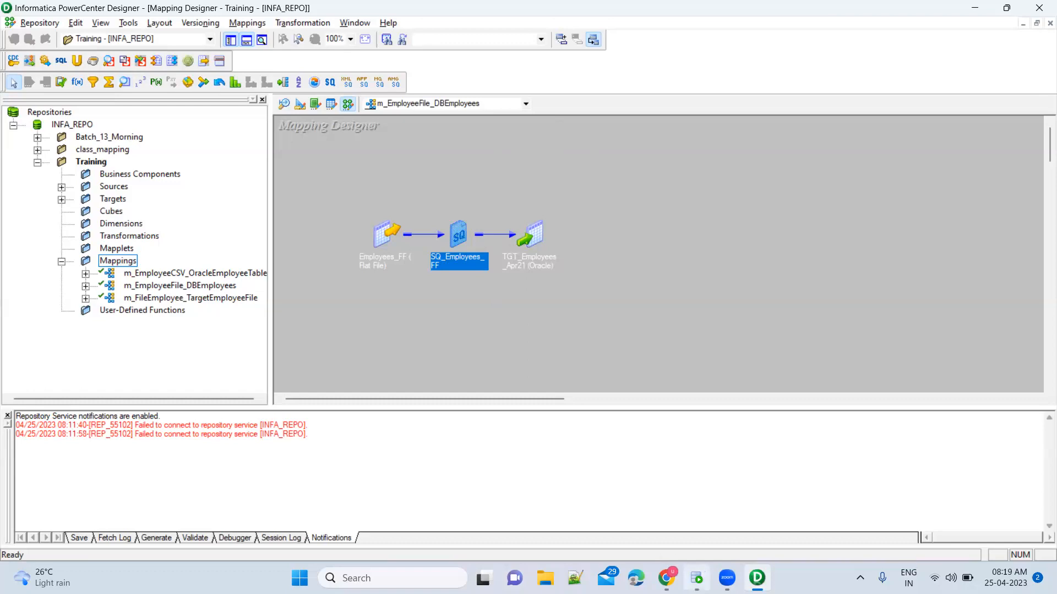
pyautogui.click(697, 578)
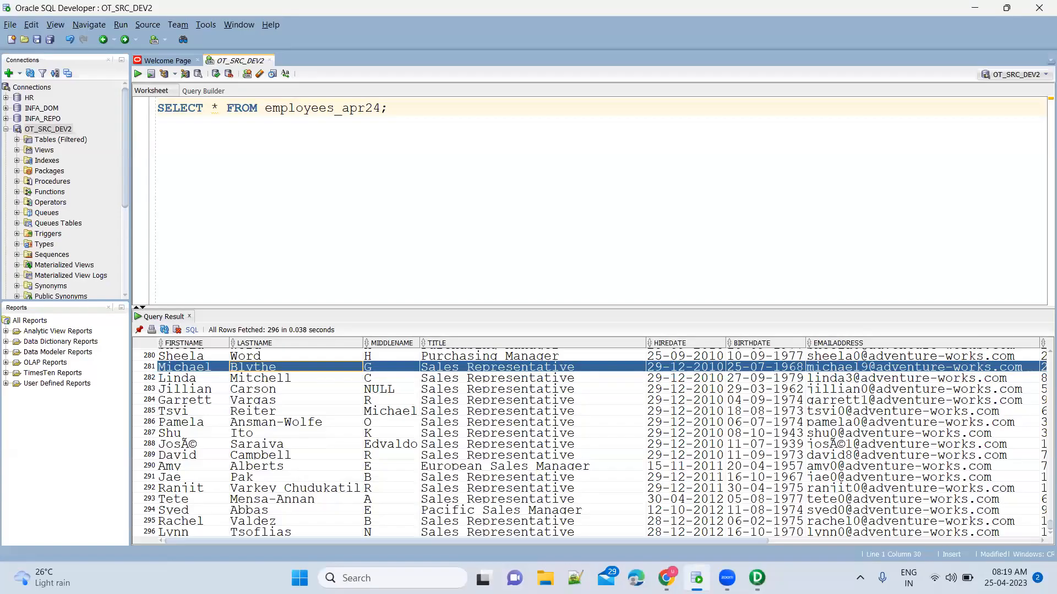
# Switch back to PowerCenter Designer's m_EmployeeFile_DBEmployees mapping with Alt+Tab.
pyautogui.hotkey('alt', 'Tab')
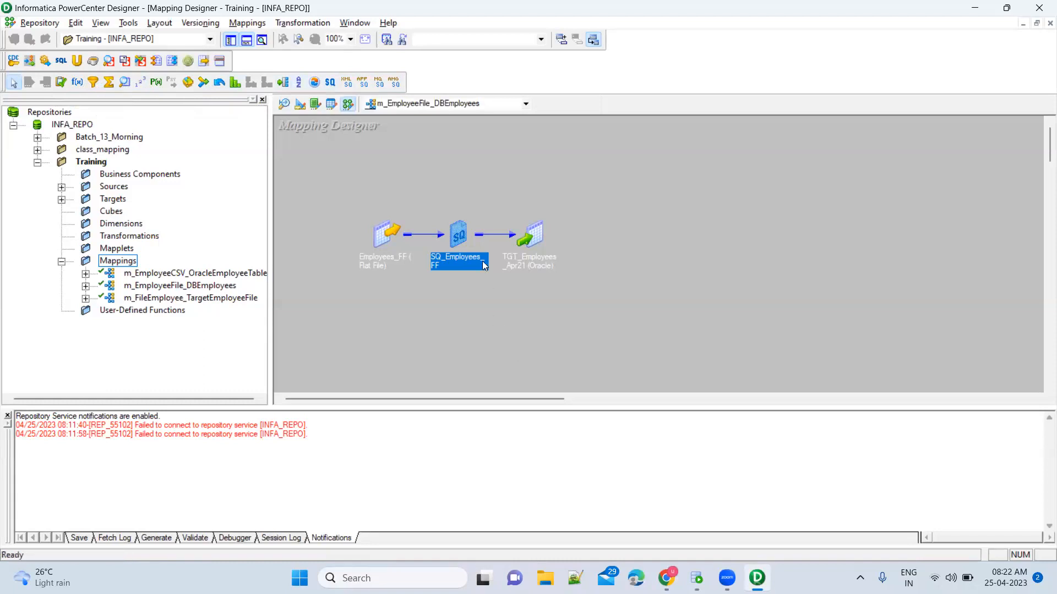
# Select the mapping's three objects, then expand SQ_Employees_FF to reveal its FirstName through Salary ports.
pyautogui.moveTo(480, 191); pyautogui.dragTo(318, 297)
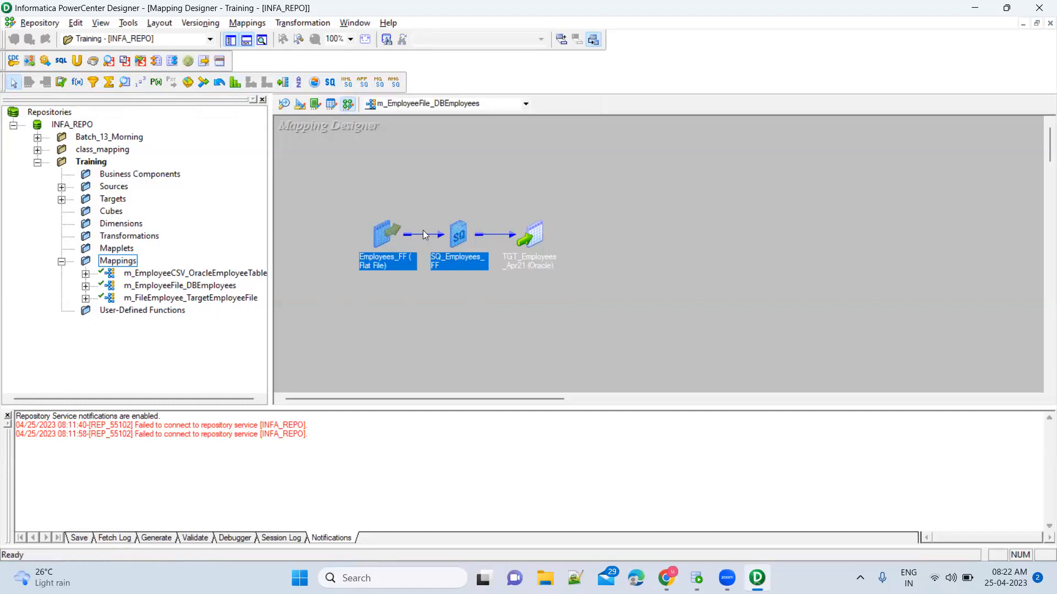
pyautogui.click(409, 174)
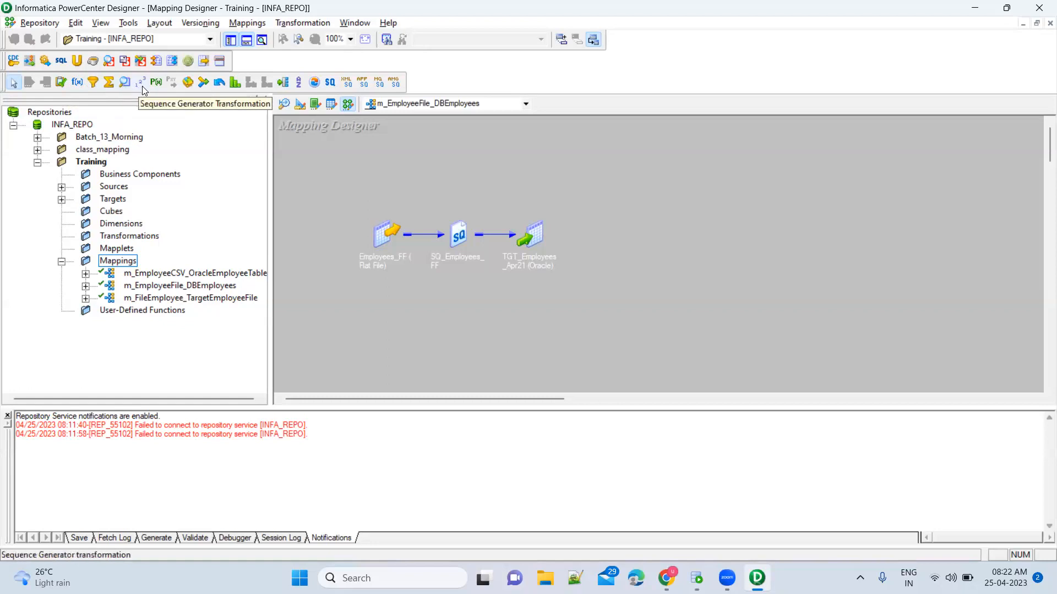
pyautogui.moveTo(353, 179); pyautogui.dragTo(629, 332)
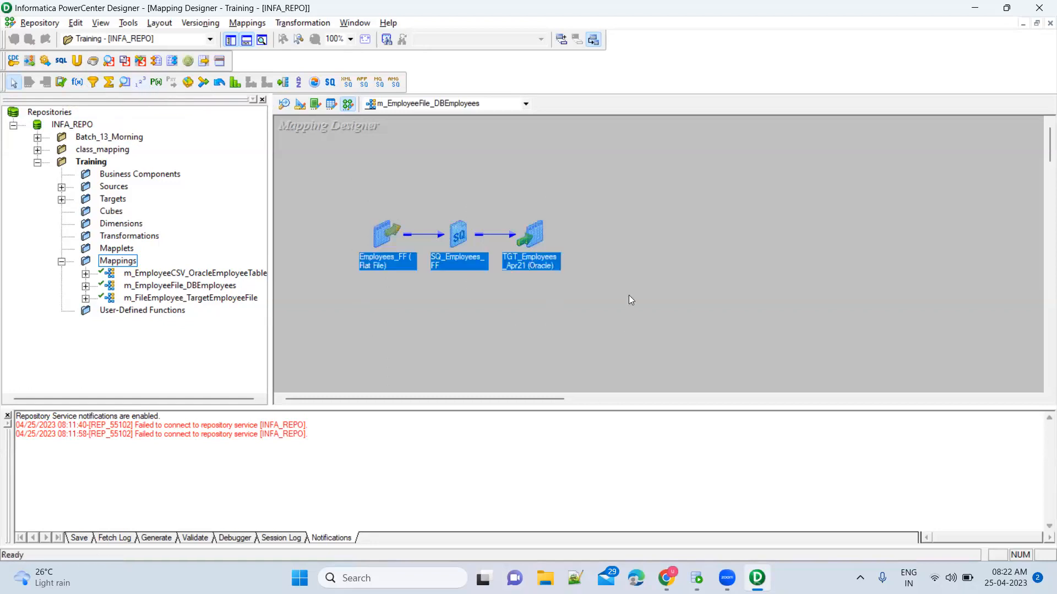
pyautogui.click(633, 235)
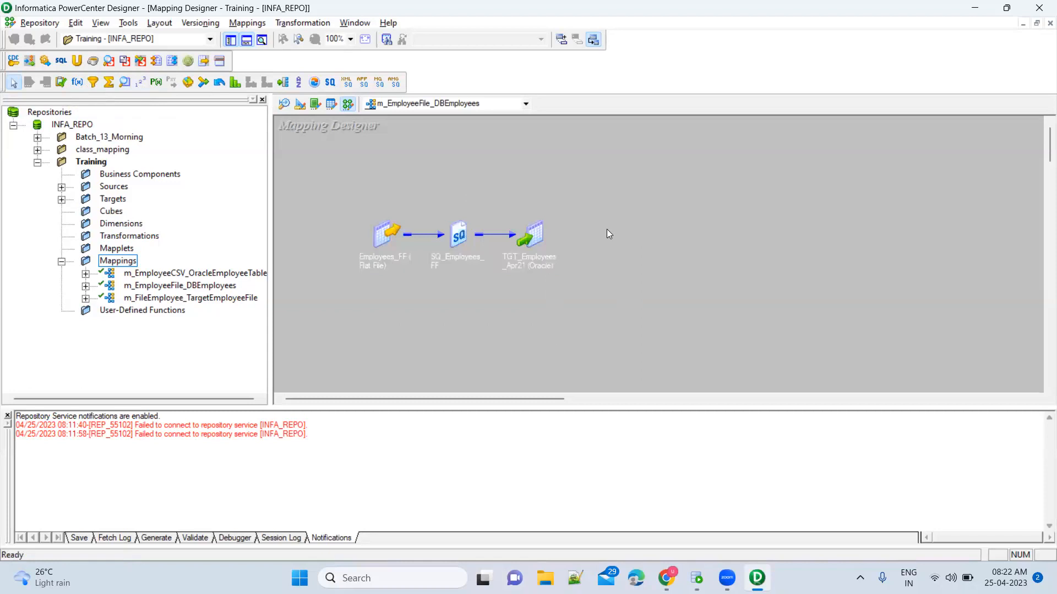
pyautogui.doubleClick(463, 235)
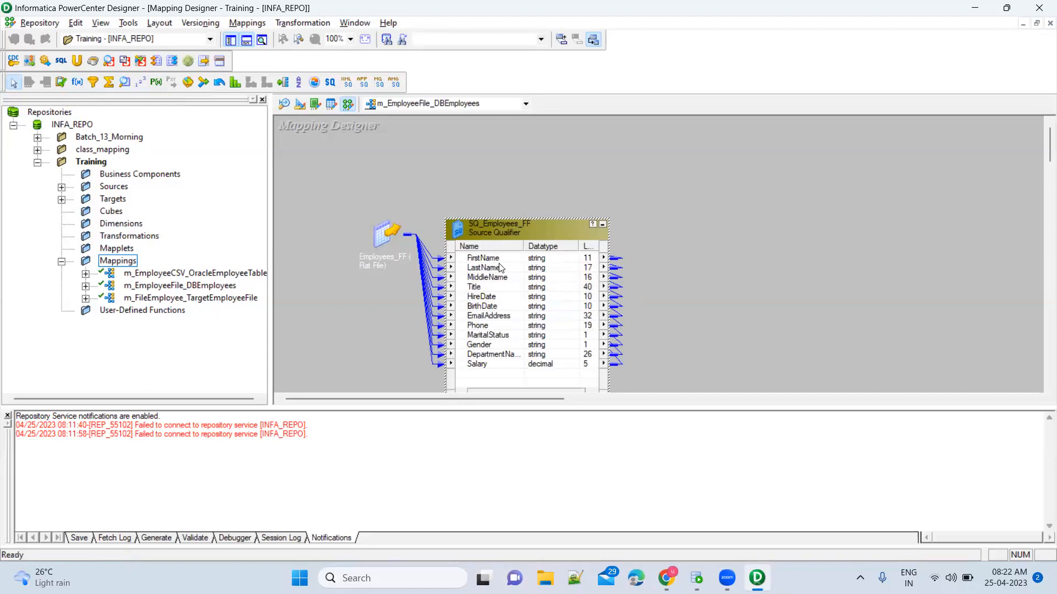
# Open Notepad and write 'You have to generate full name'.
pyautogui.press('super')
pyautogui.write('notepad')
pyautogui.press('Return')
pyautogui.write('You have to')
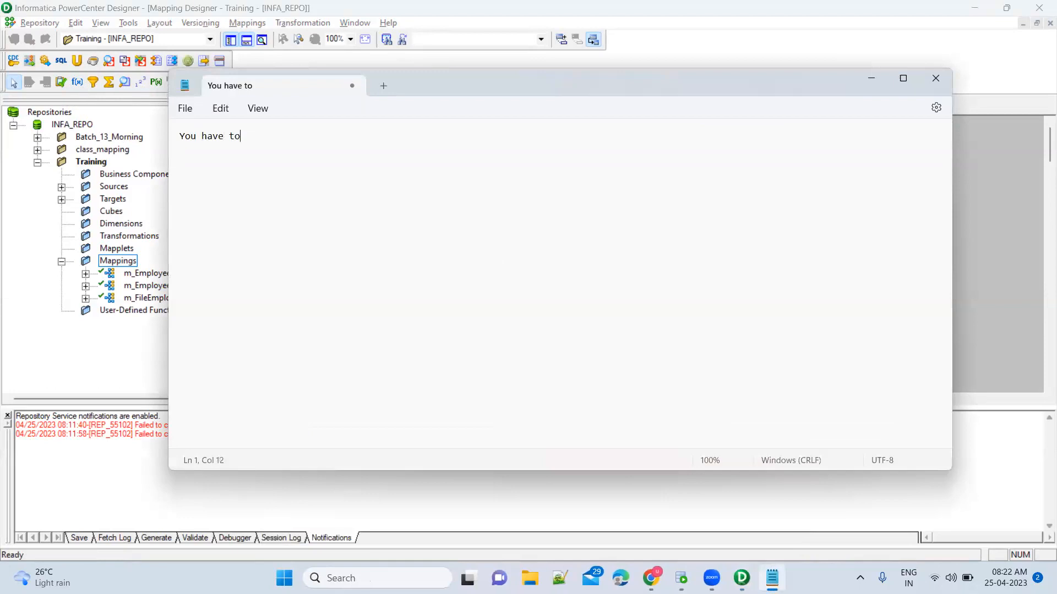
pyautogui.write(' cal')
pyautogui.press('BackSpace')
pyautogui.press('BackSpace')
pyautogui.press('BackSpace')
pyautogui.write('generate full name')
pyautogui.press('Return')
# Check the HireDate and Salary ports, then append '(FirstName+ LastName +middle name)' to the note.
pyautogui.hotkey('alt', 'Tab')
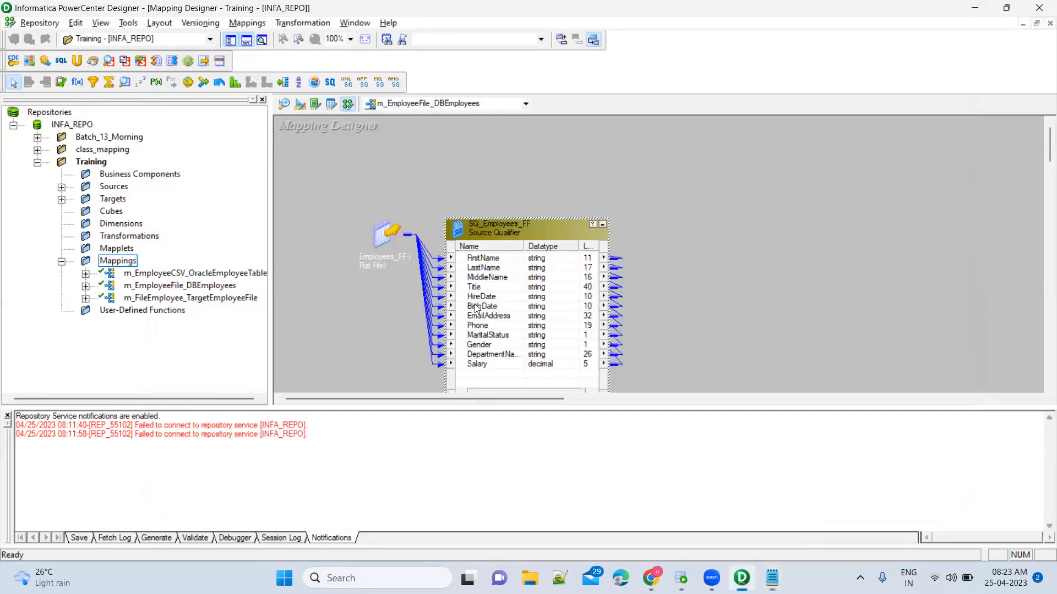
pyautogui.click(508, 299)
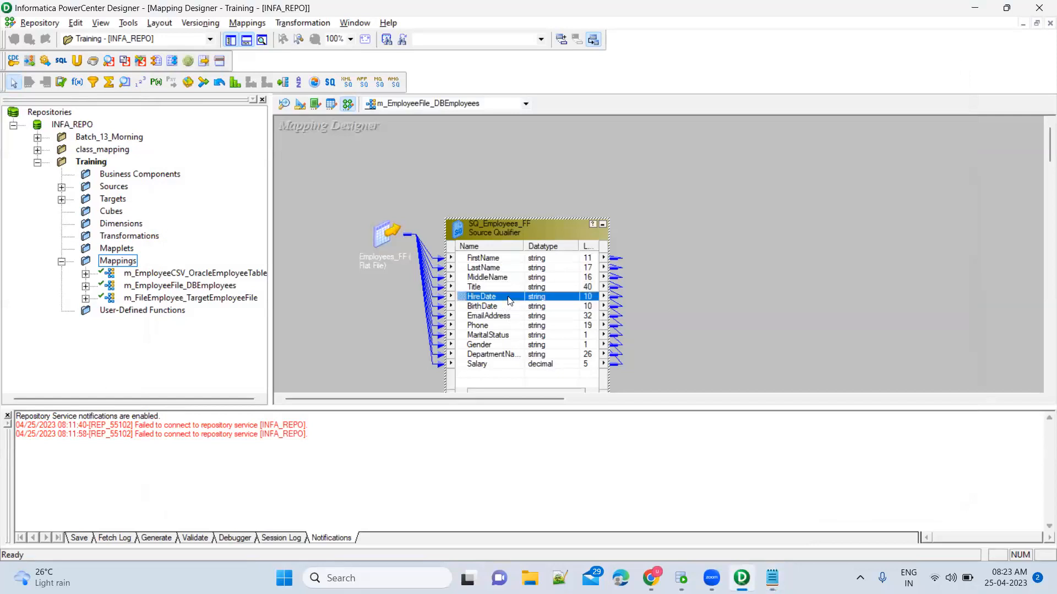
pyautogui.click(505, 365)
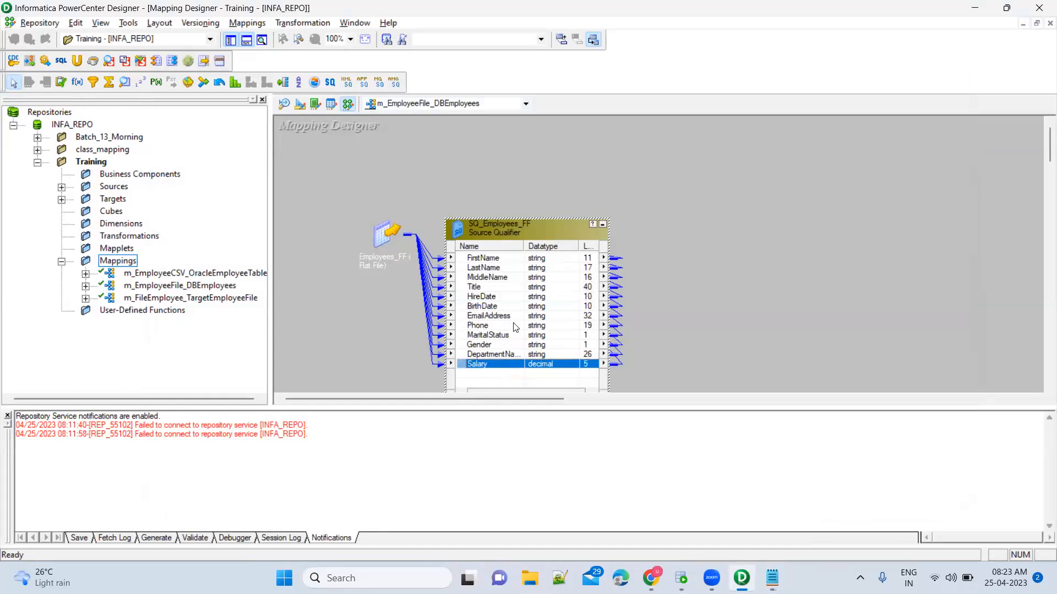
pyautogui.hotkey('alt', 'Tab')
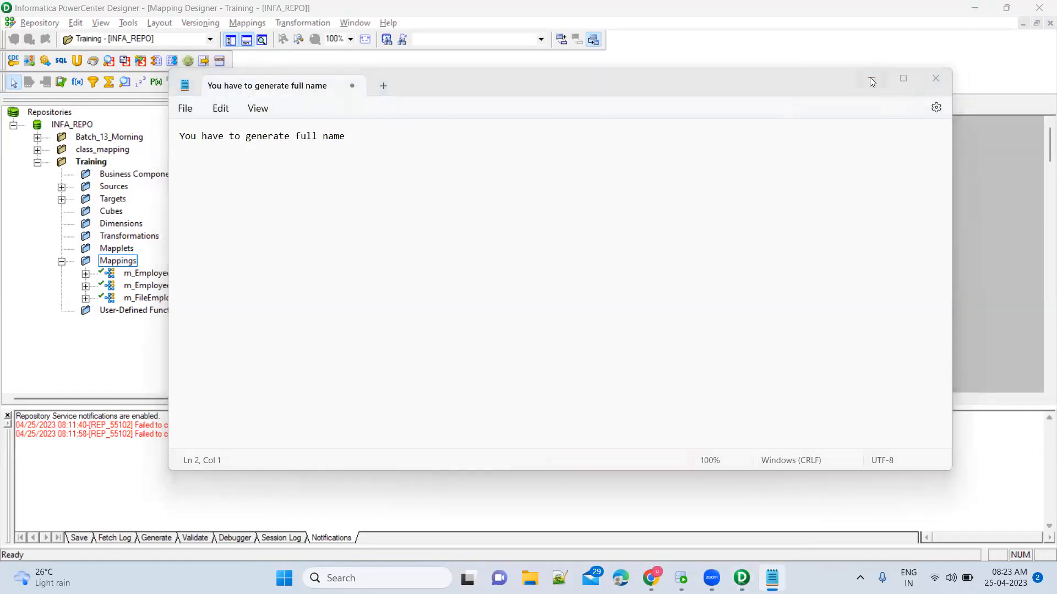
pyautogui.click(368, 142)
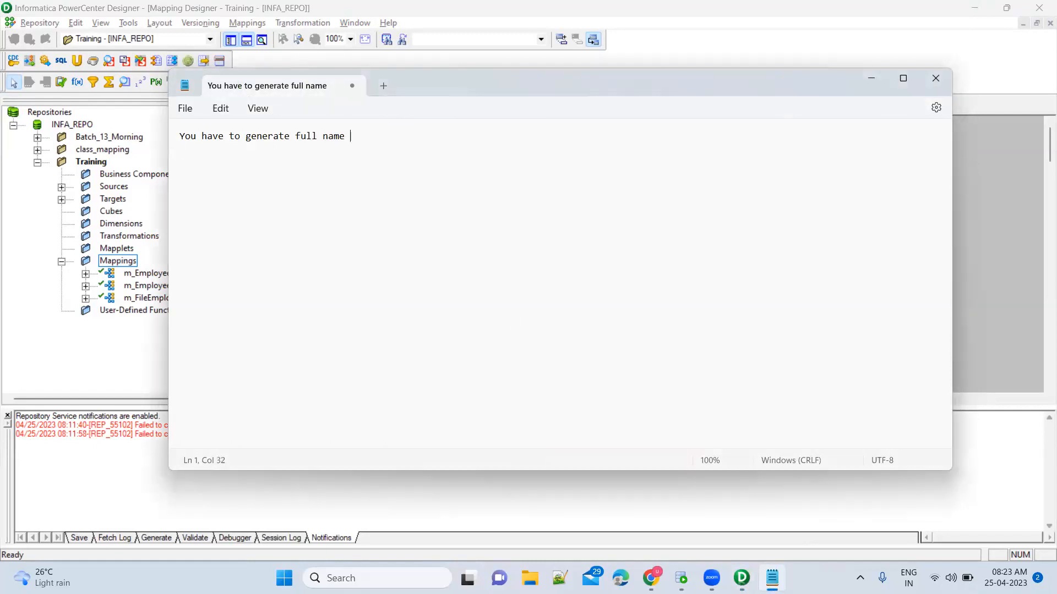
pyautogui.write('()')
pyautogui.write('FistName')
pyautogui.write('+ Last')
pyautogui.write('Name +mi')
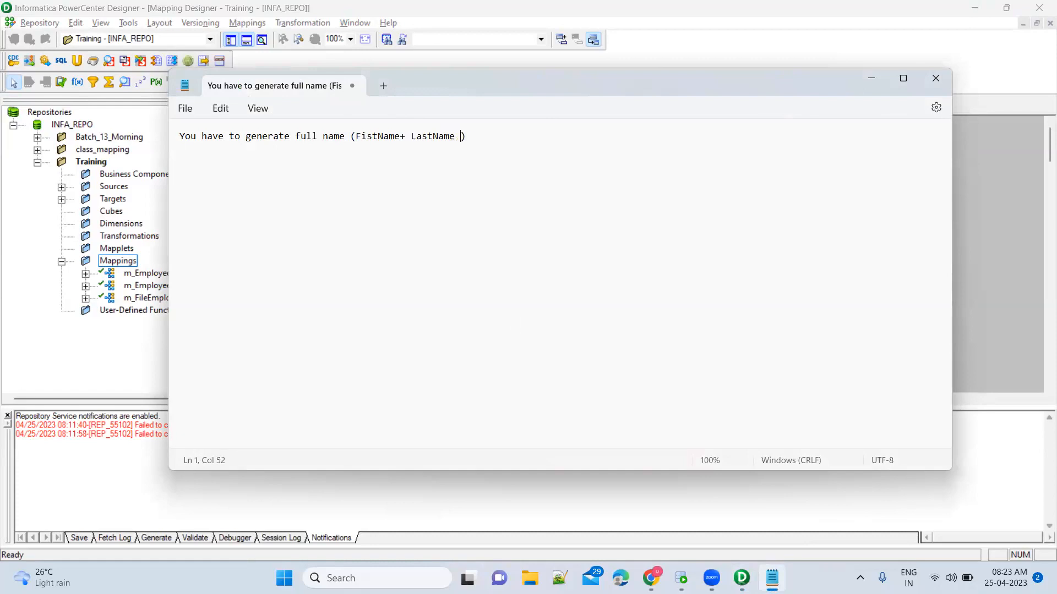
pyautogui.write('ddle name')
pyautogui.click(368, 136)
pyautogui.write('r')
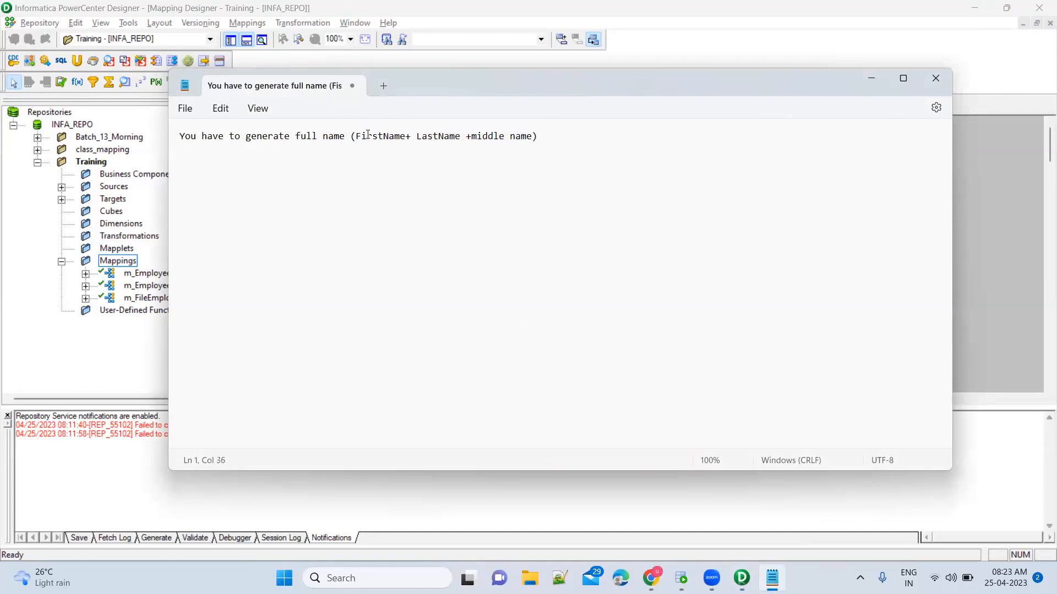
pyautogui.hotkey('alt', 'Tab')
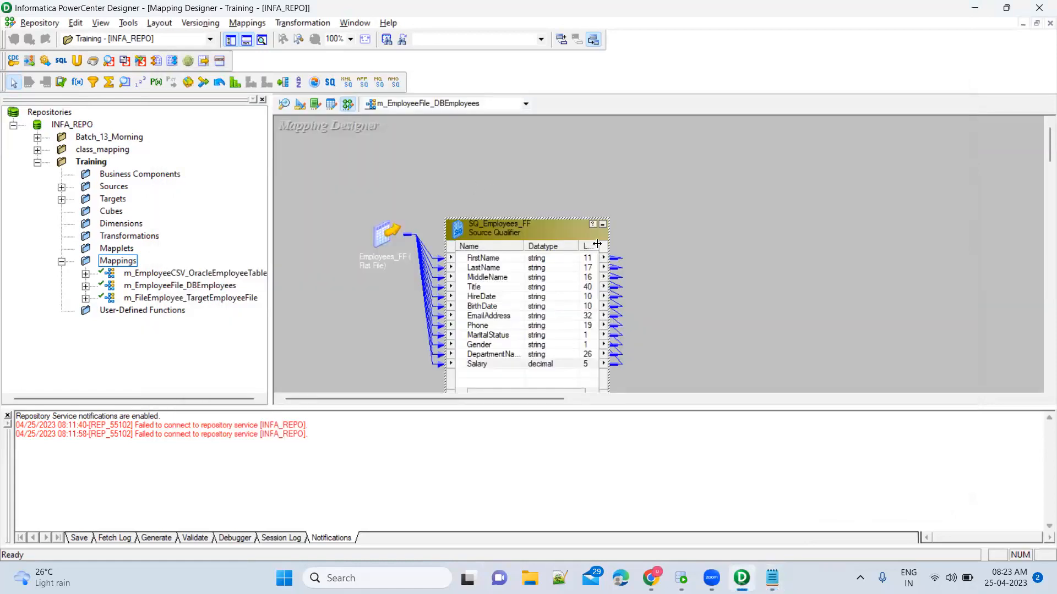
# Collapse SQ_Employees_FF to an icon, then select the m_FileEmployee_TargetEmployeeFile mapping in the Navigator.
pyautogui.click(602, 226)
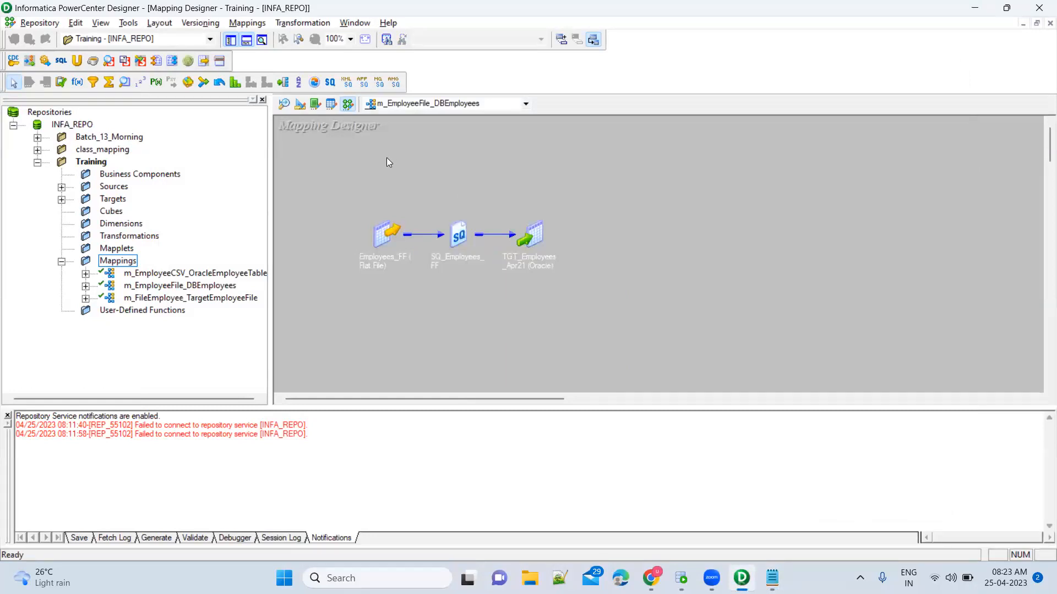
pyautogui.moveTo(340, 177); pyautogui.dragTo(641, 343)
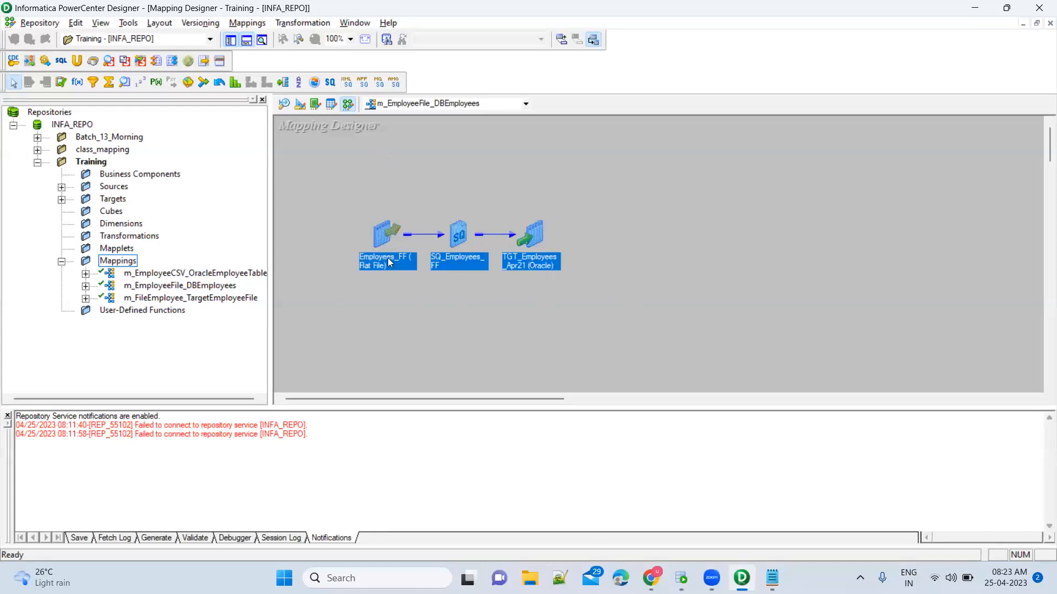
pyautogui.click(468, 223)
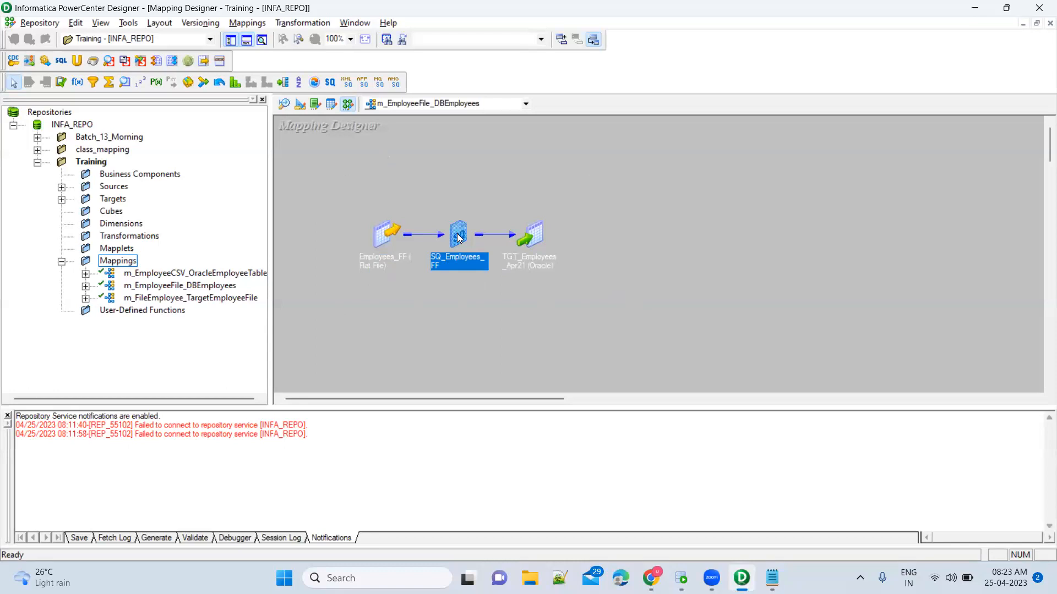
pyautogui.click(537, 235)
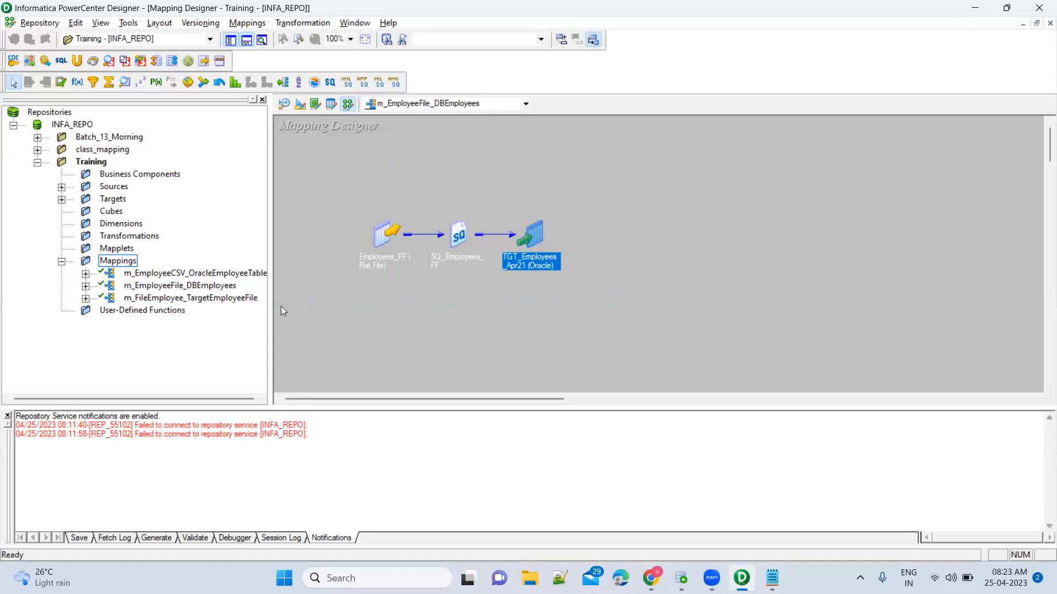
pyautogui.click(199, 302)
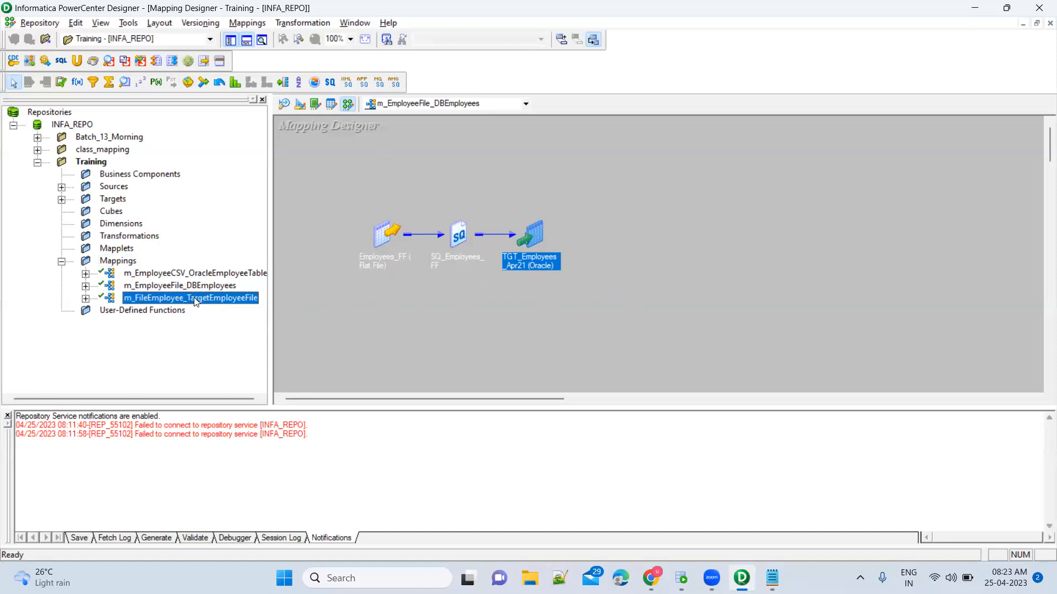
pyautogui.rightClick(239, 299)
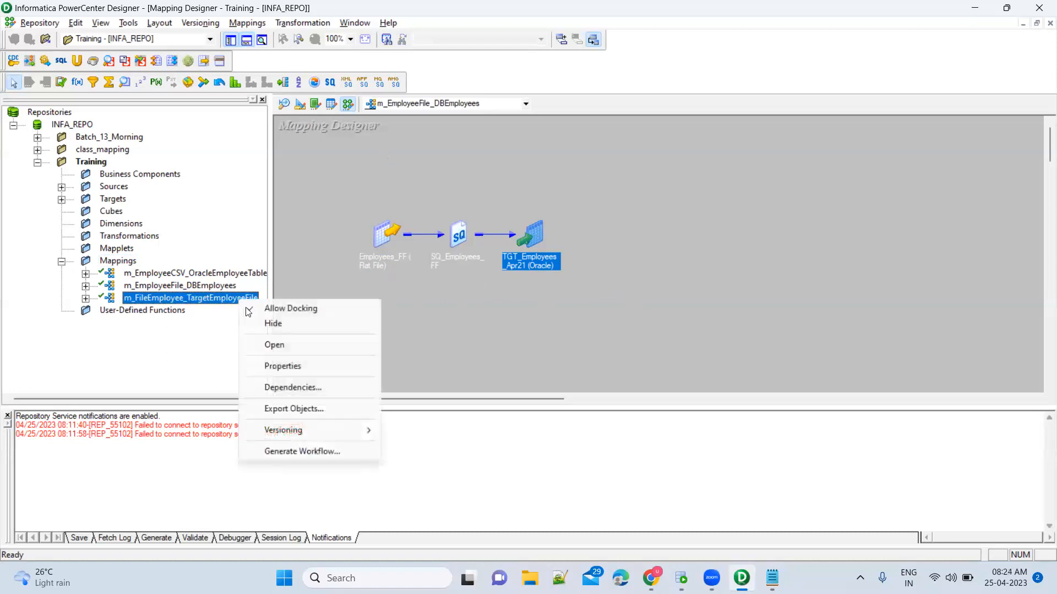
pyautogui.click(166, 302)
pyautogui.rightClick(165, 302)
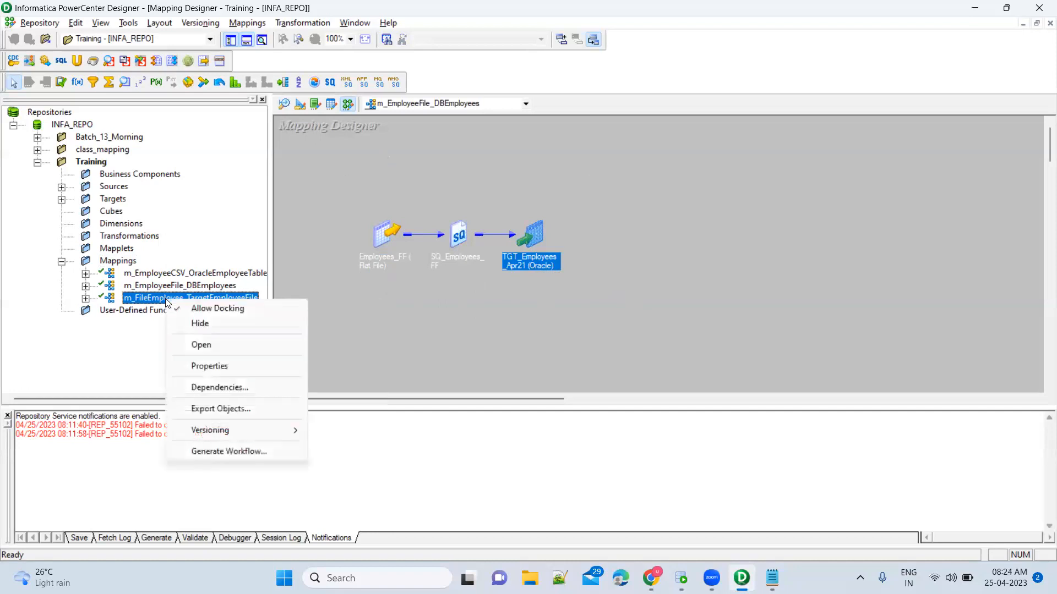
pyautogui.click(201, 346)
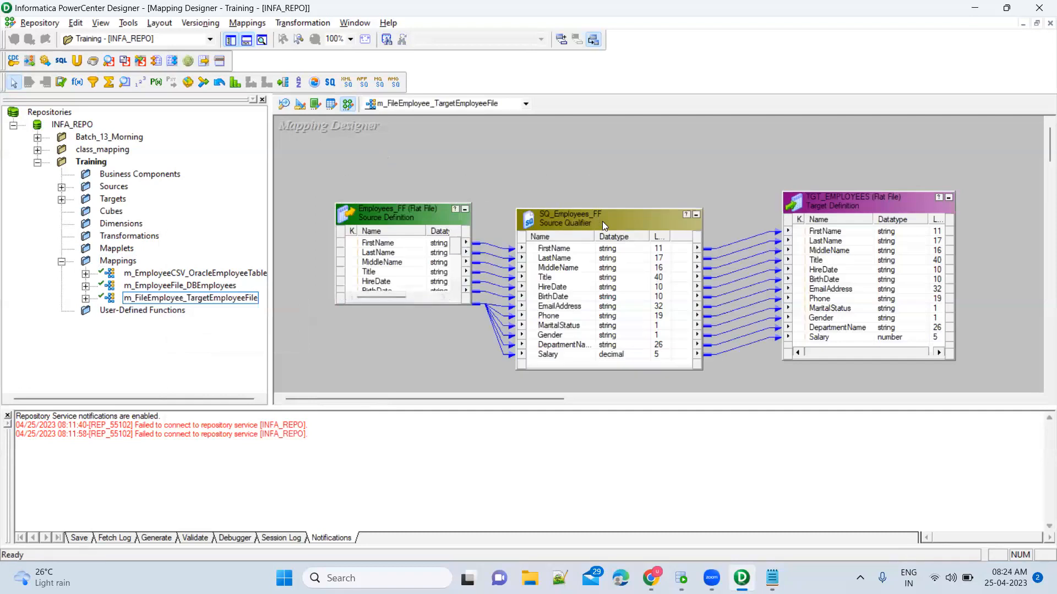
pyautogui.click(602, 221)
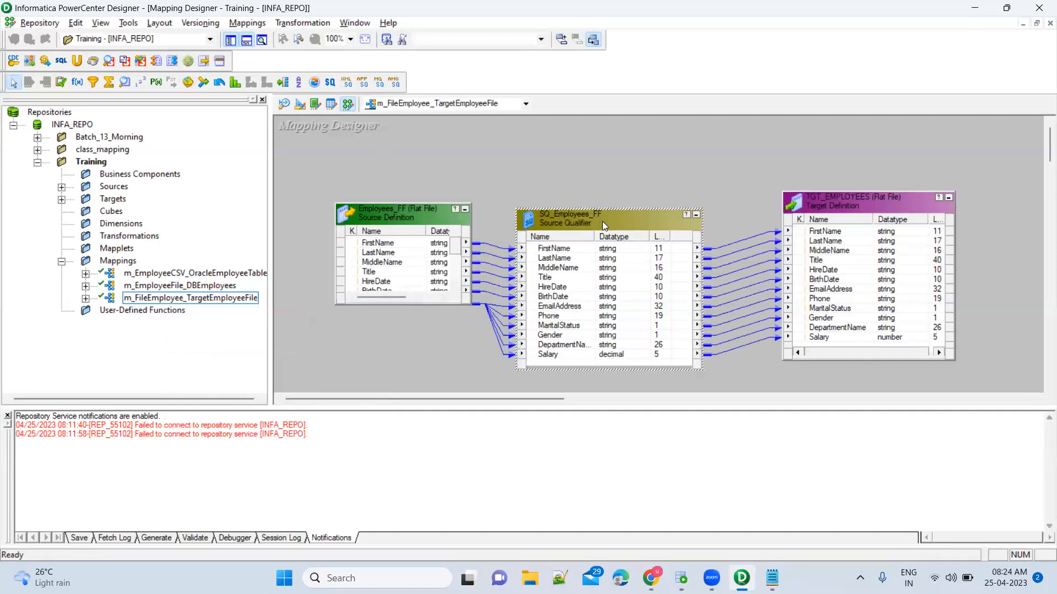
pyautogui.click(836, 205)
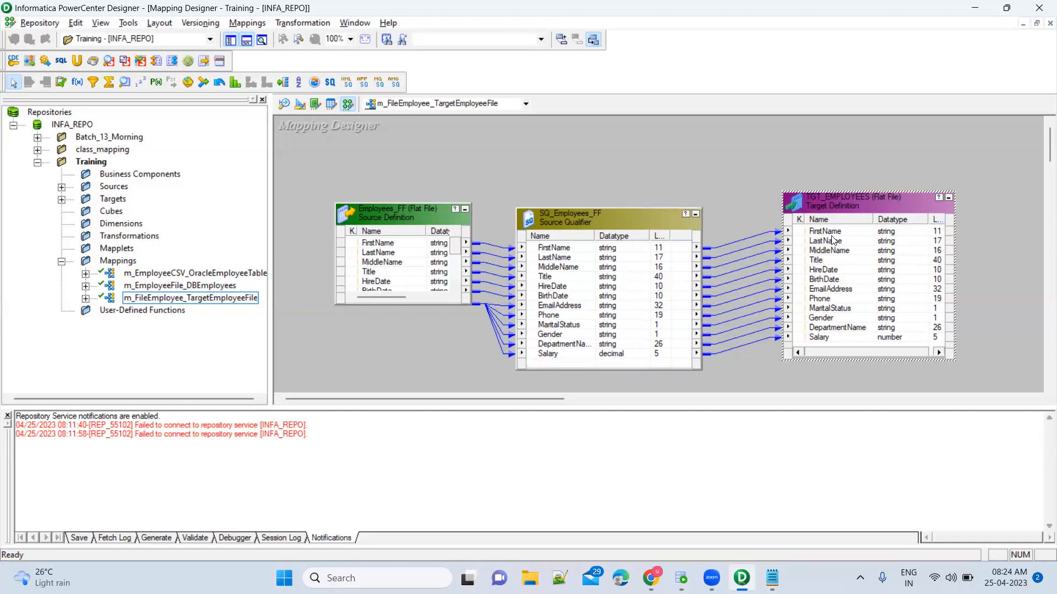
pyautogui.moveTo(745, 187); pyautogui.dragTo(752, 386)
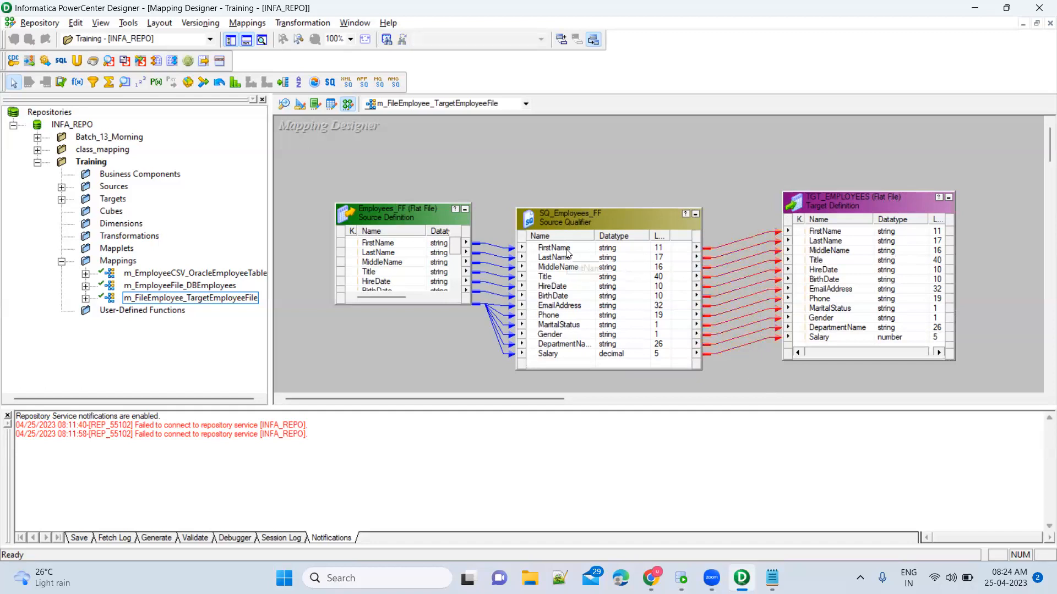
pyautogui.click(723, 216)
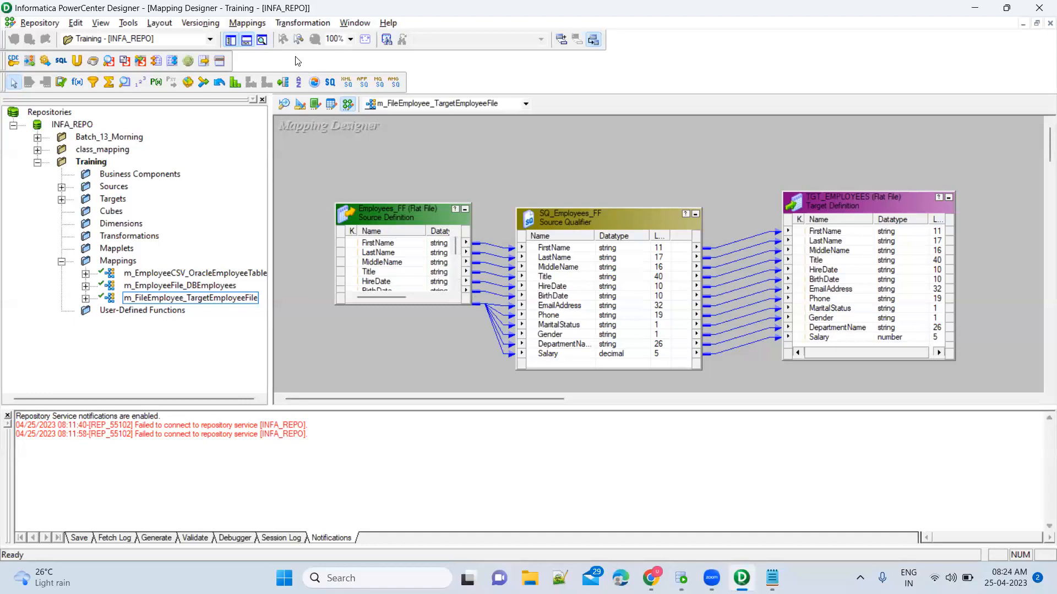
# Create a new mapping named m_FileEmployee_TgtEmpFile_Exp from the Mappings menu.
pyautogui.click(247, 22)
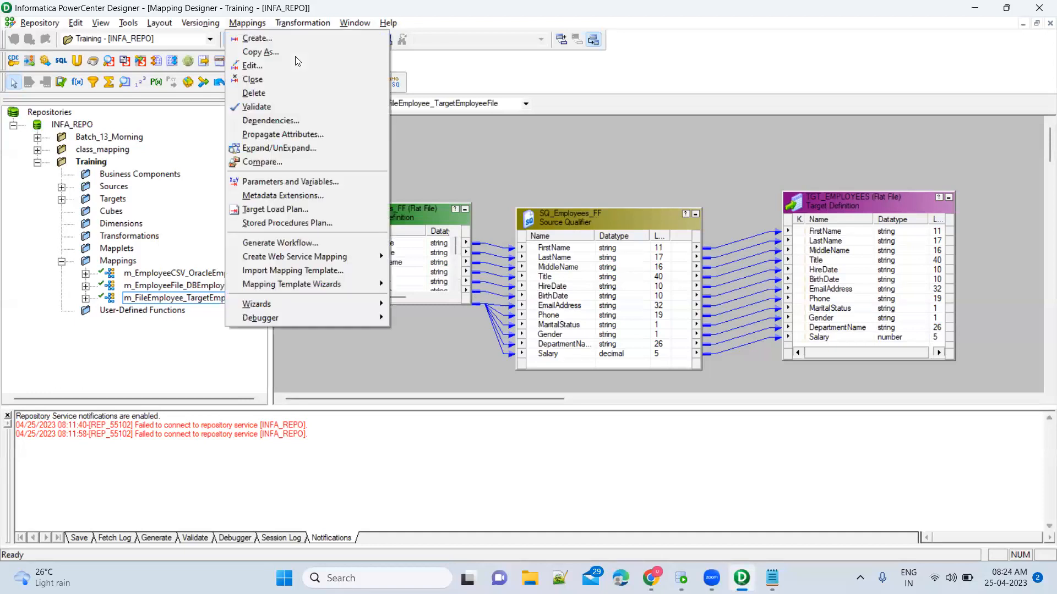
pyautogui.click(258, 39)
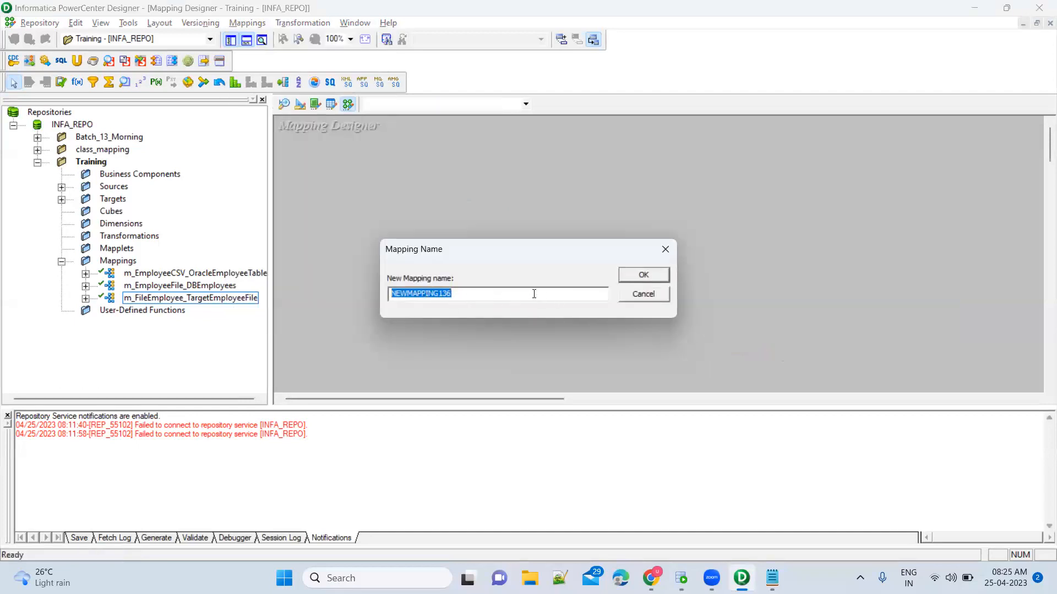
pyautogui.write('m')
pyautogui.write('_')
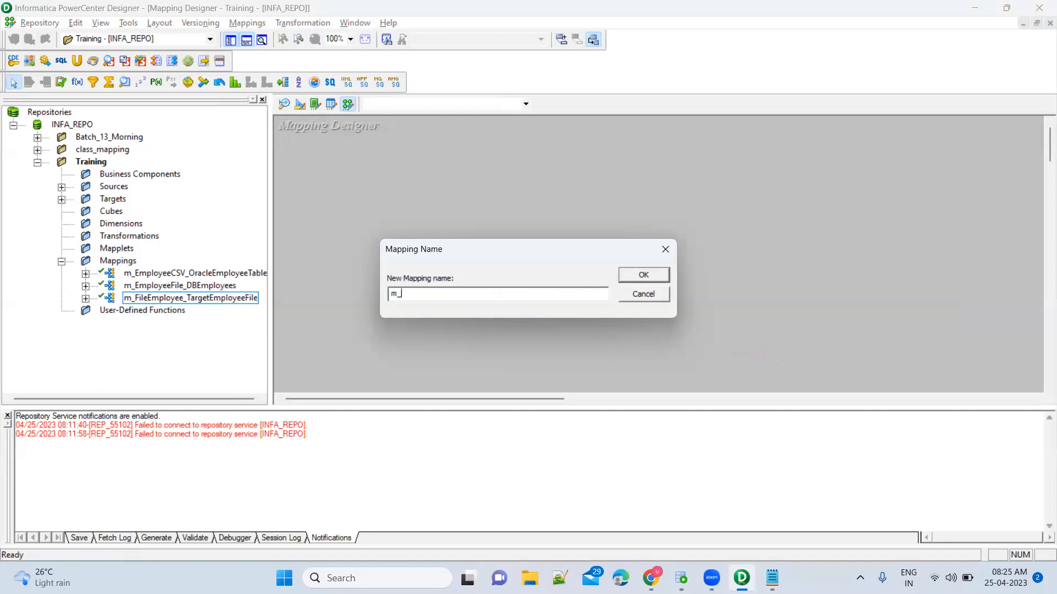
pyautogui.write('FileEmployee_TgtEmpFile_Exp')
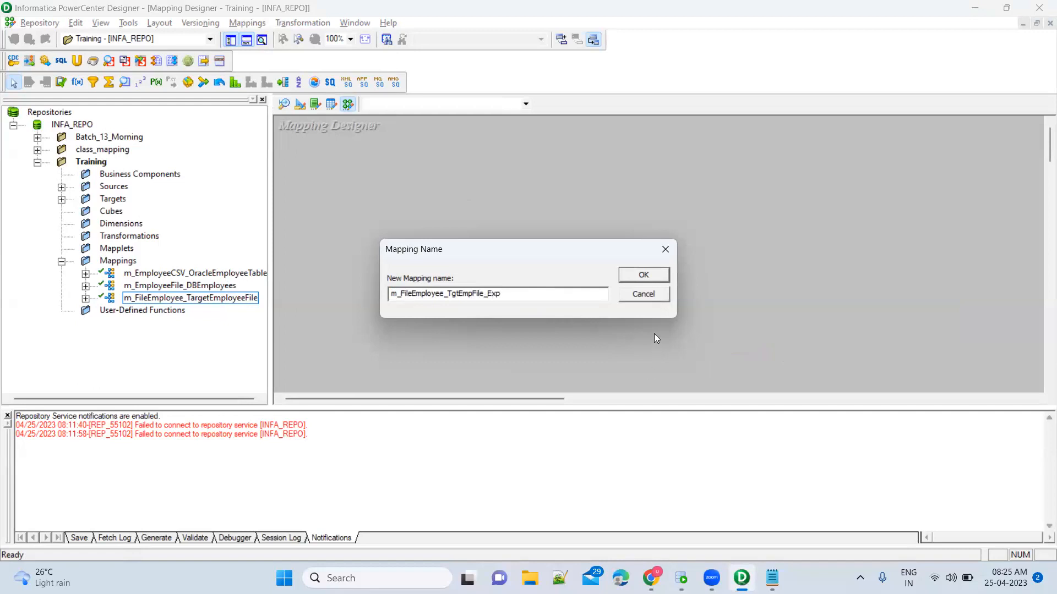
pyautogui.click(659, 278)
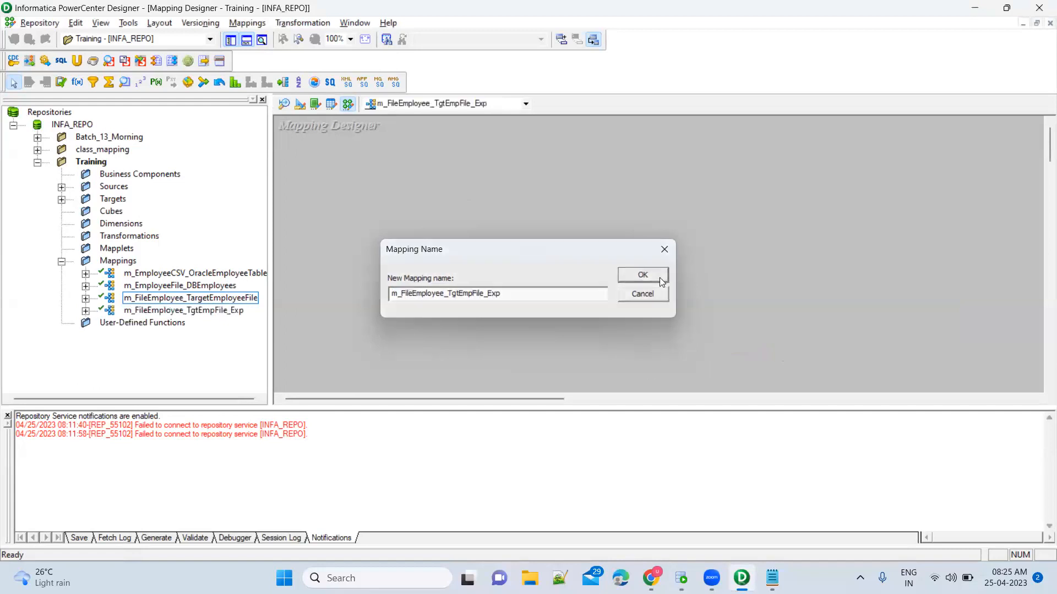
pyautogui.click(251, 302)
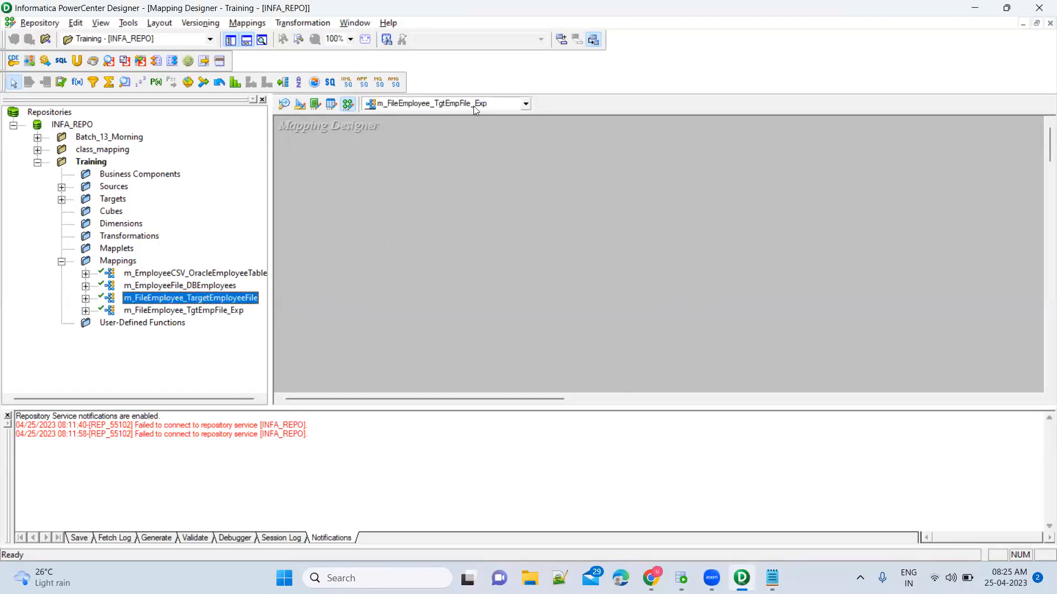
# Expand Sources > FlatFile, select Employees_FF, and switch to the Source Analyzer.
pyautogui.click(433, 214)
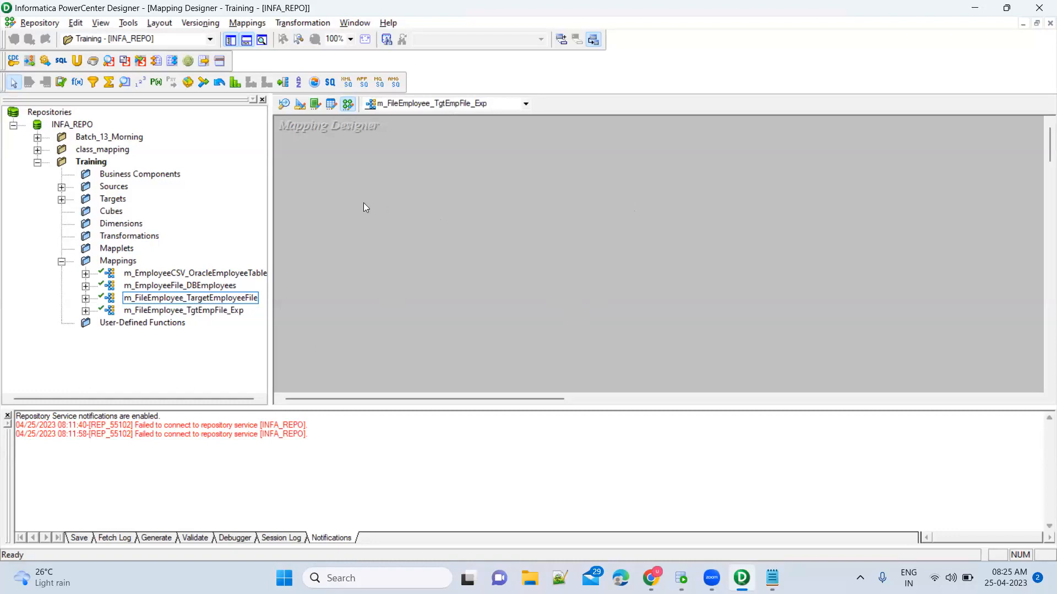
pyautogui.click(61, 188)
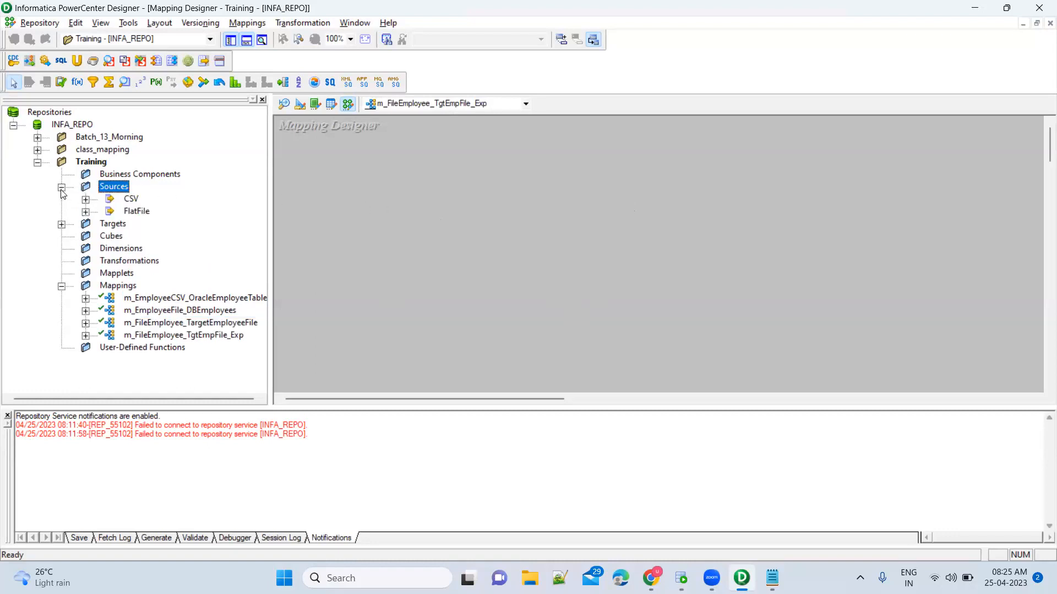
pyautogui.click(86, 212)
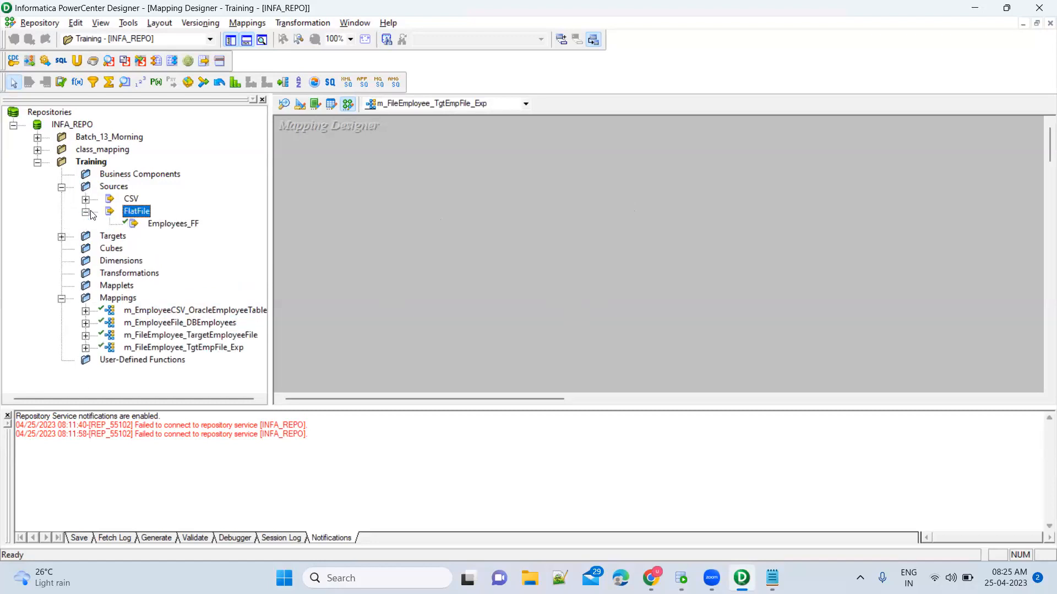
pyautogui.click(180, 223)
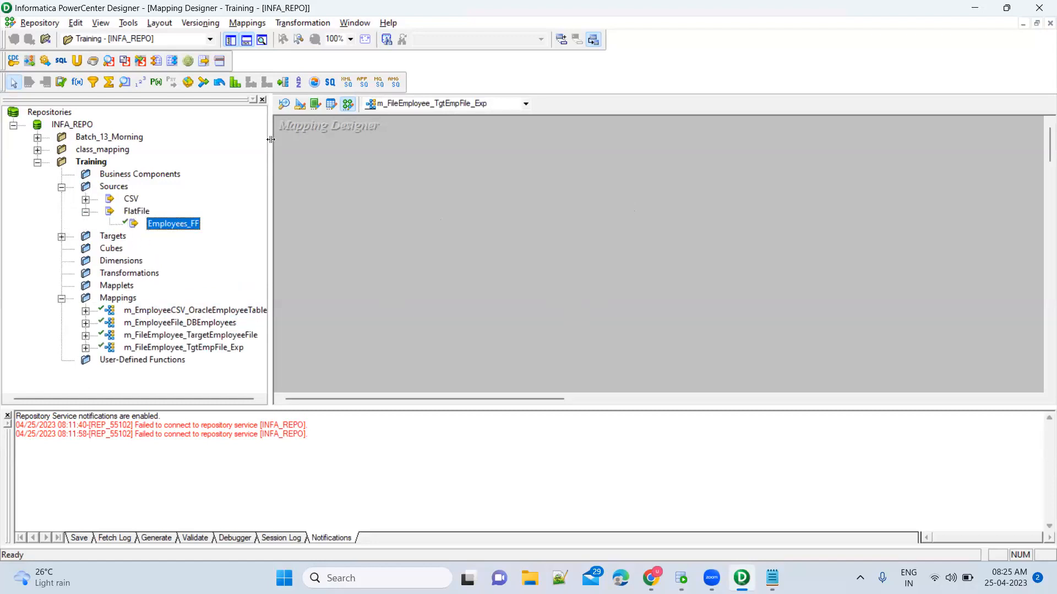
pyautogui.click(284, 104)
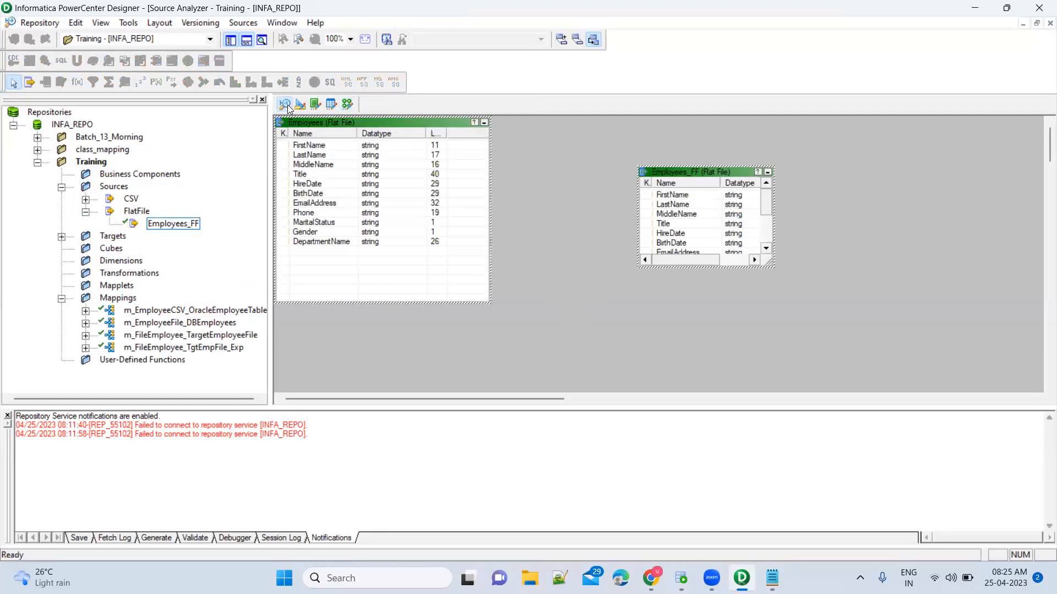
# Review Employees_FF's columns in Edit Tables without changes, then return to the Mapping Designer.
pyautogui.click(345, 127)
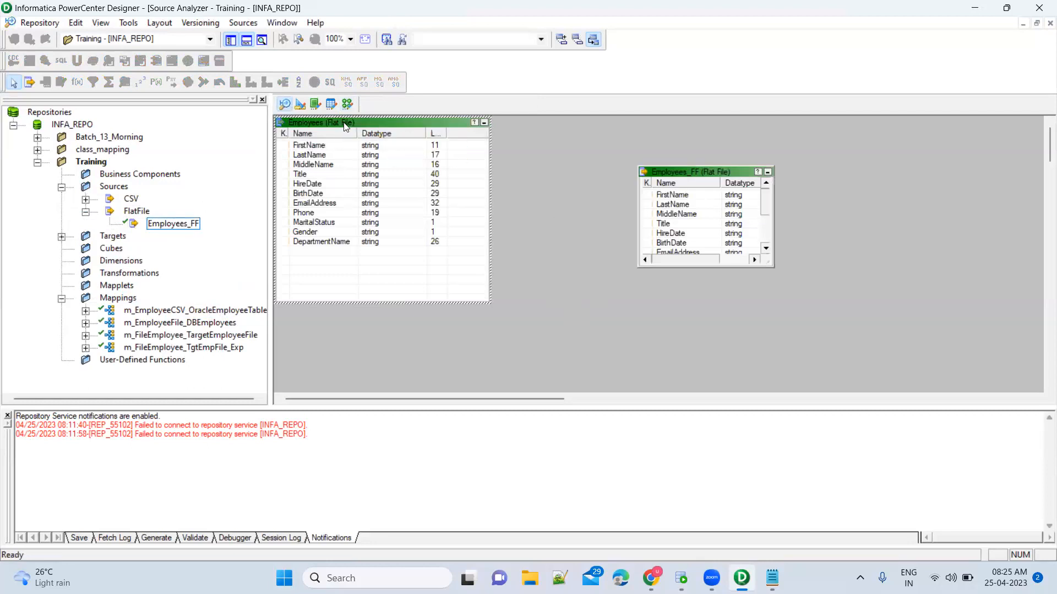
pyautogui.click(701, 175)
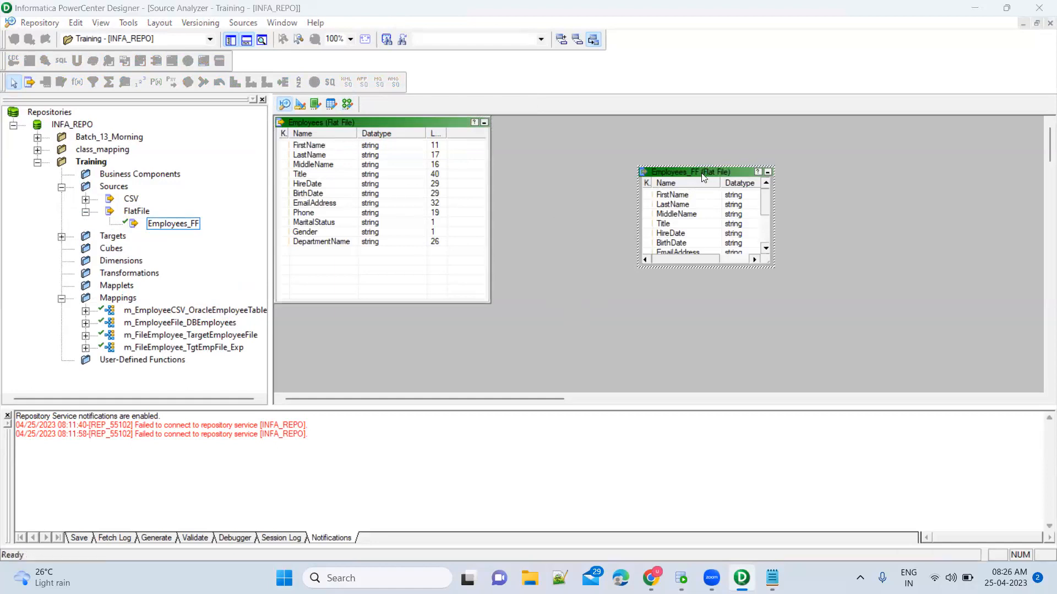
pyautogui.doubleClick(702, 175)
pyautogui.click(530, 180)
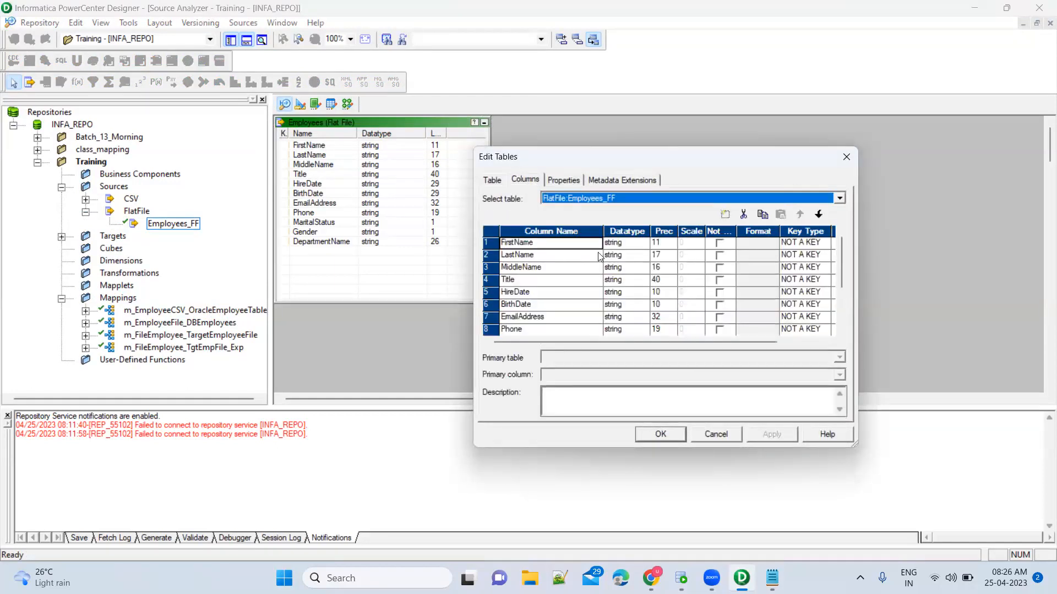
pyautogui.scroll(-2, 564, 329)
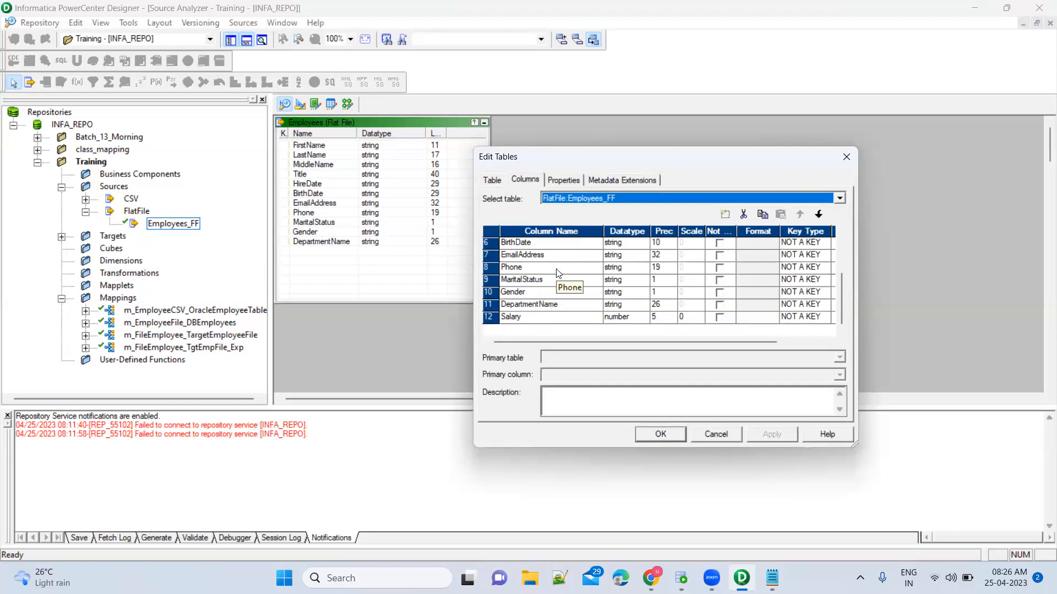
pyautogui.scroll(2, 558, 278)
pyautogui.click(716, 434)
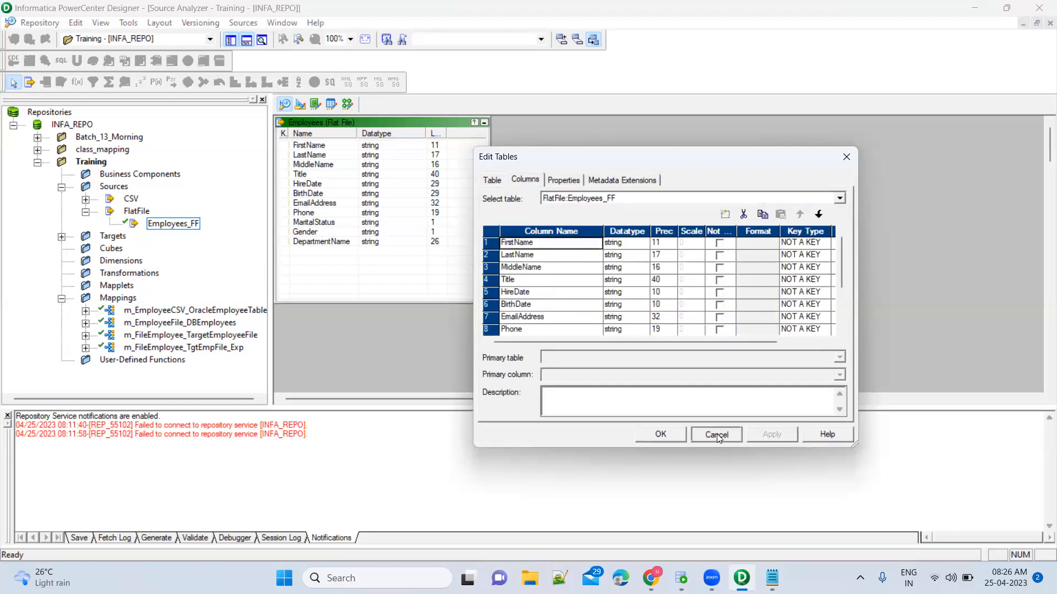
pyautogui.click(348, 105)
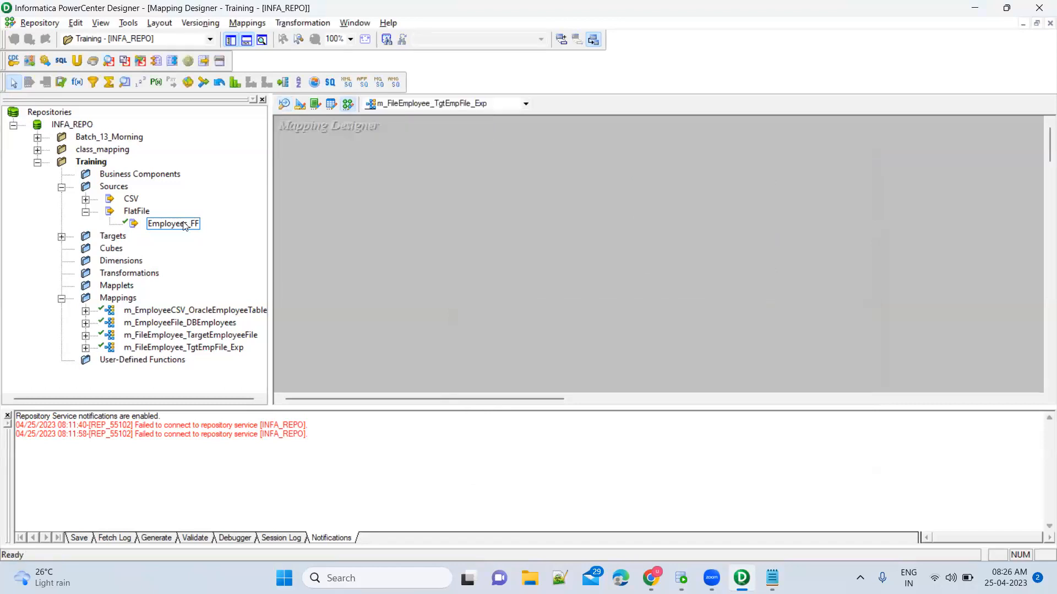
# Add Employees_FF to the mapping and place it beside SQ_Employees_FF, shifted left.
pyautogui.moveTo(292, 208); pyautogui.dragTo(401, 193)
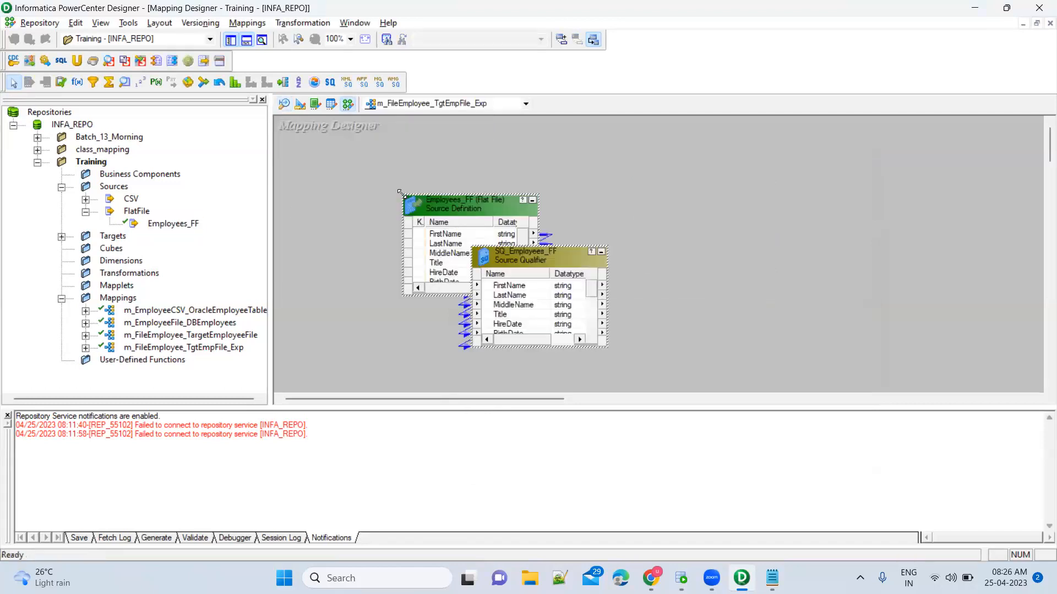
pyautogui.moveTo(532, 262); pyautogui.dragTo(595, 205)
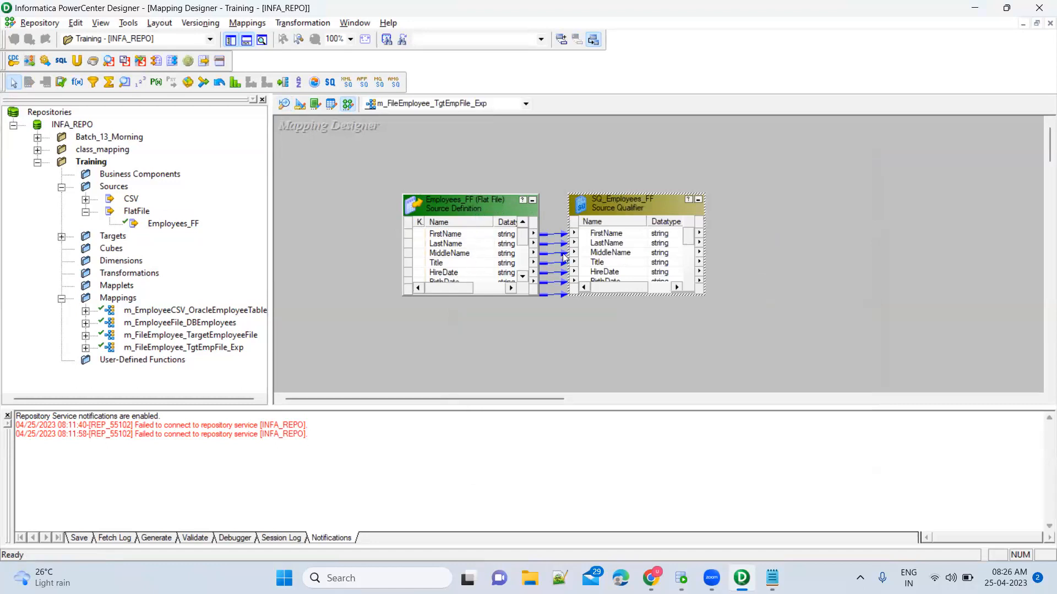
pyautogui.moveTo(384, 165); pyautogui.dragTo(743, 347)
pyautogui.moveTo(649, 208); pyautogui.dragTo(549, 212)
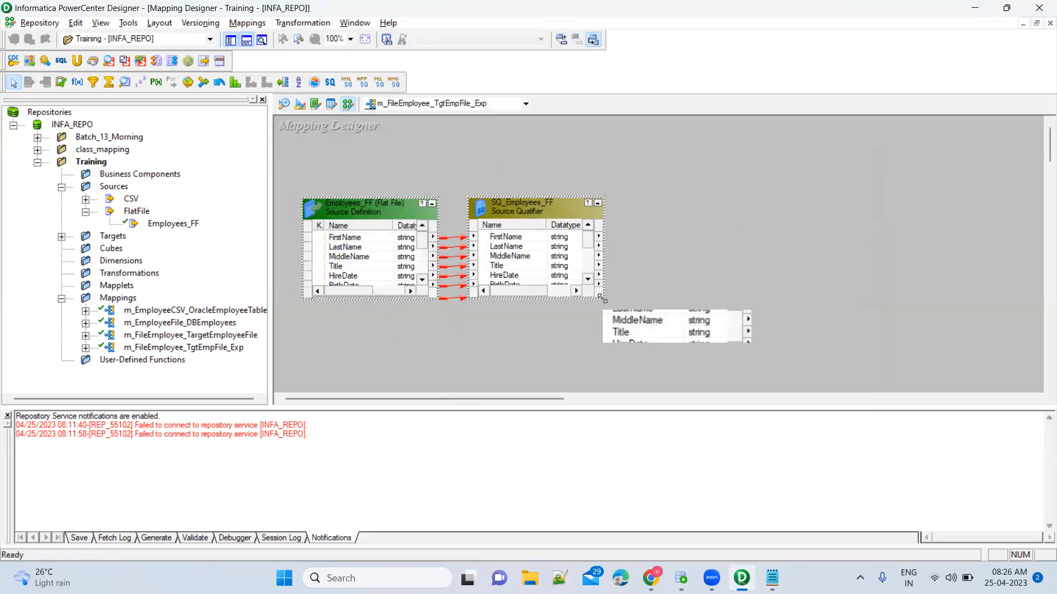
# Enlarge SQ_Employees_FF to show all ports and select HireDate through MaritalStatus.
pyautogui.moveTo(602, 299); pyautogui.dragTo(654, 362)
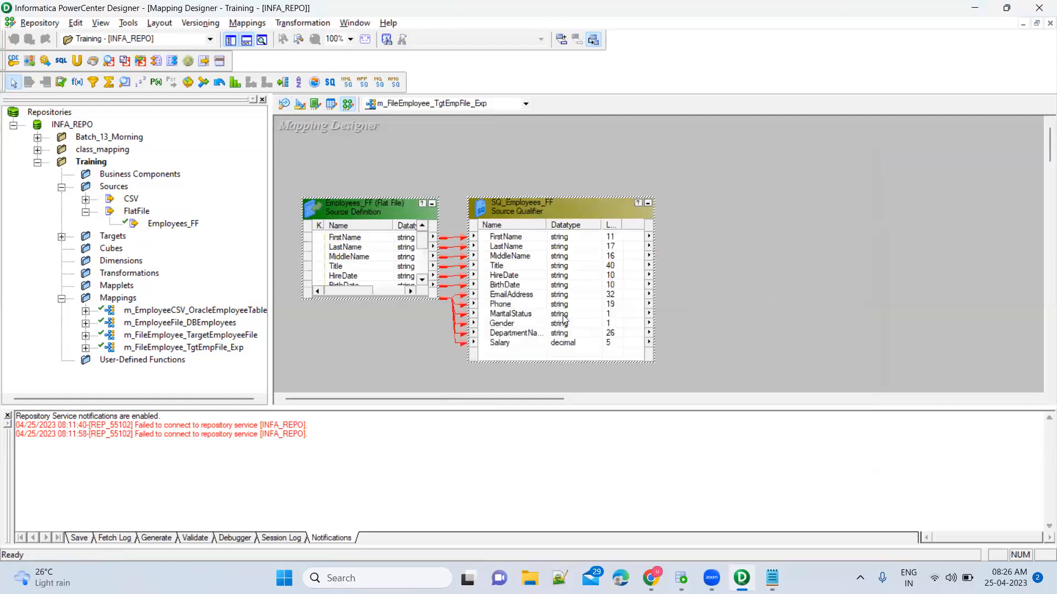
pyautogui.click(521, 269)
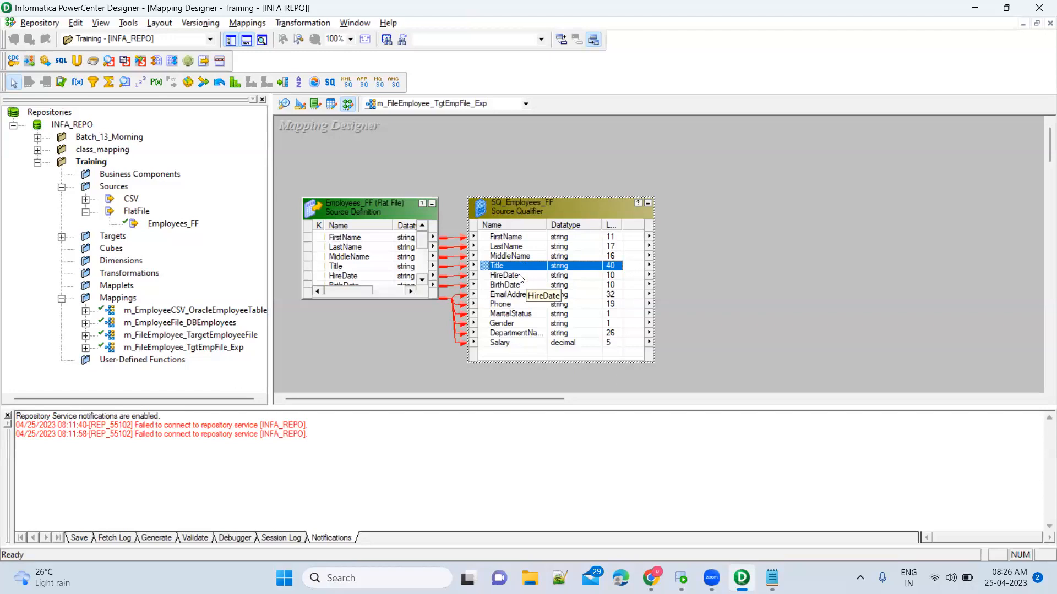
pyautogui.click(519, 277)
pyautogui.keyDown('shift'); pyautogui.click(515, 286); pyautogui.keyUp('shift')
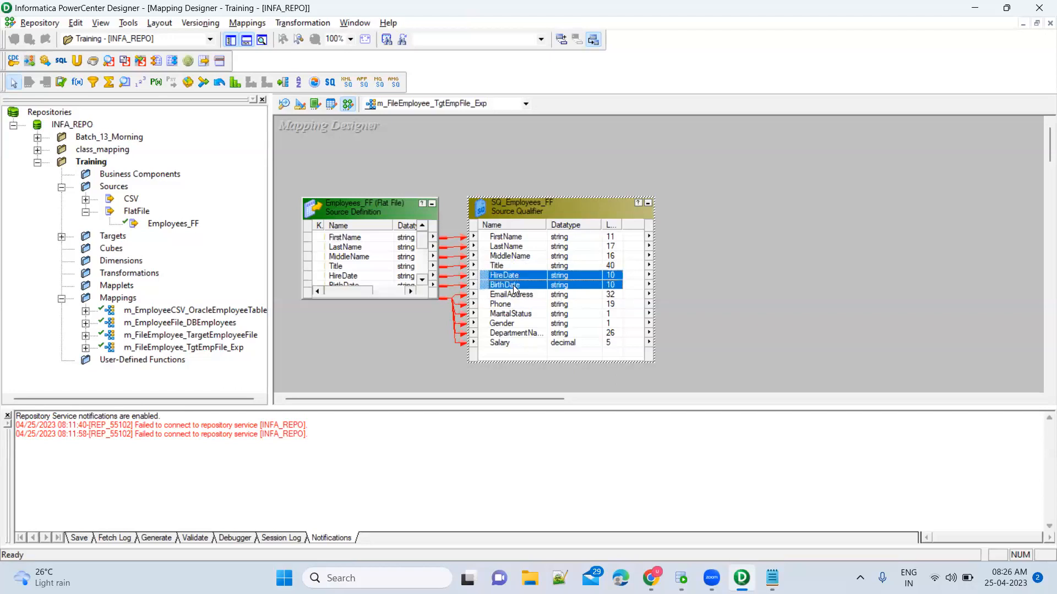
pyautogui.keyDown('shift'); pyautogui.click(517, 315); pyautogui.keyUp('shift')
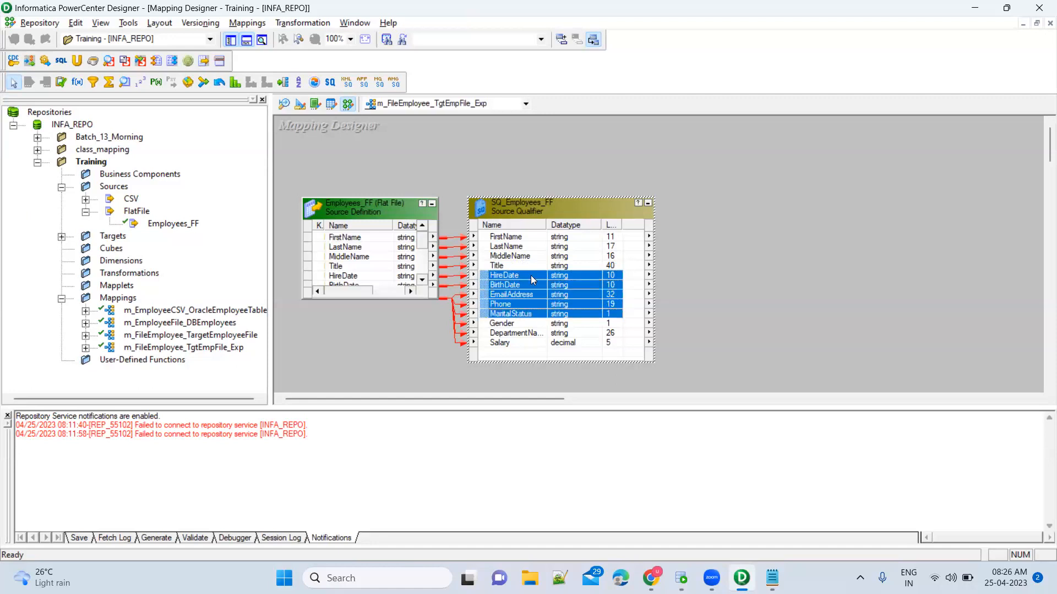
# In SQ_Employees_FF's port list, delete the HireDate port.
pyautogui.doubleClick(554, 207)
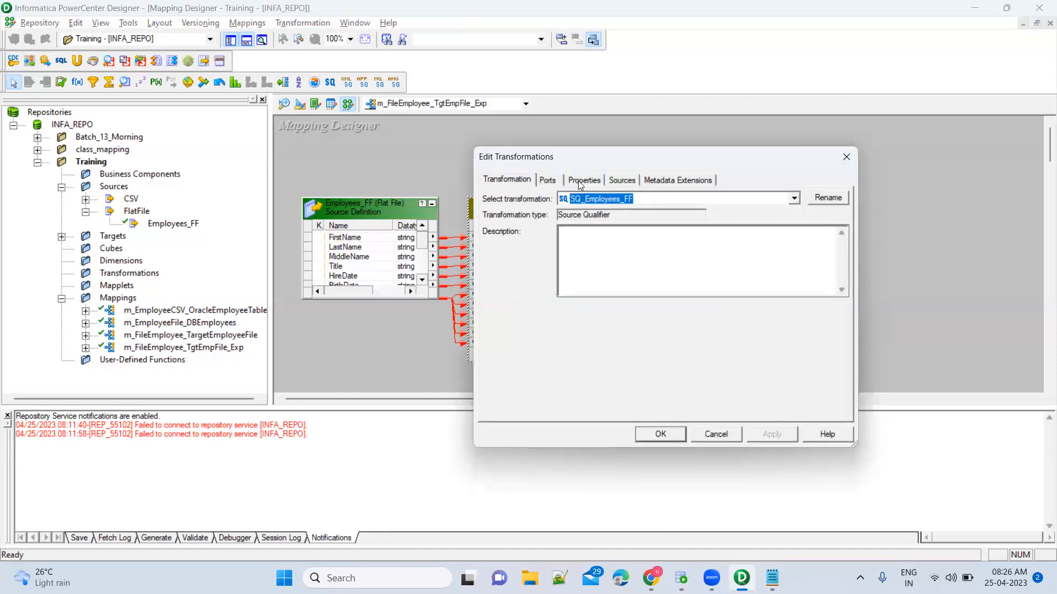
pyautogui.click(550, 180)
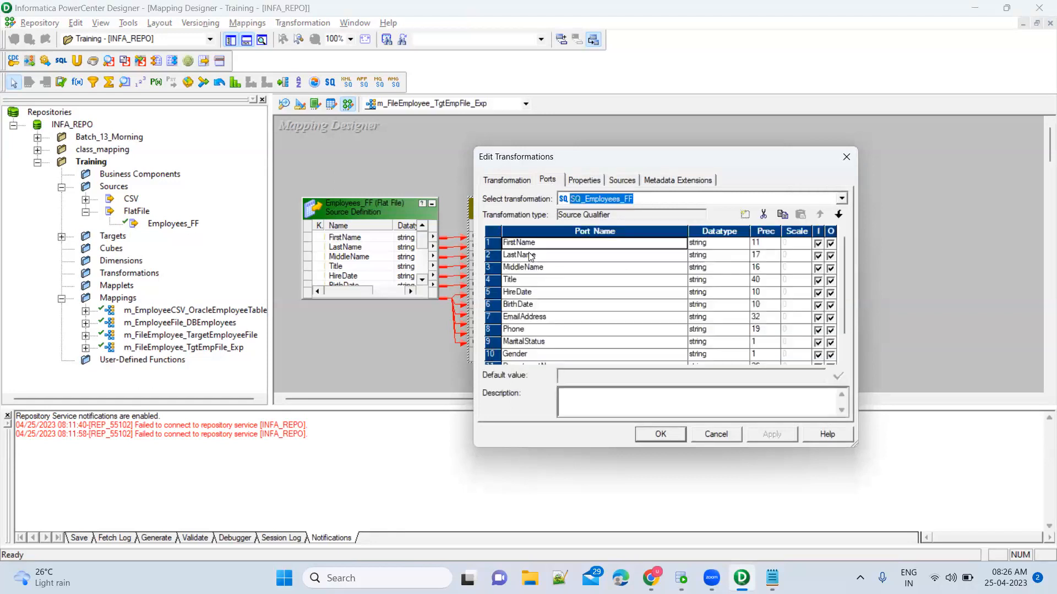
pyautogui.click(488, 293)
pyautogui.scroll(-1, 492, 317)
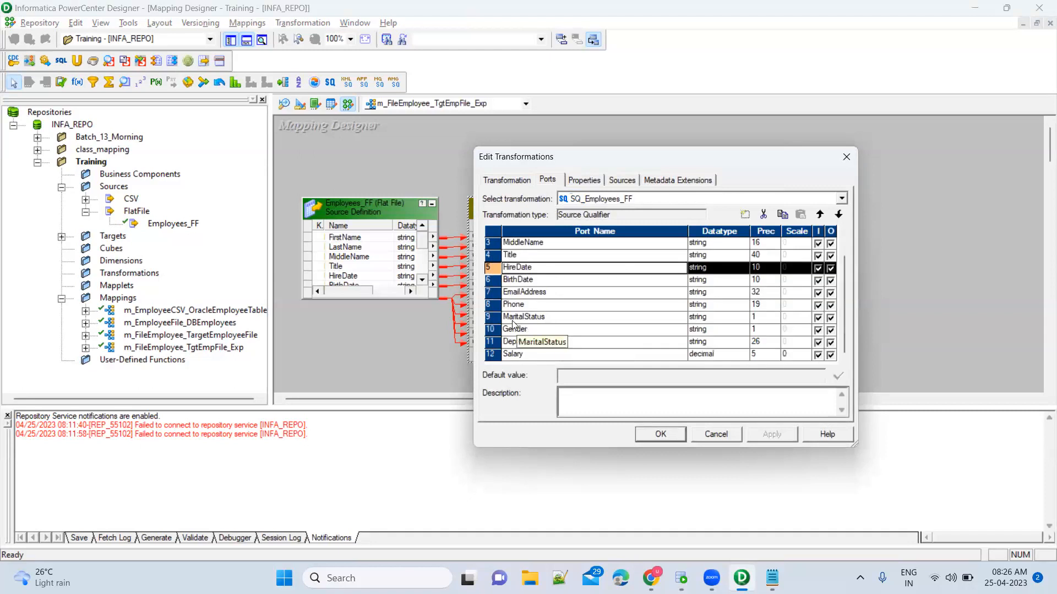
pyautogui.keyDown('shift'); pyautogui.click(496, 316); pyautogui.keyUp('shift')
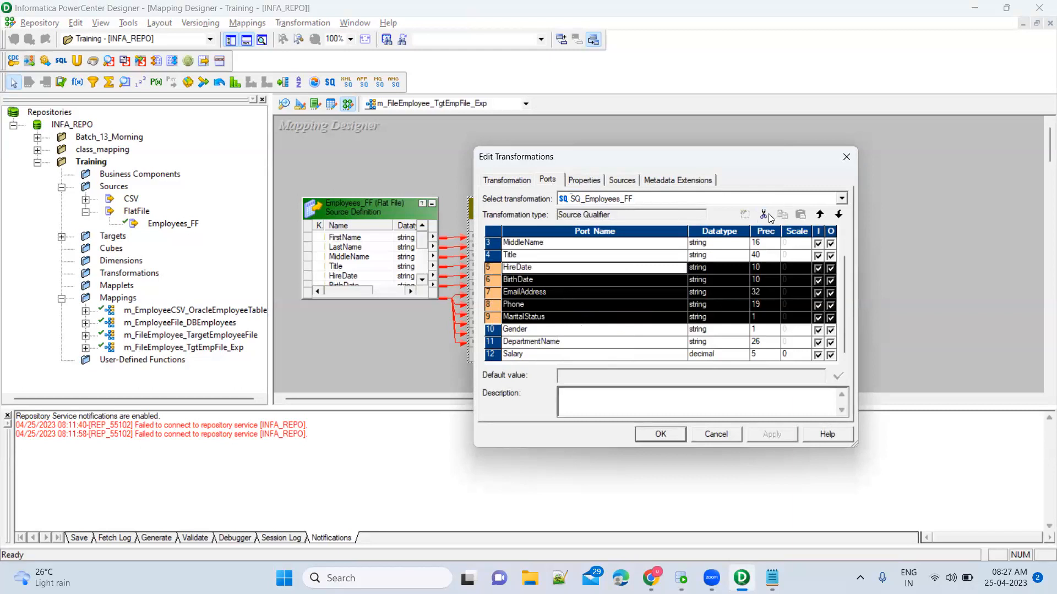
pyautogui.click(486, 267)
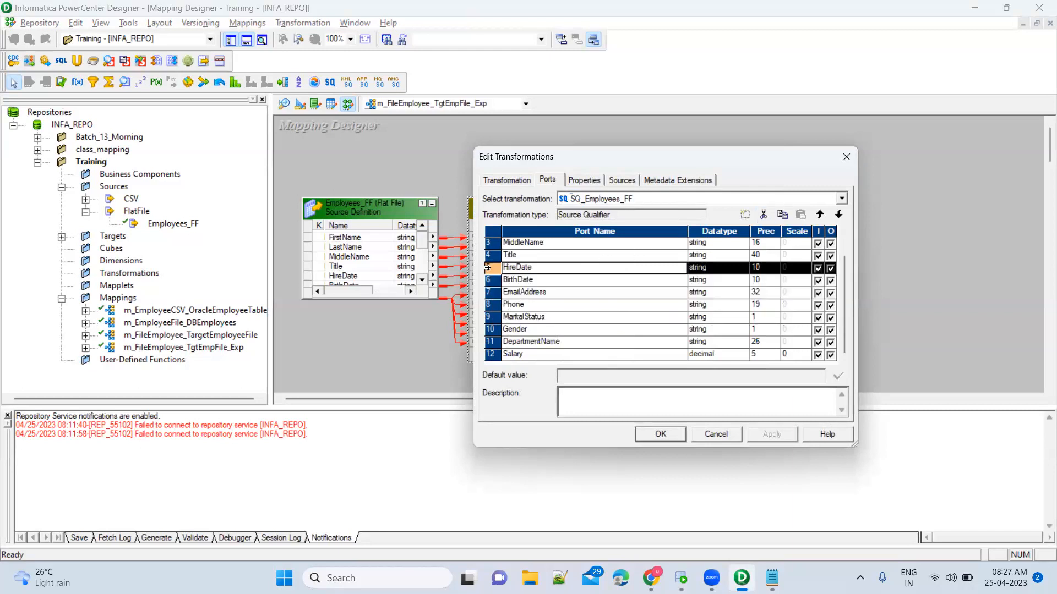
pyautogui.click(765, 216)
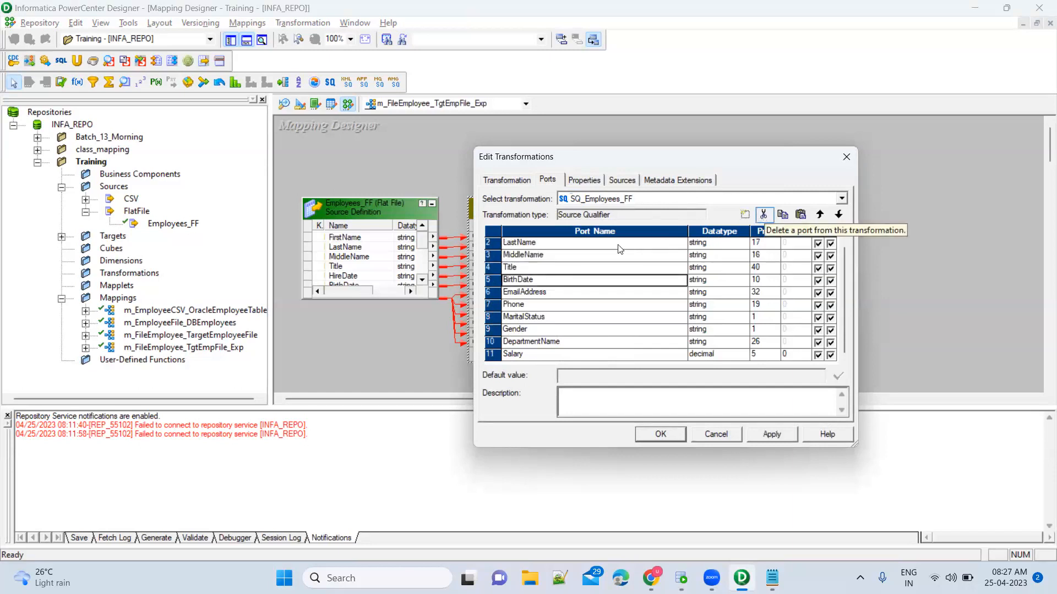
# Delete BirthDate, EmailAddress, Phone and MaritalStatus, then apply and close the editor.
pyautogui.click(489, 281)
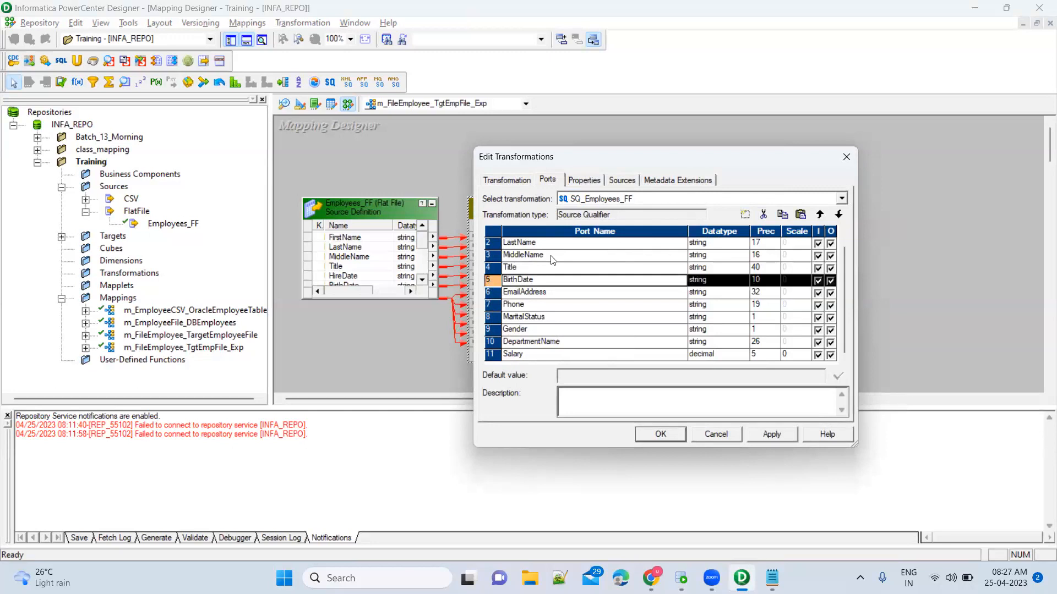
pyautogui.click(763, 215)
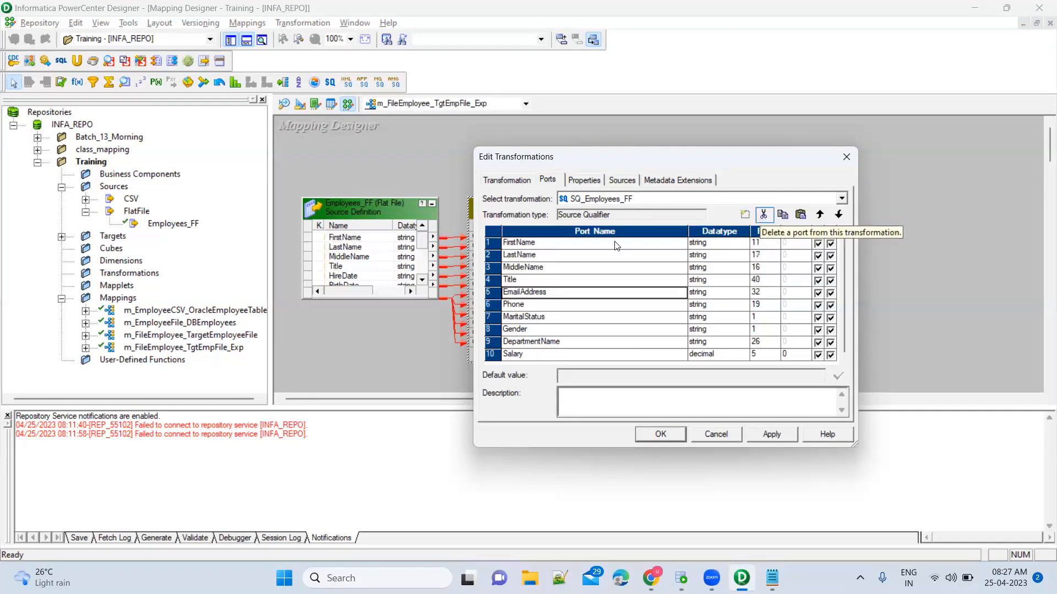
pyautogui.click(488, 292)
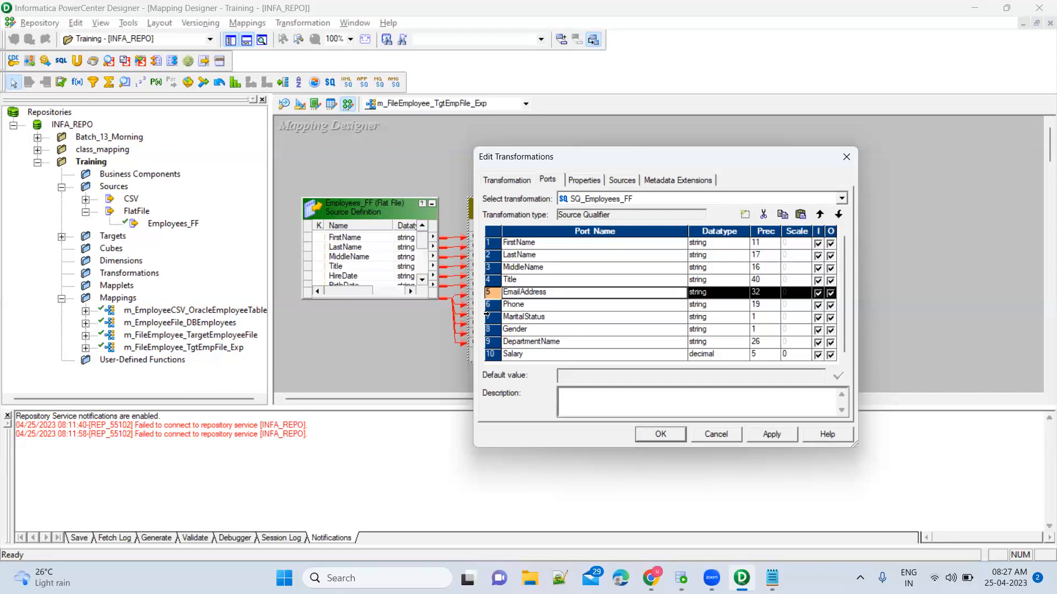
pyautogui.keyDown('shift'); pyautogui.click(486, 317); pyautogui.keyUp('shift')
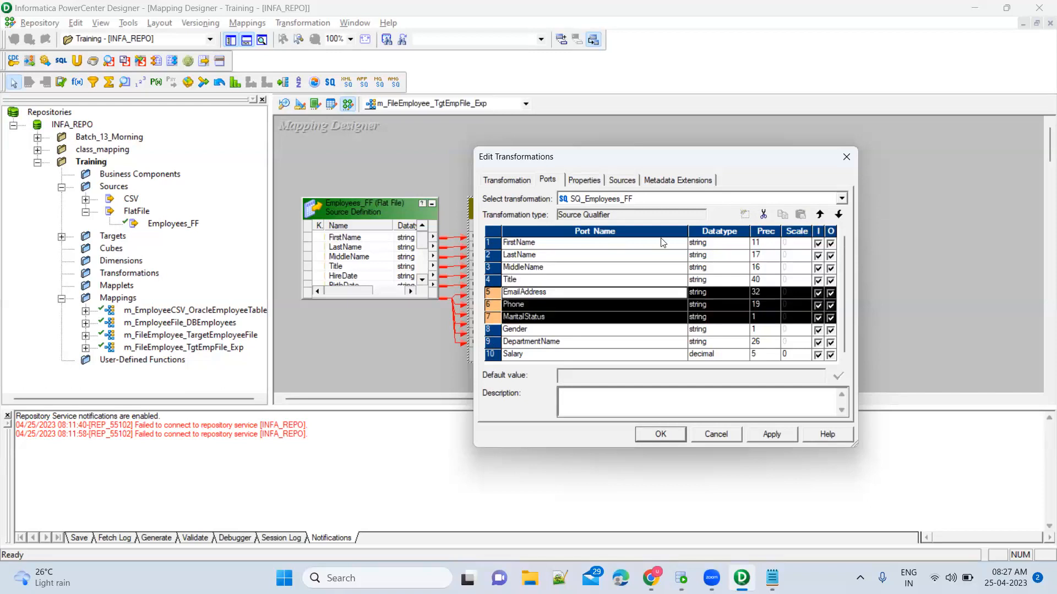
pyautogui.click(763, 216)
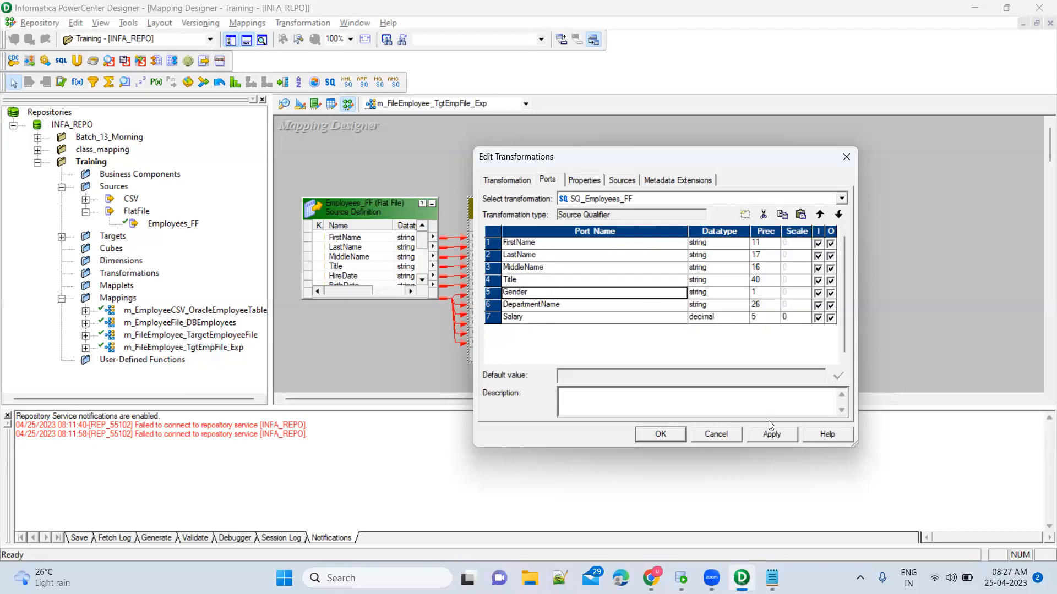
pyautogui.click(769, 434)
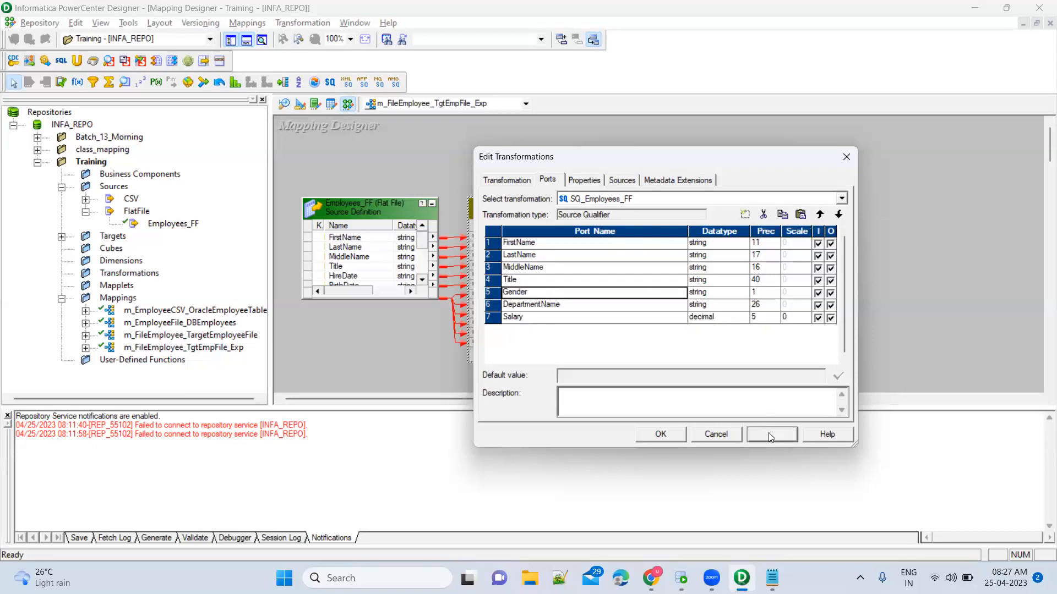
pyautogui.click(644, 434)
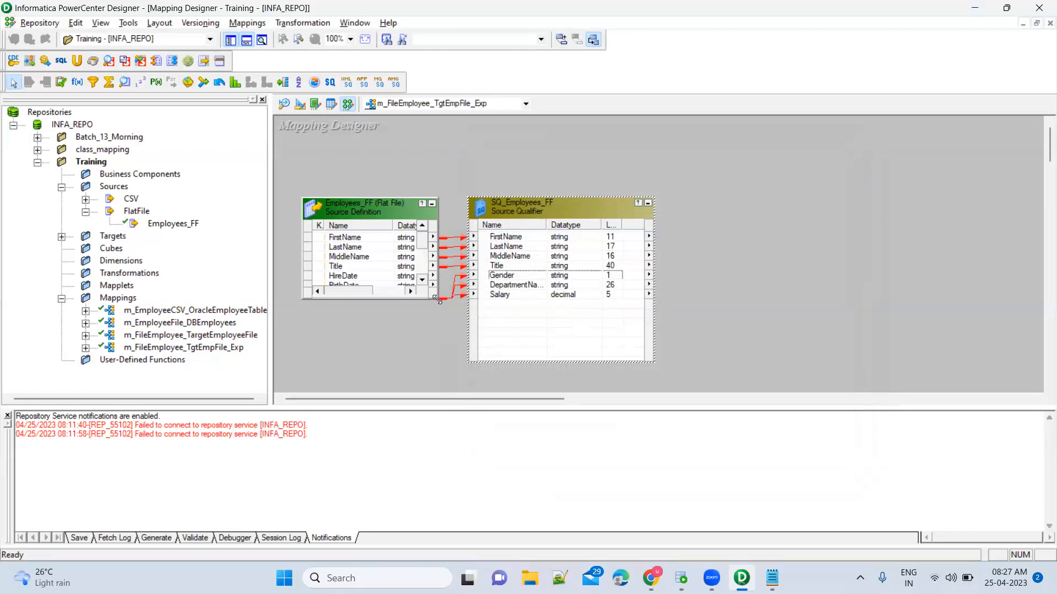
# Enlarge the Employees_FF source box and move SQ_Employees_FF further right.
pyautogui.moveTo(439, 300); pyautogui.dragTo(446, 353)
pyautogui.moveTo(516, 207); pyautogui.dragTo(548, 203)
pyautogui.click(482, 172)
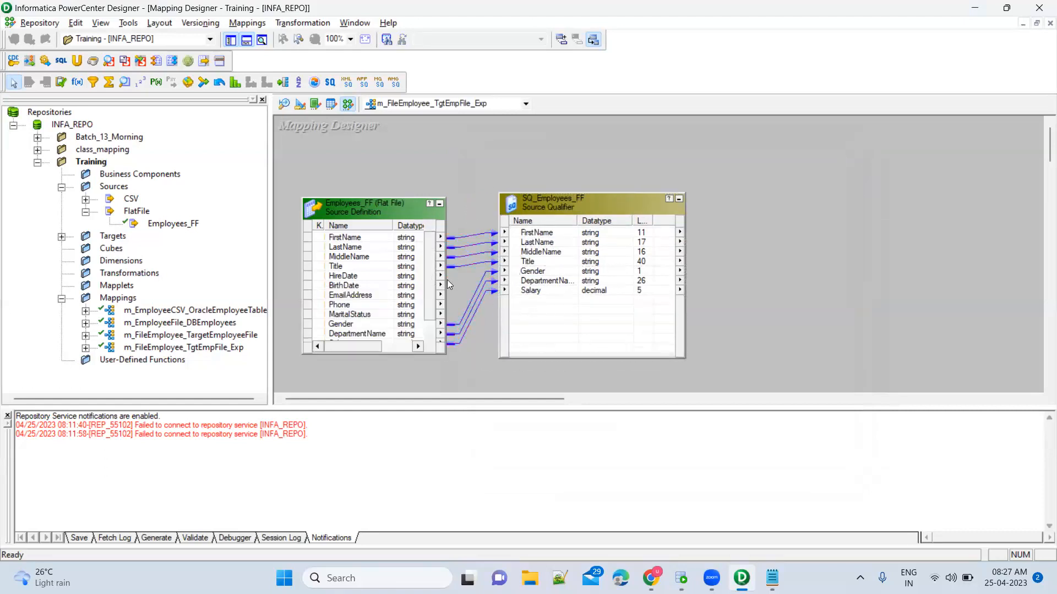
pyautogui.moveTo(430, 281); pyautogui.dragTo(429, 309)
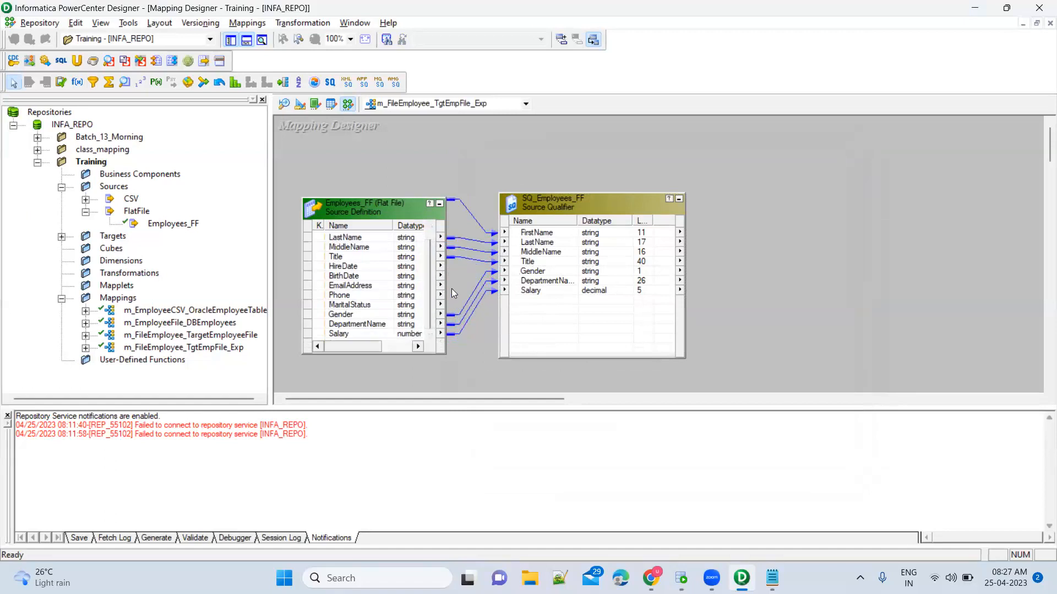
# Check SQ_Employees_FF's seven remaining ports and close its editor without changes.
pyautogui.click(562, 243)
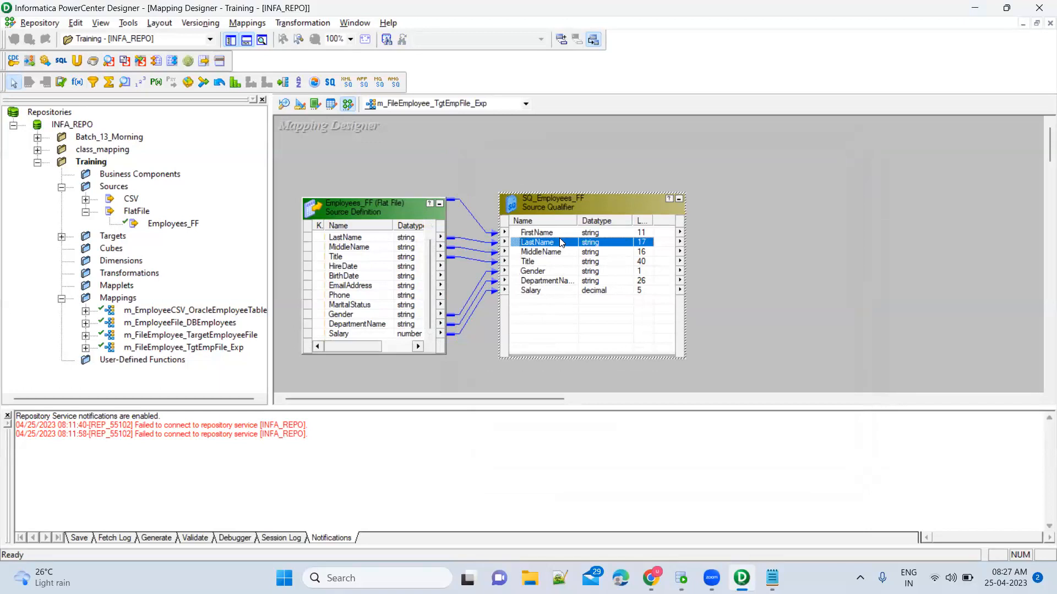
pyautogui.doubleClick(569, 205)
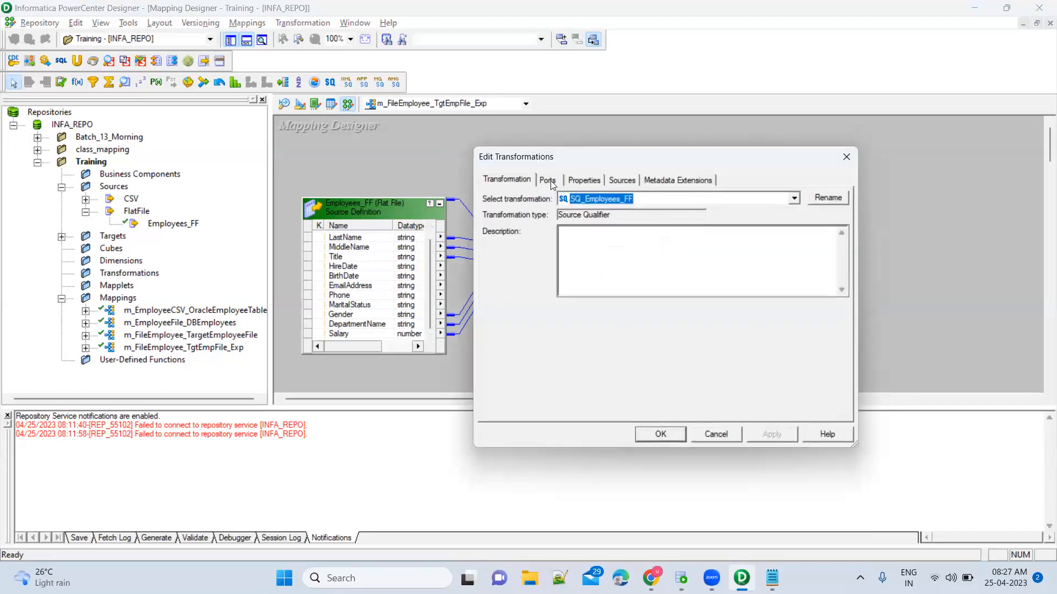
pyautogui.click(548, 181)
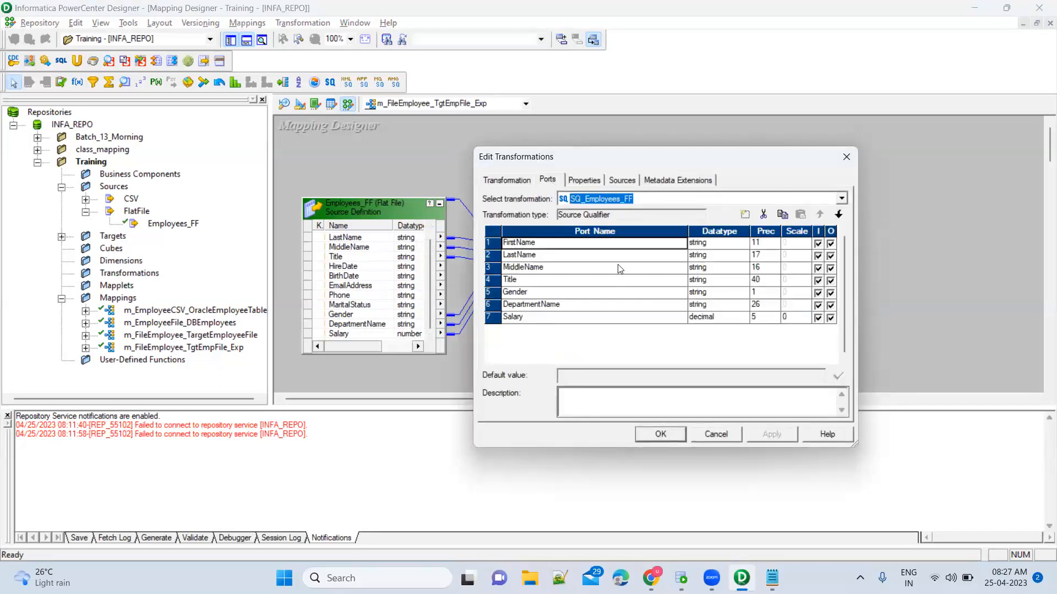
pyautogui.press('Escape')
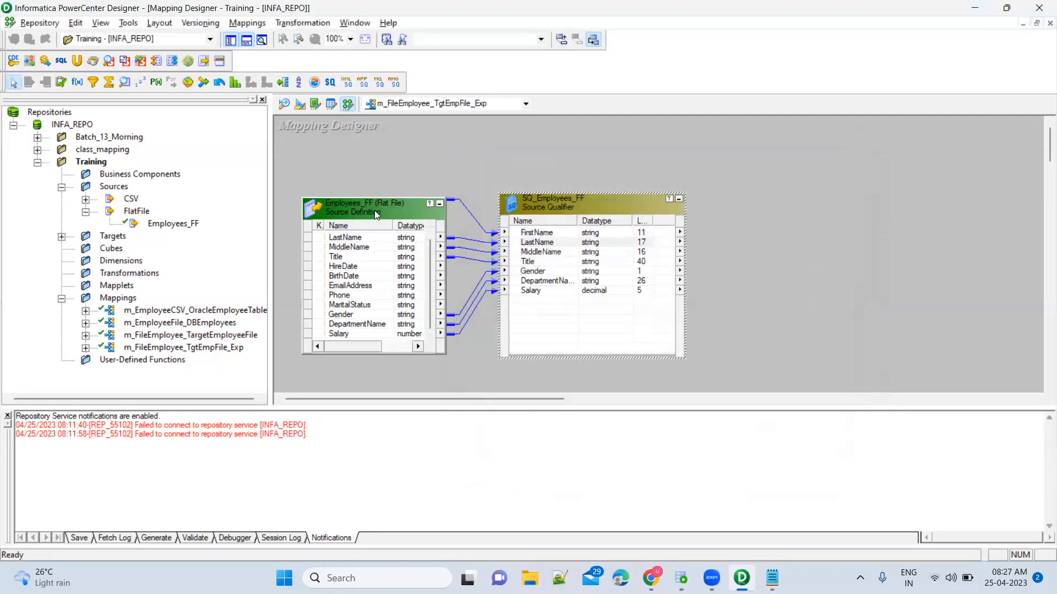
pyautogui.click(375, 210)
pyautogui.moveTo(293, 175); pyautogui.dragTo(465, 373)
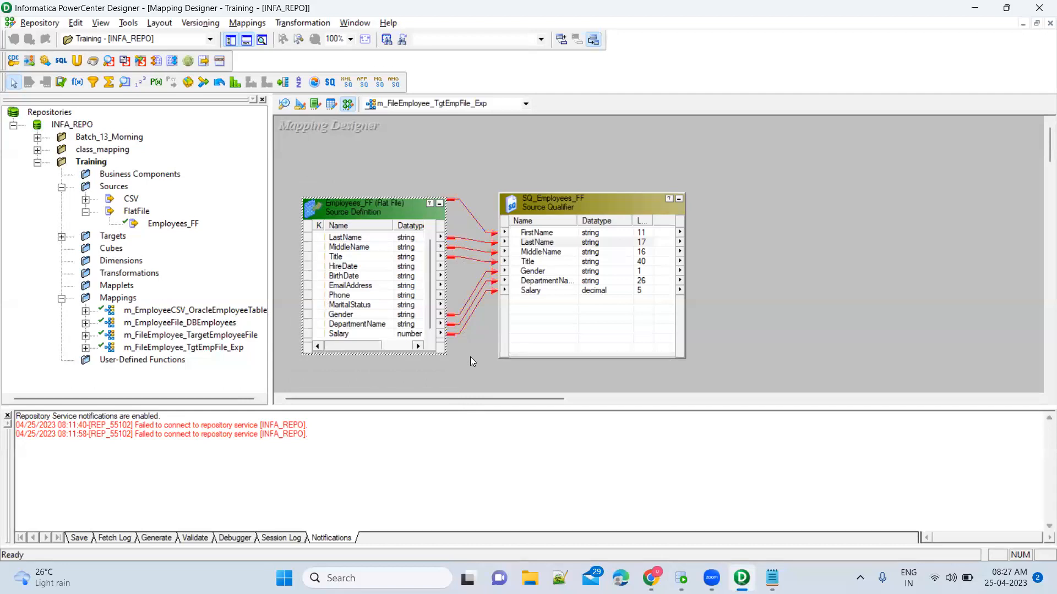
pyautogui.click(548, 271)
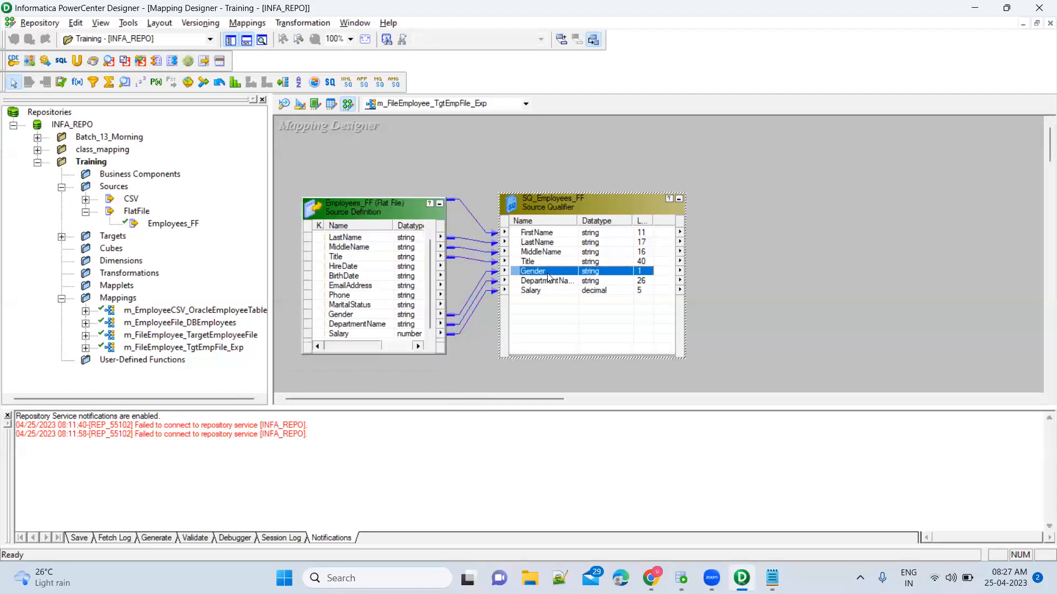
pyautogui.click(372, 288)
pyautogui.scroll(1, 371, 288)
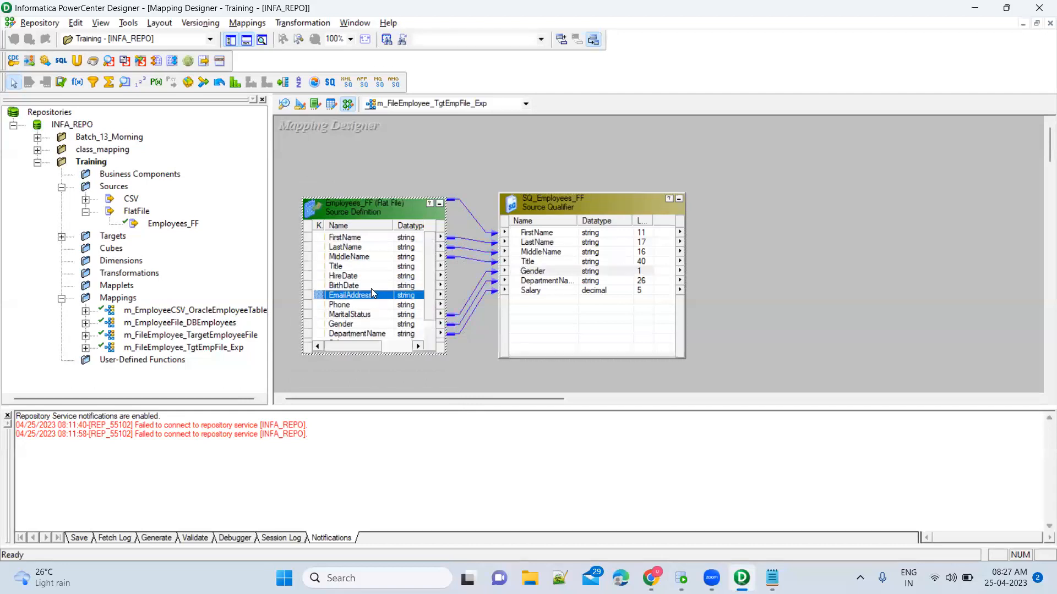
pyautogui.click(543, 273)
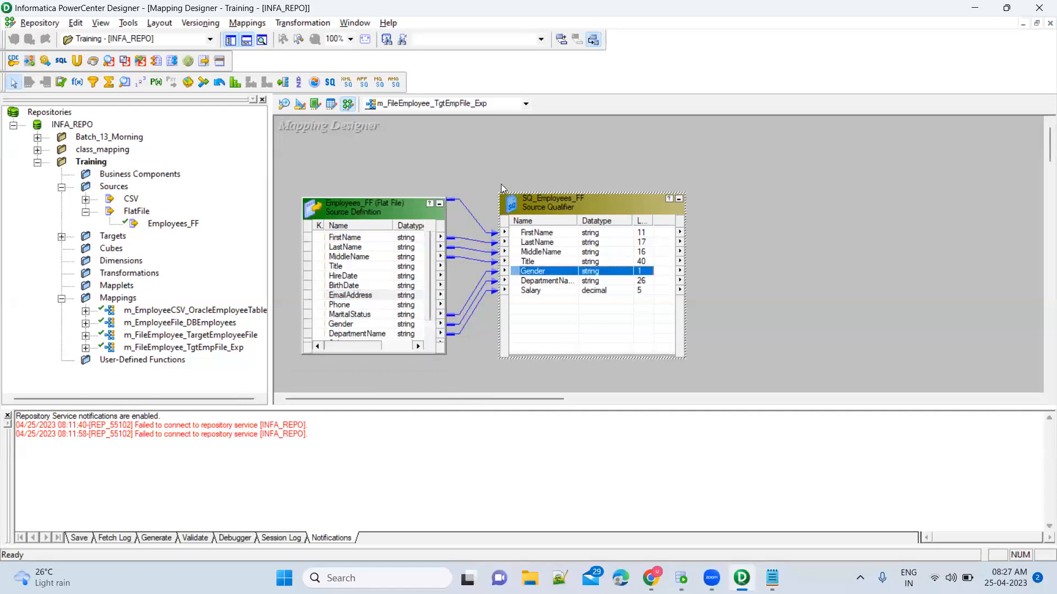
pyautogui.moveTo(491, 164); pyautogui.dragTo(732, 372)
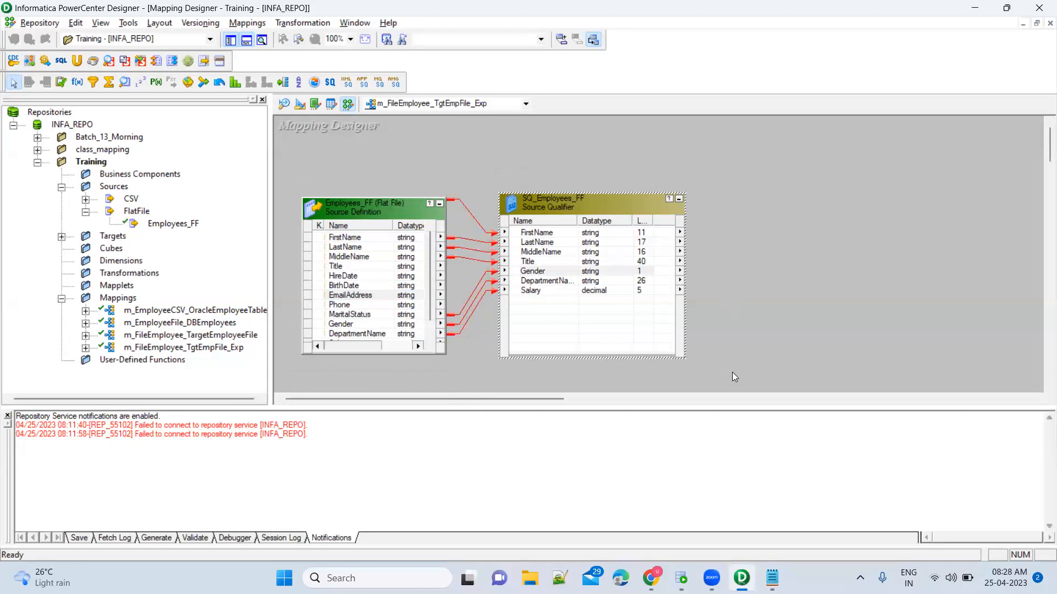
pyautogui.click(571, 274)
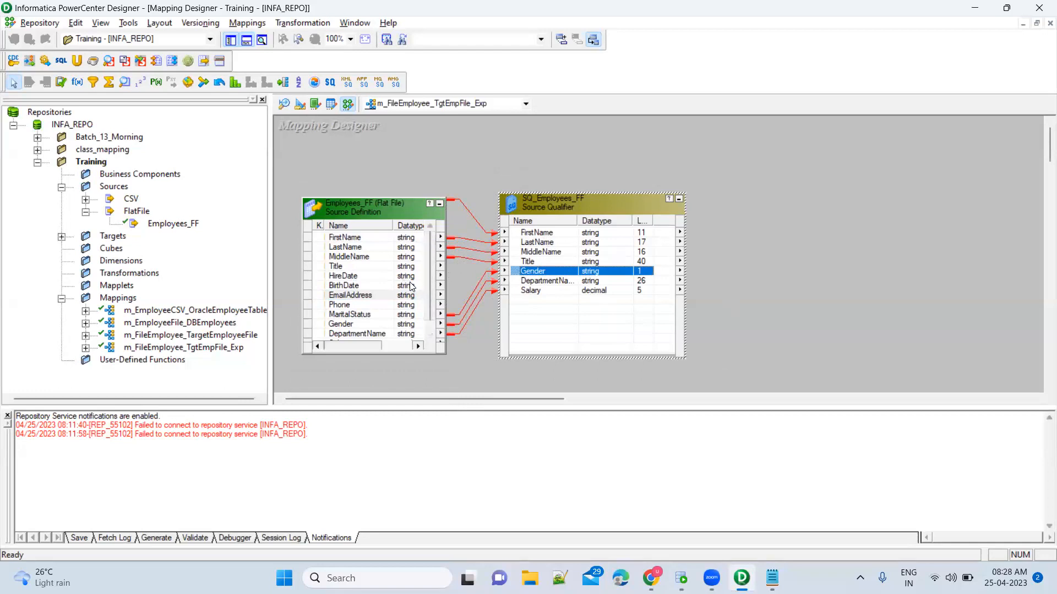
pyautogui.click(373, 315)
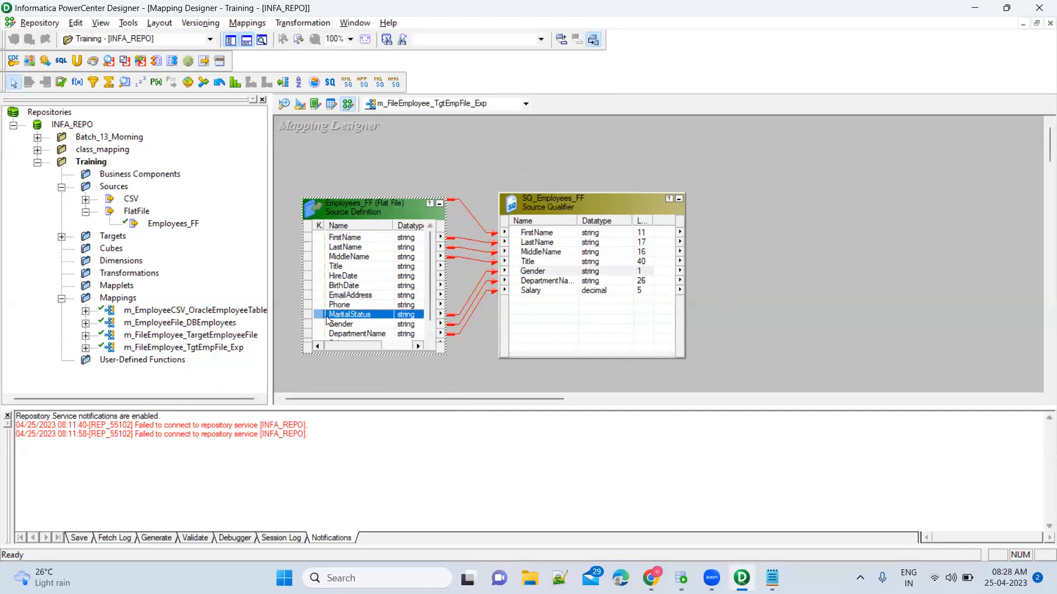
# Drag MaritalStatus from Employees_FF onto SQ_Employees_FF as a new linked port.
pyautogui.moveTo(316, 314); pyautogui.dragTo(543, 302)
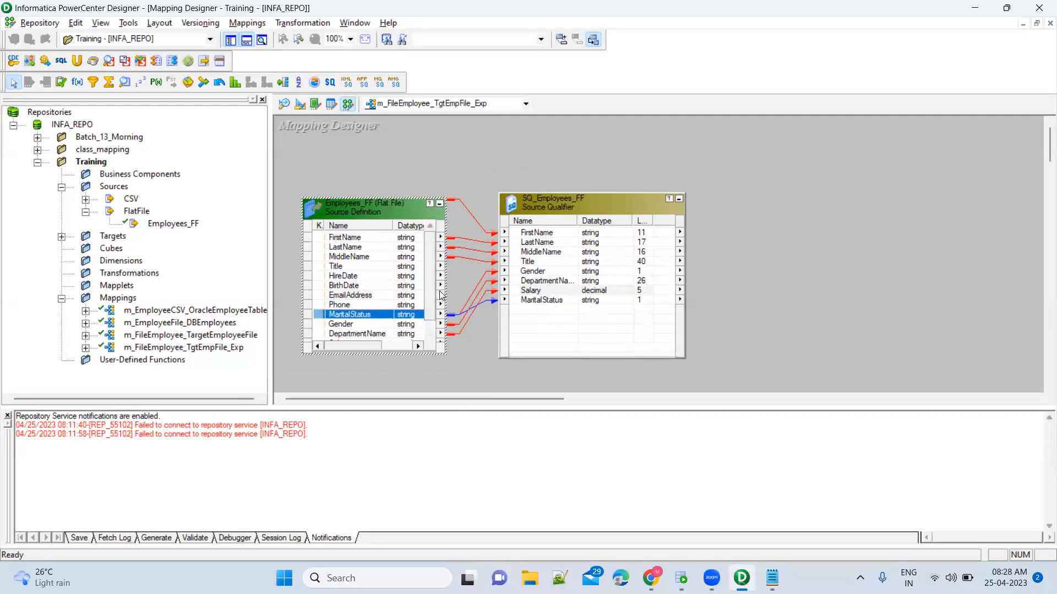
pyautogui.click(544, 301)
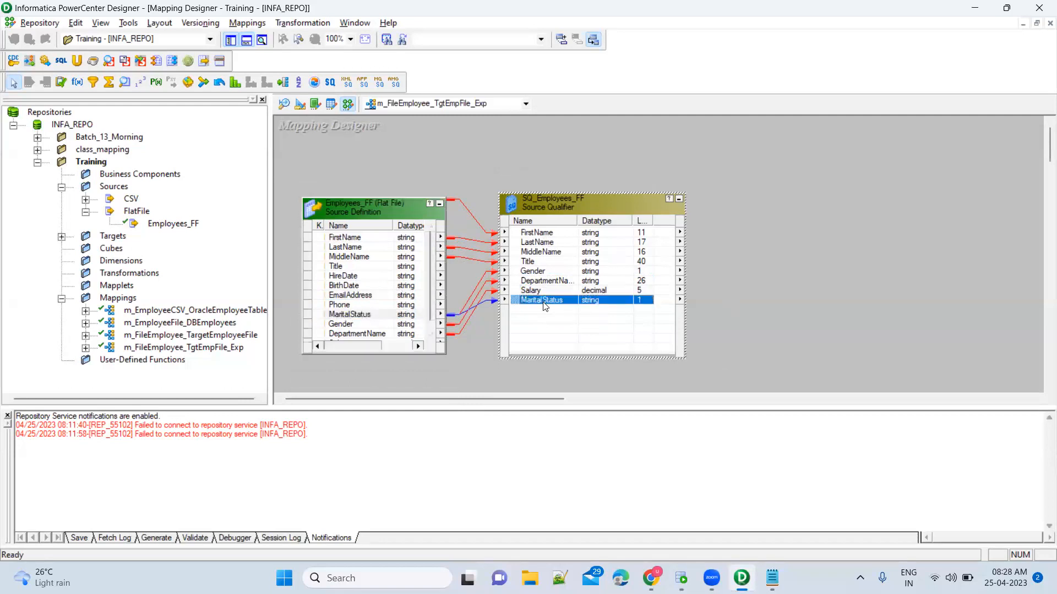
pyautogui.click(750, 290)
pyautogui.moveTo(492, 166)
pyautogui.mouseDown()
pyautogui.moveTo(500, 212)
pyautogui.moveTo(739, 372)
pyautogui.mouseUp()
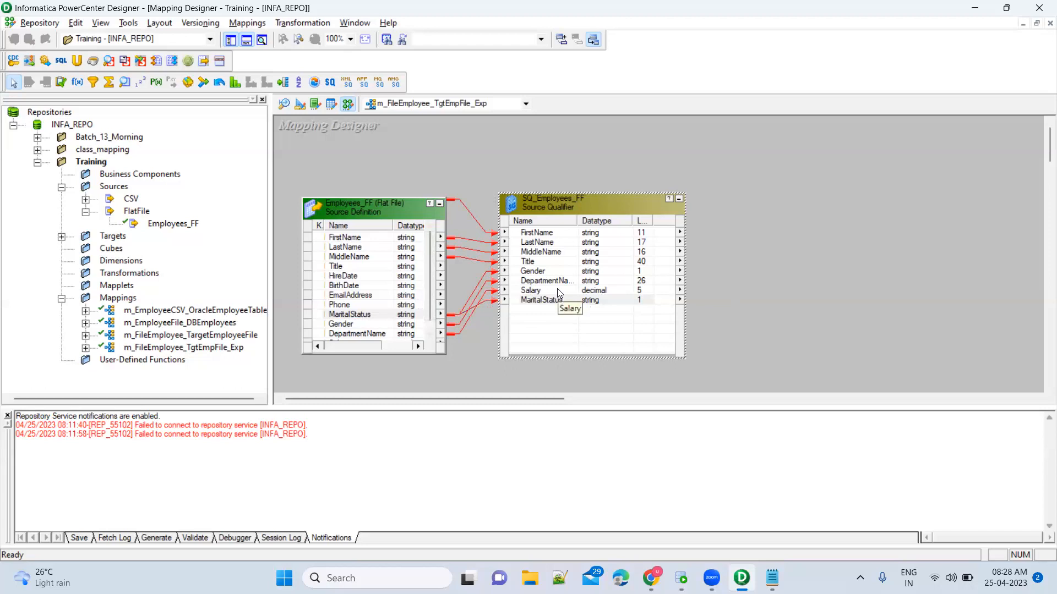
pyautogui.click(557, 271)
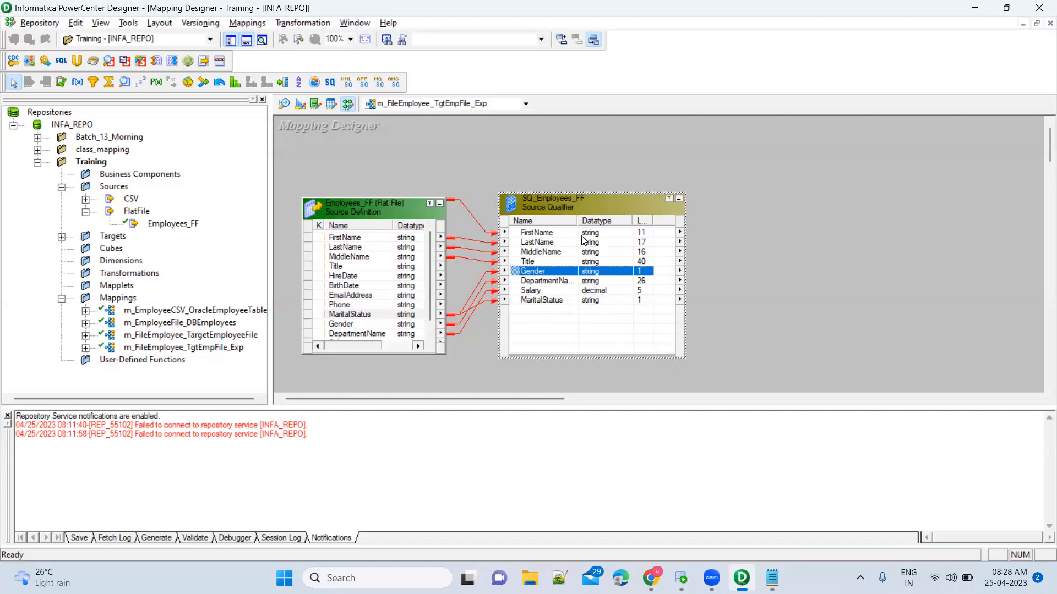
pyautogui.click(767, 245)
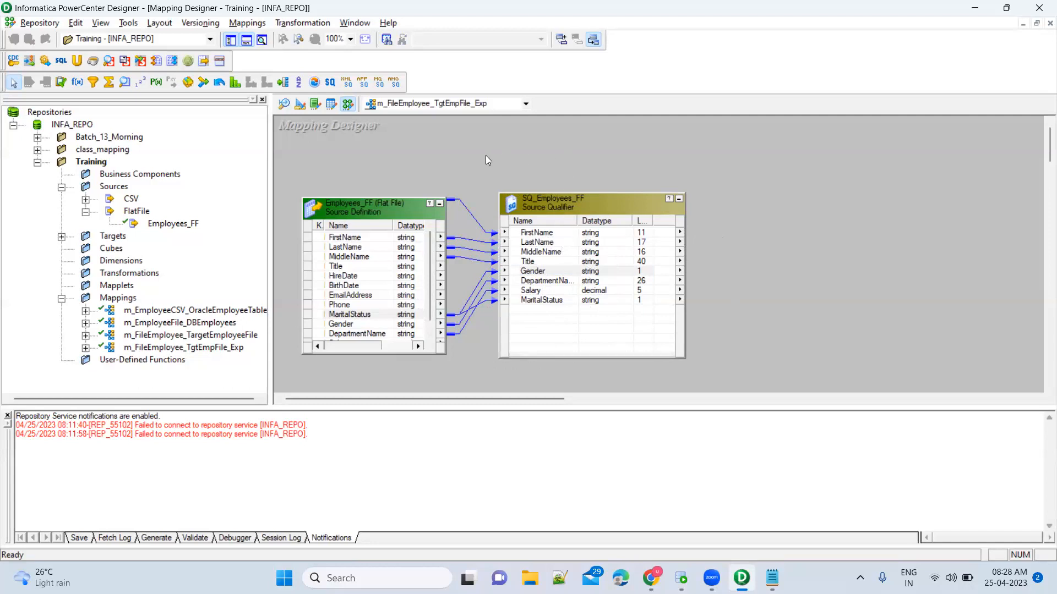
# Place a new EXPTRANS expression transformation beside the source qualifier and enlarge it.
pyautogui.click(549, 235)
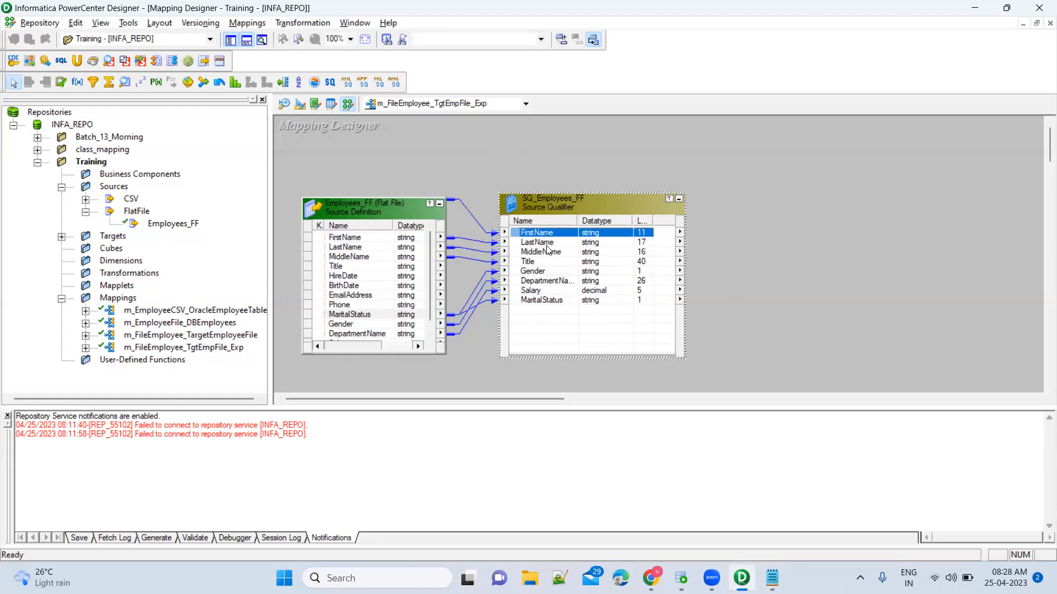
pyautogui.keyDown('shift'); pyautogui.click(548, 253); pyautogui.keyUp('shift')
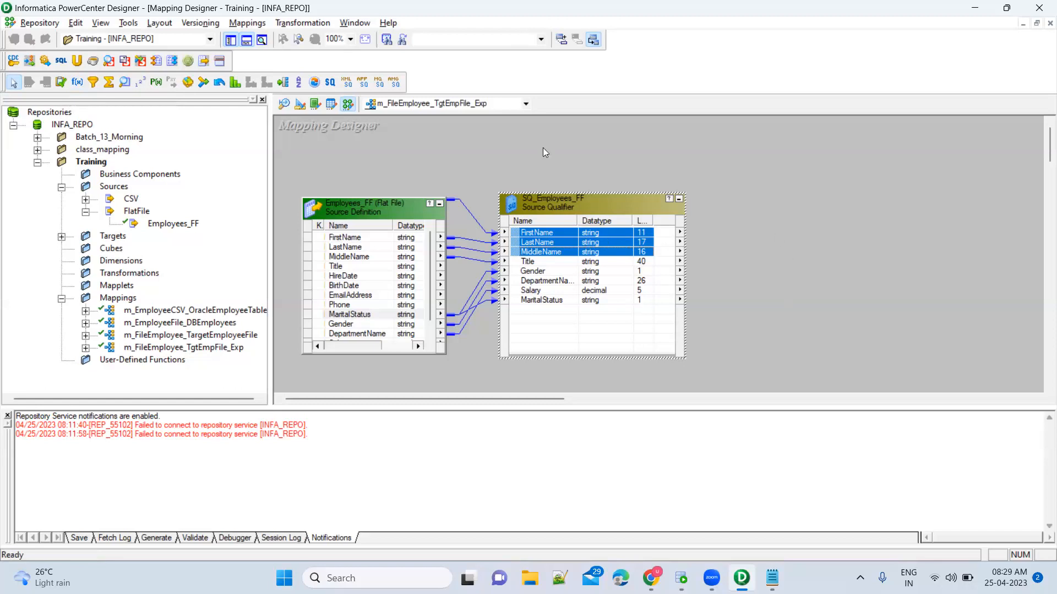
pyautogui.click(76, 83)
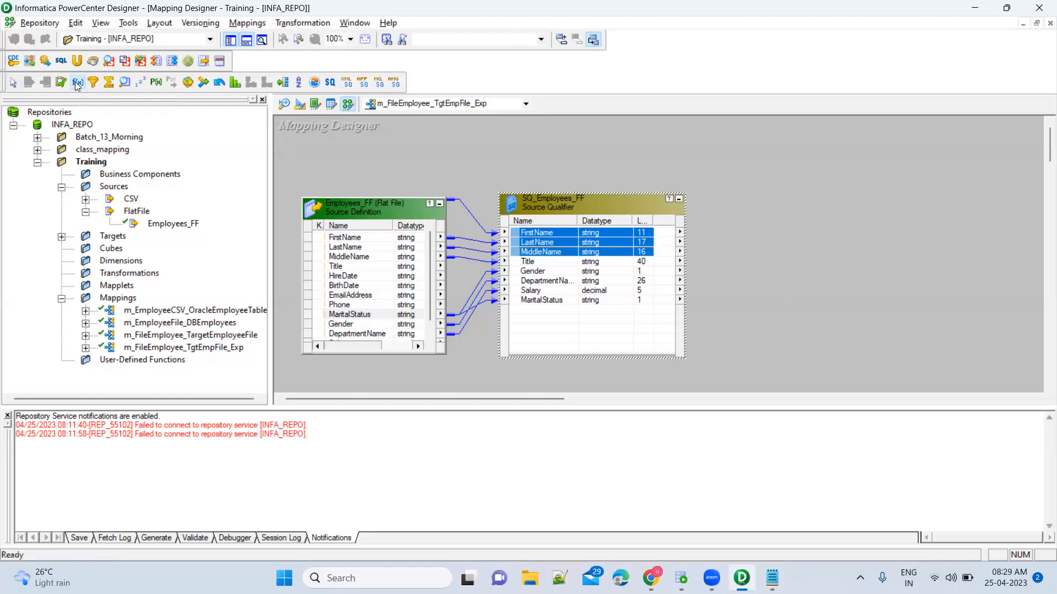
pyautogui.click(739, 231)
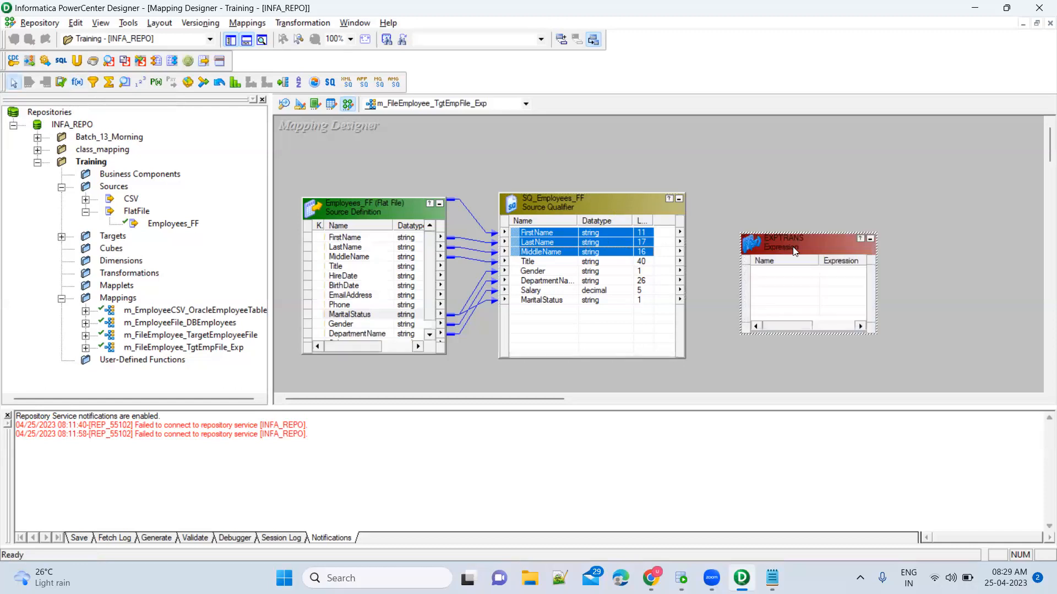
pyautogui.moveTo(794, 246); pyautogui.dragTo(795, 199)
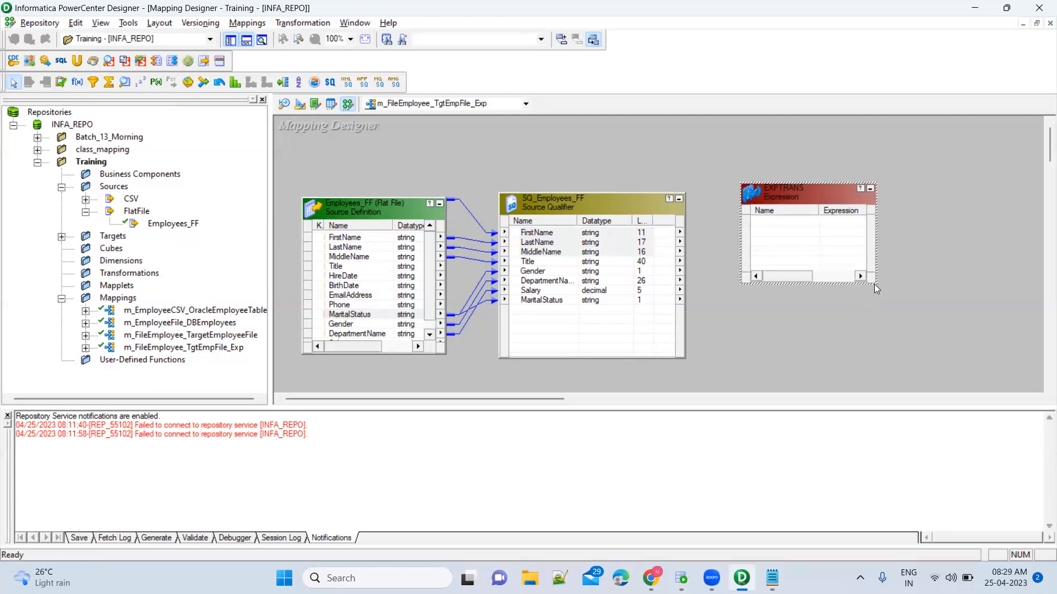
pyautogui.moveTo(874, 284); pyautogui.dragTo(913, 364)
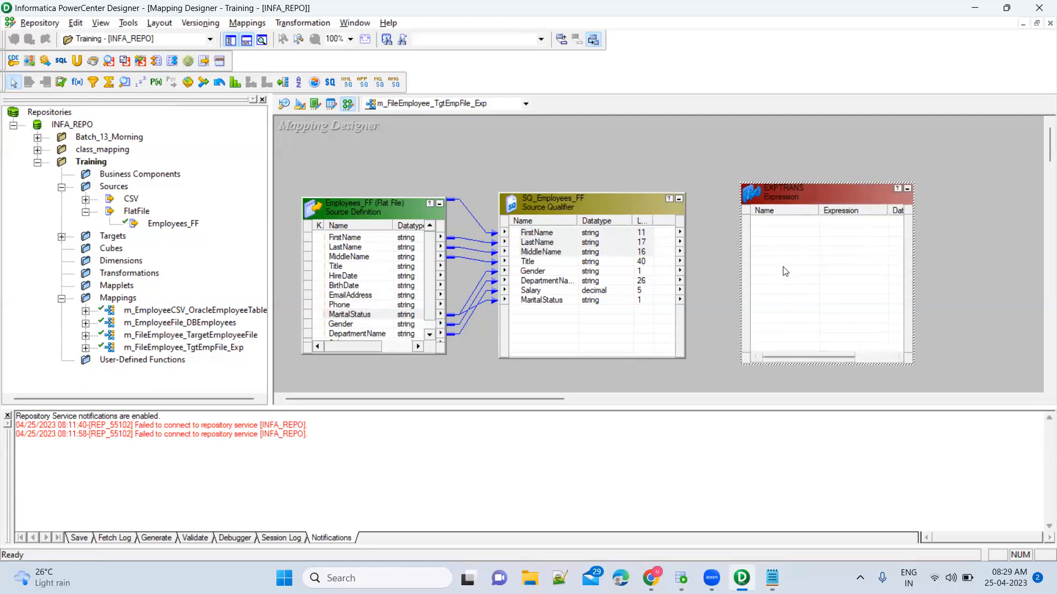
# Link all eight SQ_Employees_FF ports, FirstName through MaritalStatus, into EXPTRANS.
pyautogui.click(535, 233)
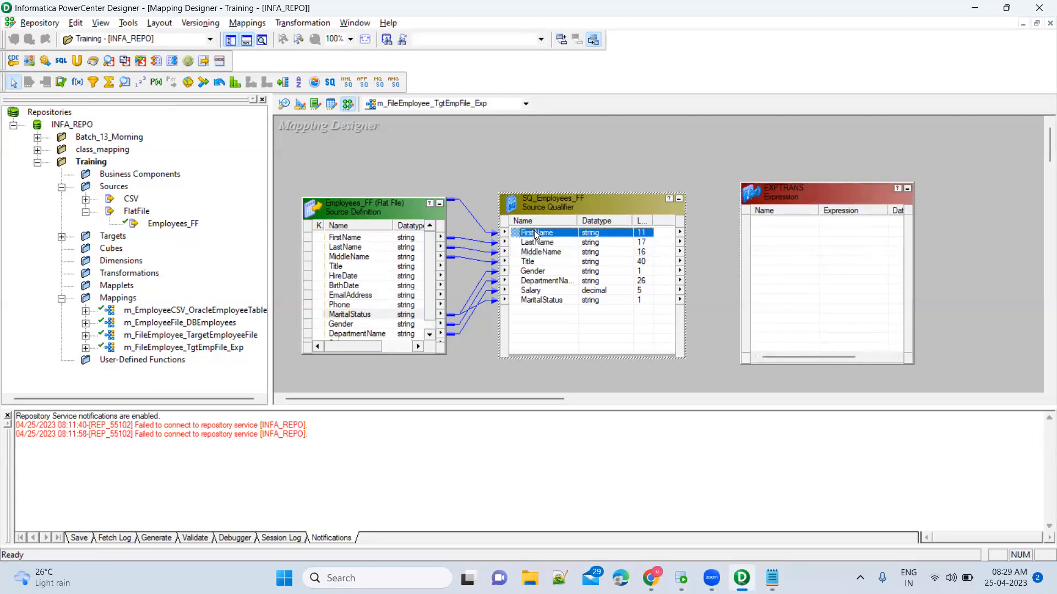
pyautogui.keyDown('shift'); pyautogui.click(543, 300); pyautogui.keyUp('shift')
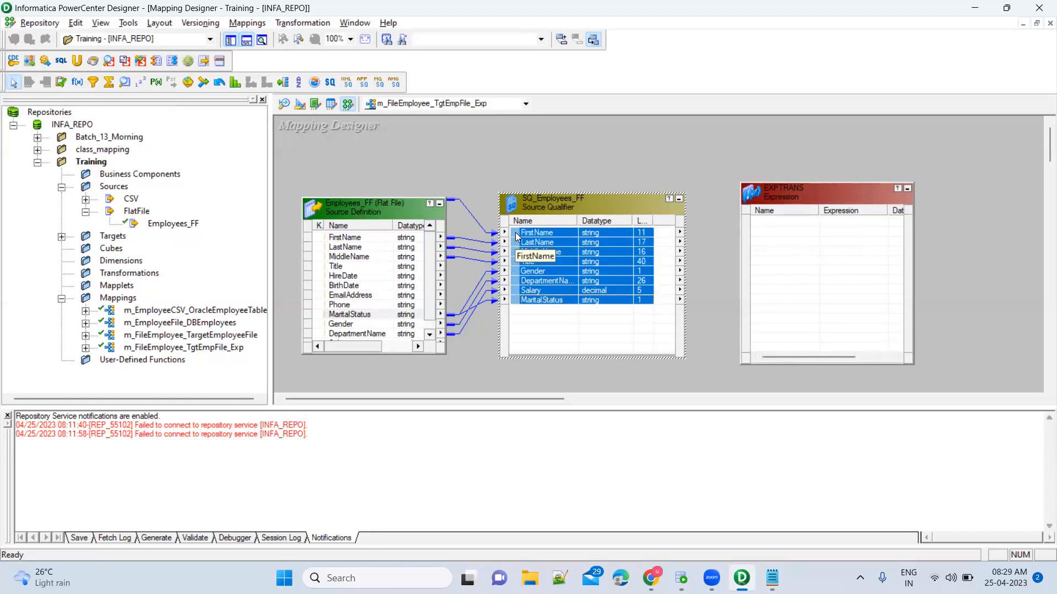
pyautogui.moveTo(515, 233); pyautogui.dragTo(780, 220)
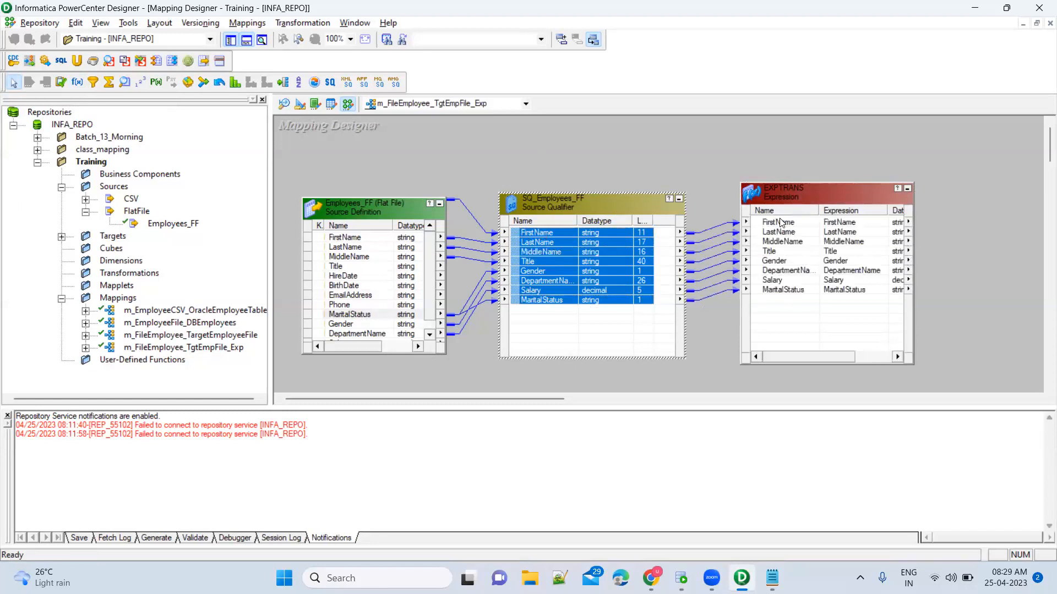
pyautogui.click(784, 288)
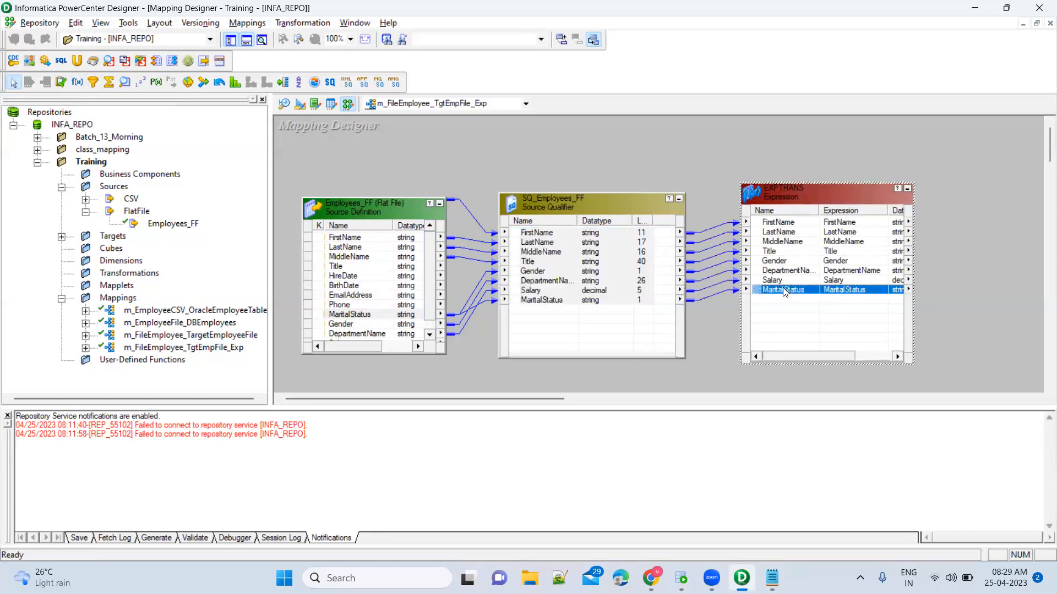
# Rename the EXPTRANS transformation to exp_FullName.
pyautogui.doubleClick(789, 199)
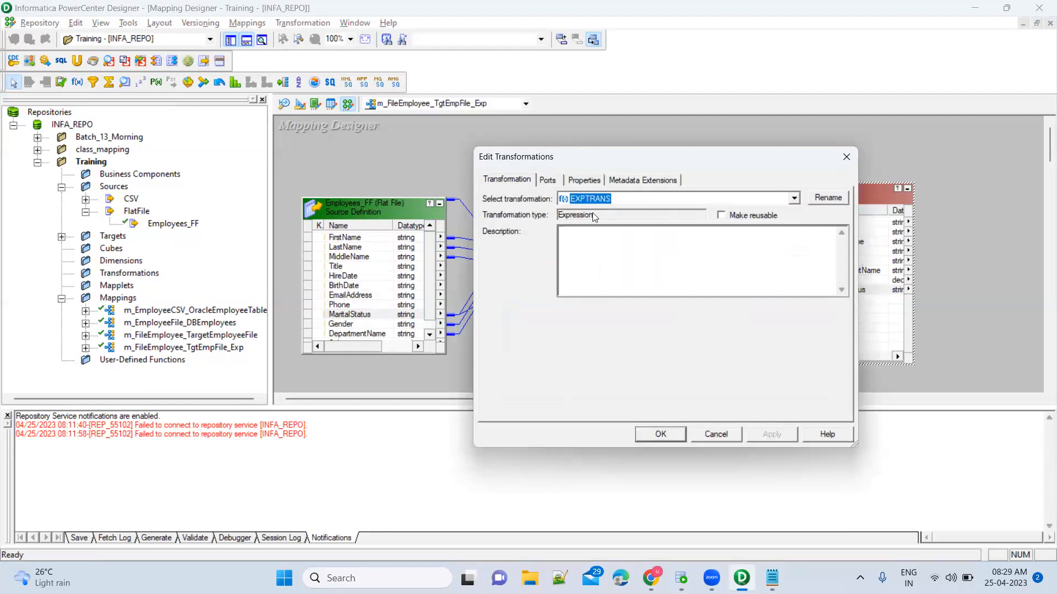
pyautogui.click(828, 198)
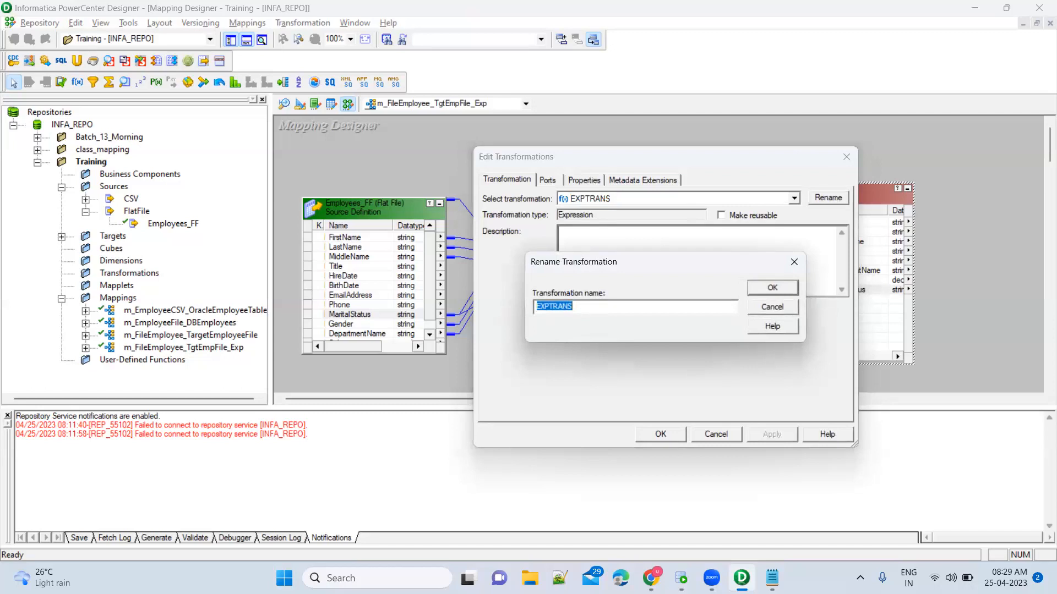
pyautogui.write('exp_')
pyautogui.write('FullName')
pyautogui.click(772, 288)
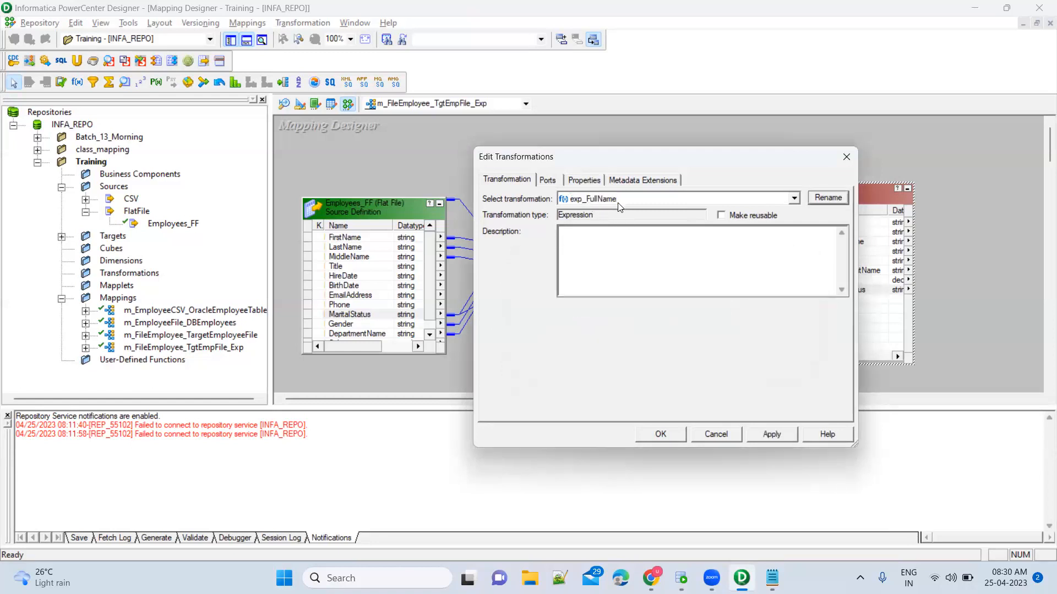
# Insert a new port right after MiddleName in exp_FullName's port list.
pyautogui.click(550, 183)
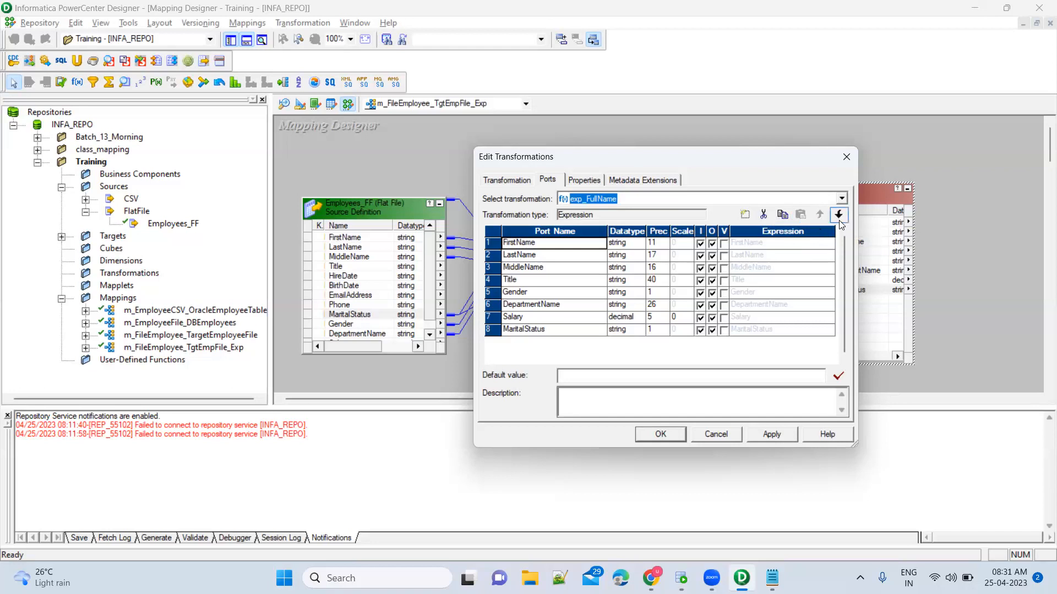
pyautogui.click(585, 247)
pyautogui.click(577, 283)
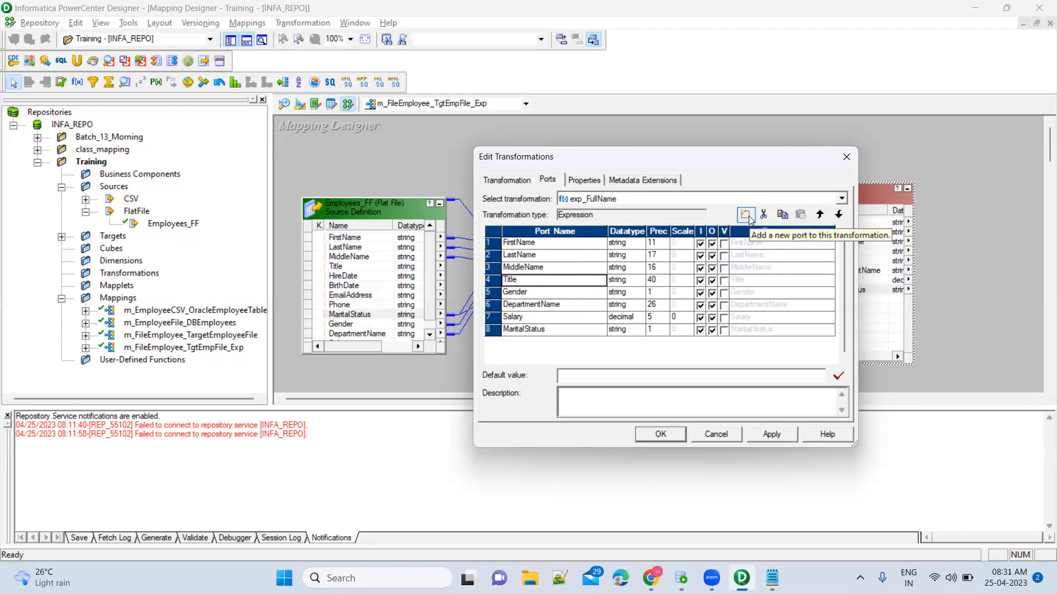
pyautogui.click(593, 333)
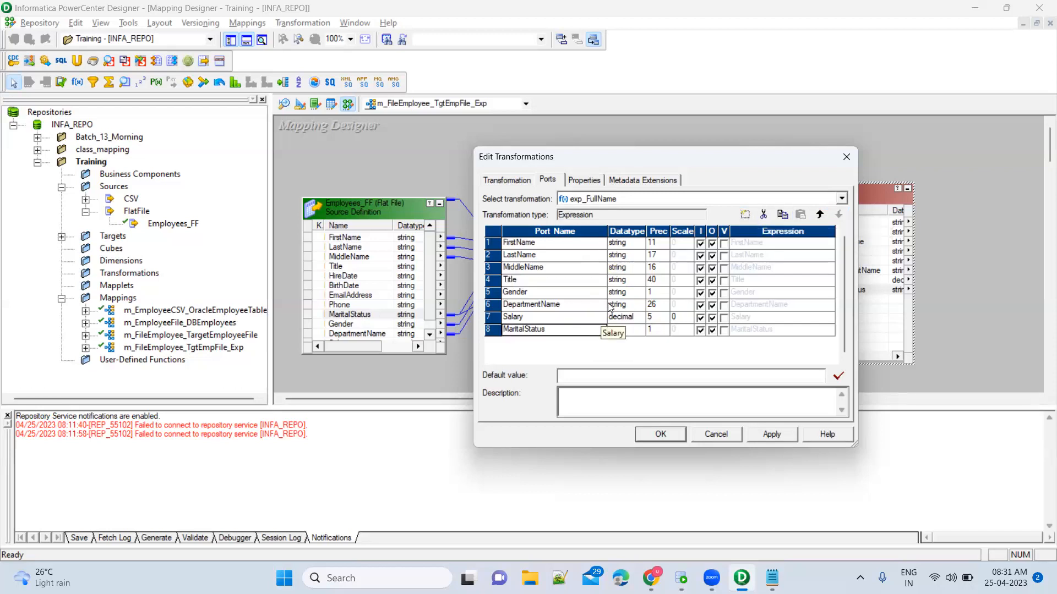
pyautogui.click(568, 272)
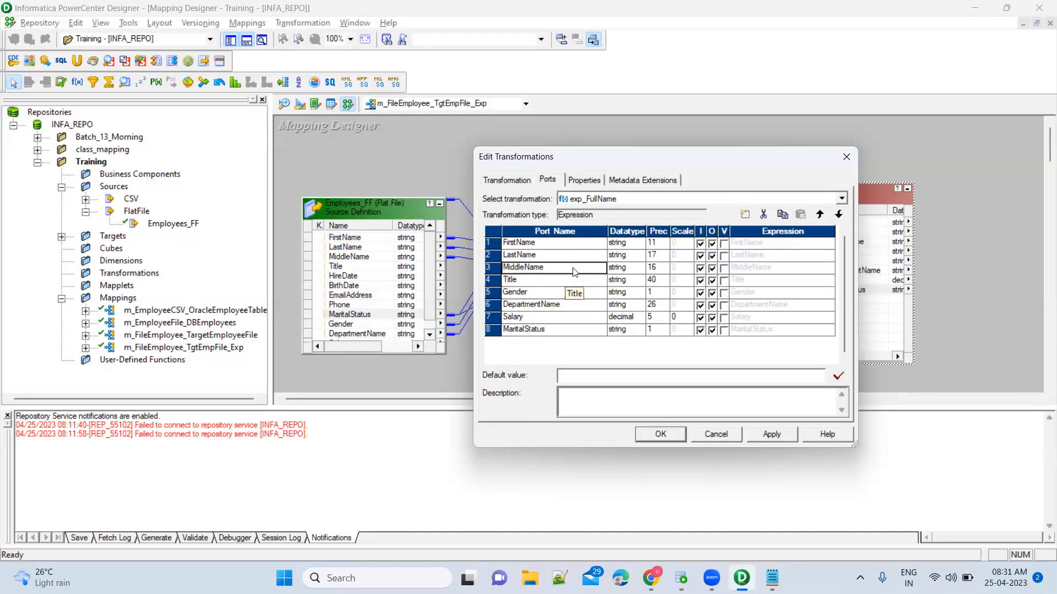
pyautogui.click(745, 215)
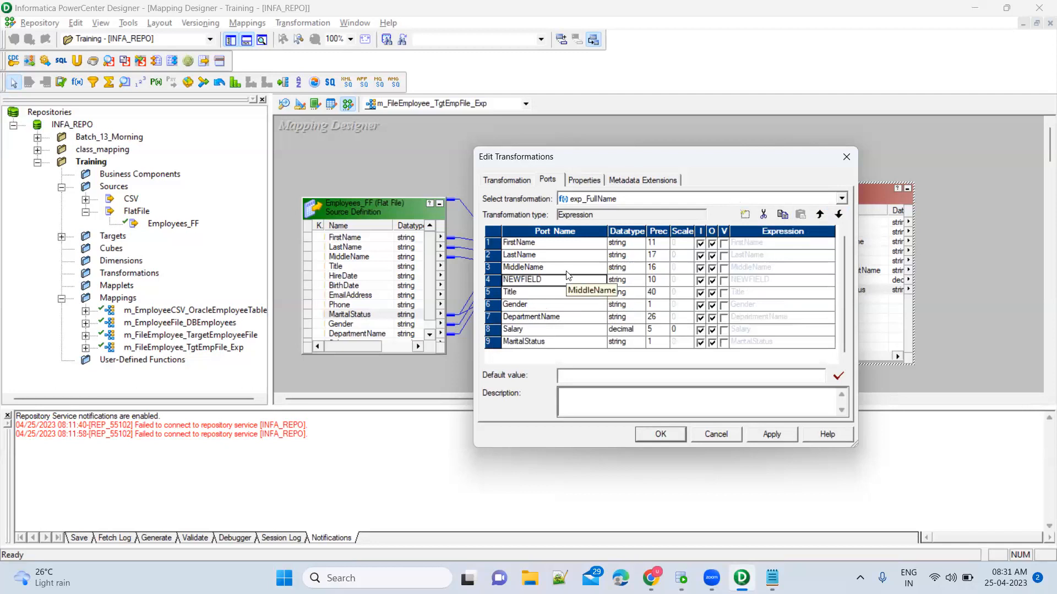
# Name the new port FullName and set its precision to 100.
pyautogui.click(548, 269)
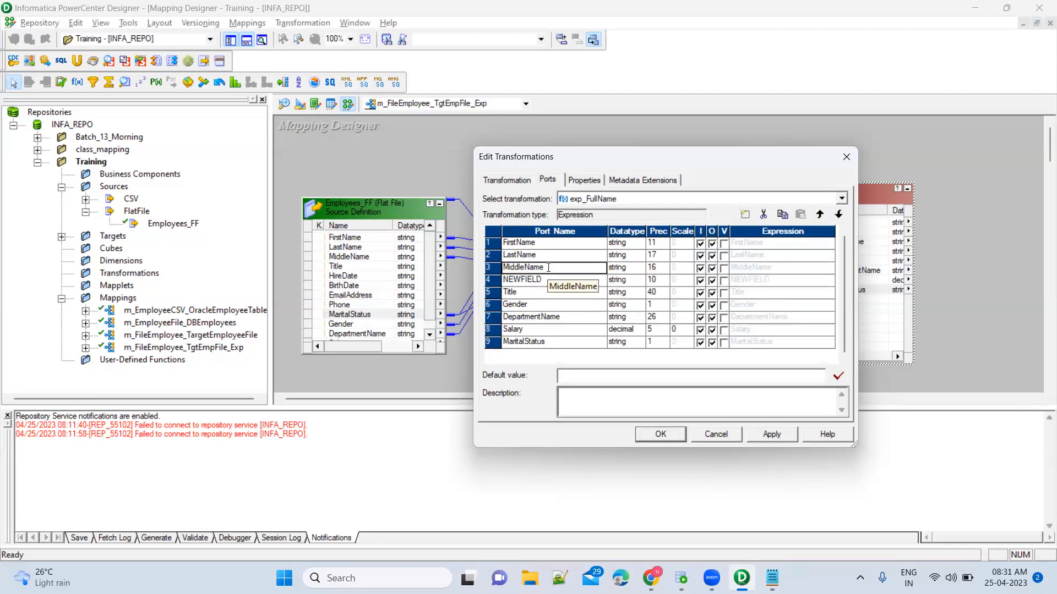
pyautogui.click(555, 281)
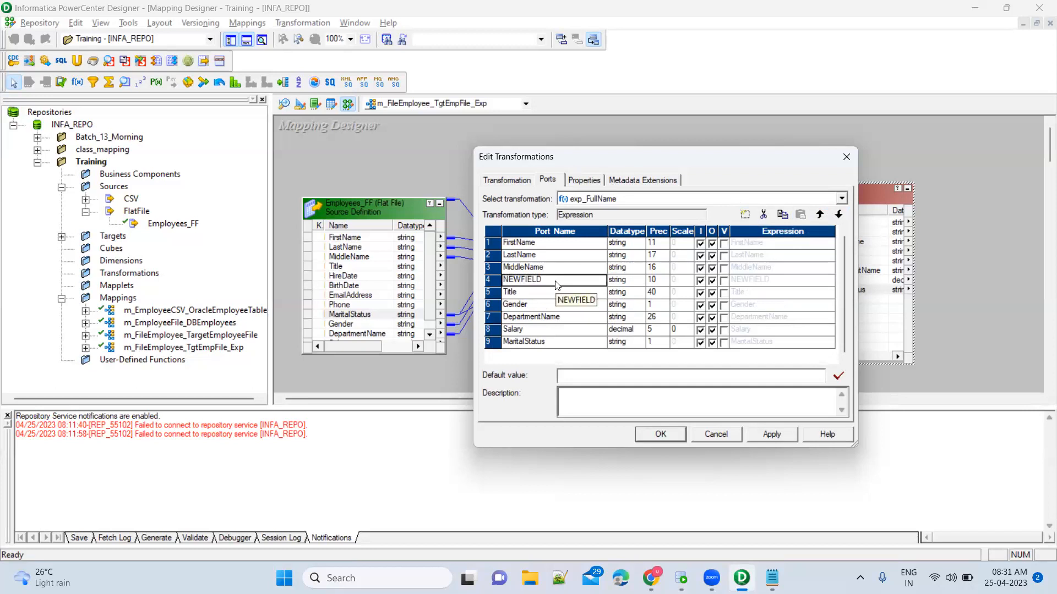
pyautogui.write('F')
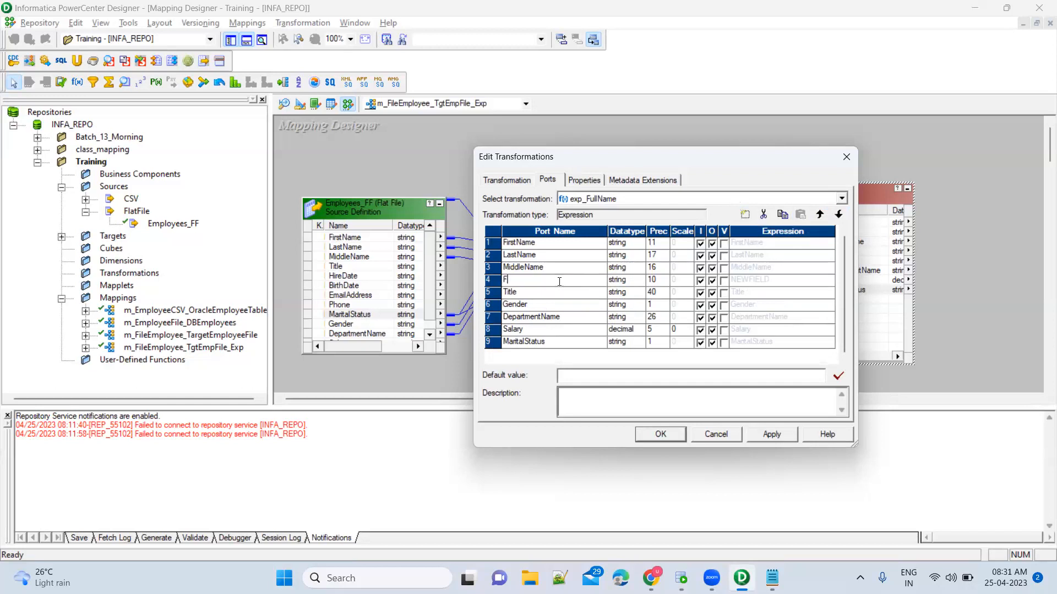
pyautogui.write('ullName')
pyautogui.press('Tab')
pyautogui.press('Tab')
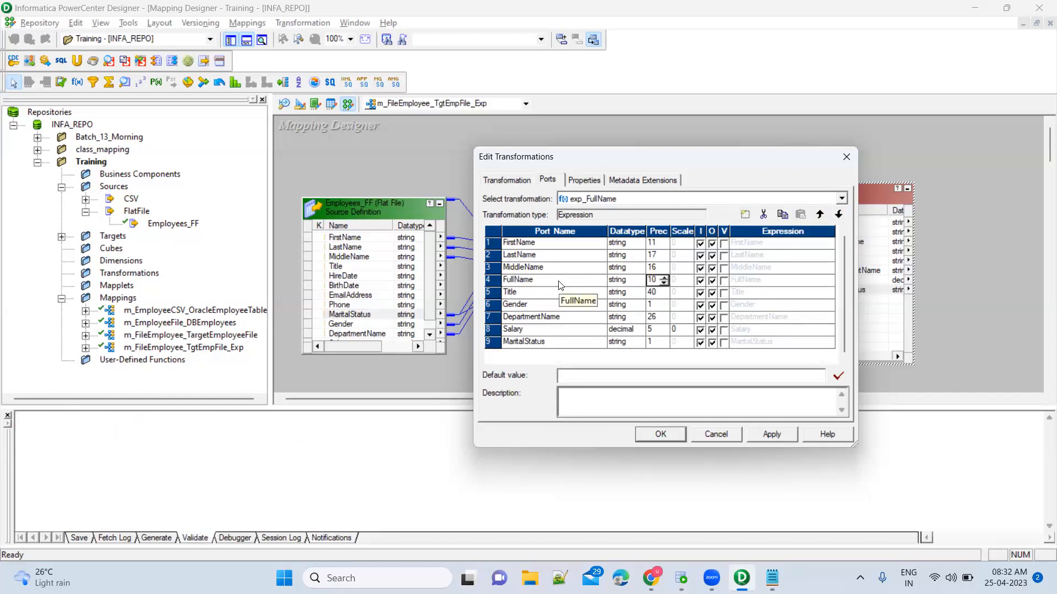
pyautogui.write('0')
pyautogui.press('Tab')
# Move the Edit Transformations dialog to the far left, uncovering both transformations.
pyautogui.moveTo(721, 156); pyautogui.dragTo(986, 88)
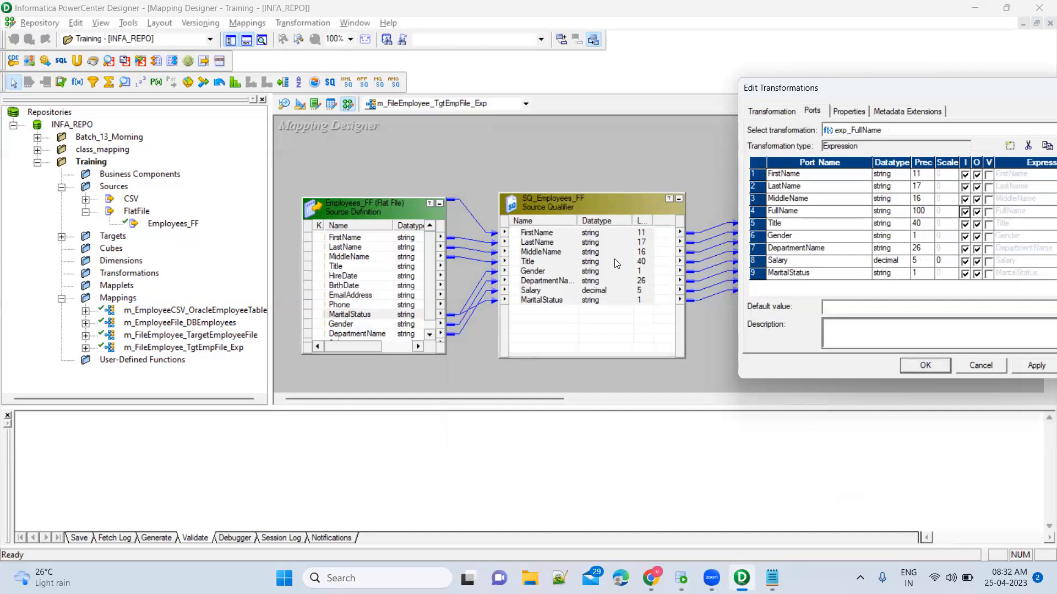
pyautogui.moveTo(819, 92); pyautogui.dragTo(873, 85)
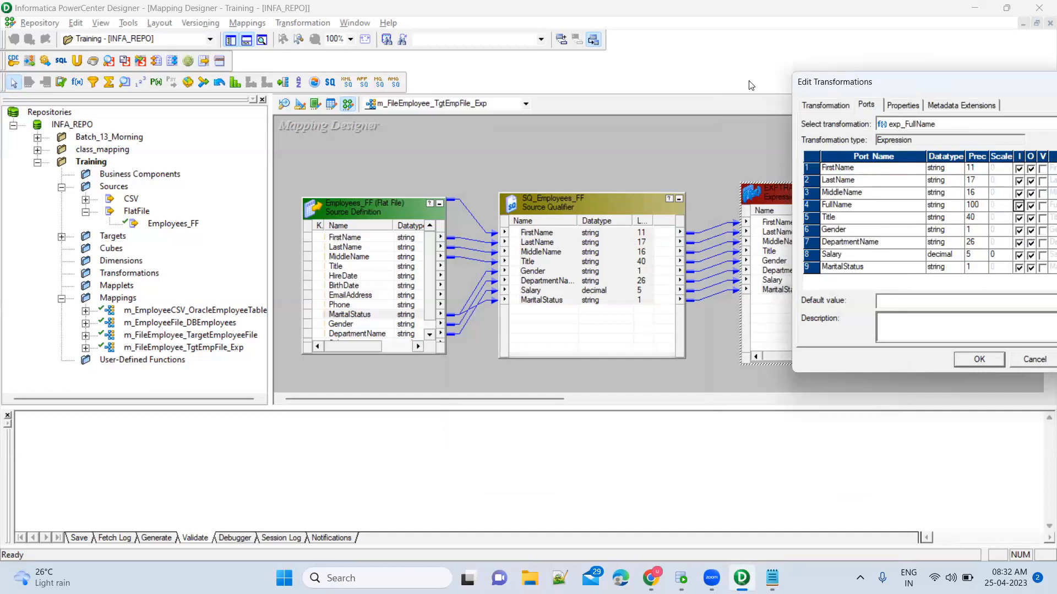
pyautogui.moveTo(875, 83); pyautogui.dragTo(134, 85)
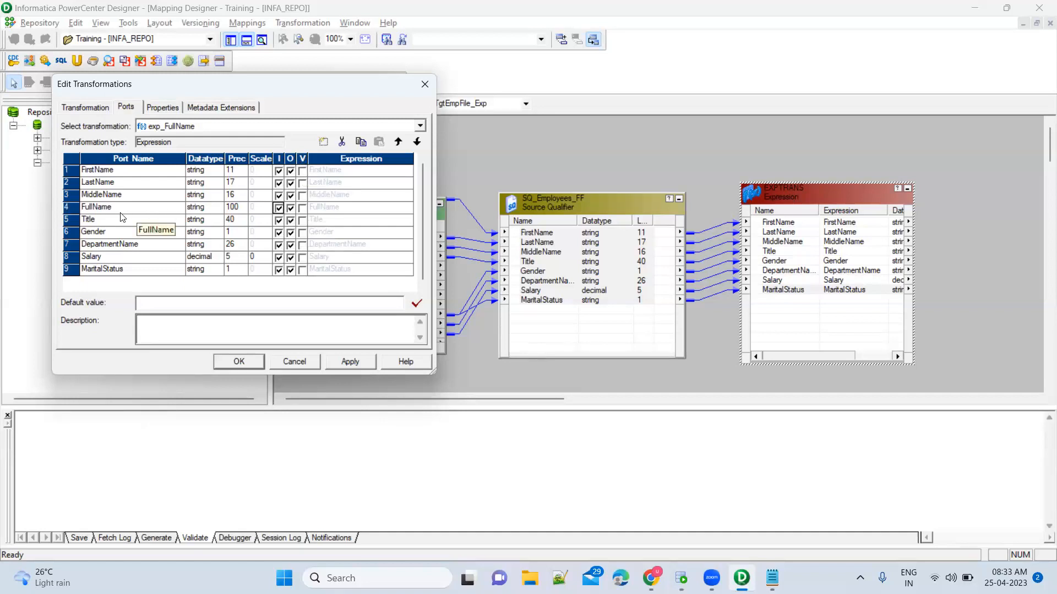
# Make FullName an output-only port and open its Expression cell for editing.
pyautogui.click(135, 212)
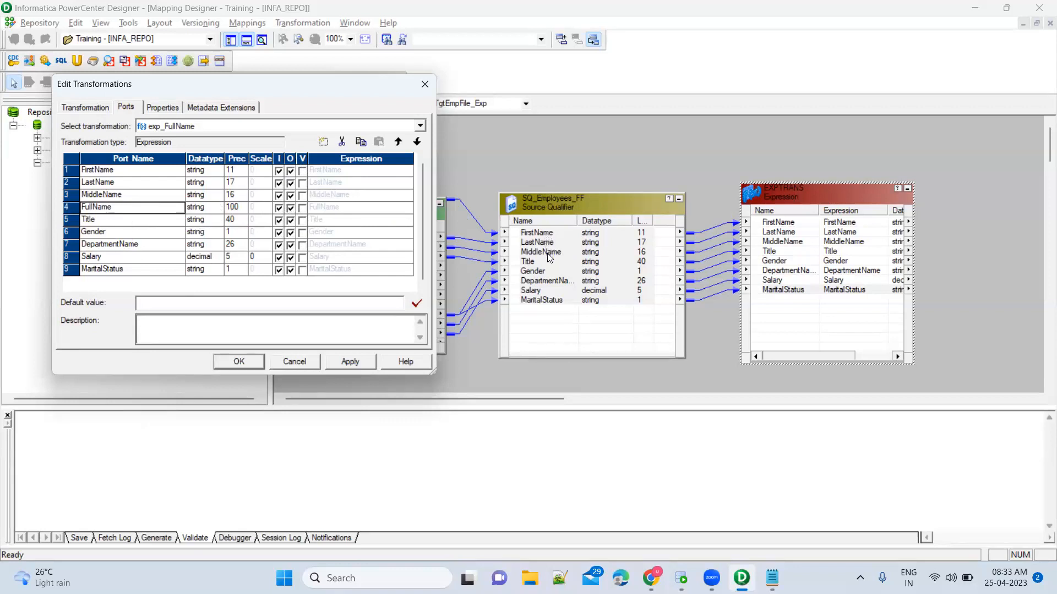
pyautogui.click(278, 209)
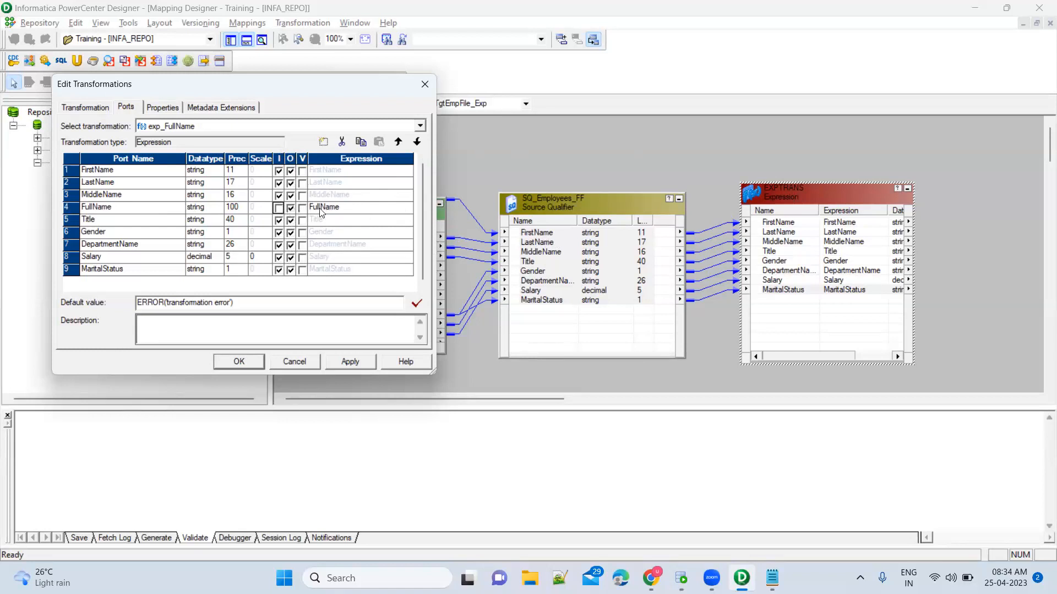
pyautogui.click(342, 206)
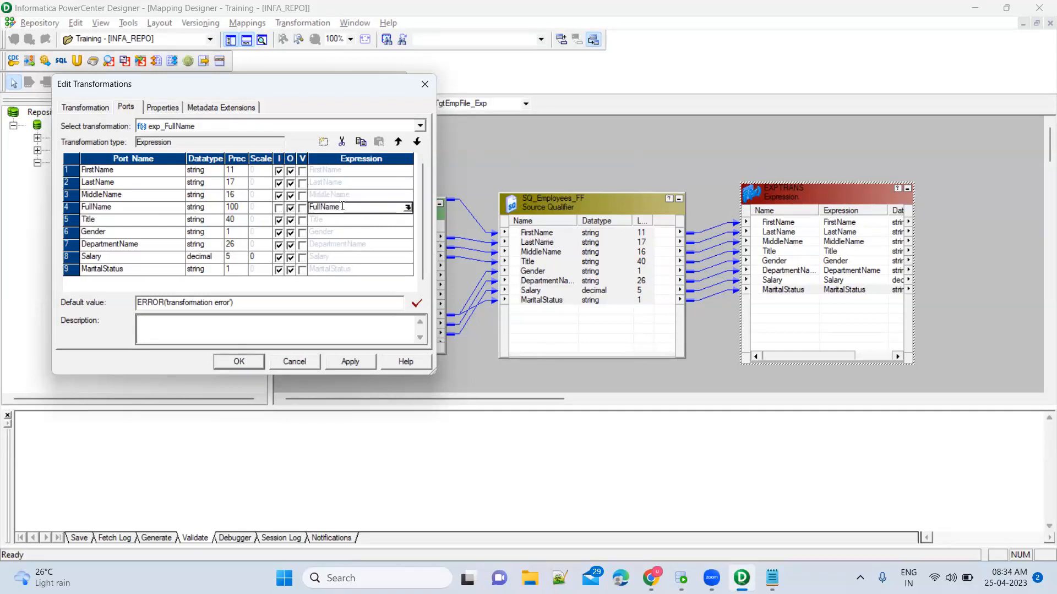
pyautogui.click(281, 208)
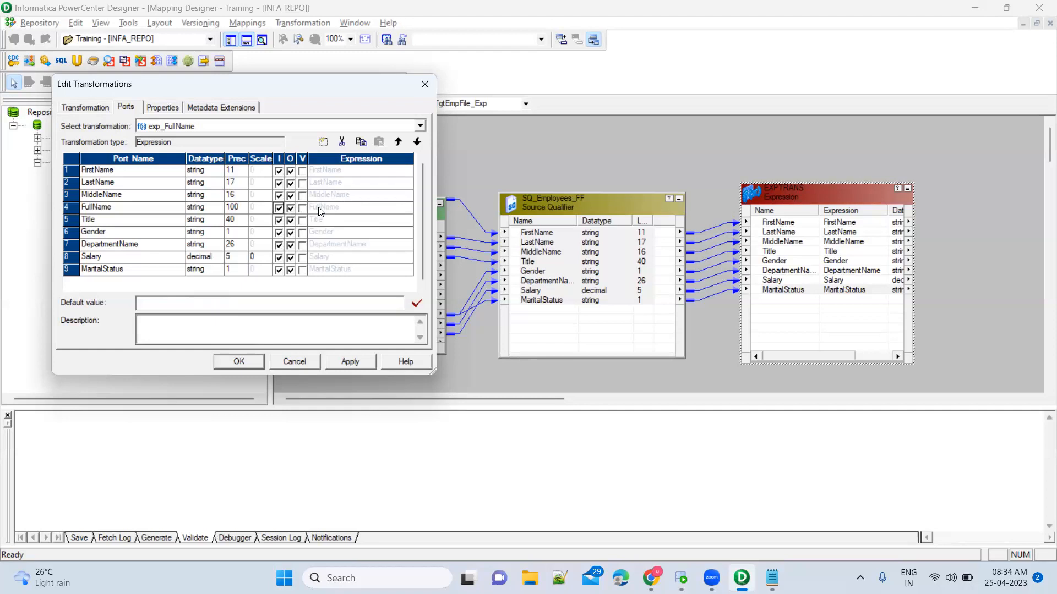
pyautogui.click(279, 209)
pyautogui.click(353, 208)
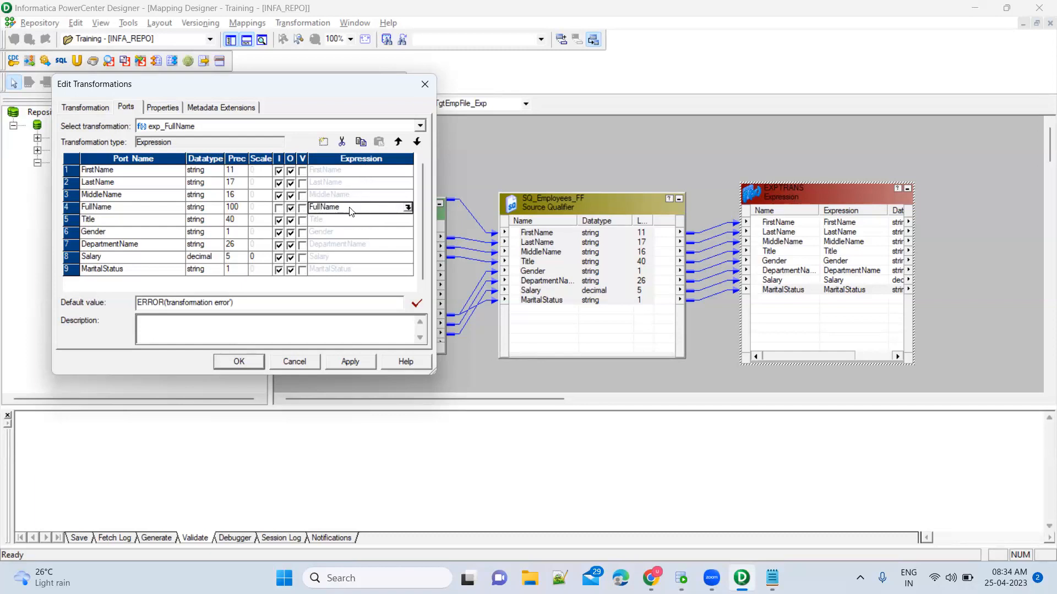
pyautogui.click(279, 208)
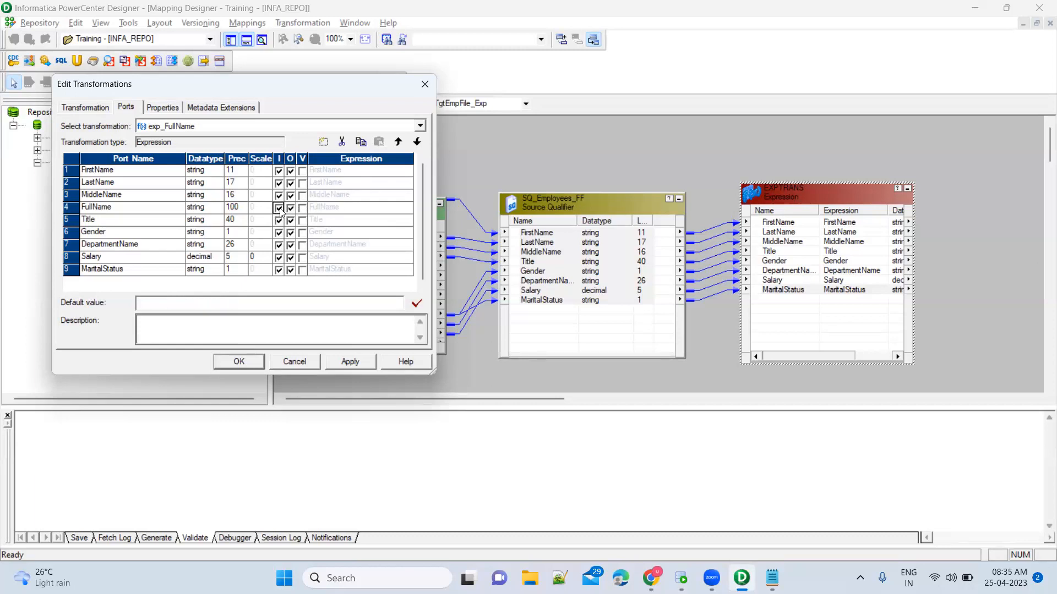
pyautogui.click(279, 208)
pyautogui.click(355, 210)
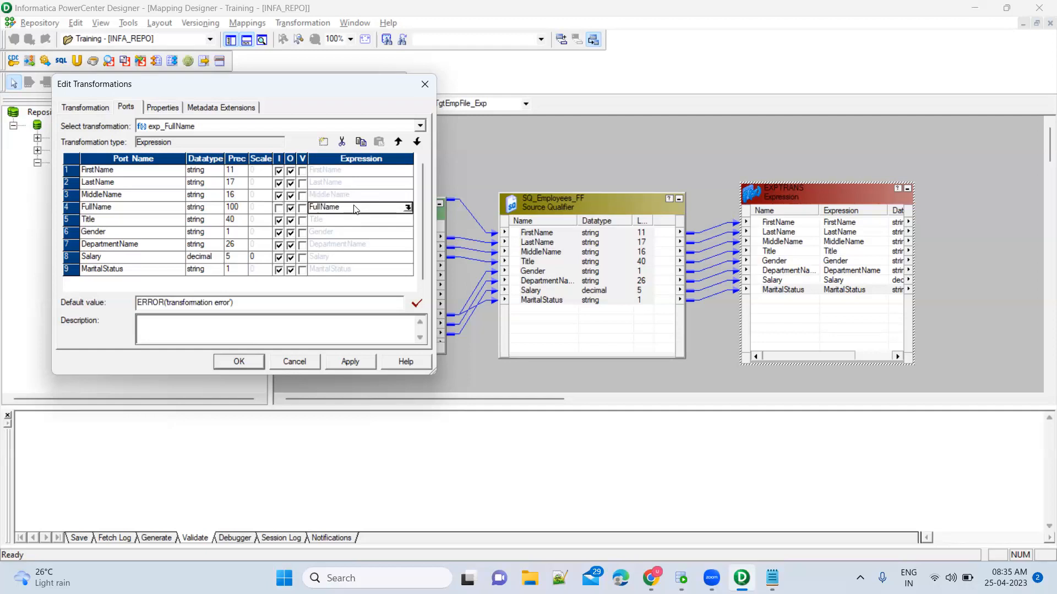
# Clear the existing FullName expression in the full Expression Editor.
pyautogui.click(407, 208)
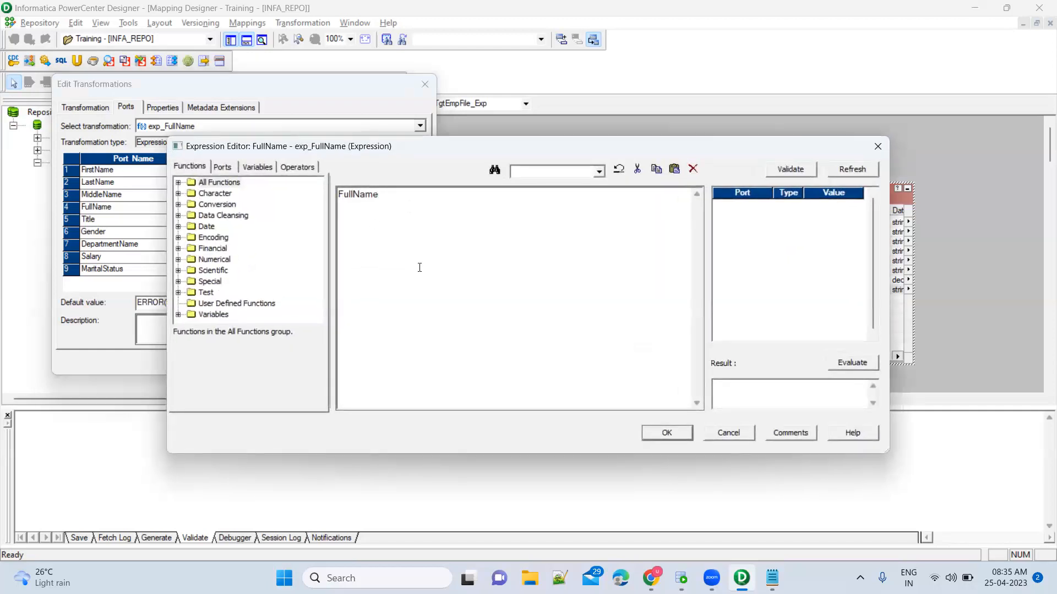
pyautogui.hotkey('ctrl', 'a')
pyautogui.press('Delete')
# Build the expression FirstName + MiddleName + LastName from the exp_FullName ports.
pyautogui.click(223, 167)
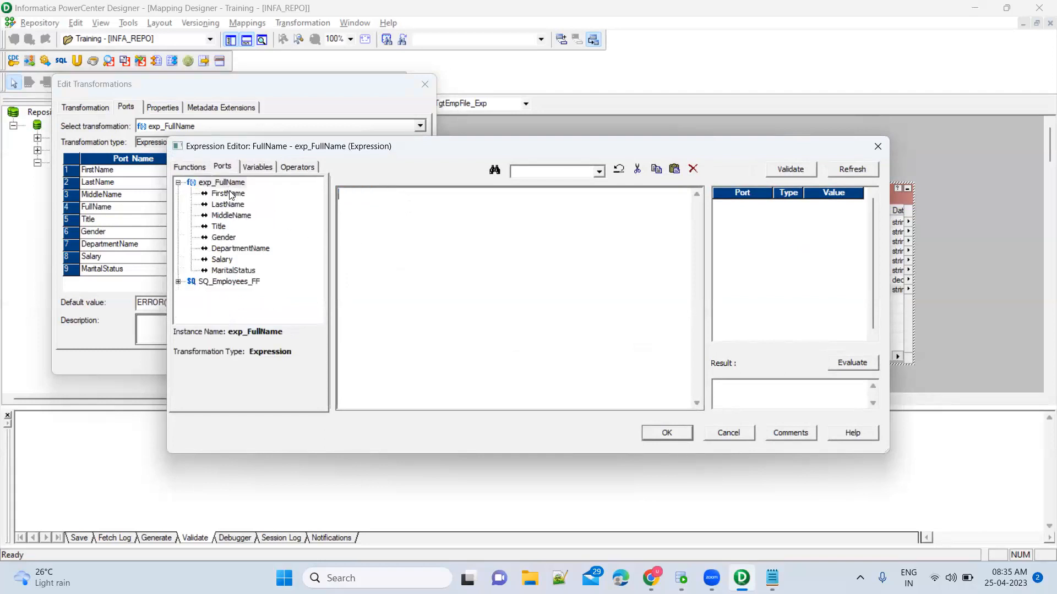
pyautogui.click(229, 194)
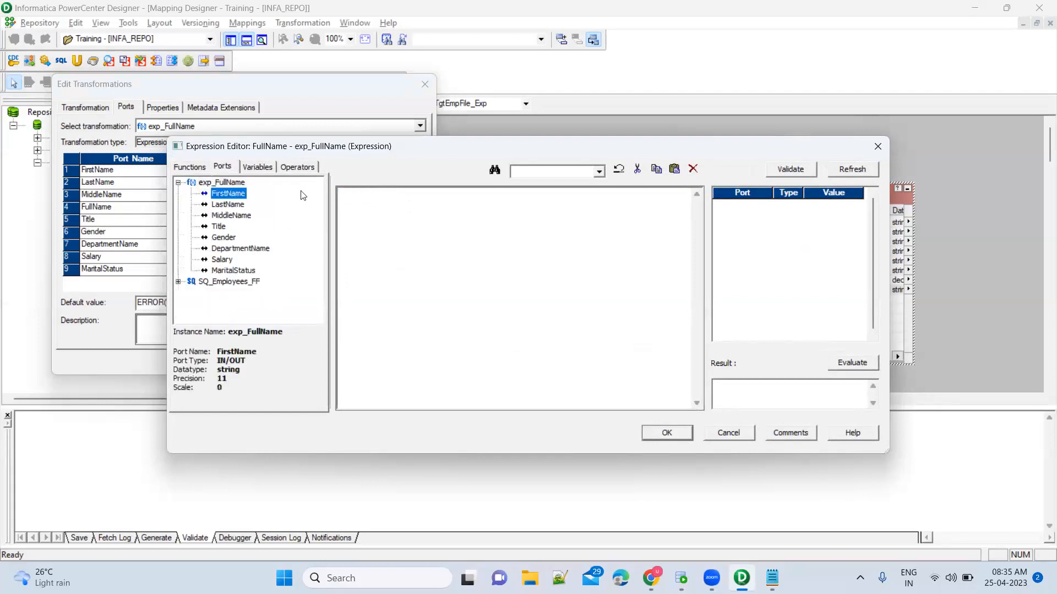
pyautogui.doubleClick(217, 197)
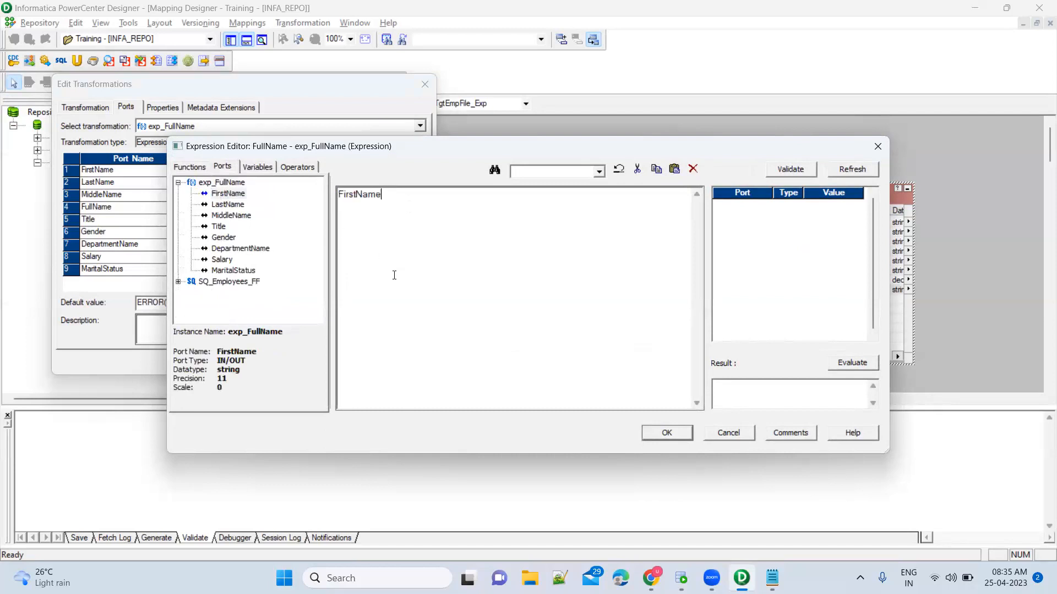
pyautogui.write('+')
pyautogui.doubleClick(231, 215)
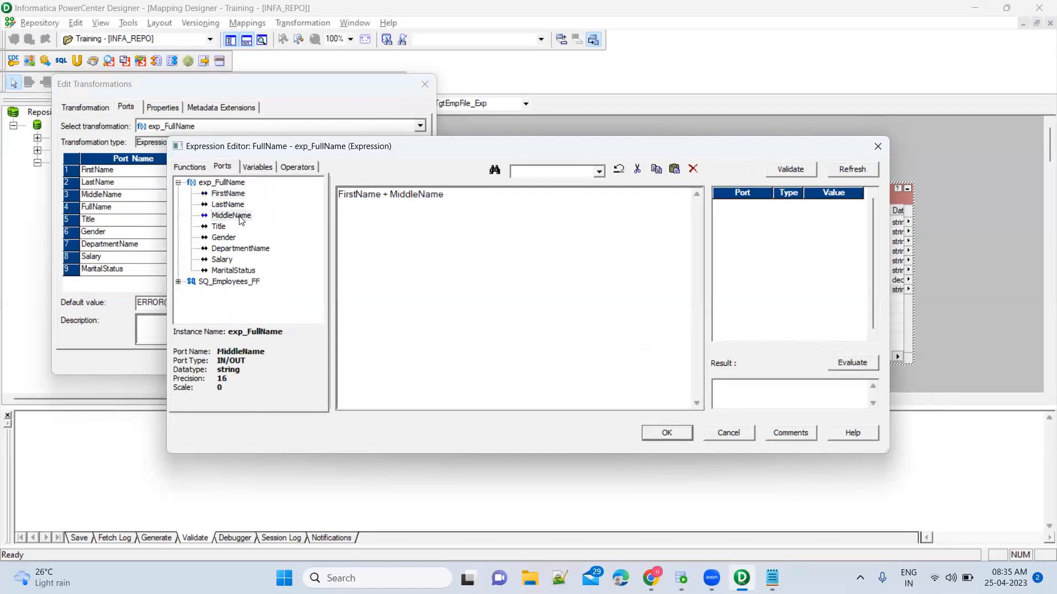
pyautogui.write('+')
pyautogui.doubleClick(228, 204)
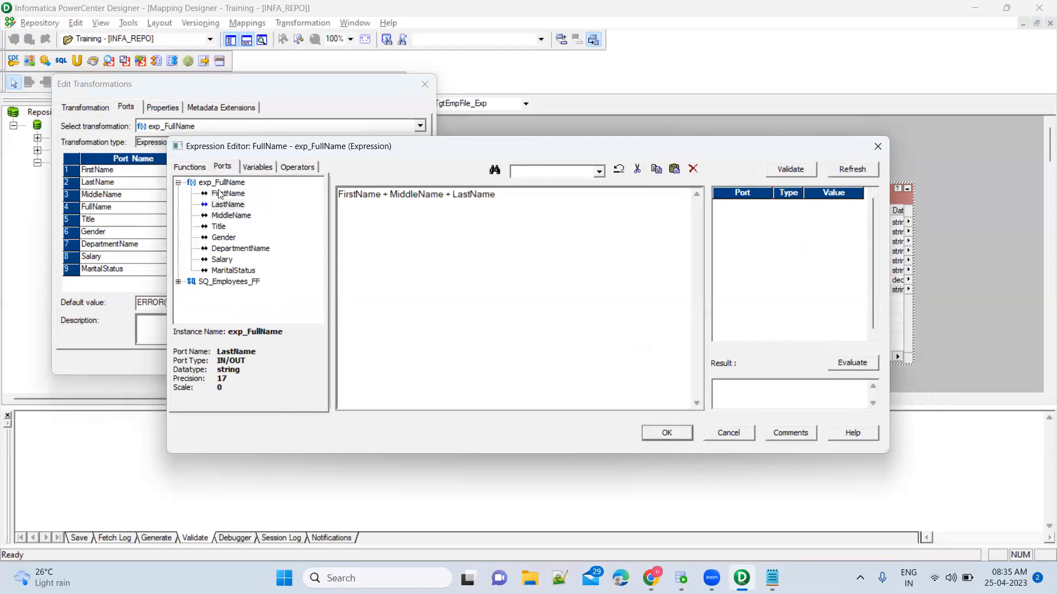
pyautogui.click(190, 168)
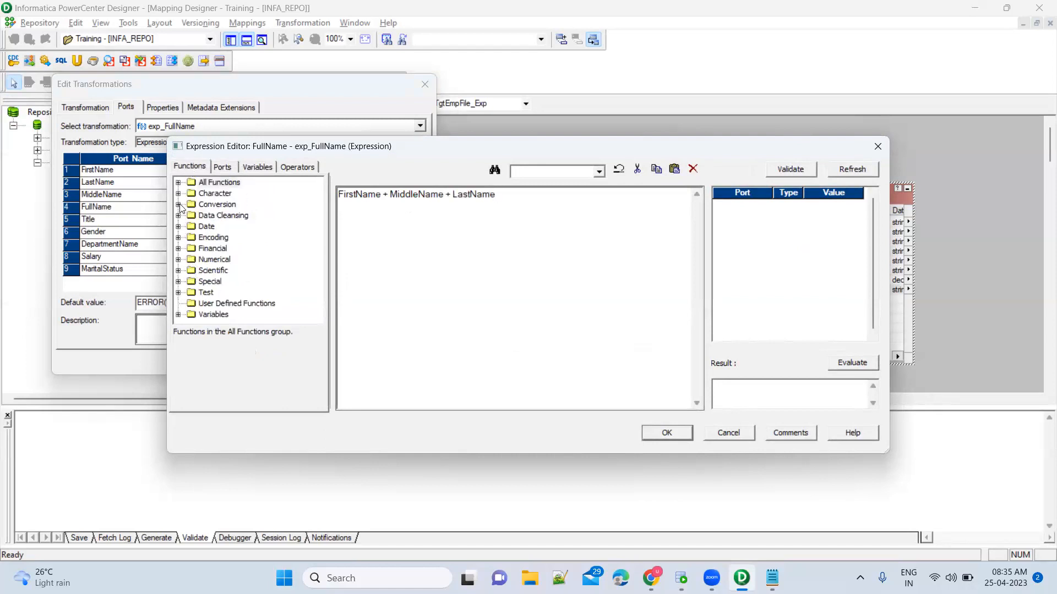
# Look up Concat's two-argument syntax under All Functions, then select the whole expression.
pyautogui.click(178, 183)
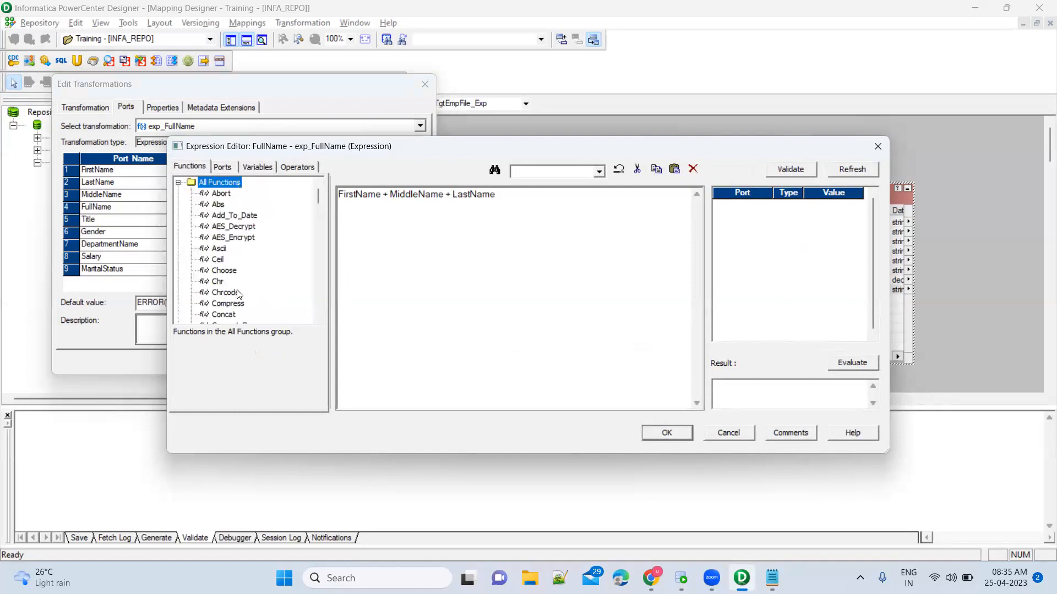
pyautogui.click(224, 315)
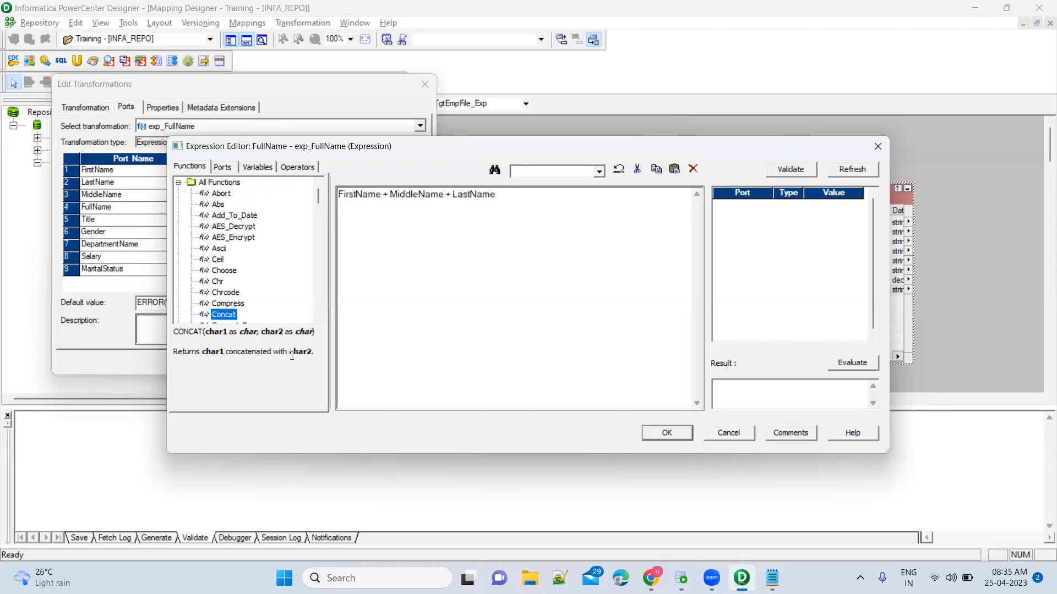
pyautogui.click(340, 195)
pyautogui.hotkey('ctrl', 'a')
# Replace the expression with the Concat function and insert FirstName as its first argument.
pyautogui.press('Delete')
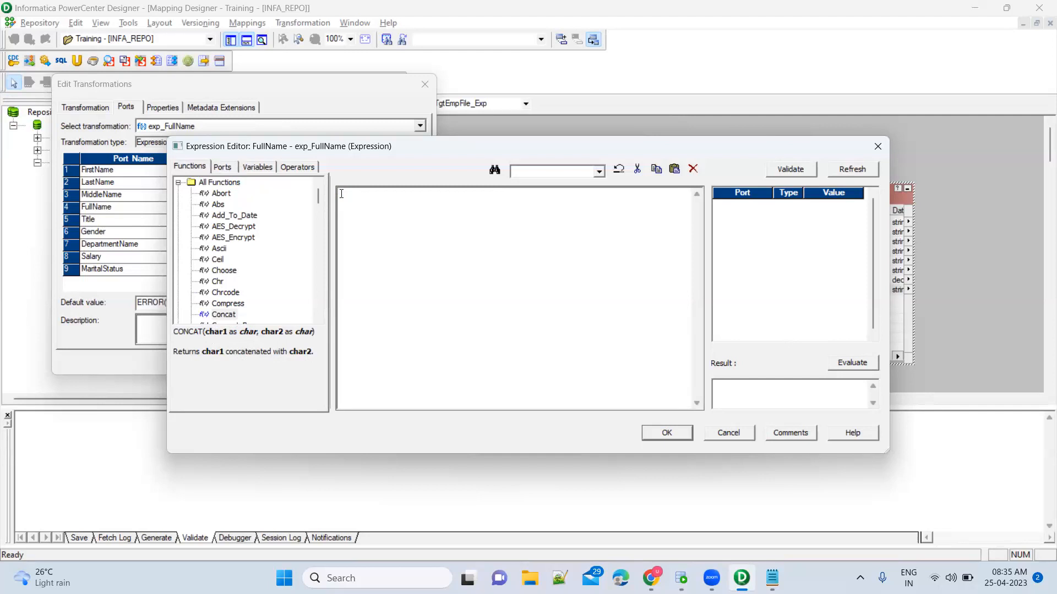
pyautogui.scroll(-1, 280, 306)
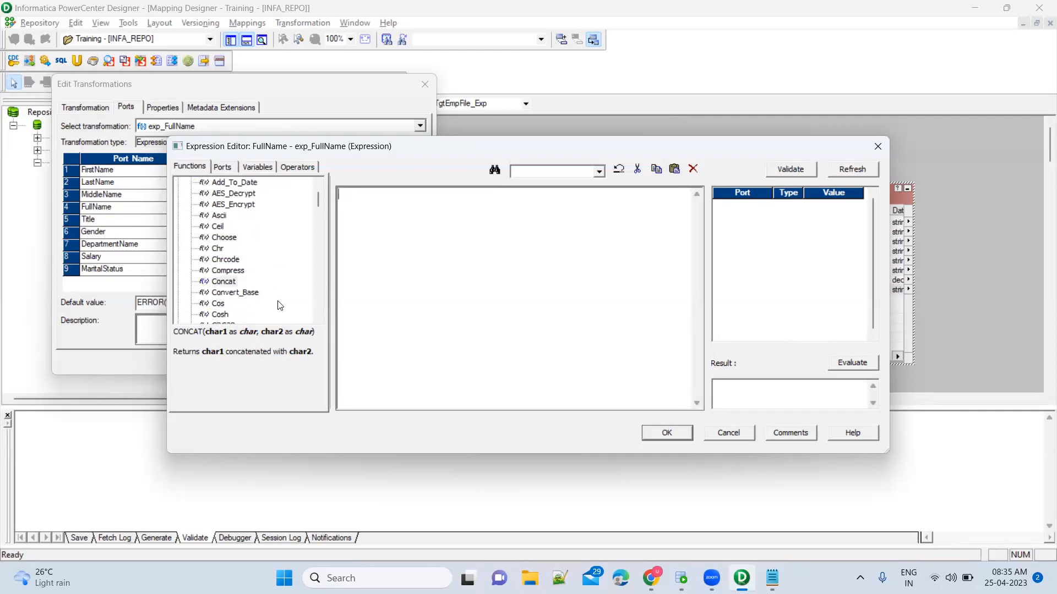
pyautogui.doubleClick(228, 282)
pyautogui.scroll(1, 243, 246)
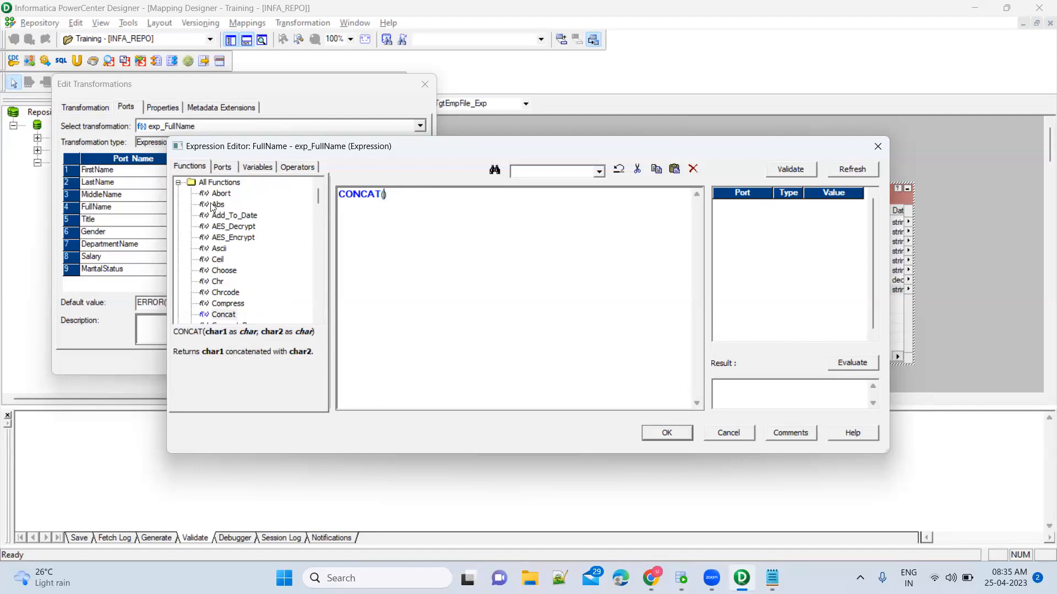
pyautogui.click(229, 172)
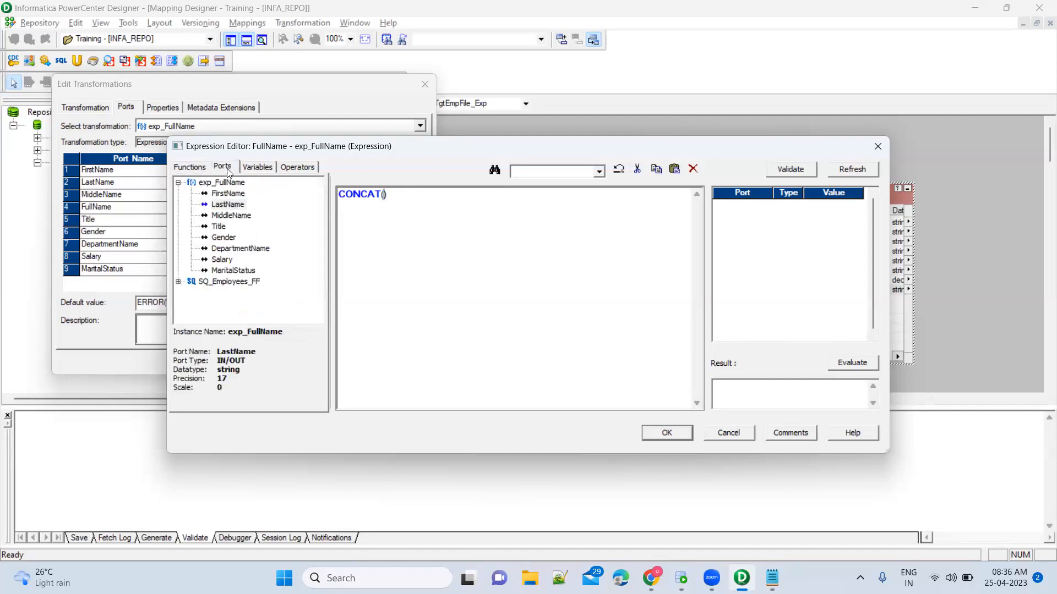
pyautogui.doubleClick(232, 196)
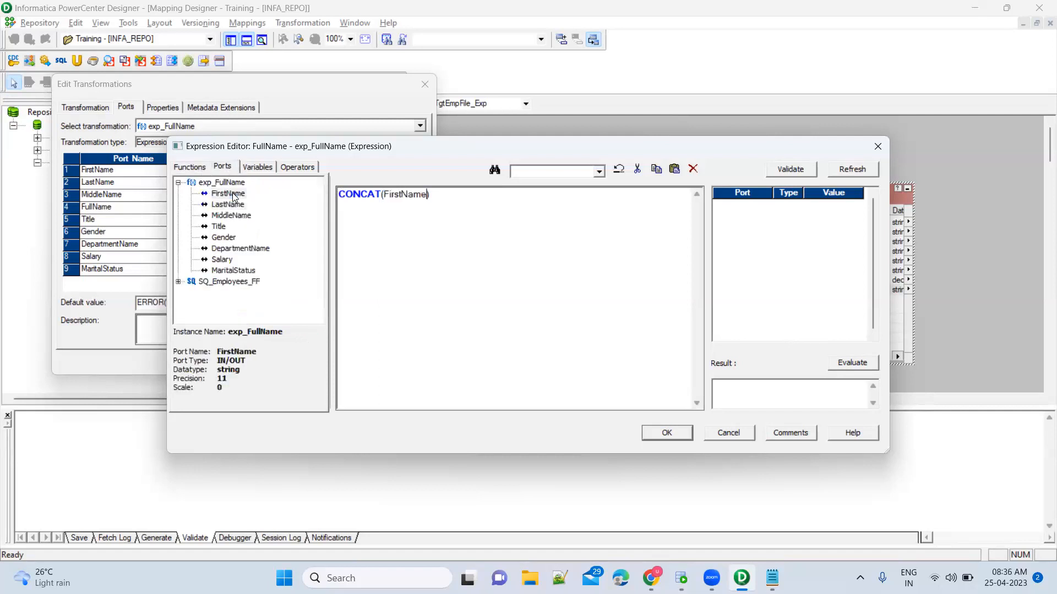
# Add MiddleName and LastName as further Concat arguments, then try Evaluate and dismiss the refresh warning.
pyautogui.click(200, 168)
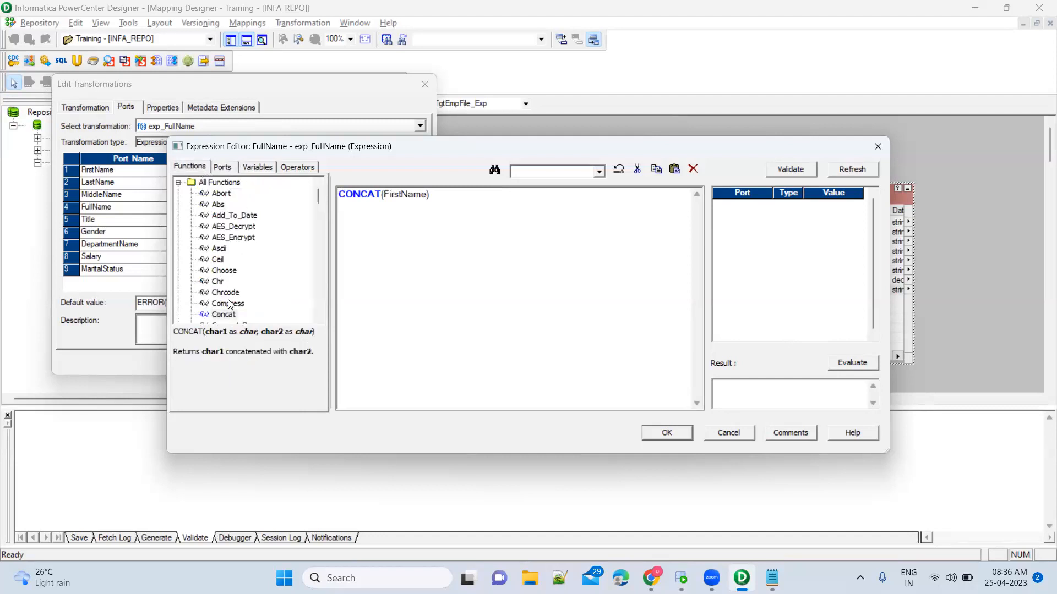
pyautogui.click(227, 318)
pyautogui.click(427, 194)
pyautogui.write(',')
pyautogui.click(221, 170)
pyautogui.click(236, 217)
pyautogui.doubleClick(236, 216)
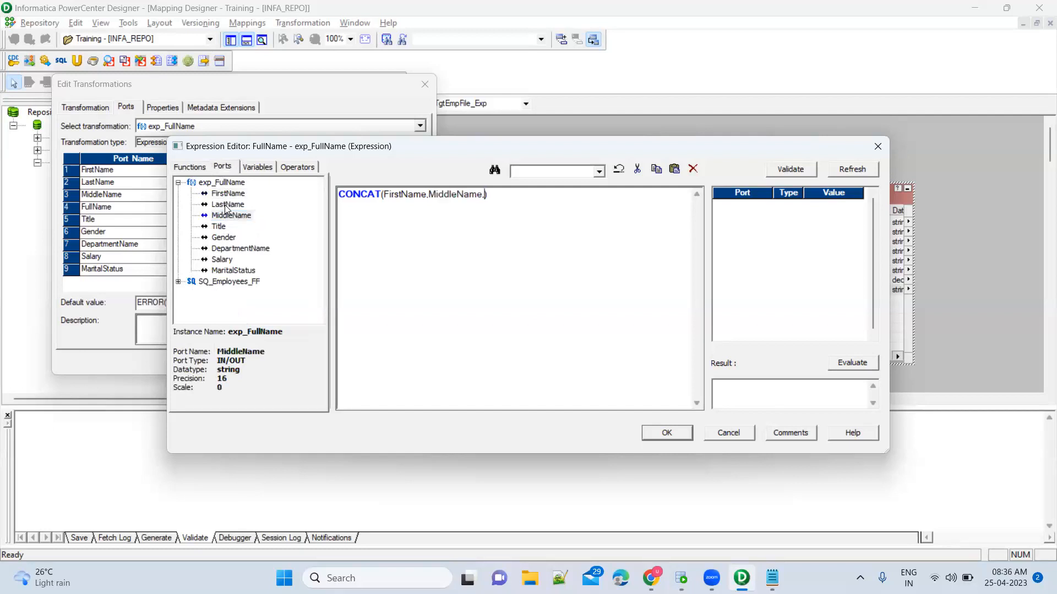
pyautogui.doubleClick(227, 205)
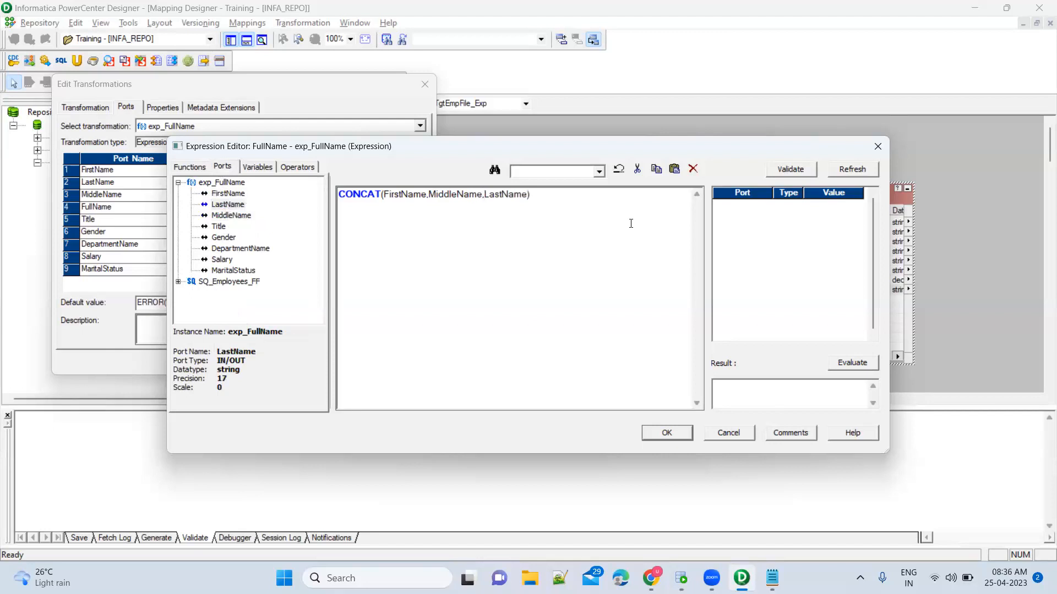
pyautogui.click(851, 363)
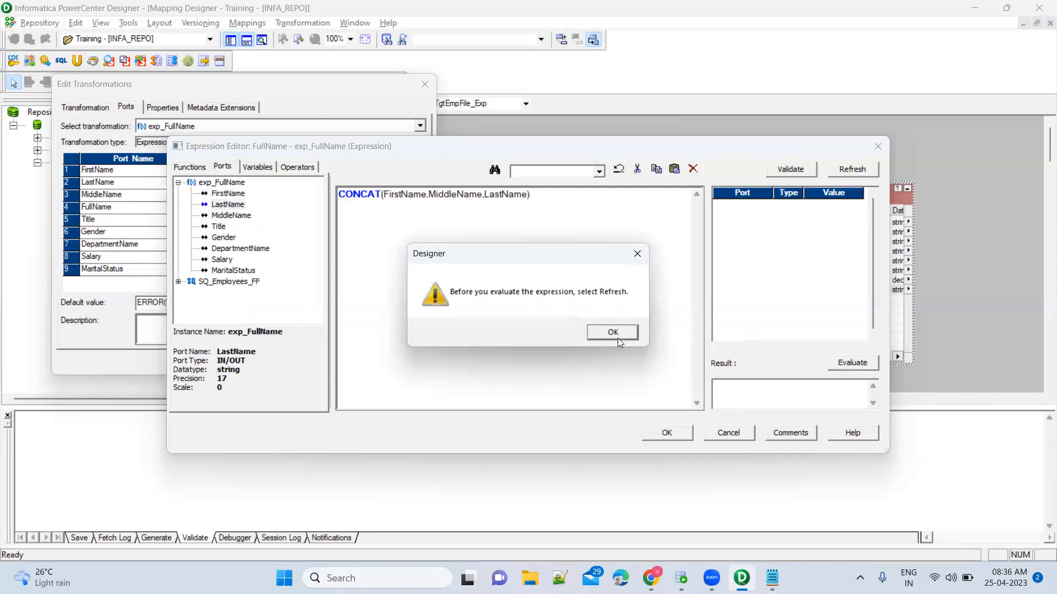
pyautogui.click(618, 338)
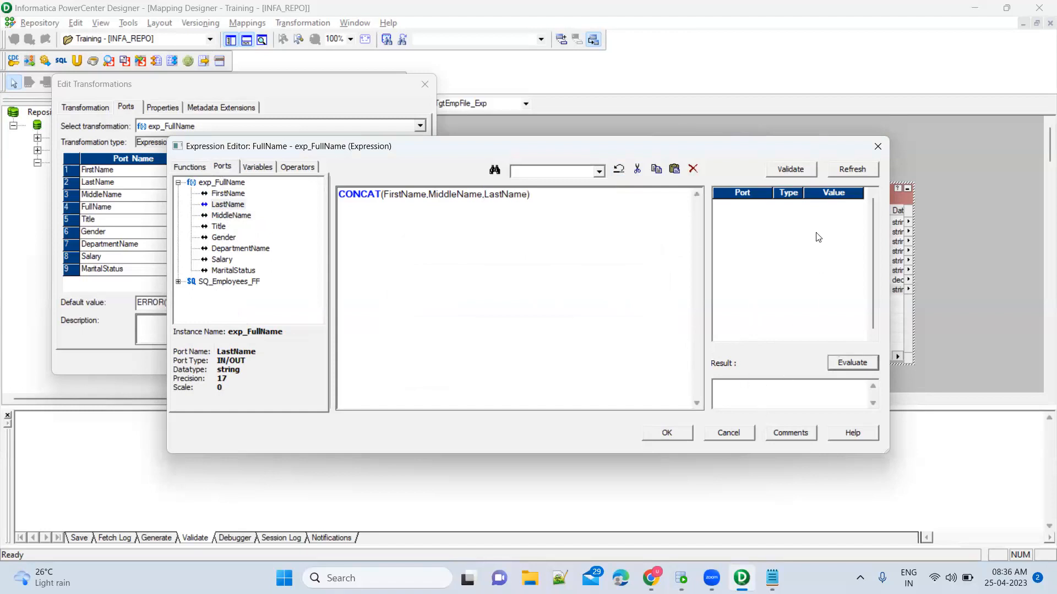
# Validate the three-argument CONCAT twice, dismiss the 'too many operands' errors, and recheck Concat's syntax.
pyautogui.click(851, 170)
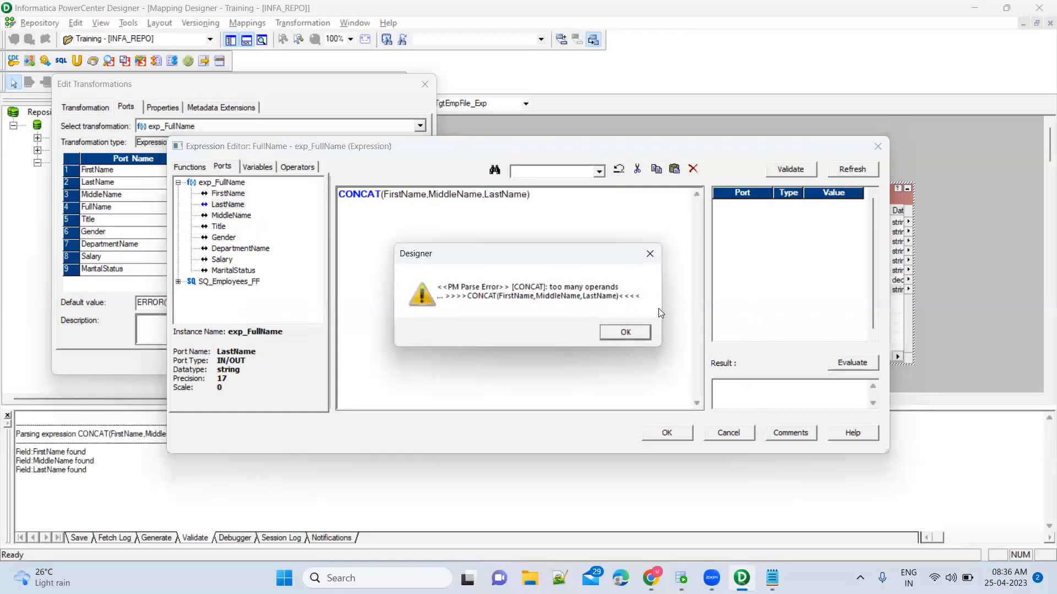
pyautogui.click(625, 333)
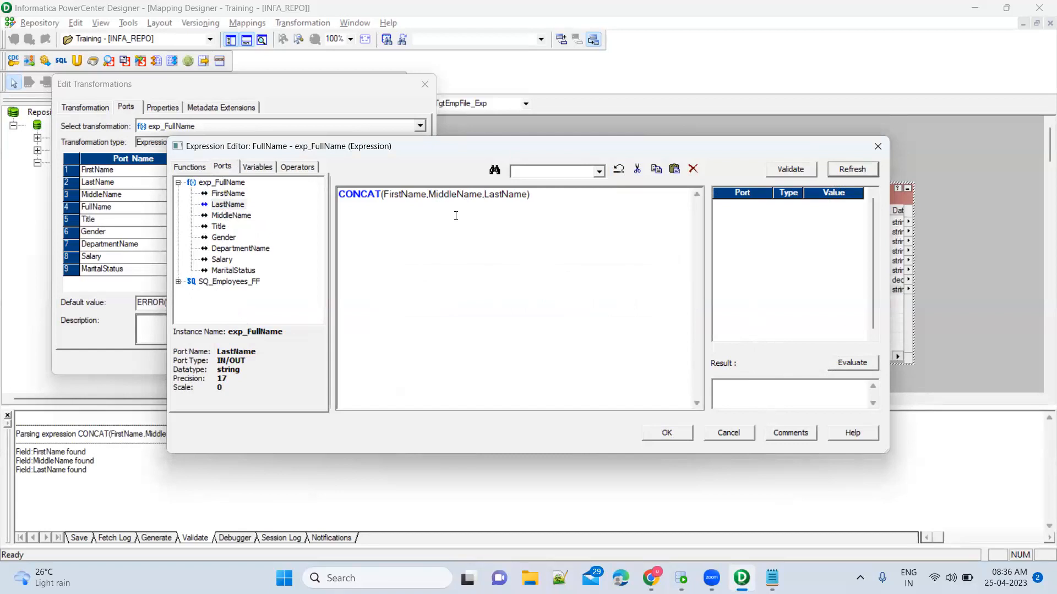
pyautogui.click(788, 171)
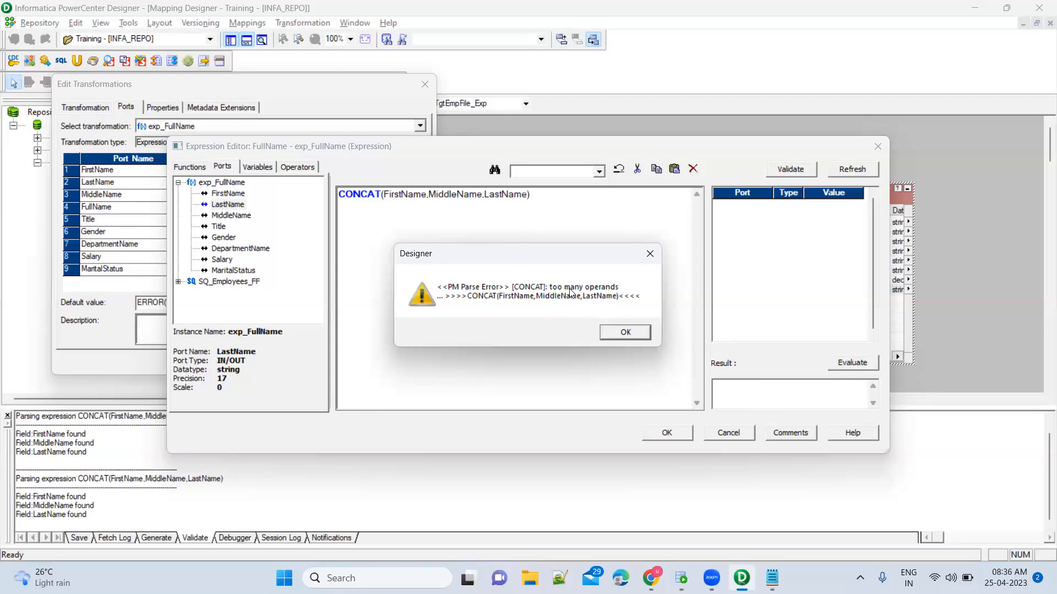
pyautogui.click(626, 333)
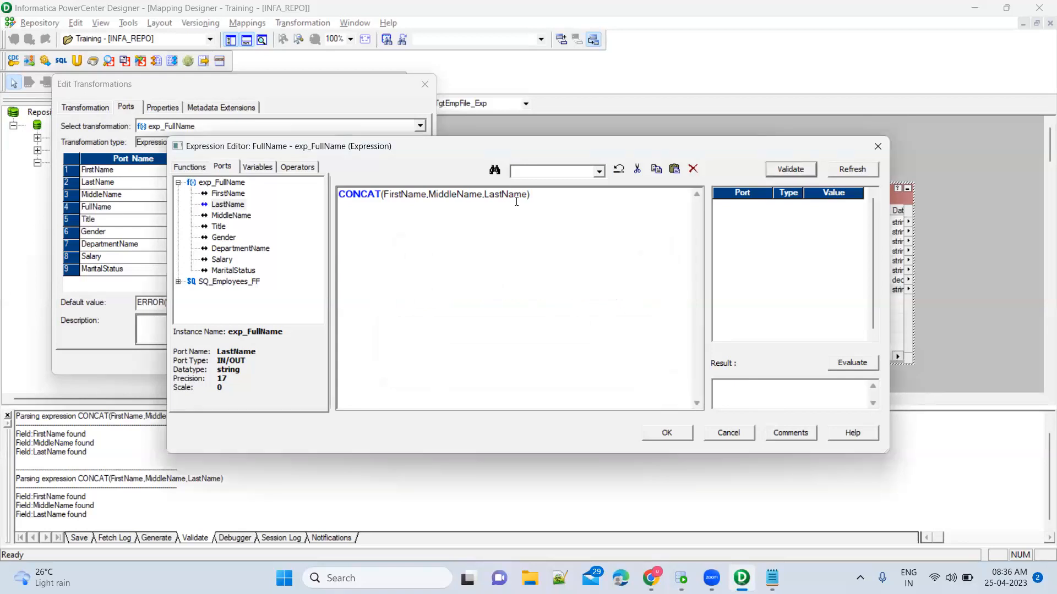
pyautogui.click(188, 166)
pyautogui.click(223, 314)
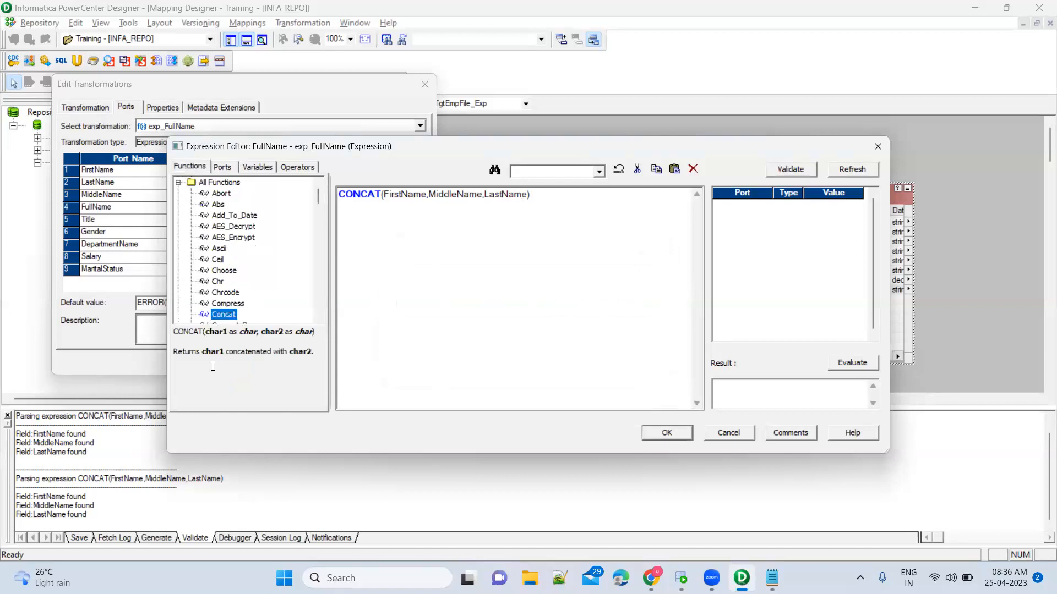
# Remove the LastName argument and validate CONCAT(FirstName,MiddleName) successfully.
pyautogui.click(488, 194)
pyautogui.hotkey('ctrl', 'shift', 'Right')
pyautogui.press('Delete')
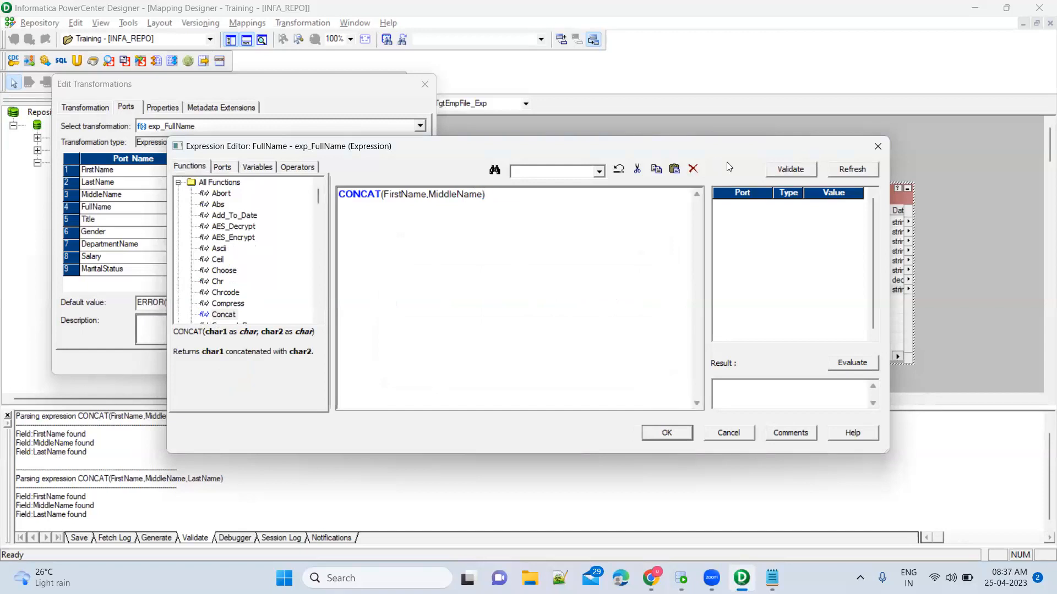
pyautogui.click(768, 173)
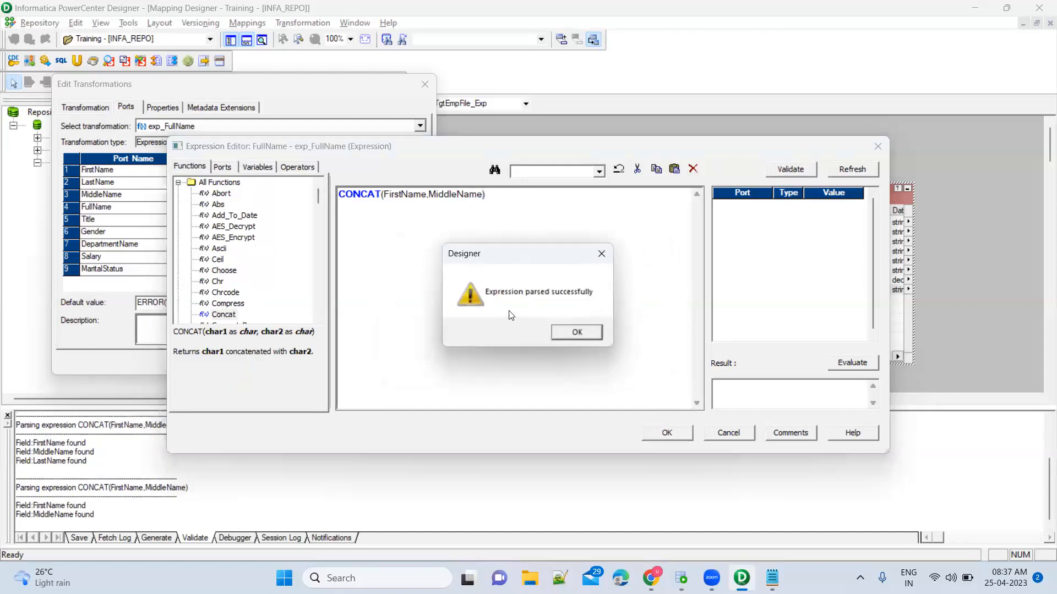
pyautogui.click(576, 332)
# Re-add LastName as a third argument and validate, getting the 'too many operands' error again.
pyautogui.click(484, 193)
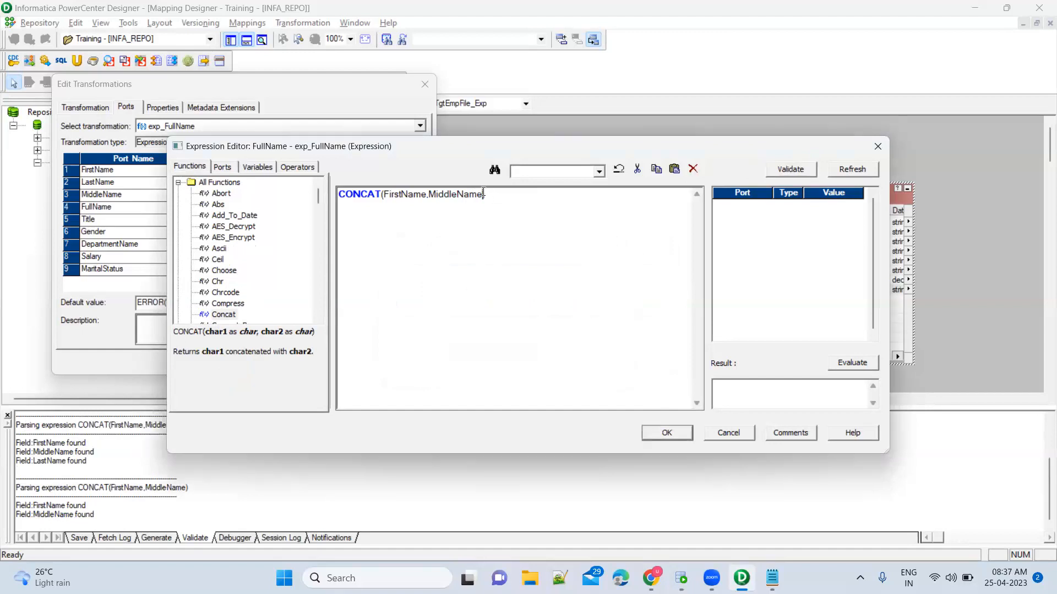
pyautogui.write(',')
pyautogui.click(223, 166)
pyautogui.doubleClick(228, 204)
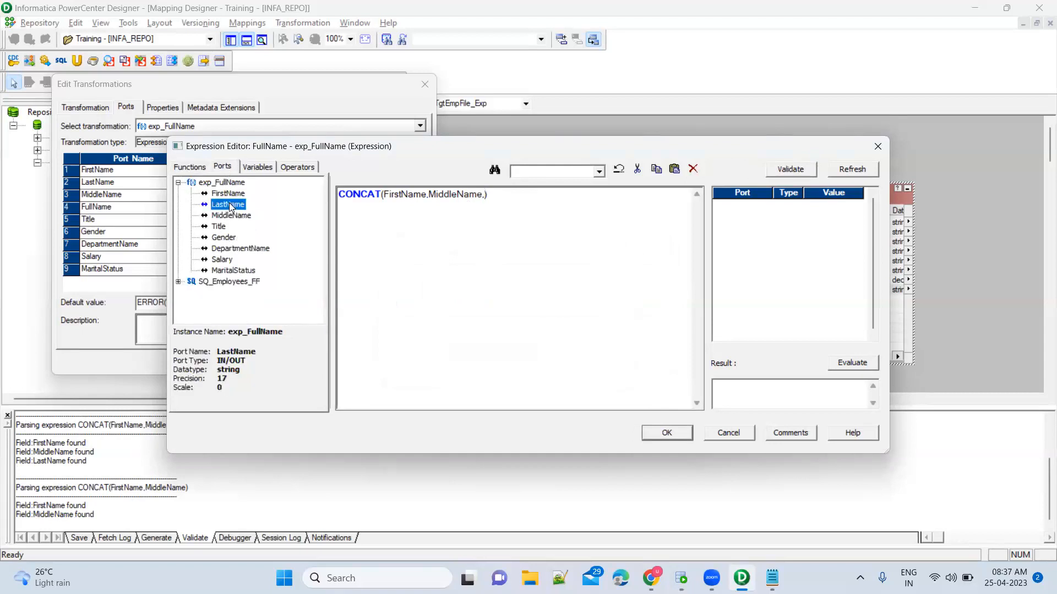
pyautogui.click(798, 169)
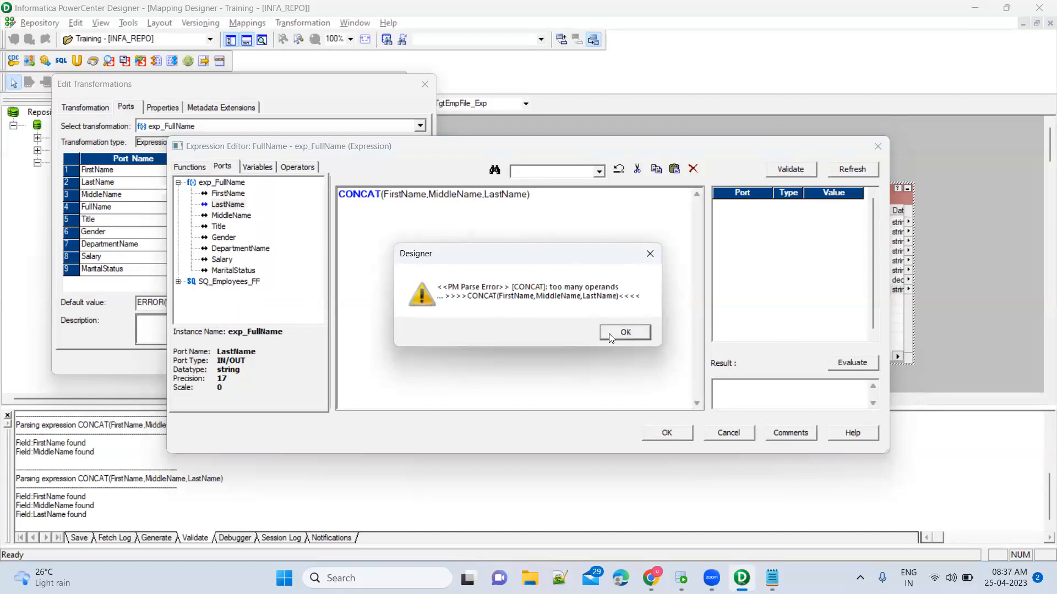
pyautogui.click(624, 333)
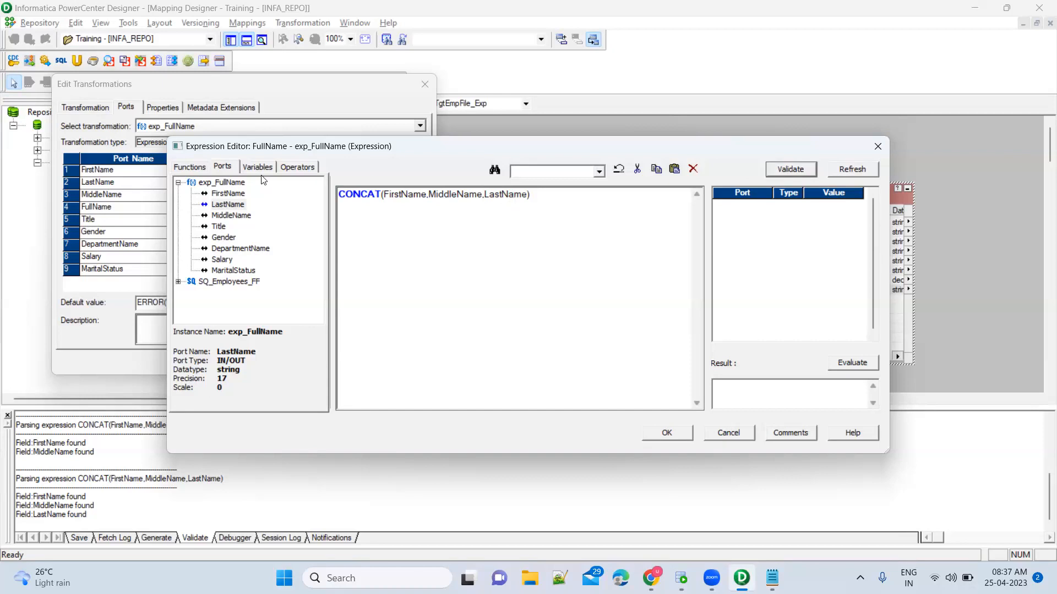
# Drop LastName again and confirm CONCAT(FirstName,MiddleName) validates successfully.
pyautogui.click(482, 199)
pyautogui.hotkey('ctrl', 'shift', 'Right')
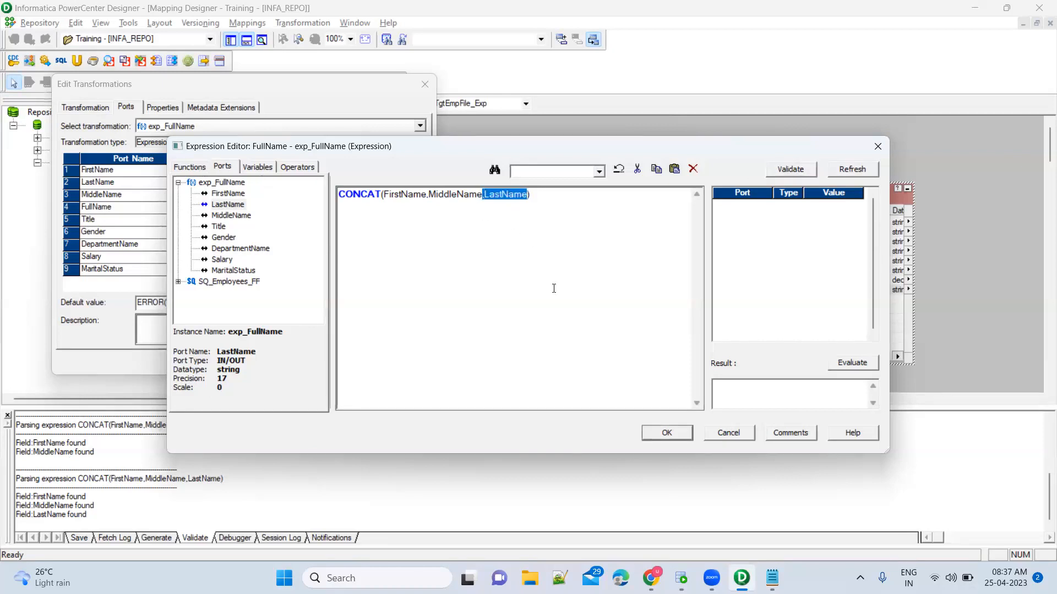
pyautogui.press('Delete')
pyautogui.click(797, 175)
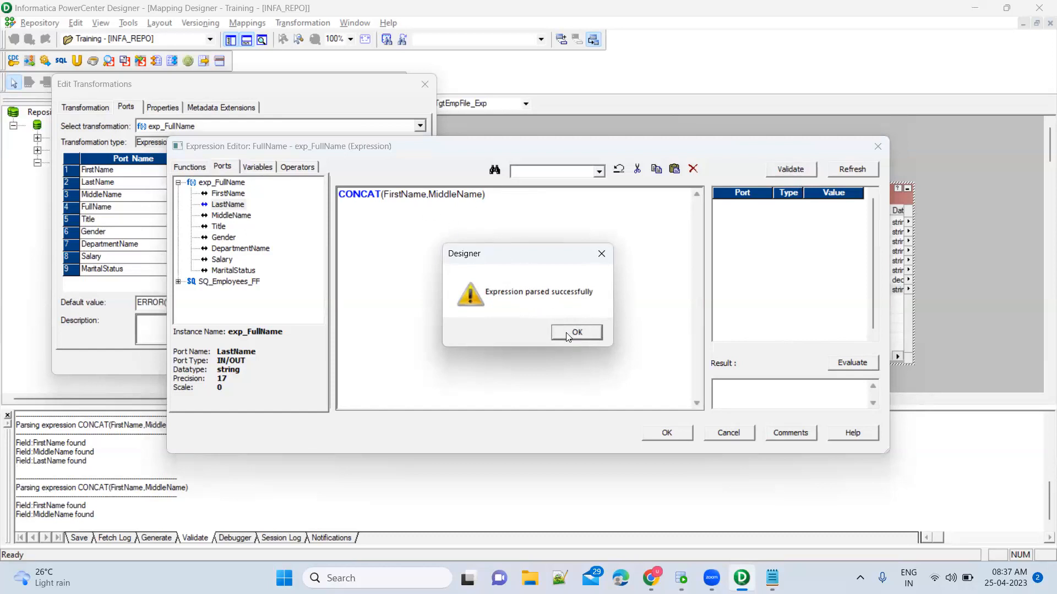
pyautogui.press('Return')
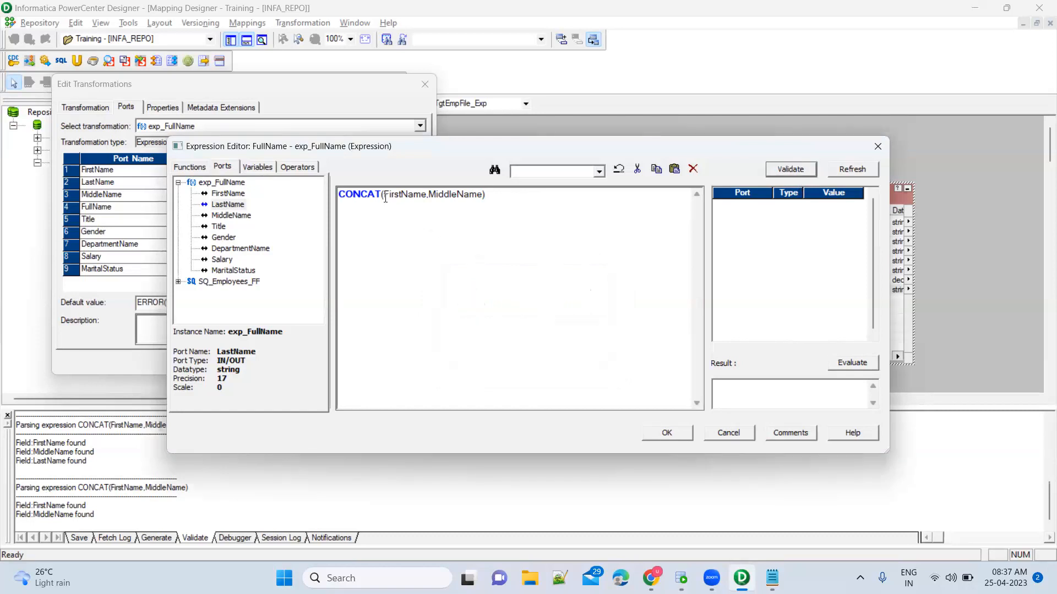
# Rewrite the expression as FirstName + MiddleName by removing 'CONCAT(' and the closing parenthesis.
pyautogui.click(385, 195)
pyautogui.hotkey('shift', 'Home')
pyautogui.press('Delete')
pyautogui.press('Delete')
pyautogui.write('+')
pyautogui.press('BackSpace')
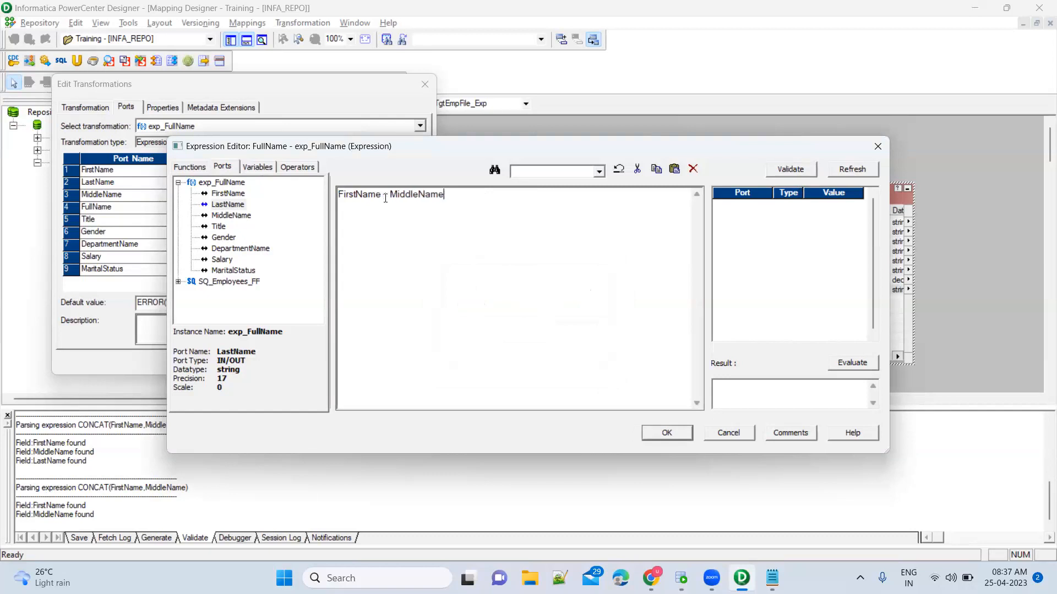
# Validate FirstName + MiddleName and dismiss the parse error about converting the operand to a number.
pyautogui.click(787, 170)
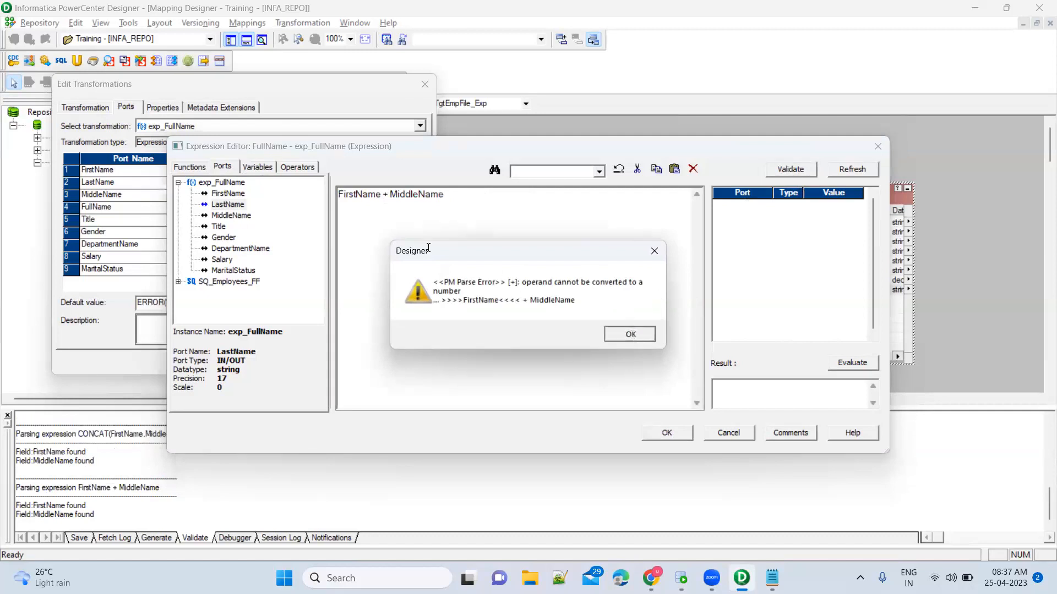
pyautogui.click(630, 334)
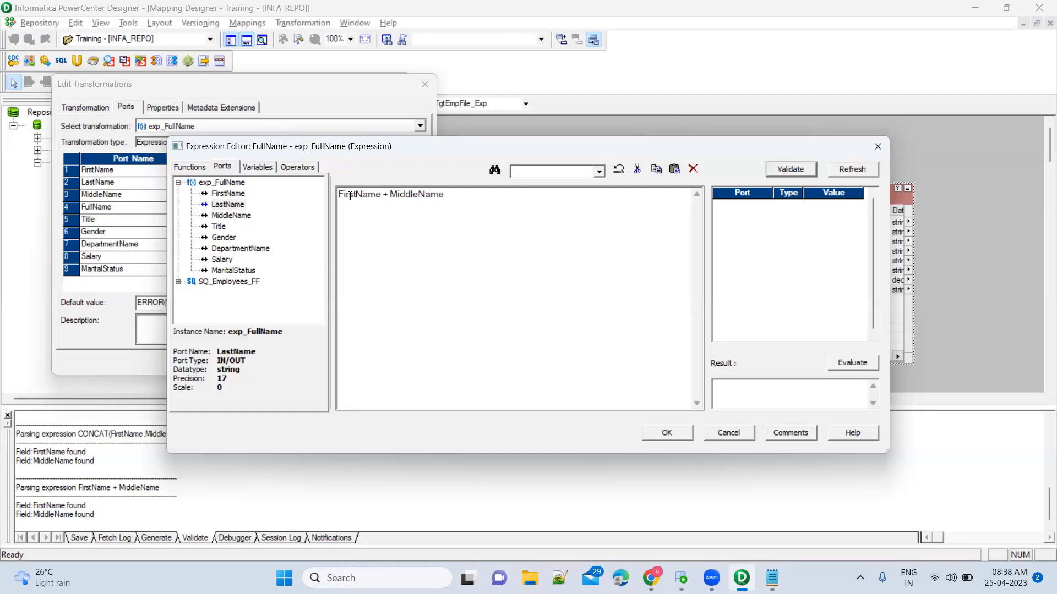
# Scroll through the full list of available functions.
pyautogui.click(191, 167)
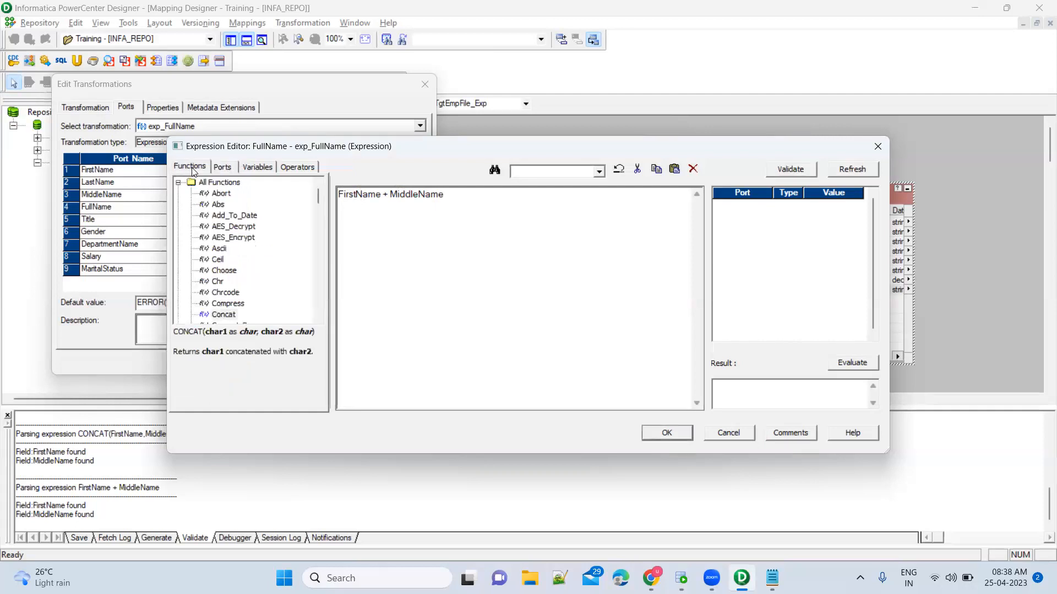
pyautogui.scroll(-2, 245, 283)
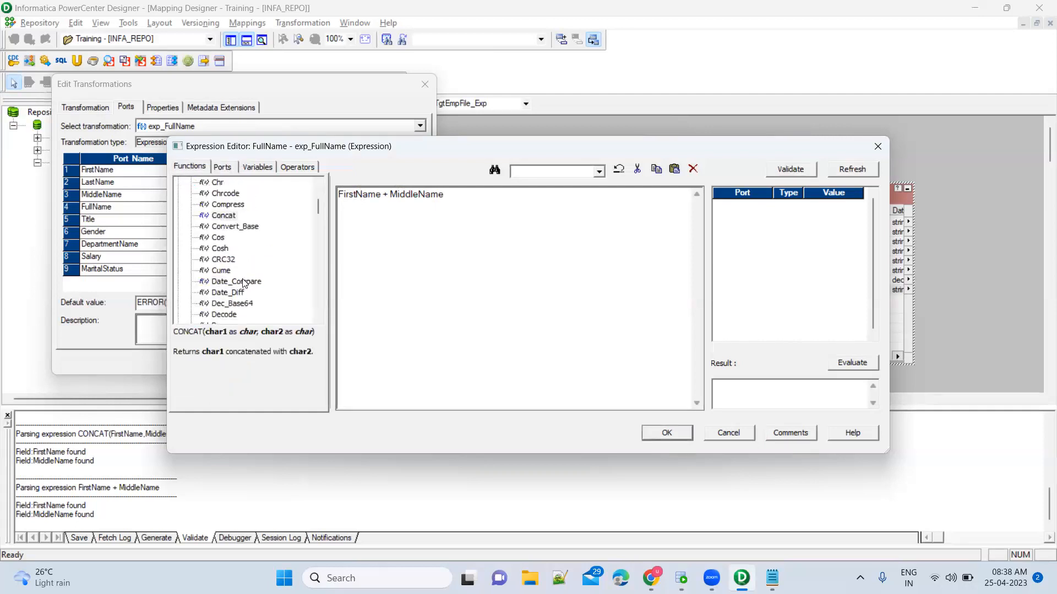
pyautogui.scroll(-5, 245, 283)
pyautogui.scroll(-8, 245, 282)
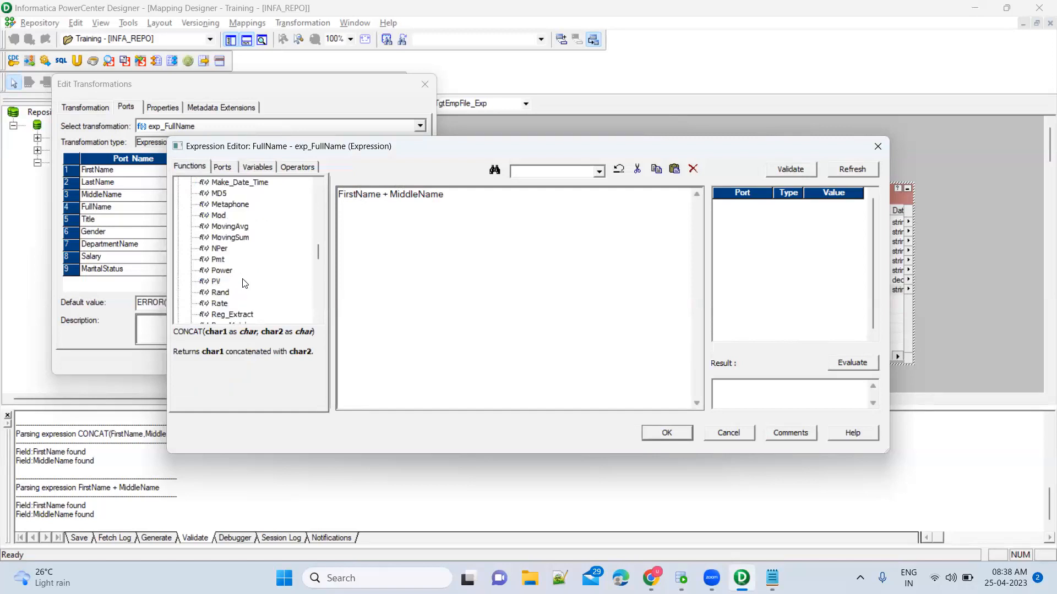
pyautogui.scroll(-7, 245, 283)
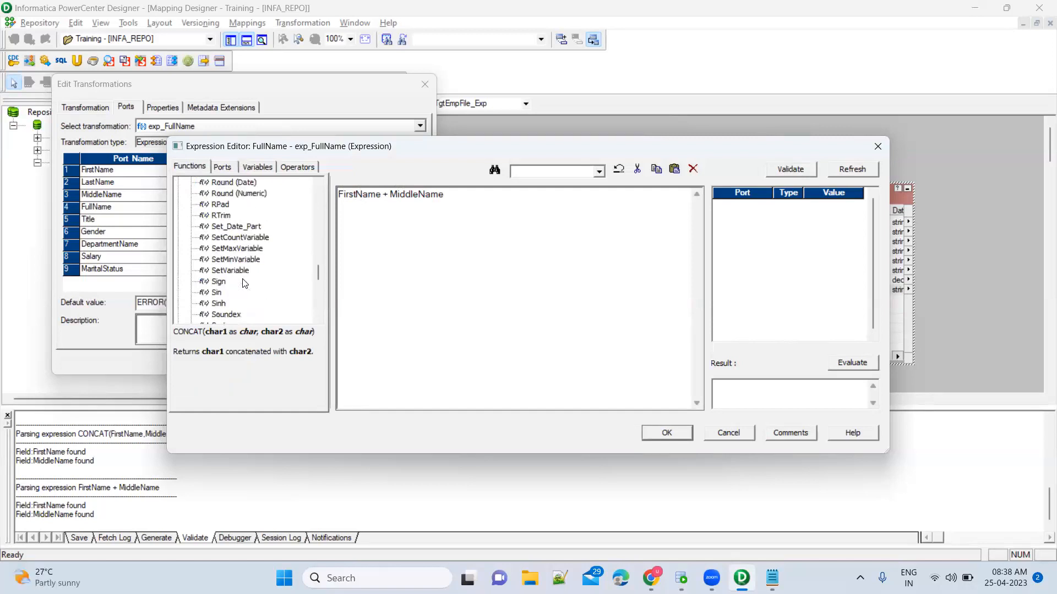
pyautogui.scroll(-10, 283, 264)
pyautogui.scroll(7, 295, 271)
pyautogui.scroll(20, 294, 271)
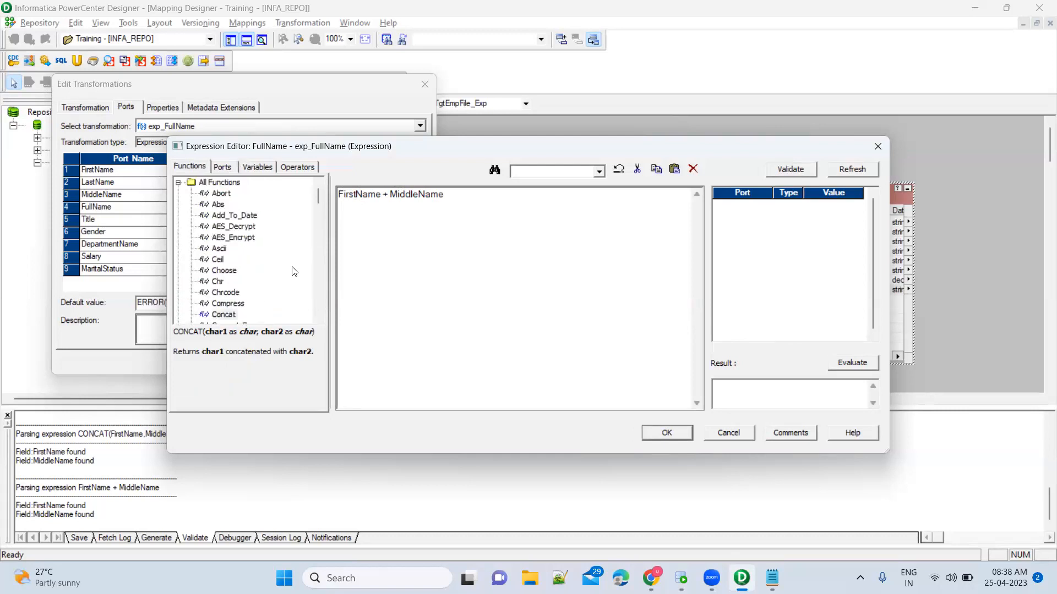
# Group the functions into categories and browse the Character and Special folders.
pyautogui.click(178, 182)
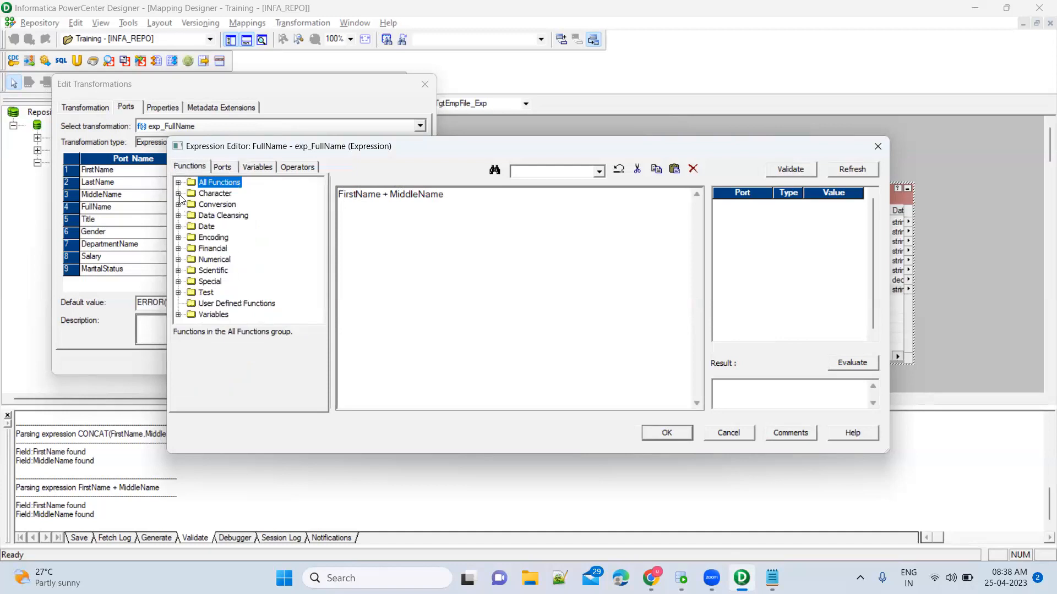
pyautogui.click(178, 194)
pyautogui.scroll(-7, 289, 253)
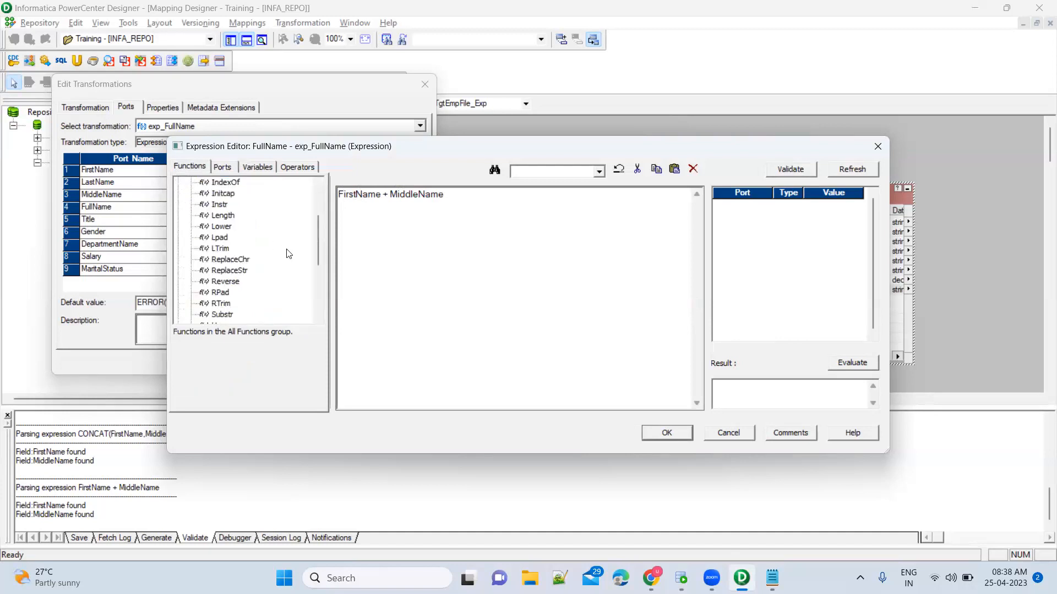
pyautogui.scroll(7, 287, 253)
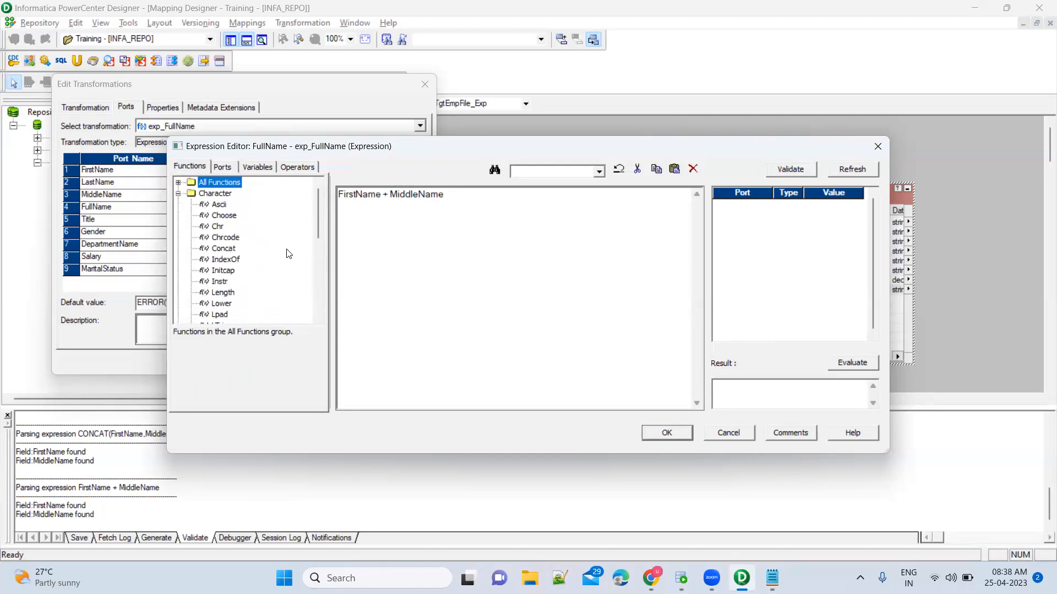
pyautogui.click(179, 194)
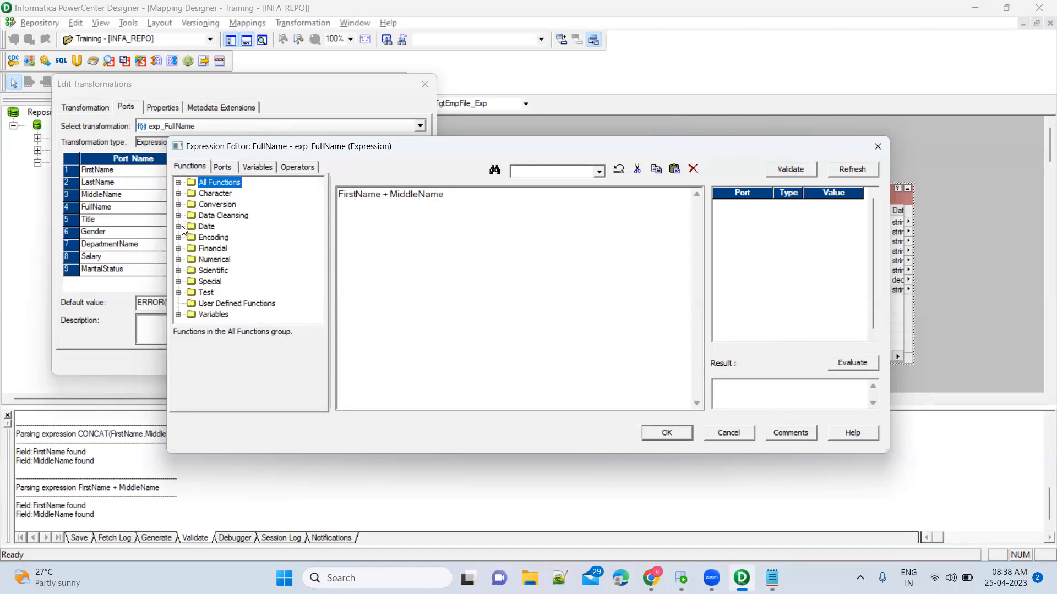
pyautogui.click(178, 282)
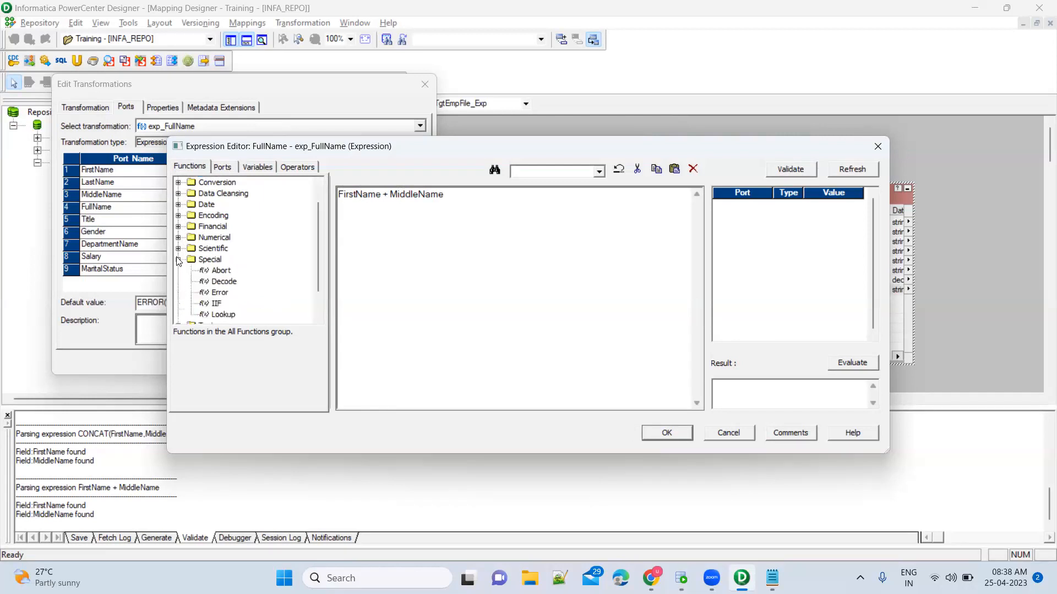
pyautogui.click(177, 259)
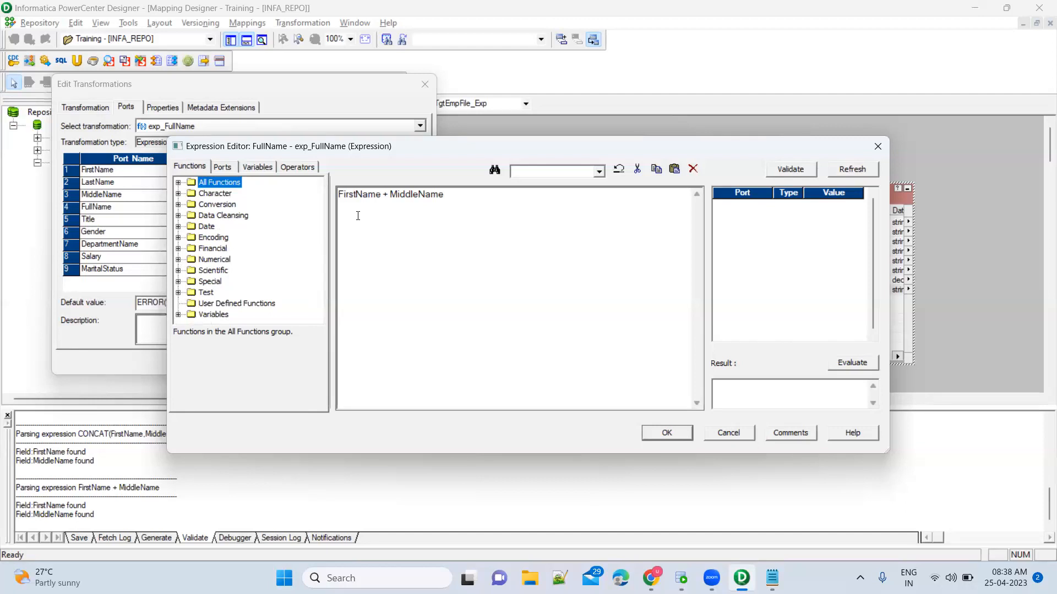
# Replace the expression with CONCAT(FirstName, MiddleName) using the ports list.
pyautogui.click(388, 195)
pyautogui.hotkey('ctrl', 'a')
pyautogui.write('CONCAT()')
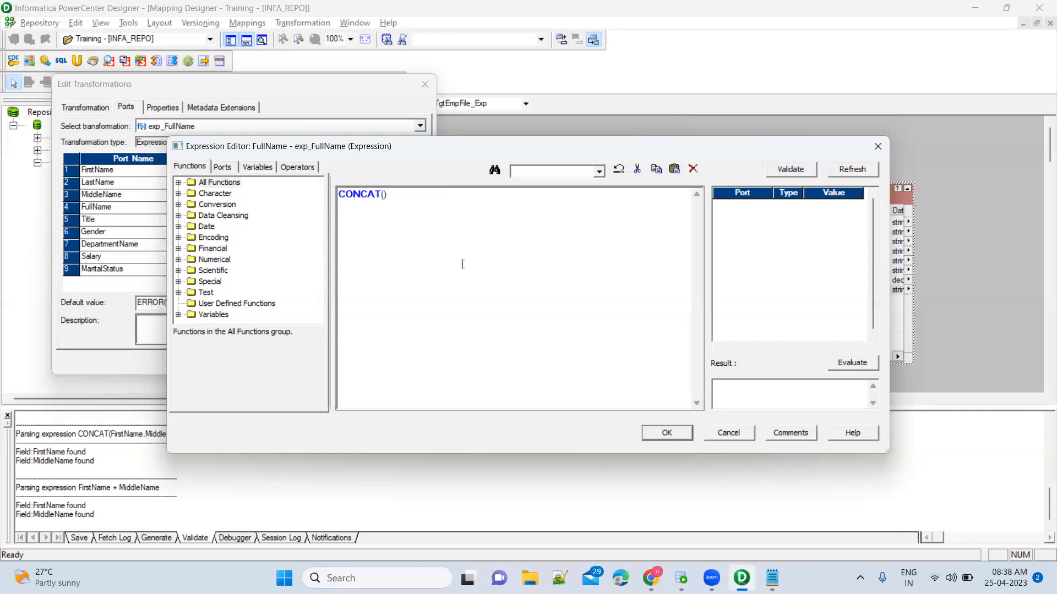
pyautogui.click(222, 167)
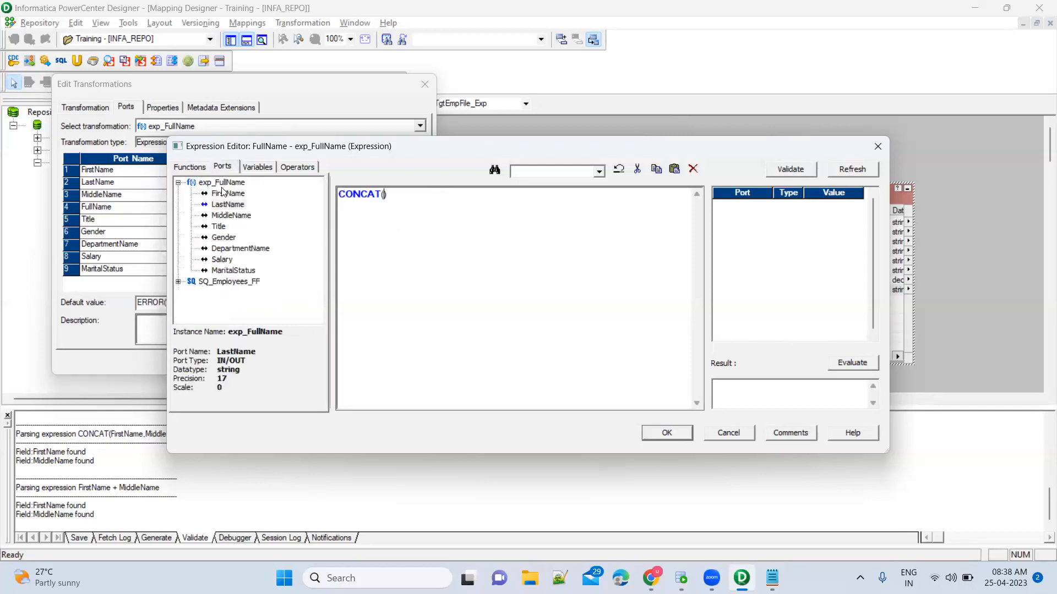
pyautogui.doubleClick(230, 195)
pyautogui.write(',')
pyautogui.doubleClick(237, 217)
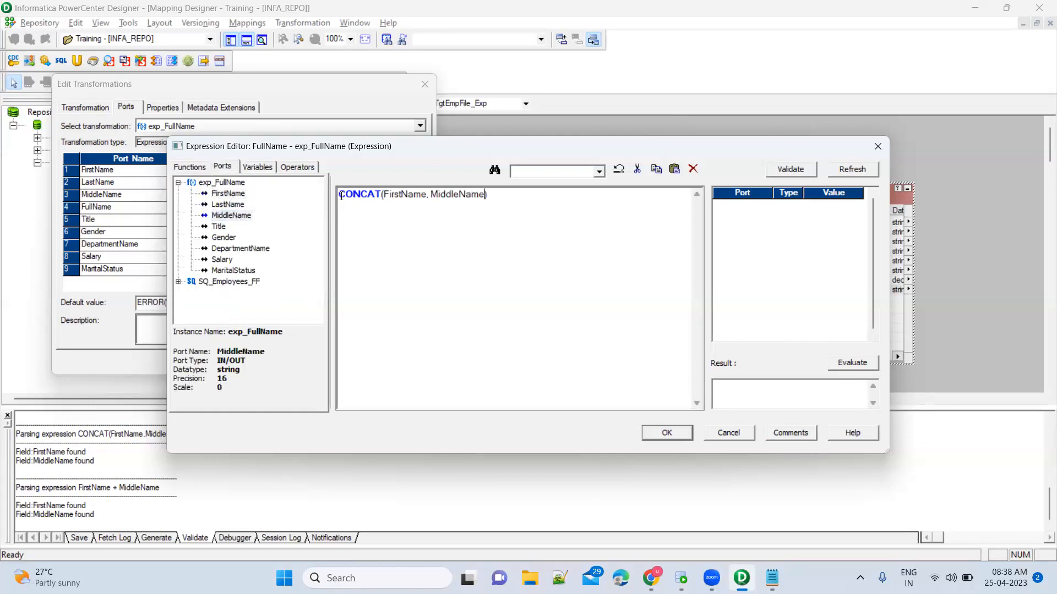
# Browse the Operators list, viewing the NOT, || concatenation, quote and AND operators.
pyautogui.click(295, 166)
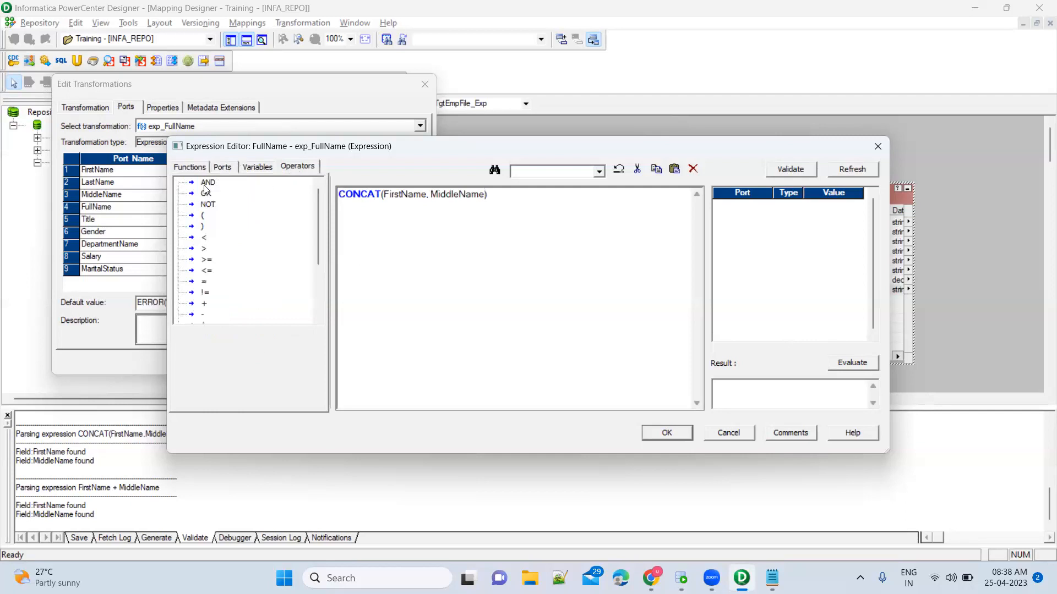
pyautogui.scroll(-1, 251, 244)
pyautogui.scroll(-2, 252, 244)
pyautogui.click(490, 197)
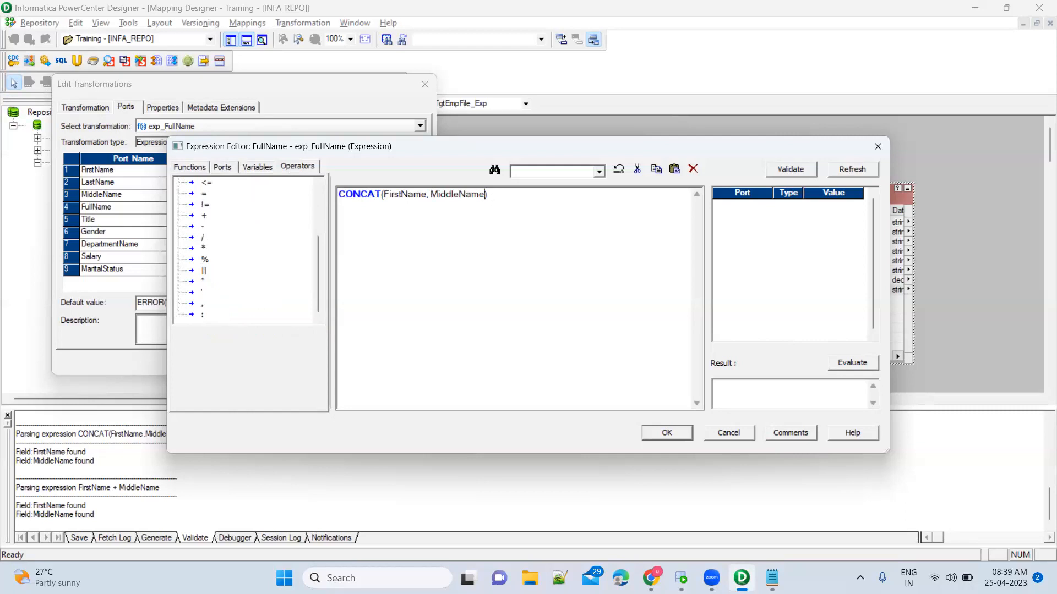
pyautogui.scroll(3, 251, 235)
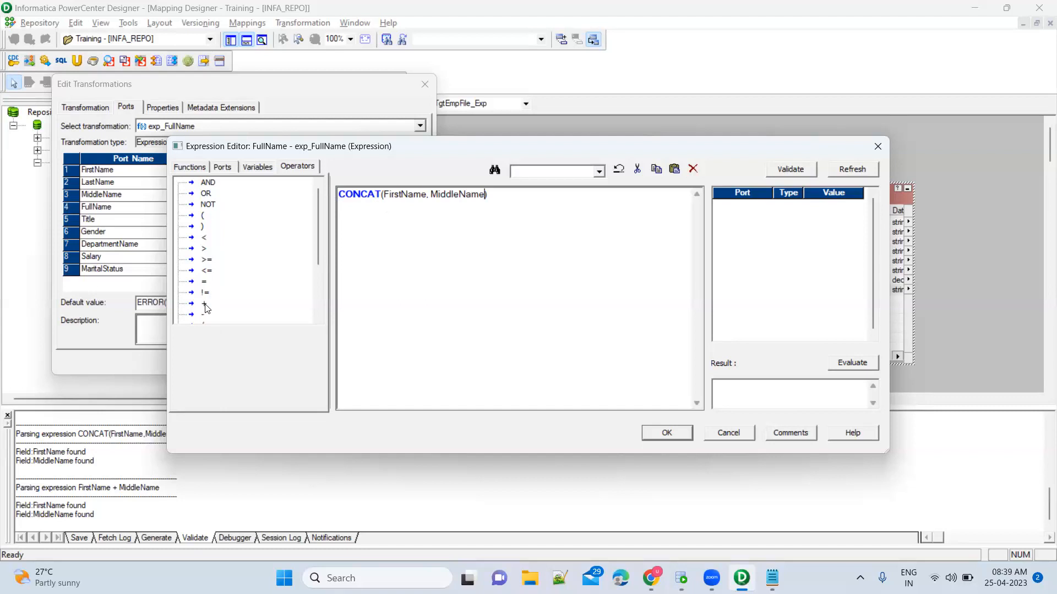
pyautogui.scroll(-3, 274, 287)
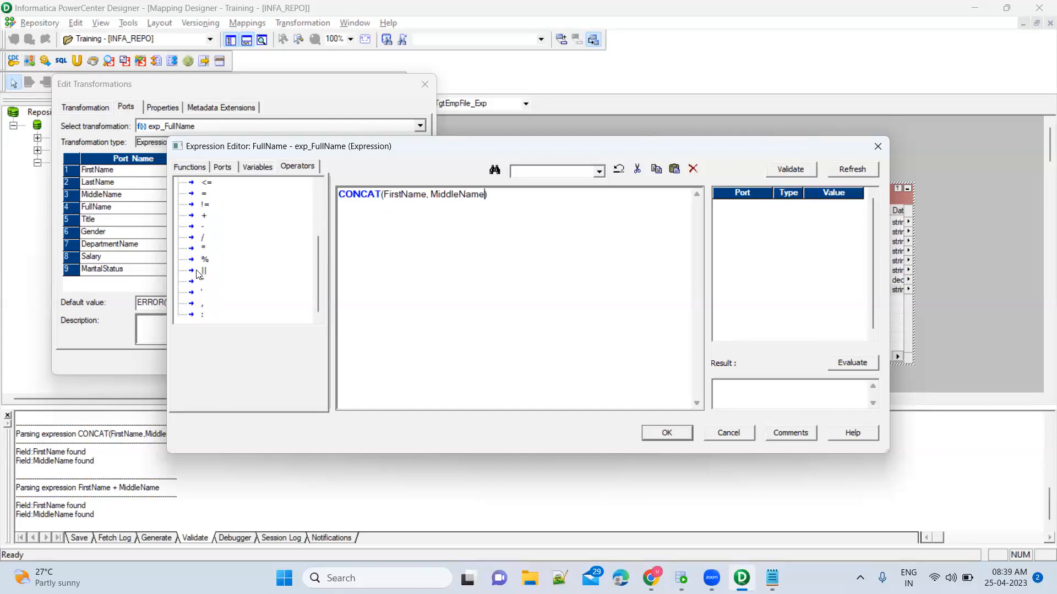
pyautogui.scroll(3, 243, 227)
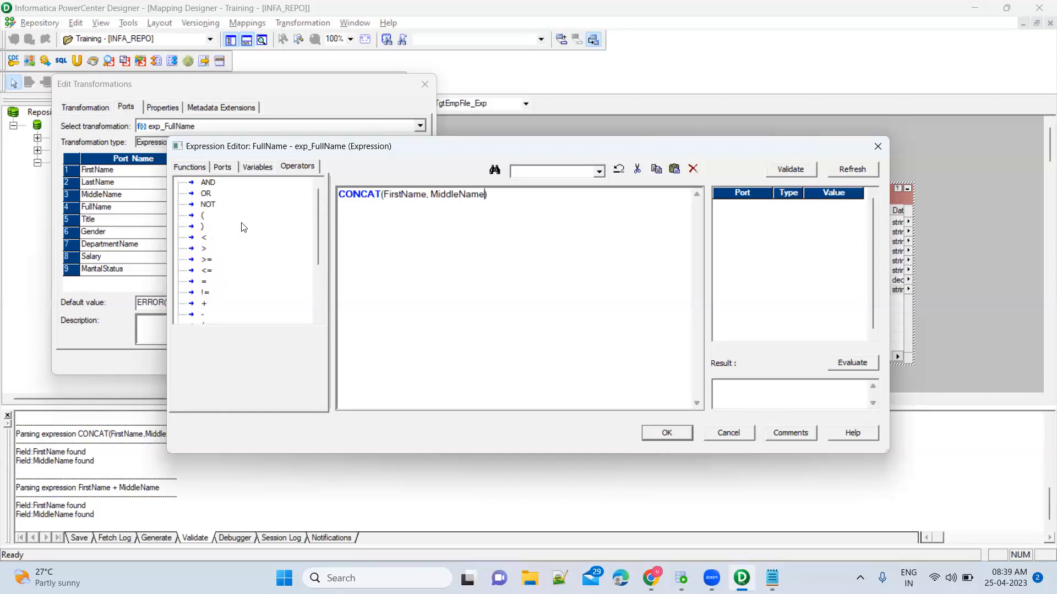
pyautogui.click(209, 207)
pyautogui.scroll(-3, 206, 270)
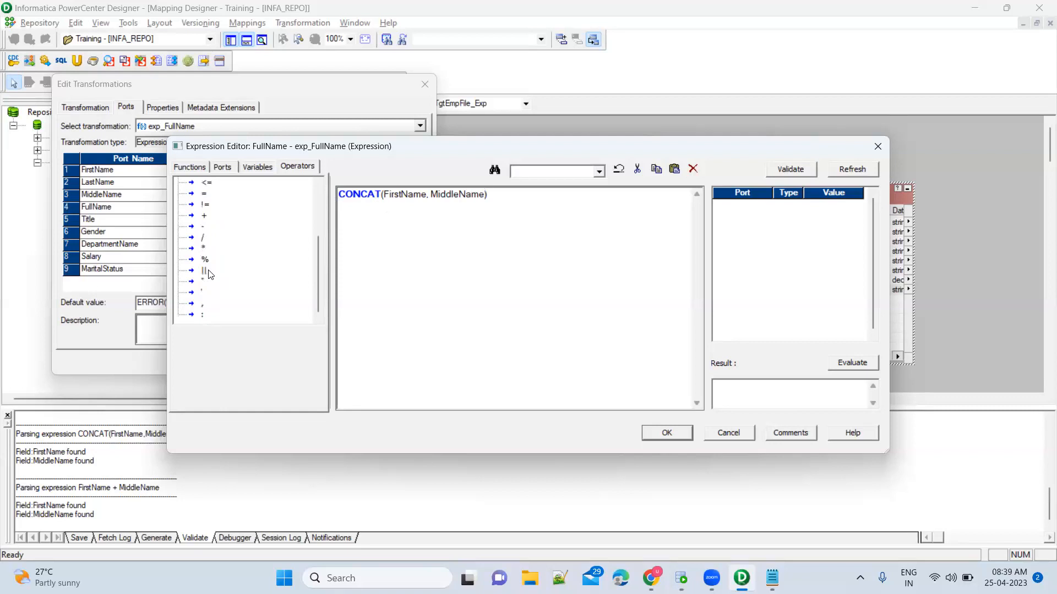
pyautogui.click(205, 271)
pyautogui.click(202, 282)
pyautogui.scroll(2, 220, 252)
pyautogui.click(209, 183)
pyautogui.scroll(1, 210, 184)
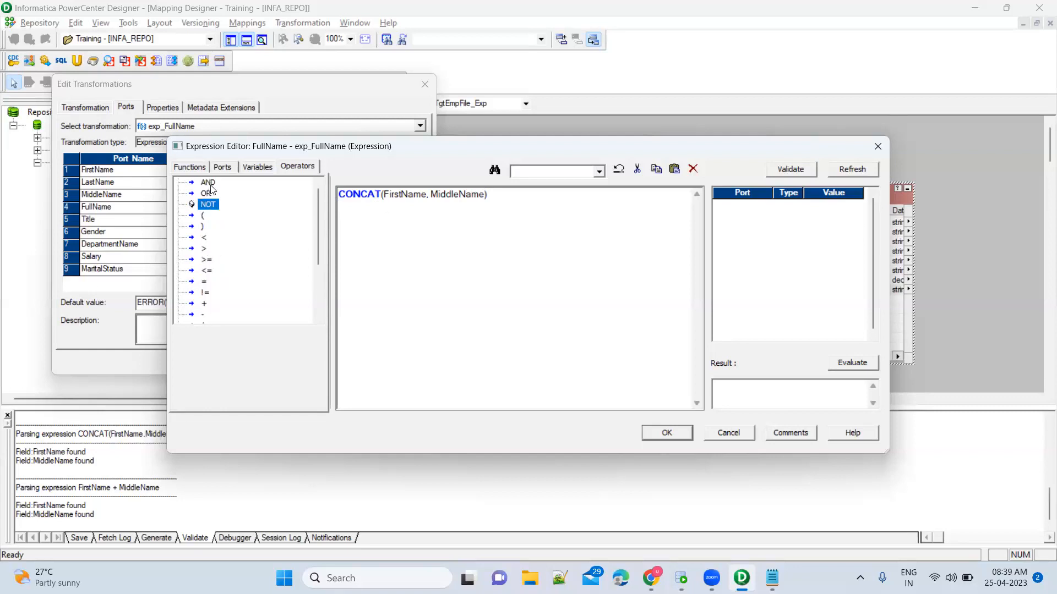
pyautogui.click(211, 186)
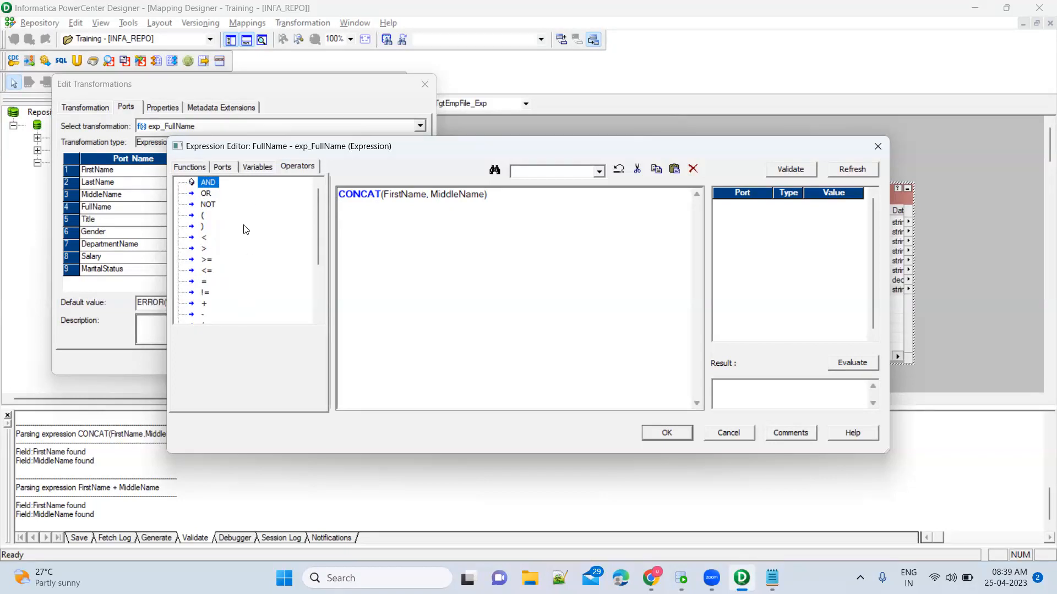
# Show the exp_FullName ports and place the cursor after CONCAT(FirstName, MiddleName).
pyautogui.click(225, 169)
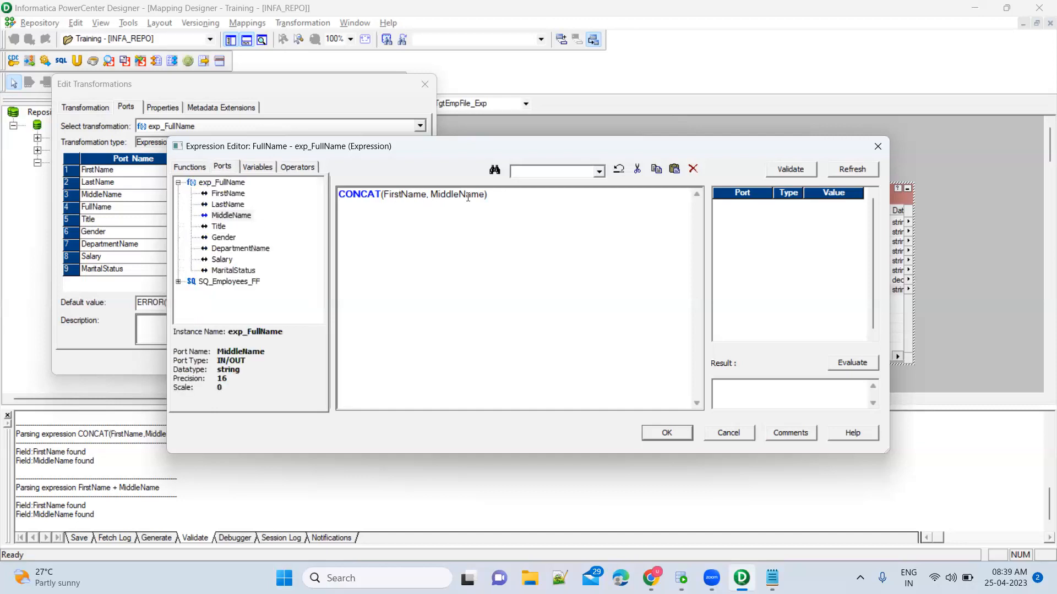
pyautogui.click(496, 196)
# Wrap the existing CONCAT(FirstName, MiddleName) inside a new outer CONCAT( ... ) call.
pyautogui.click(339, 194)
pyautogui.press('Return')
pyautogui.press('Up')
pyautogui.write('CONCAT(')
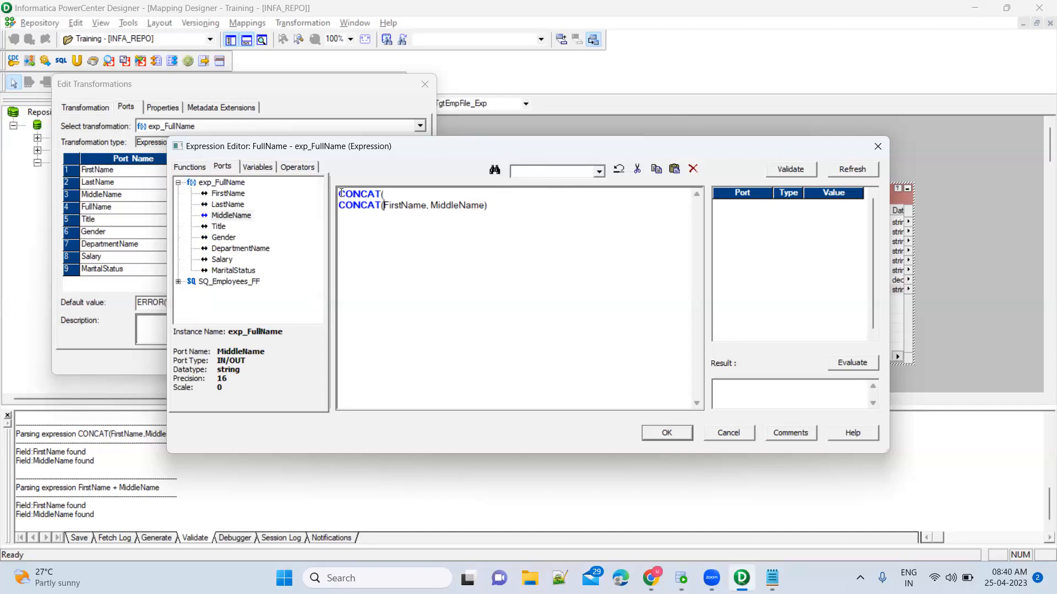
pyautogui.press('Return')
pyautogui.write(')')
# Append ', LastName' after the inner call to form CONCAT(CONCAT(FirstName, MiddleName), LastName).
pyautogui.moveTo(340, 206); pyautogui.dragTo(495, 207)
pyautogui.click(495, 207)
pyautogui.write(',')
pyautogui.click(239, 206)
pyautogui.doubleClick(239, 207)
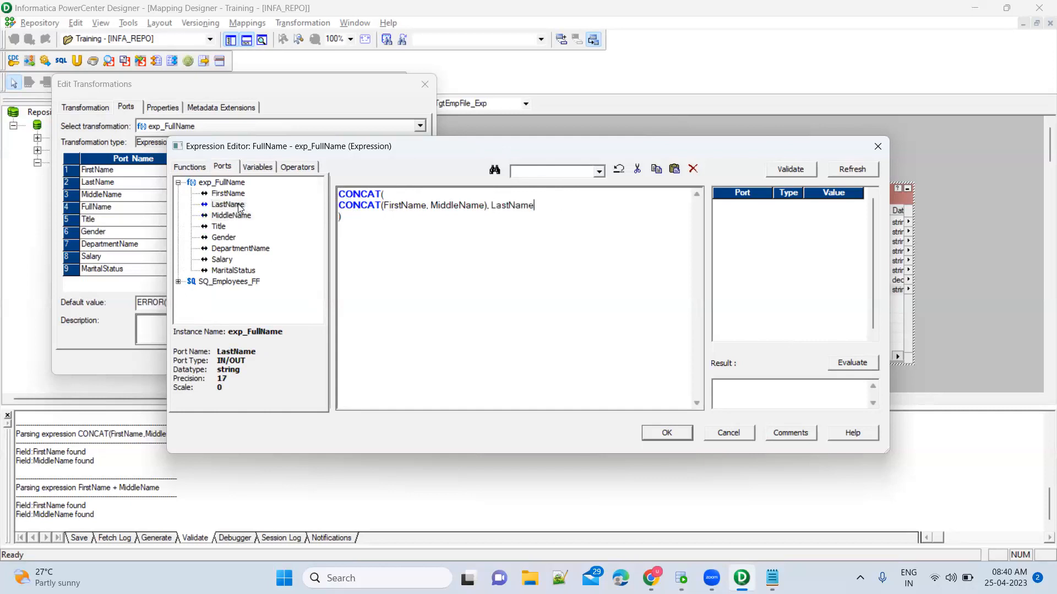
# Validate the nested FullName expression twice, confirming it parses successfully.
pyautogui.click(813, 167)
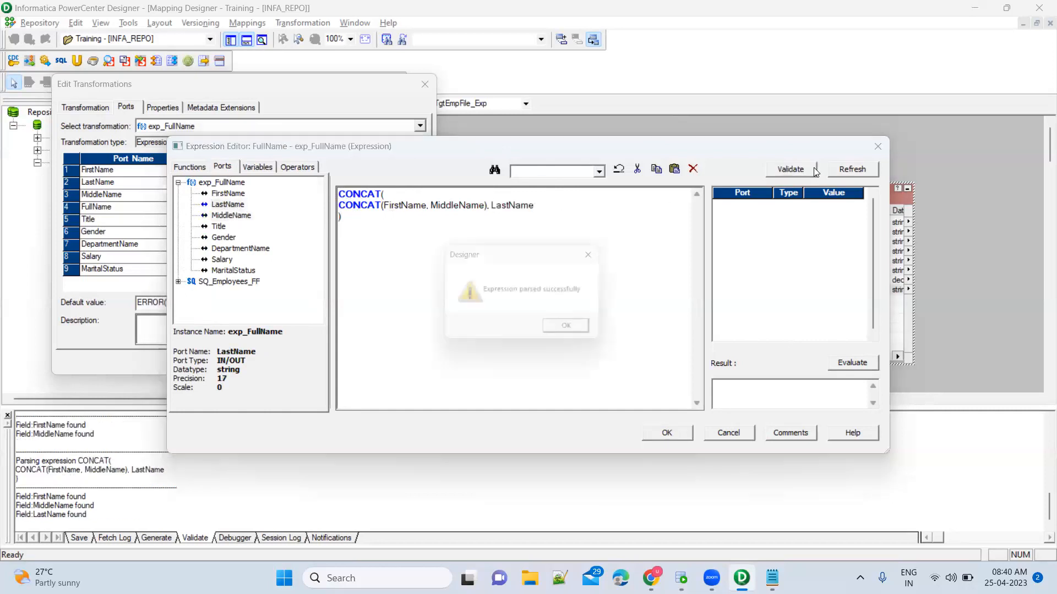
pyautogui.click(592, 337)
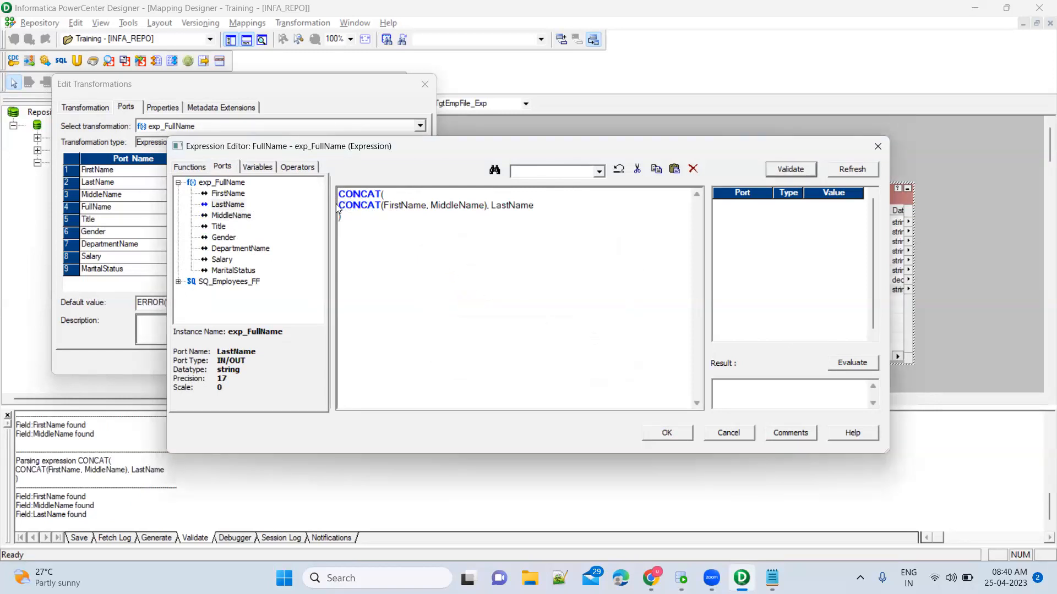
pyautogui.moveTo(338, 206); pyautogui.dragTo(535, 207)
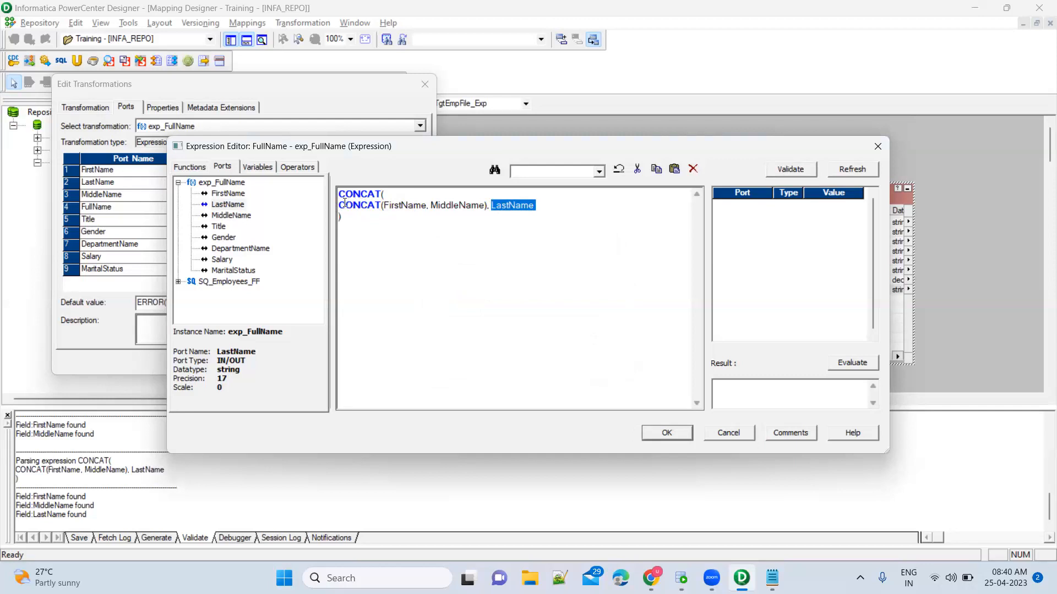
pyautogui.moveTo(339, 206); pyautogui.dragTo(491, 207)
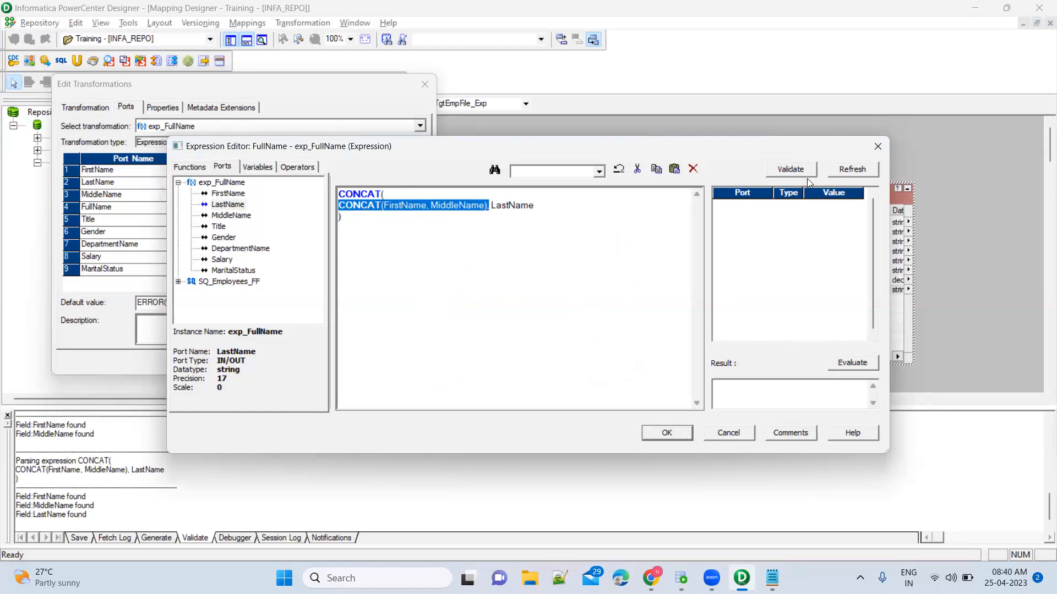
pyautogui.click(791, 169)
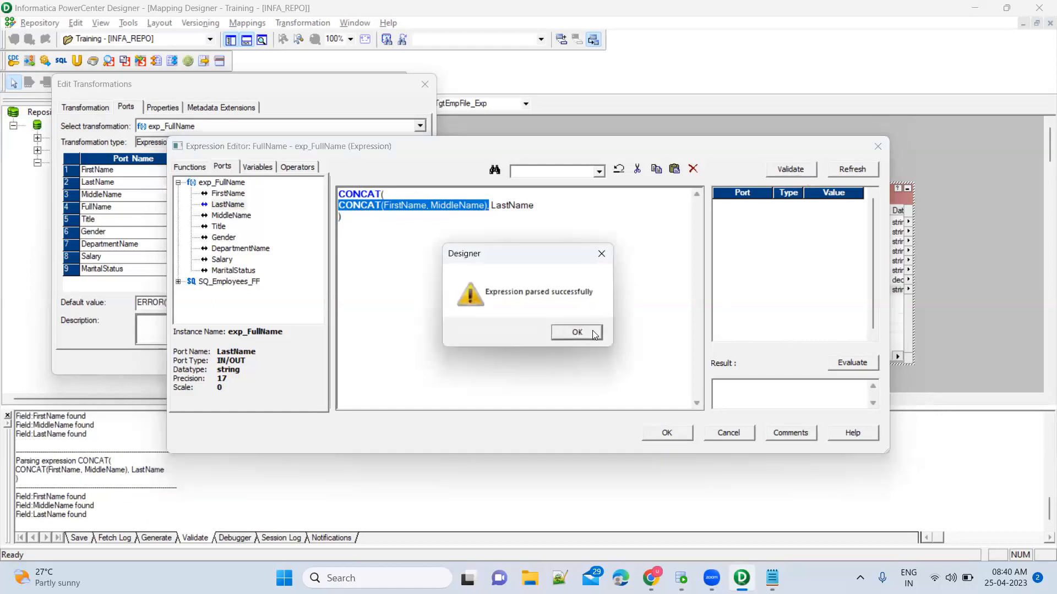
pyautogui.click(591, 334)
# Accept the FullName expression and apply the port changes to exp_FullName.
pyautogui.click(668, 434)
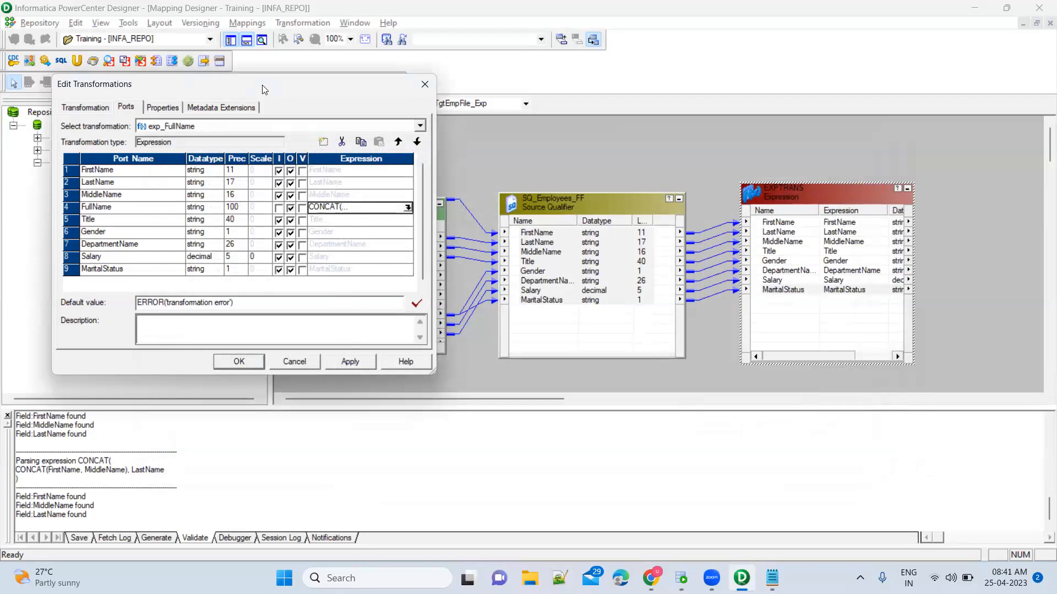
pyautogui.moveTo(263, 85); pyautogui.dragTo(652, 106)
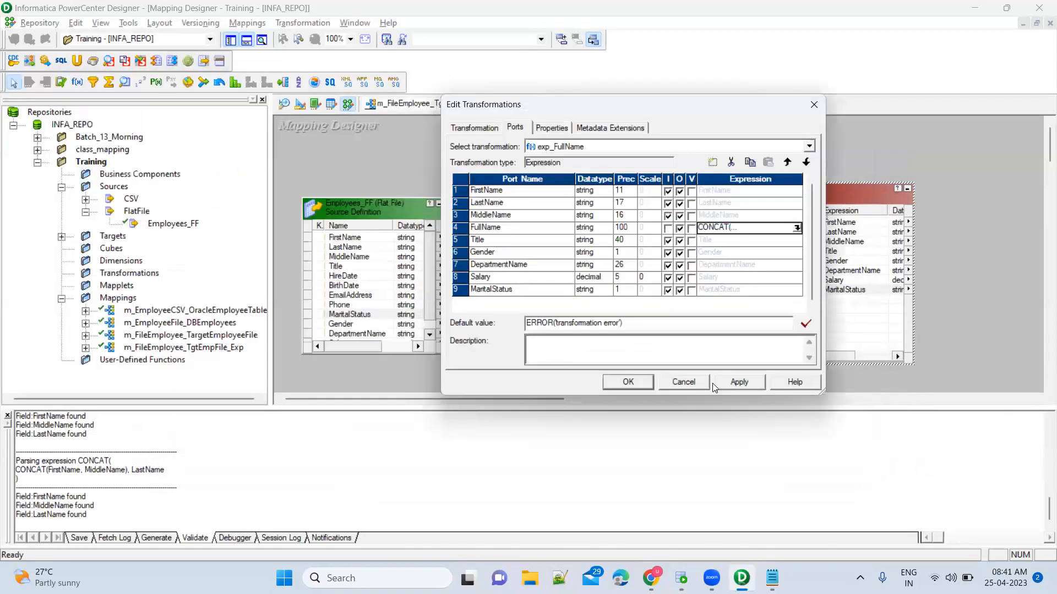
pyautogui.click(730, 381)
pyautogui.click(628, 382)
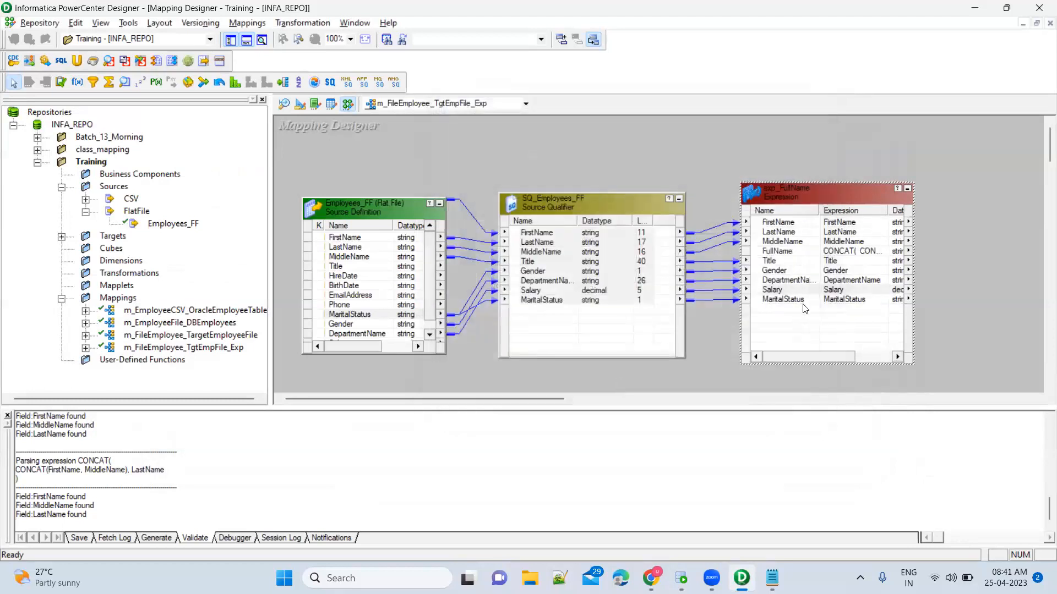
# Check the FullName port on the exp_FullName transformation and expand the Targets folder.
pyautogui.click(785, 255)
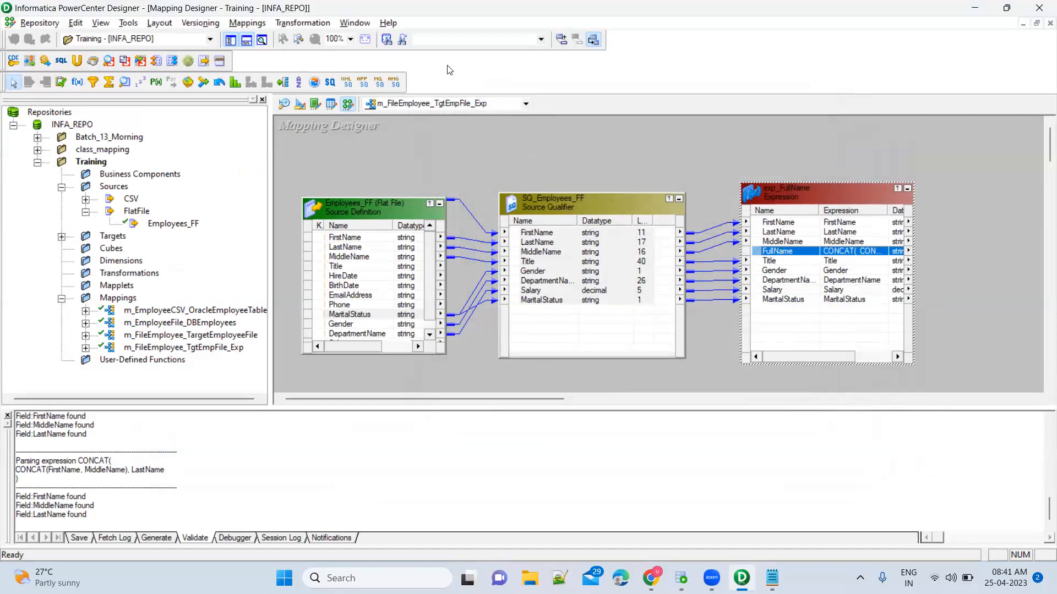
pyautogui.hotkey('alt', 'Tab')
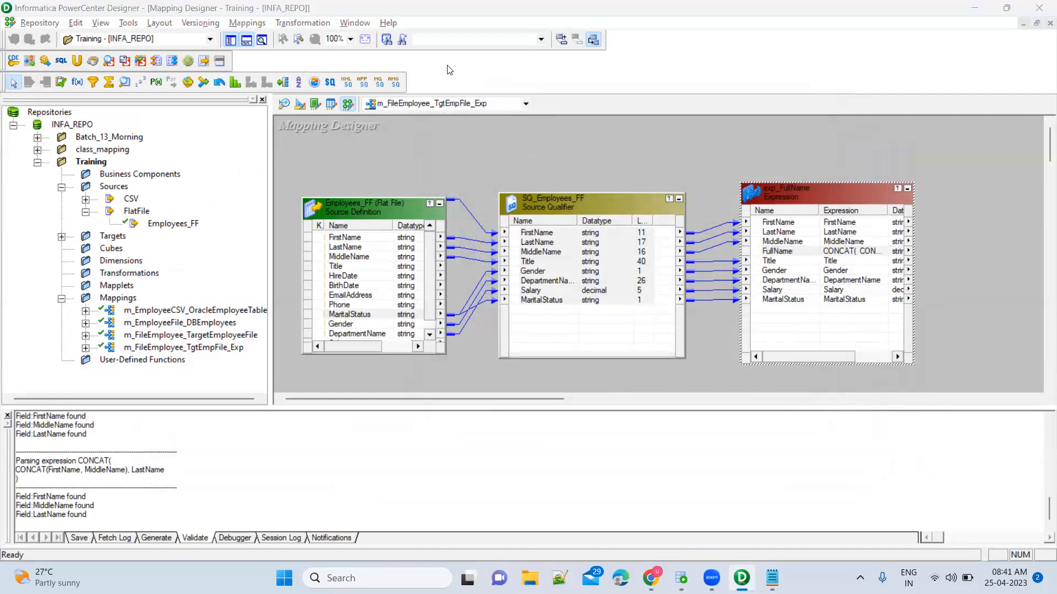
pyautogui.click(1016, 220)
pyautogui.moveTo(726, 162)
pyautogui.mouseDown()
pyautogui.moveTo(782, 275)
pyautogui.moveTo(878, 353)
pyautogui.moveTo(928, 370)
pyautogui.mouseUp()
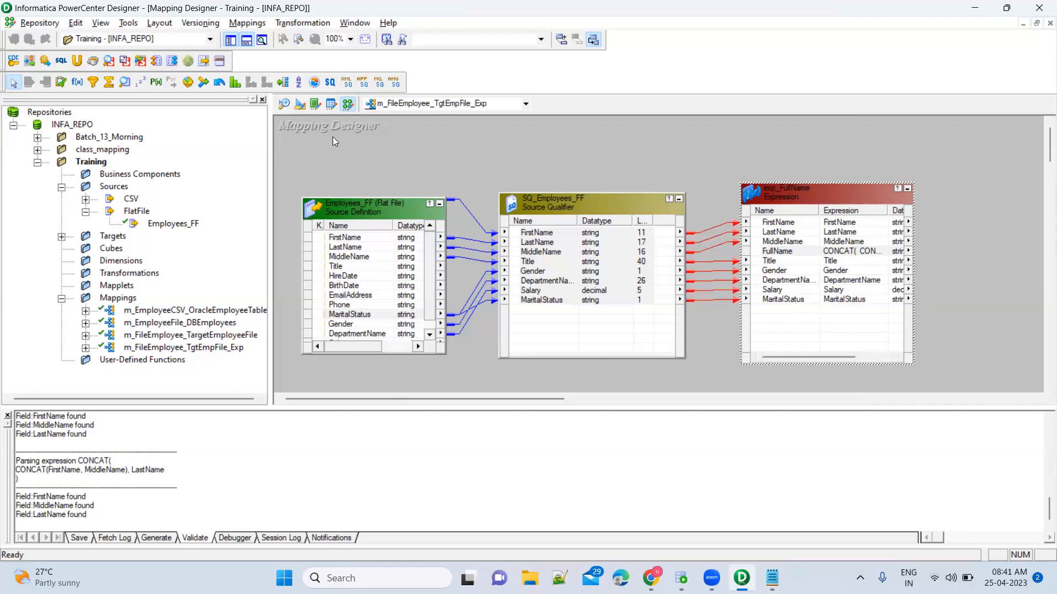
pyautogui.click(62, 238)
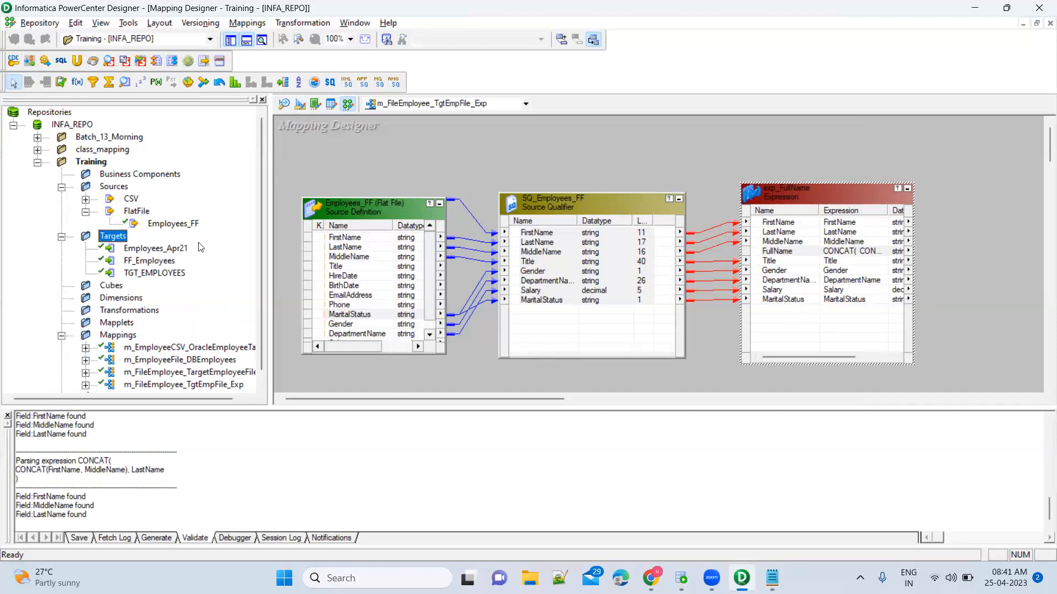
# In Target Designer, rearrange and enlarge FF_Employees, TGT_EMPLOYEES and Employees_Apr21 to show all columns.
pyautogui.click(302, 107)
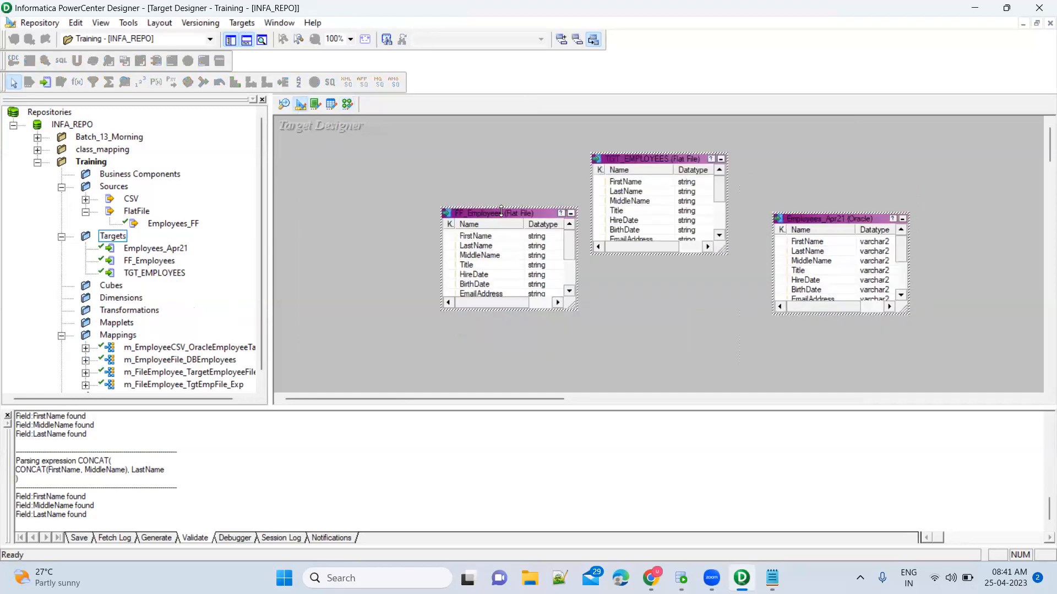
pyautogui.moveTo(501, 212); pyautogui.dragTo(387, 175)
pyautogui.click(462, 269)
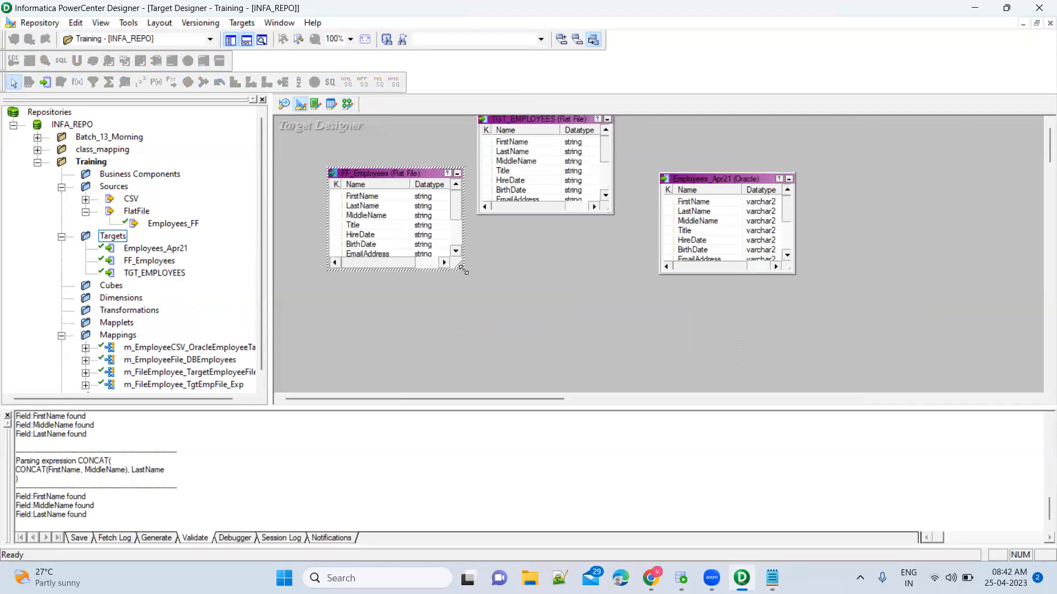
pyautogui.moveTo(463, 270); pyautogui.dragTo(475, 332)
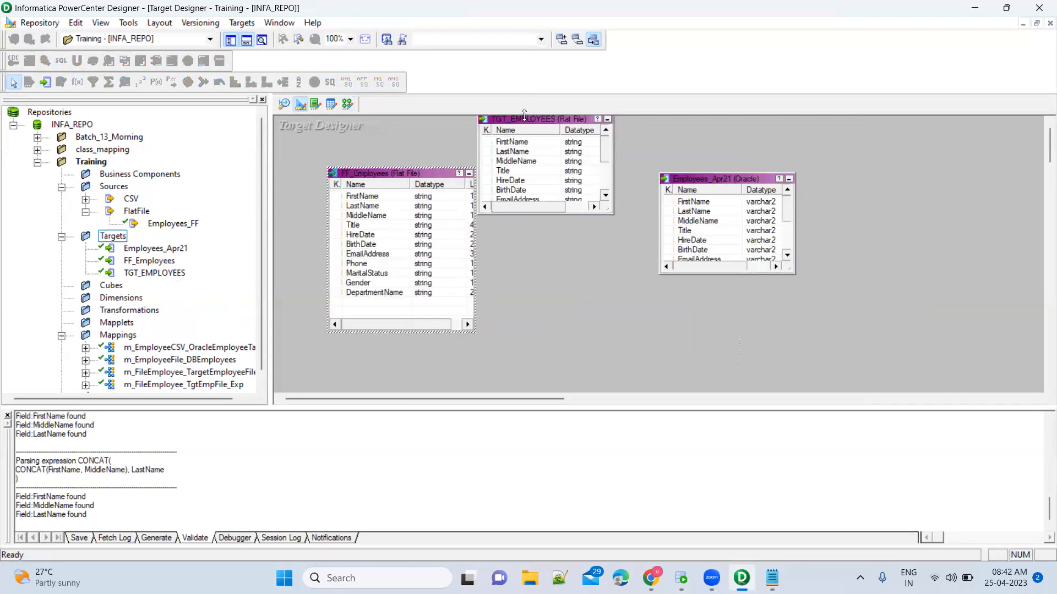
pyautogui.moveTo(529, 116); pyautogui.dragTo(530, 119)
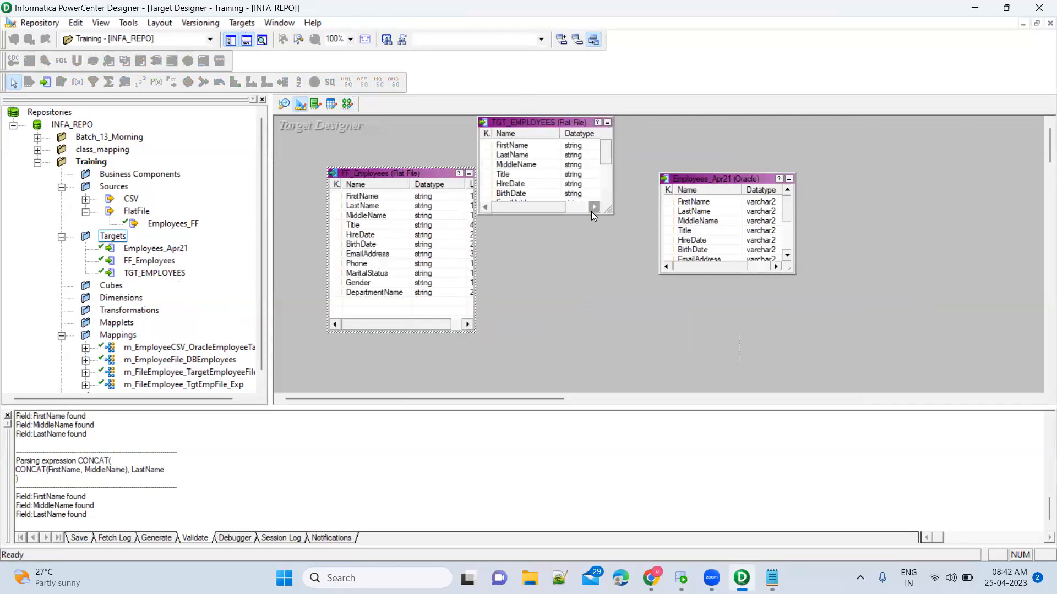
pyautogui.moveTo(609, 211); pyautogui.dragTo(624, 299)
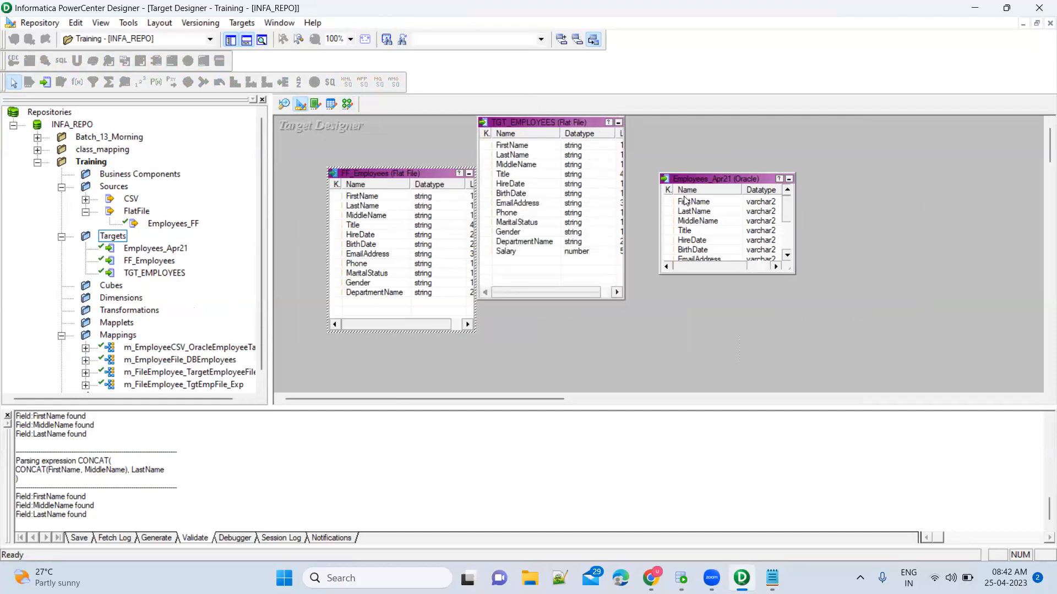
pyautogui.click(709, 183)
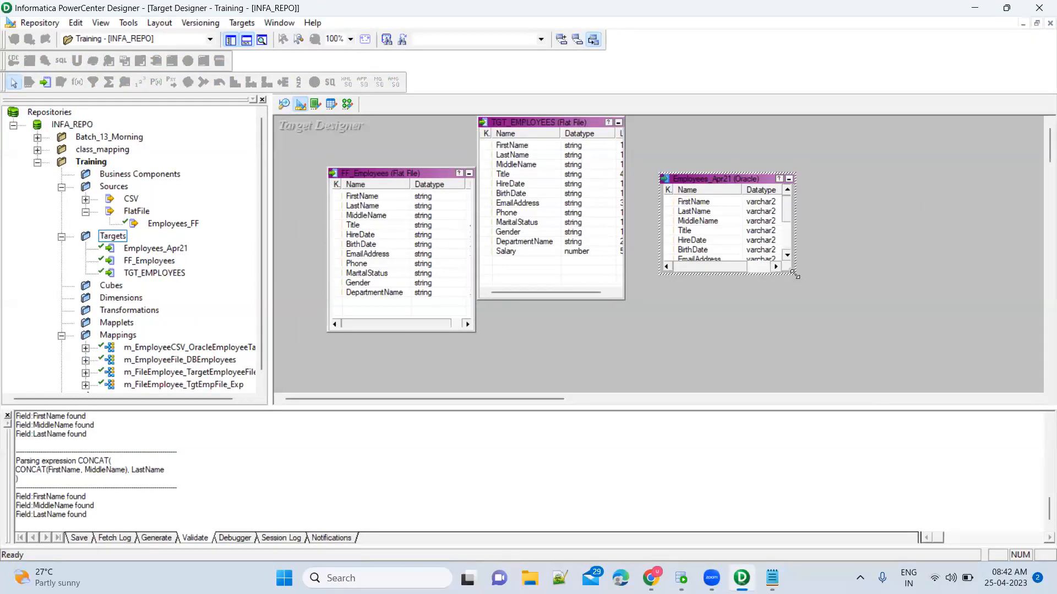
pyautogui.moveTo(794, 274); pyautogui.dragTo(823, 340)
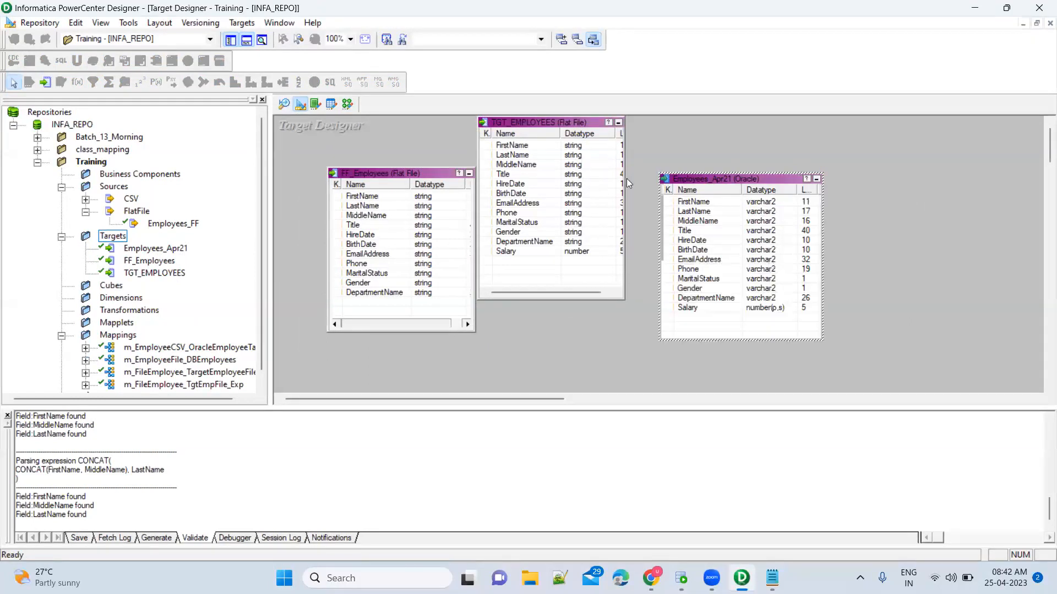
pyautogui.click(554, 125)
pyautogui.moveTo(554, 126); pyautogui.dragTo(568, 142)
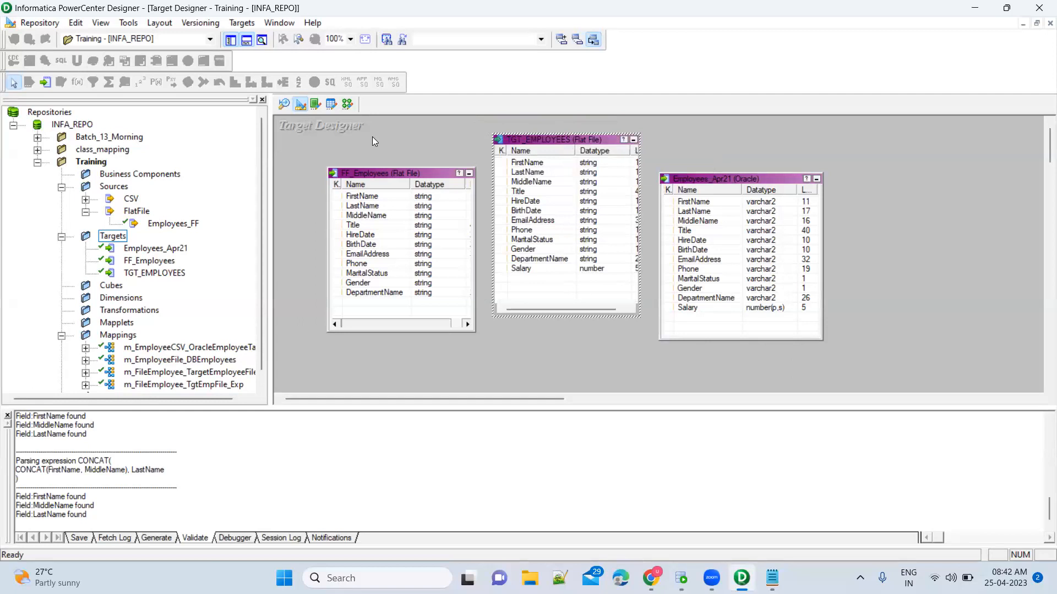
# Create a target definition from exp_FullName in the mapping and place it beside the transformation.
pyautogui.click(348, 109)
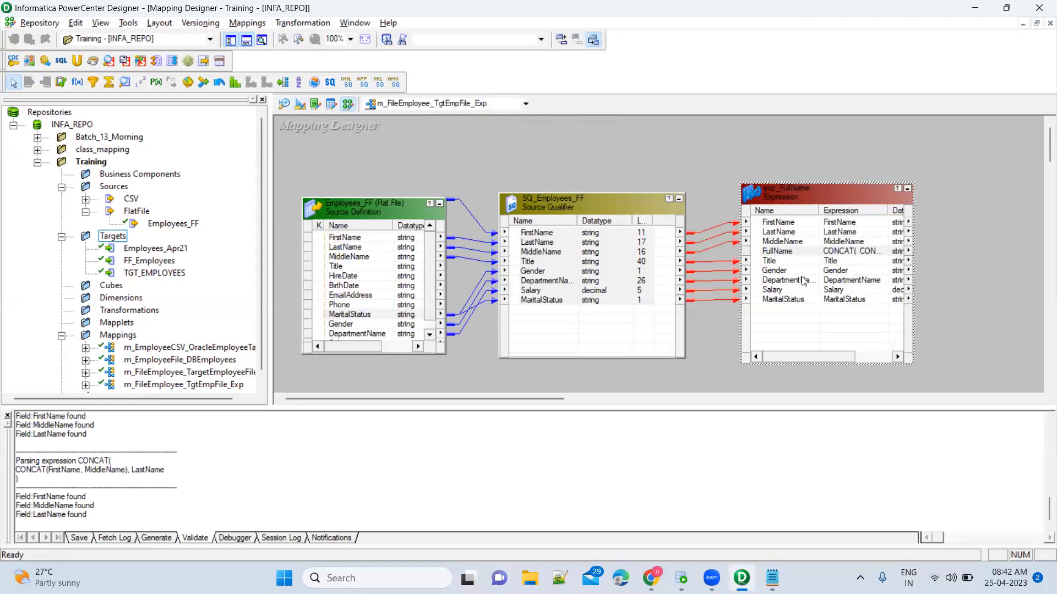
pyautogui.click(711, 170)
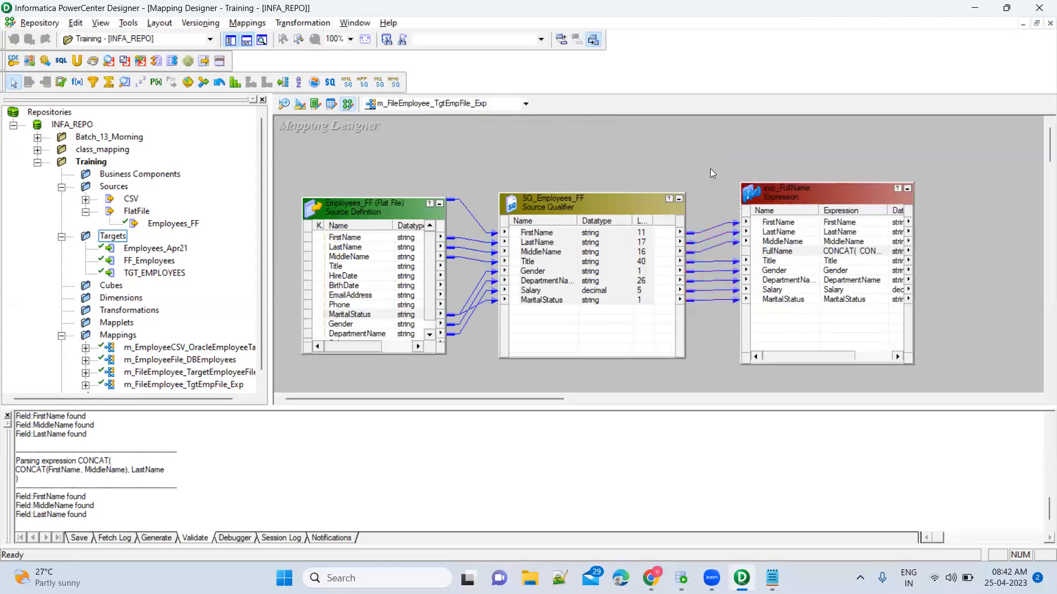
pyautogui.click(799, 193)
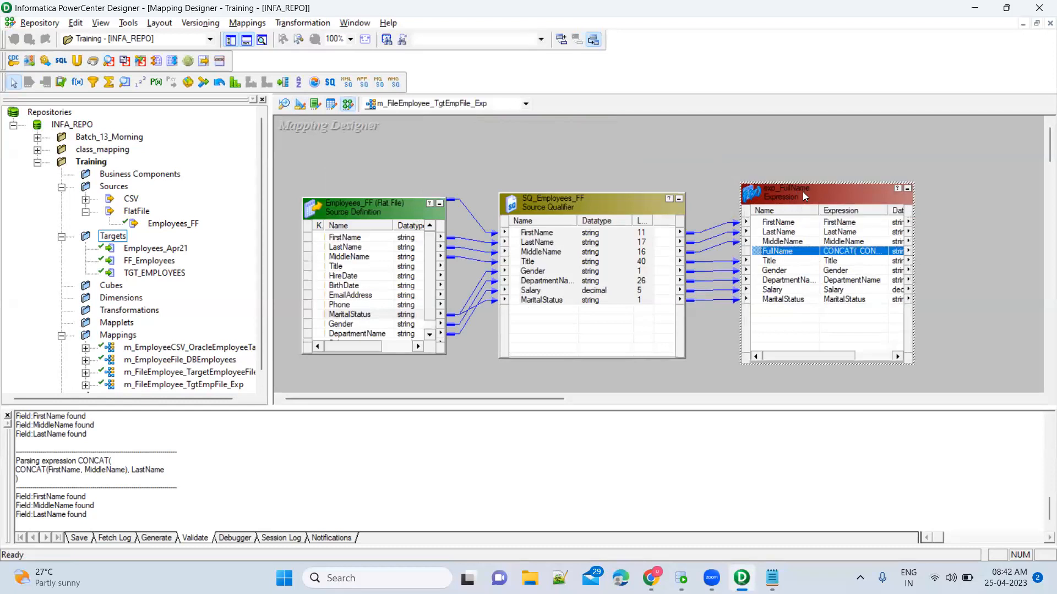
pyautogui.rightClick(802, 194)
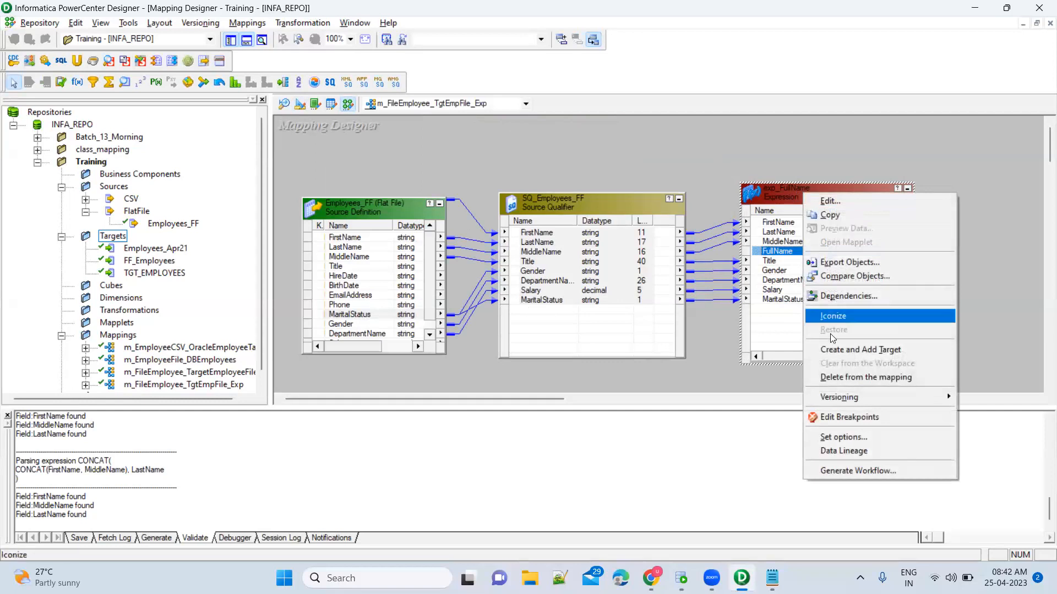
pyautogui.click(833, 354)
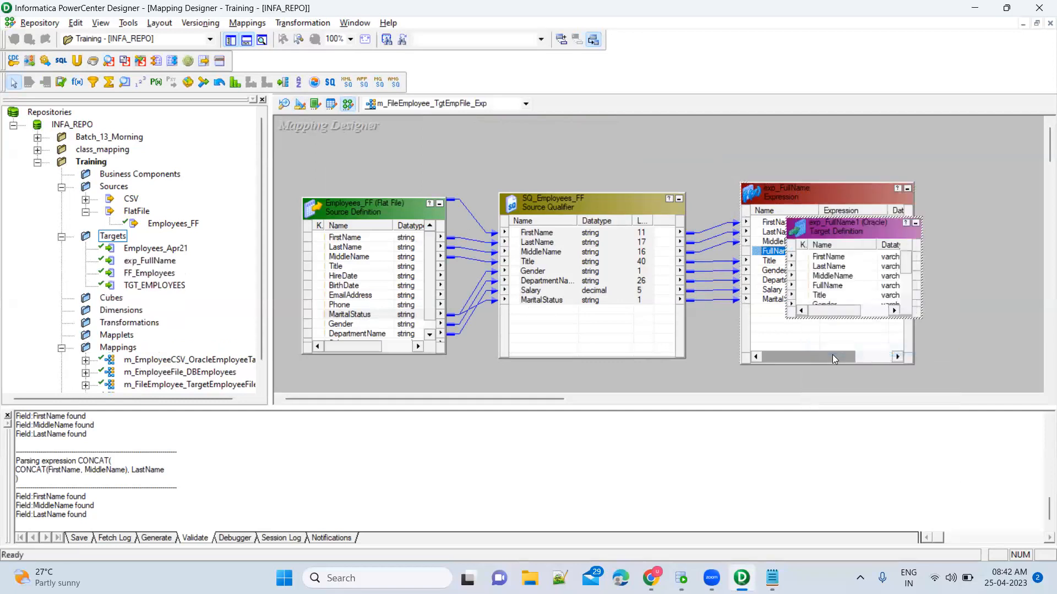
pyautogui.moveTo(814, 237); pyautogui.dragTo(976, 165)
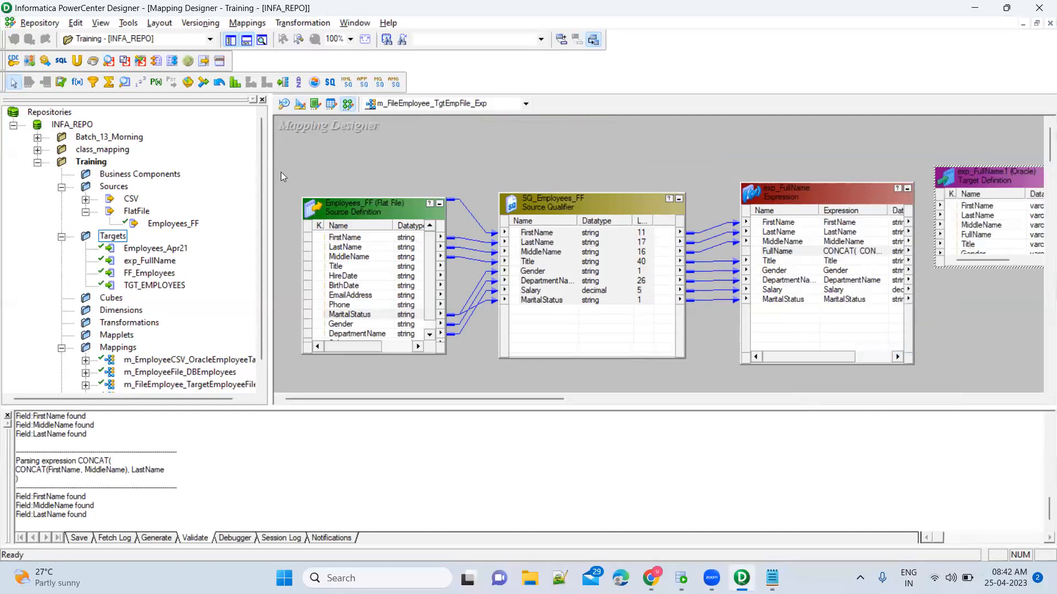
pyautogui.moveTo(271, 193); pyautogui.dragTo(197, 193)
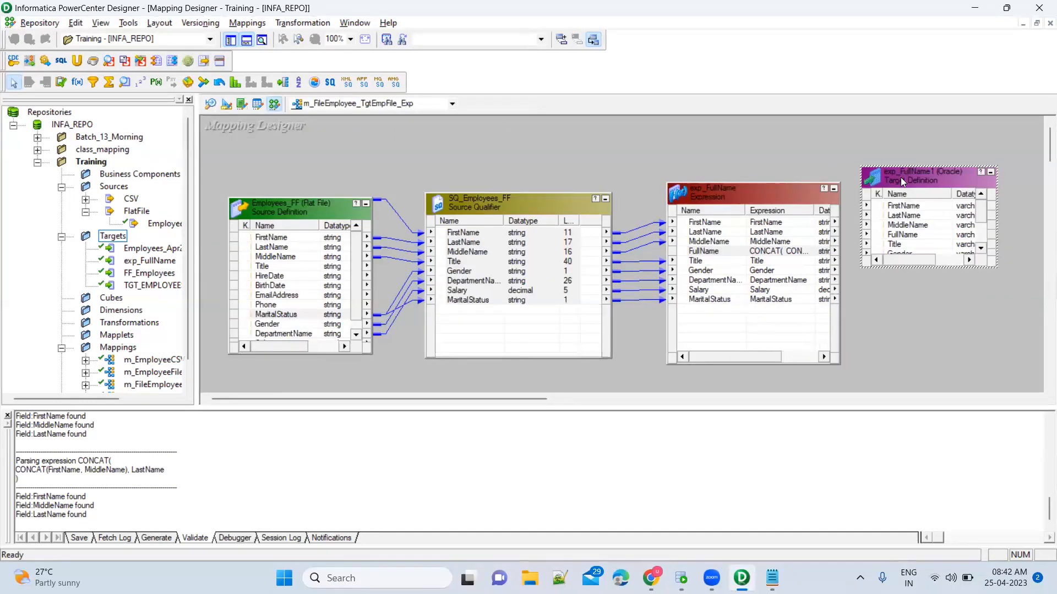
pyautogui.moveTo(900, 177); pyautogui.dragTo(925, 206)
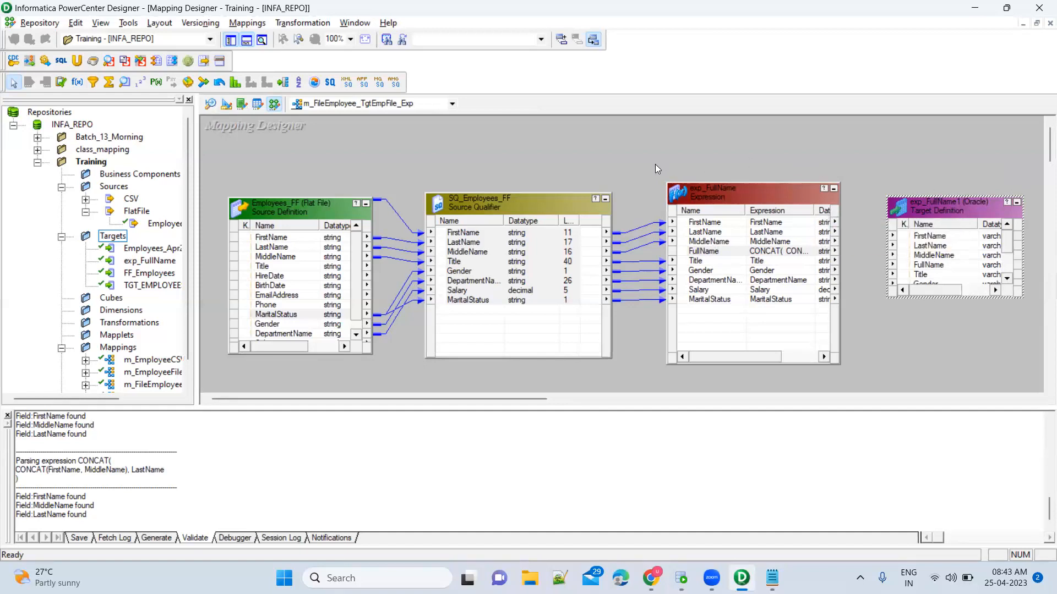
# Bring the exp_FullName target into Target Designer and set its database type to Flat File.
pyautogui.click(226, 107)
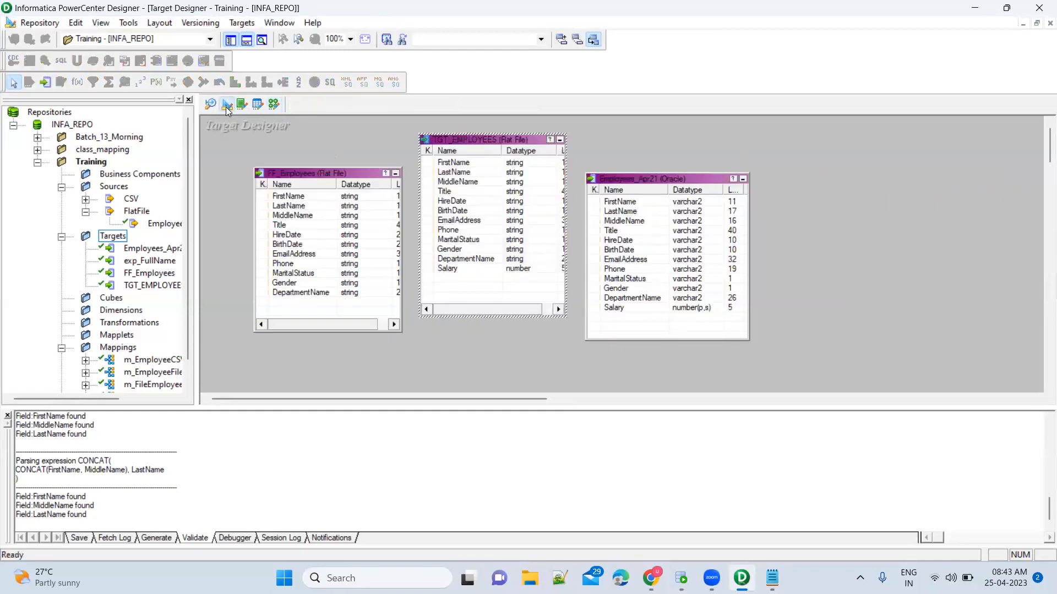
pyautogui.click(150, 261)
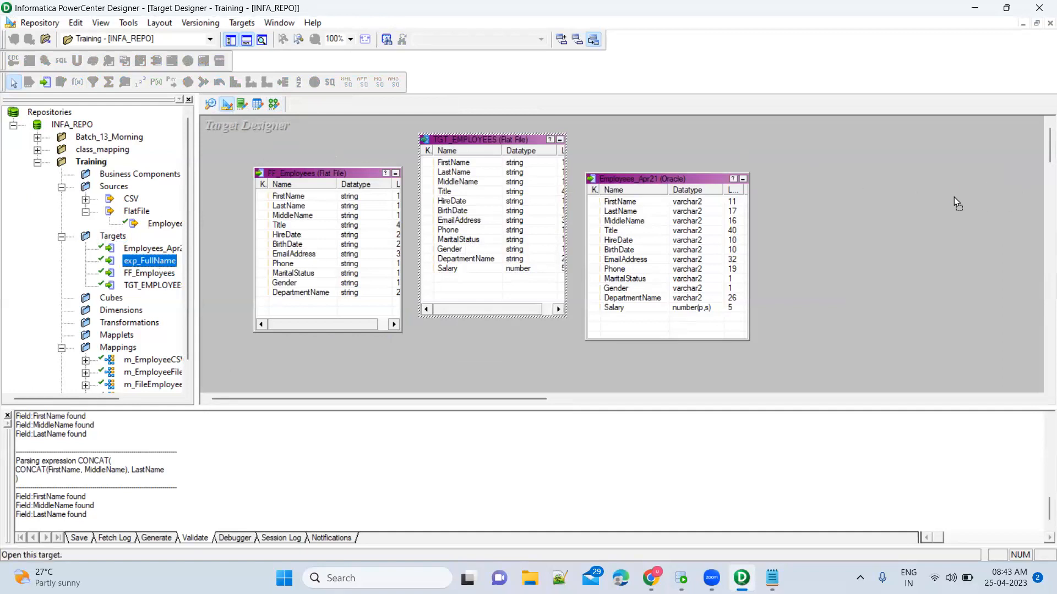
pyautogui.moveTo(953, 197); pyautogui.dragTo(825, 180)
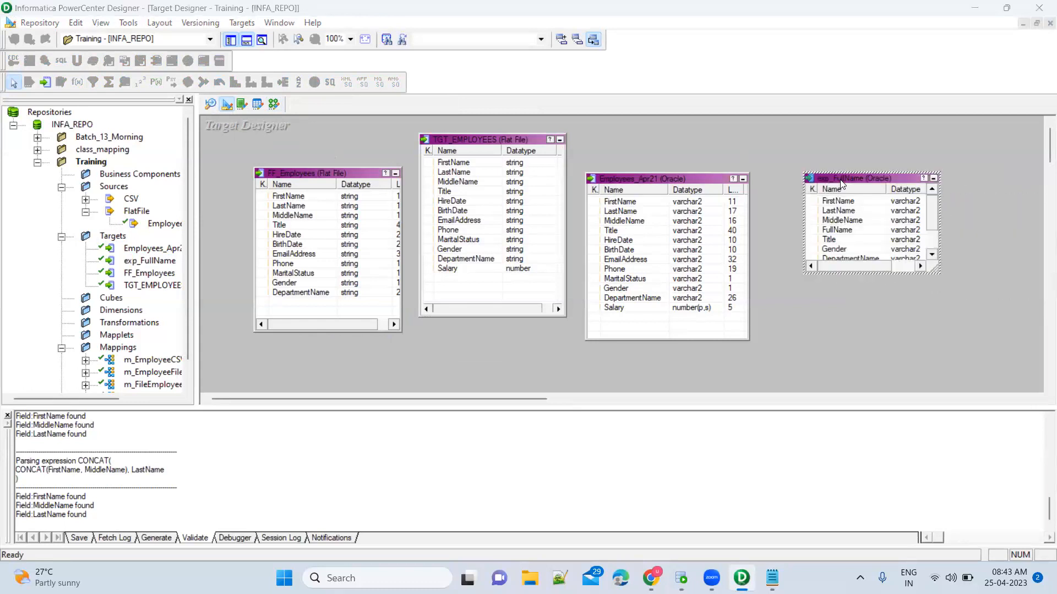
pyautogui.doubleClick(841, 183)
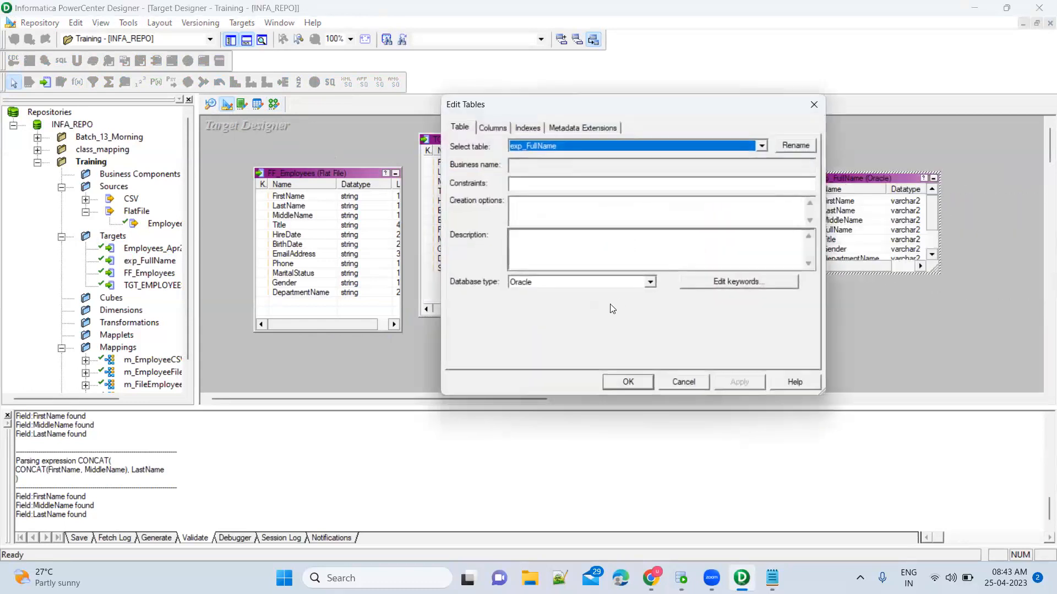
pyautogui.click(650, 282)
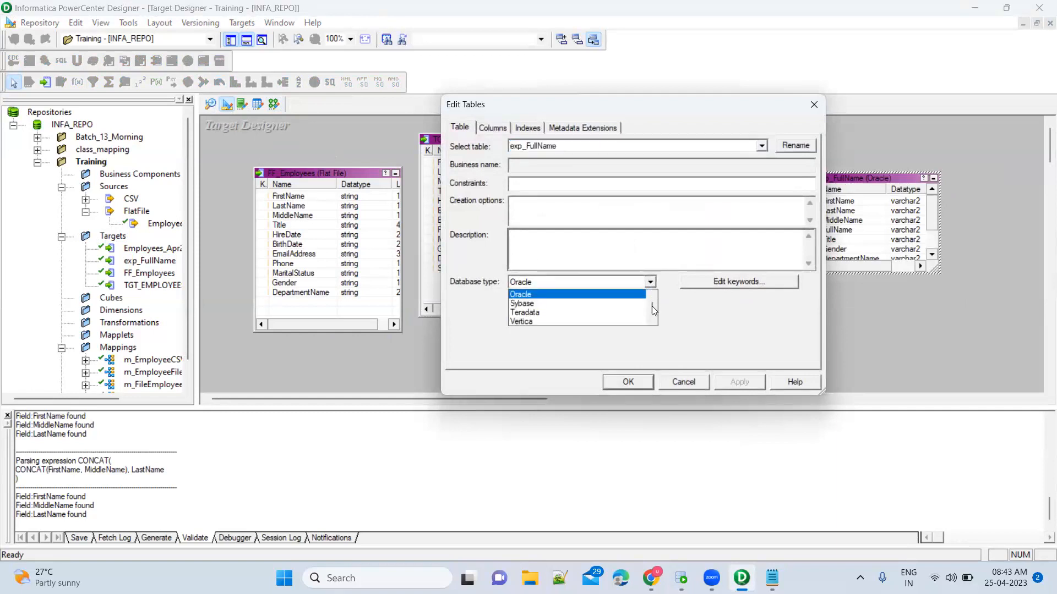
pyautogui.moveTo(652, 306); pyautogui.dragTo(652, 292)
pyautogui.click(564, 311)
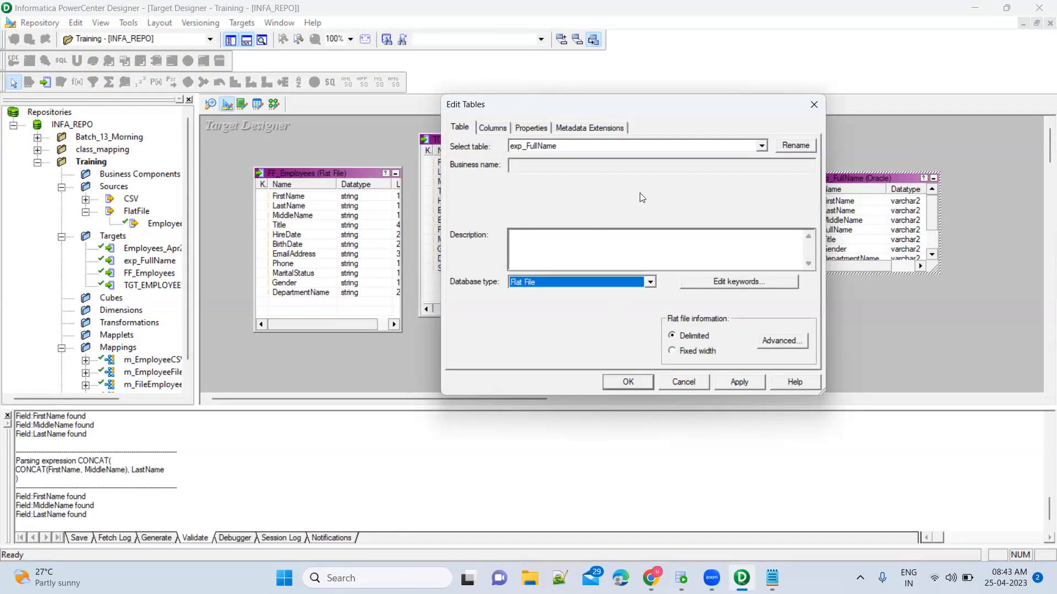
# Rename the target to Employee_FullName, apply the edits, and return to Mapping Designer.
pyautogui.click(796, 144)
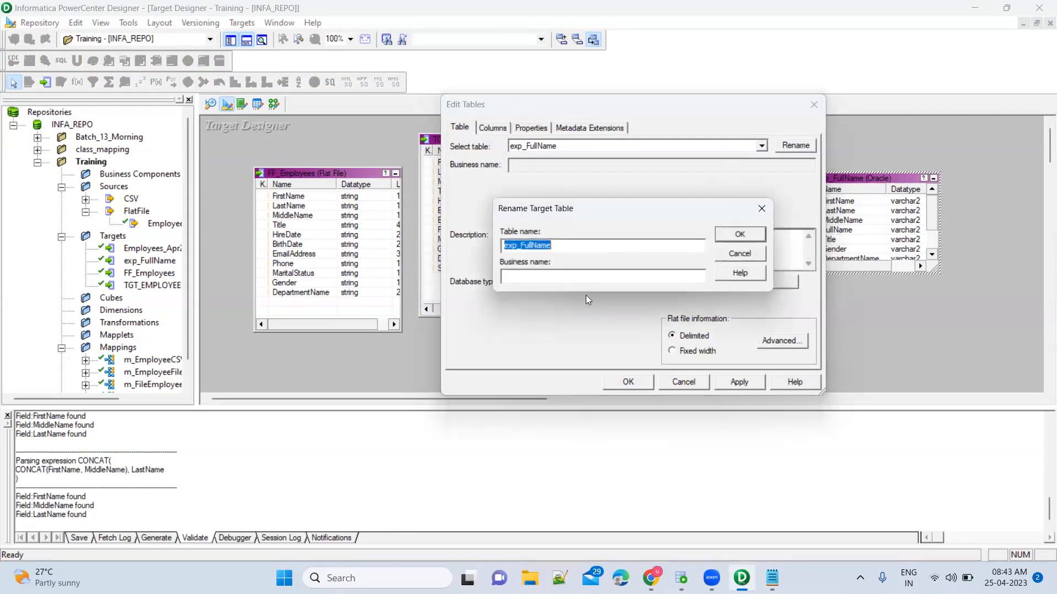
pyautogui.write('Employee_FullName')
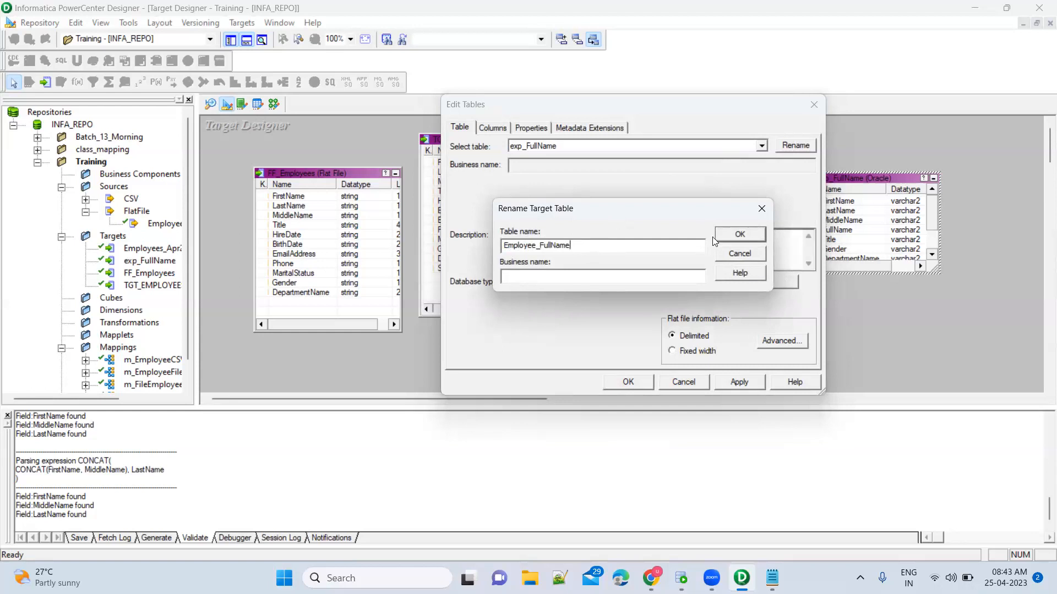
pyautogui.click(737, 235)
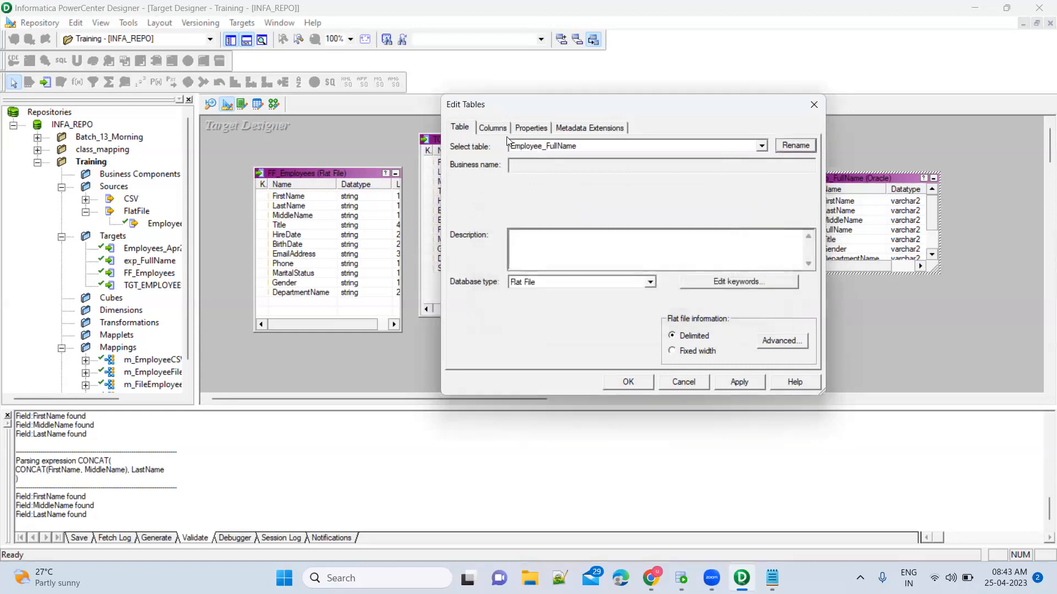
pyautogui.click(494, 129)
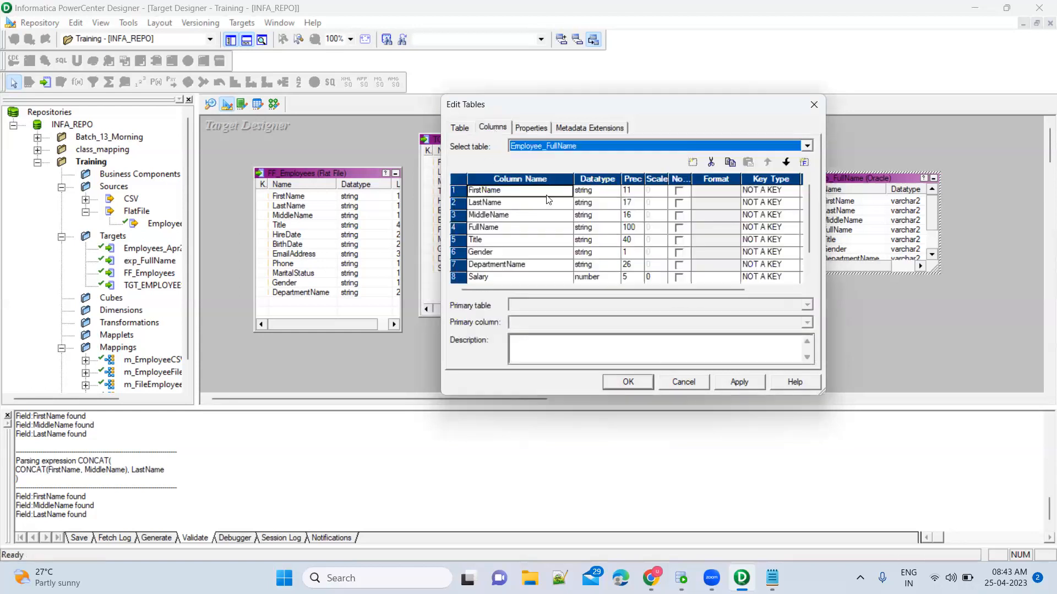
pyautogui.scroll(-1, 539, 274)
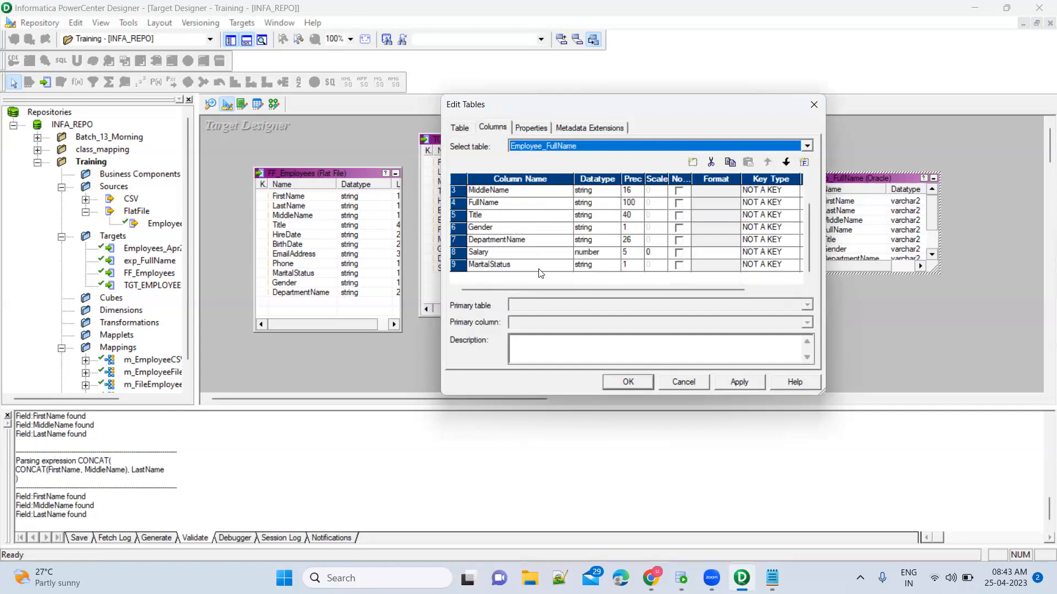
pyautogui.click(730, 384)
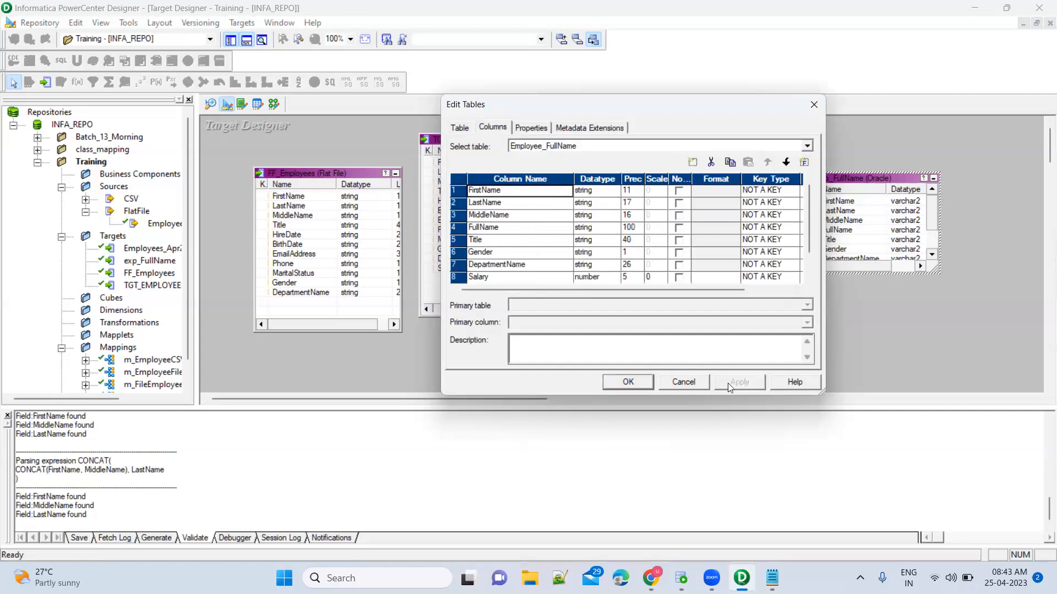
pyautogui.click(628, 382)
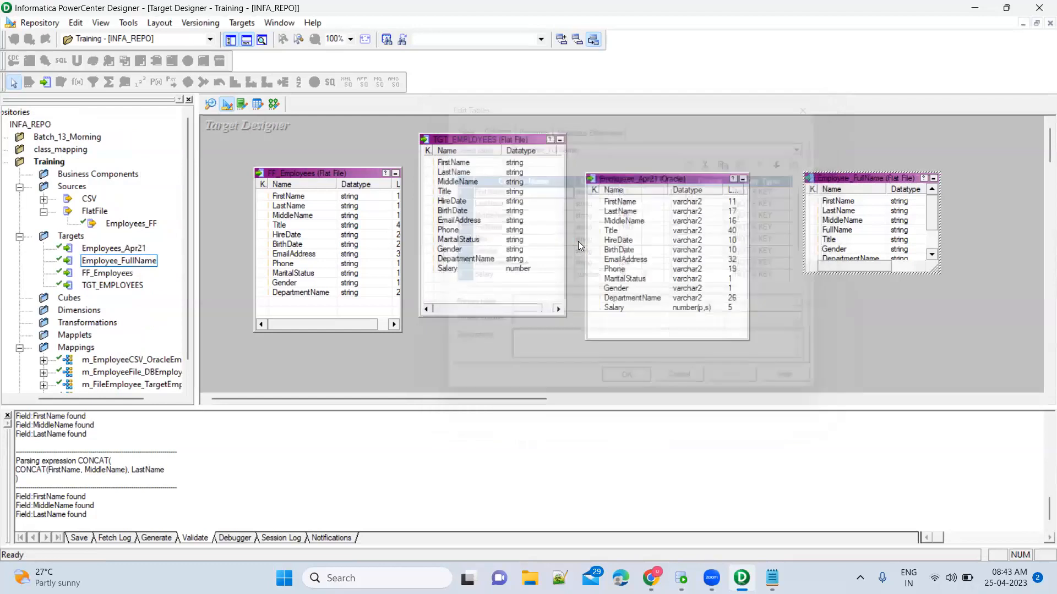
pyautogui.click(275, 104)
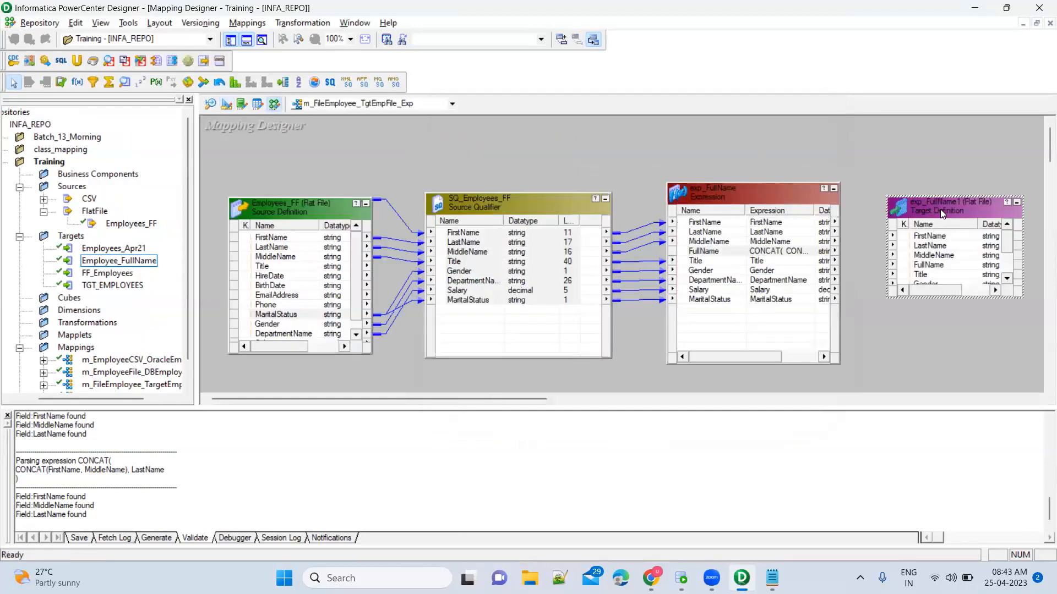
# Rename the mapping's Flat File target instance to Tgt_FF_Employee_FullName and apply the change.
pyautogui.doubleClick(940, 212)
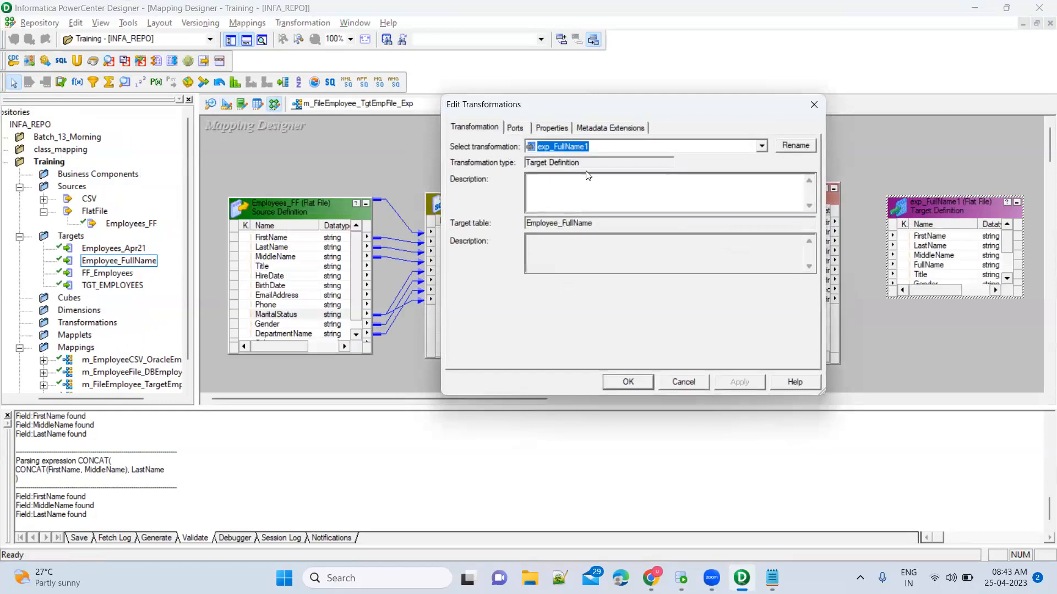
pyautogui.press('Escape')
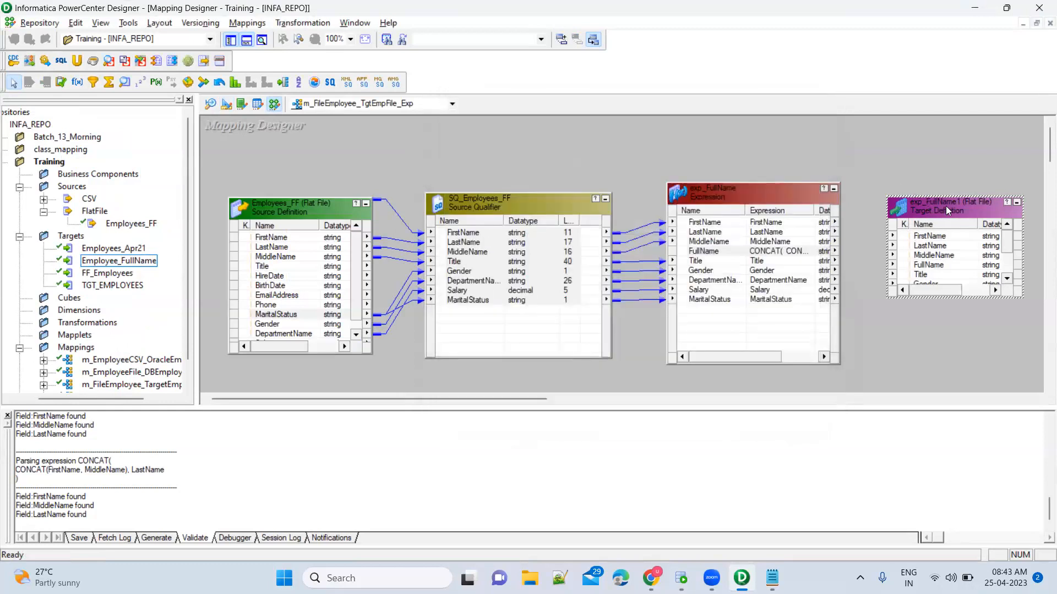
pyautogui.doubleClick(945, 206)
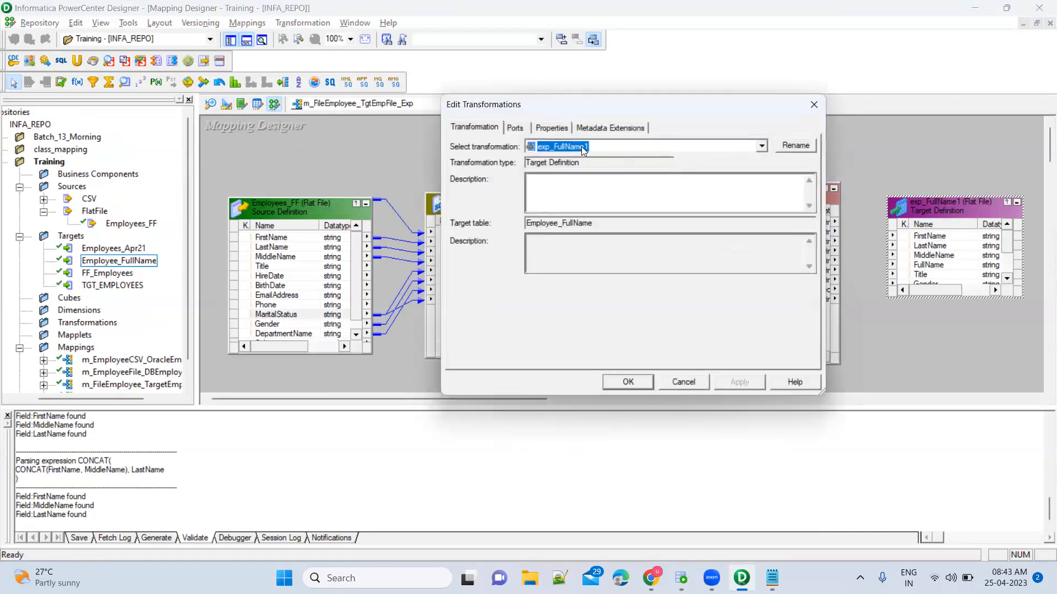
pyautogui.click(792, 147)
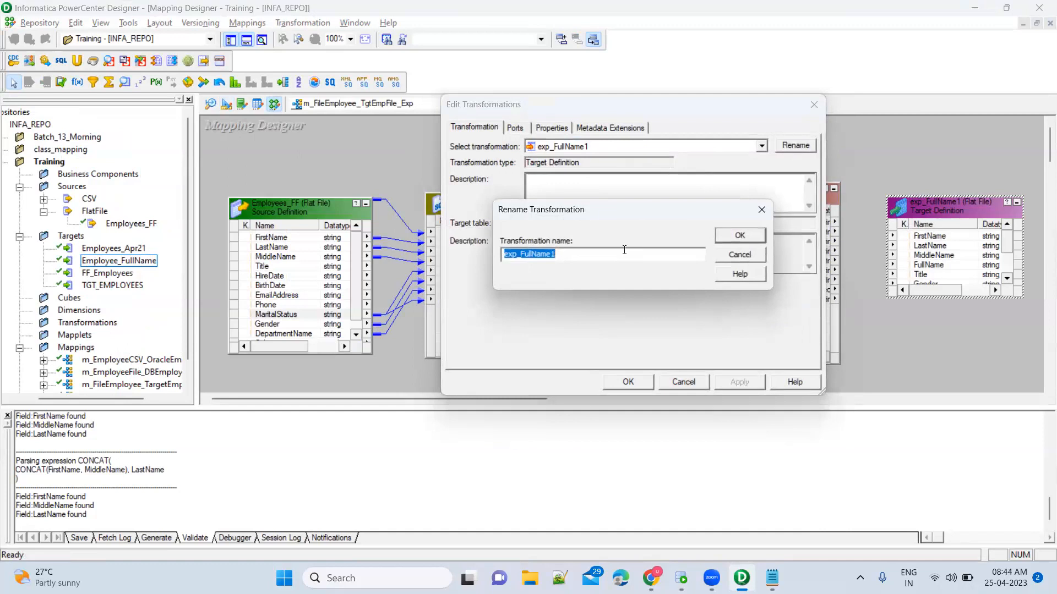
pyautogui.write('Tgt_FF_Employee_FullName')
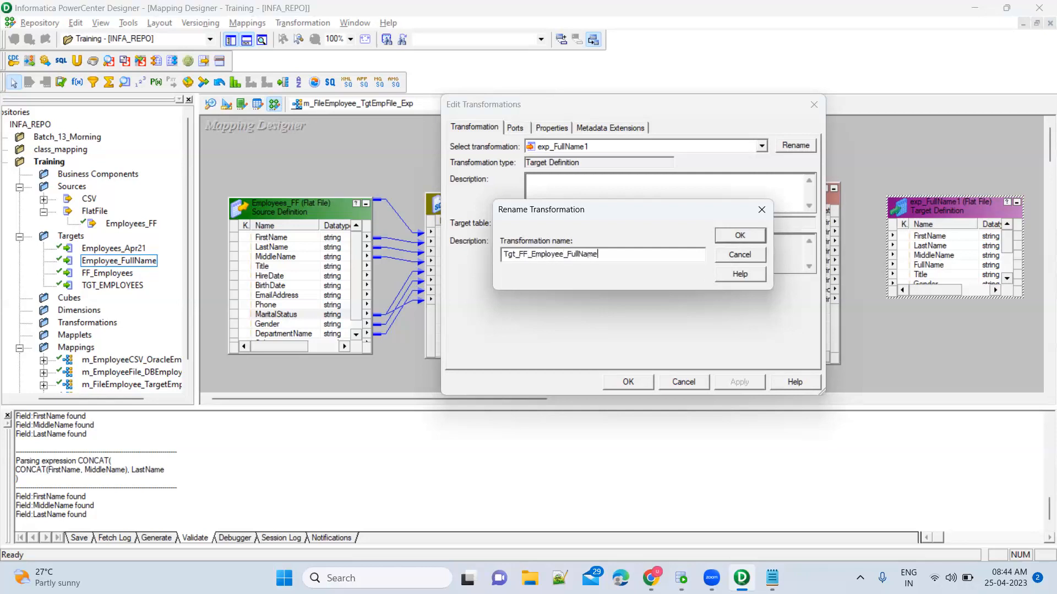
pyautogui.click(739, 237)
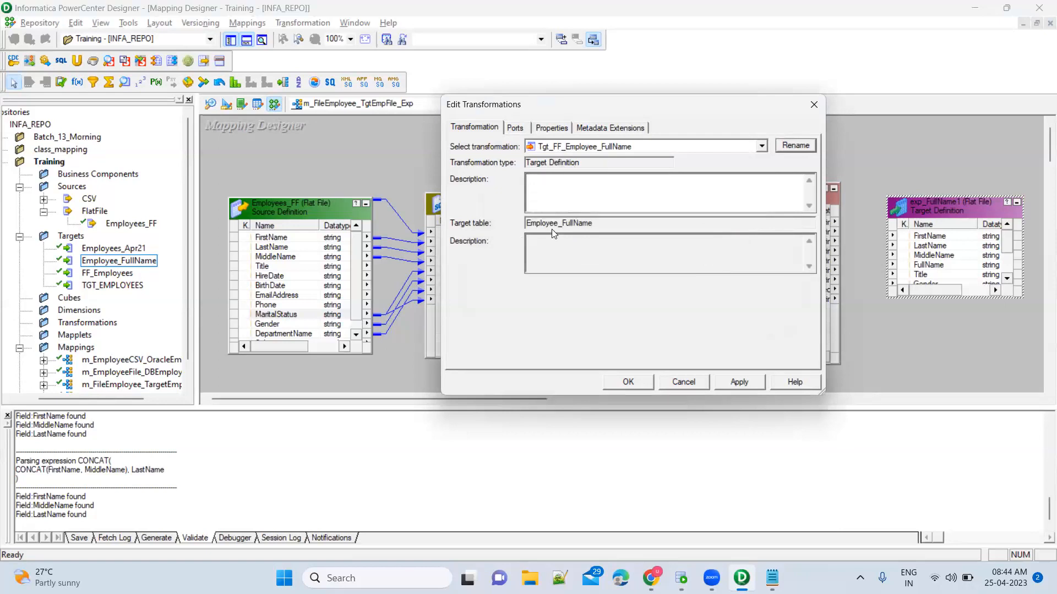
pyautogui.click(515, 128)
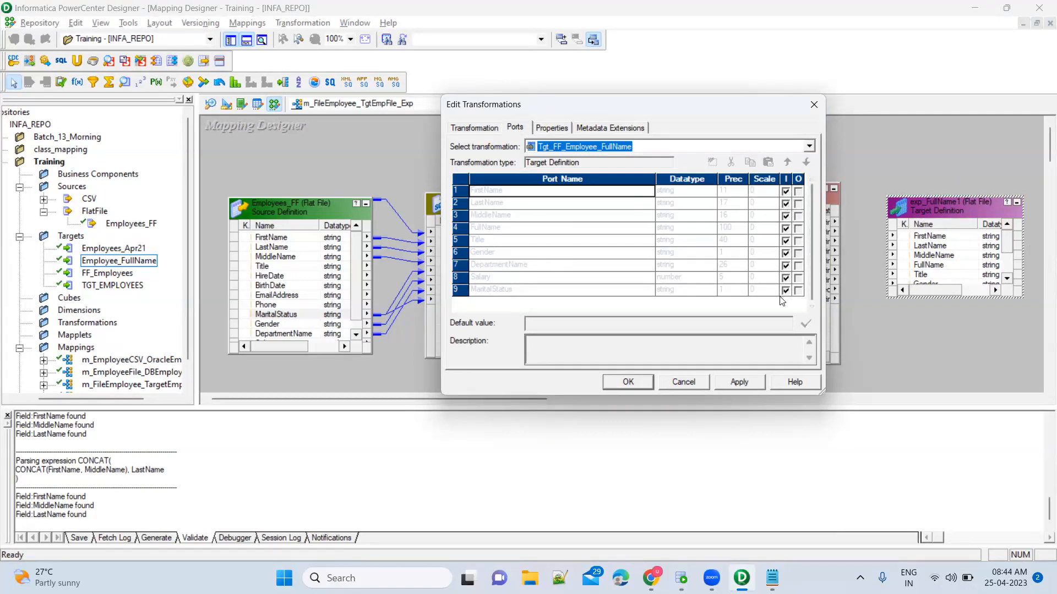
pyautogui.click(732, 383)
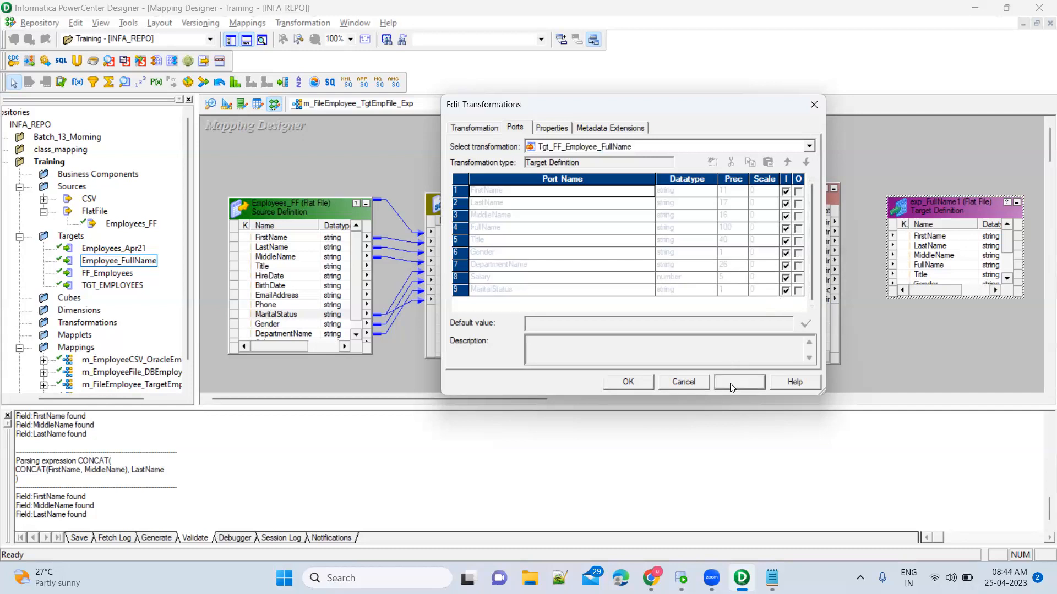
pyautogui.click(628, 382)
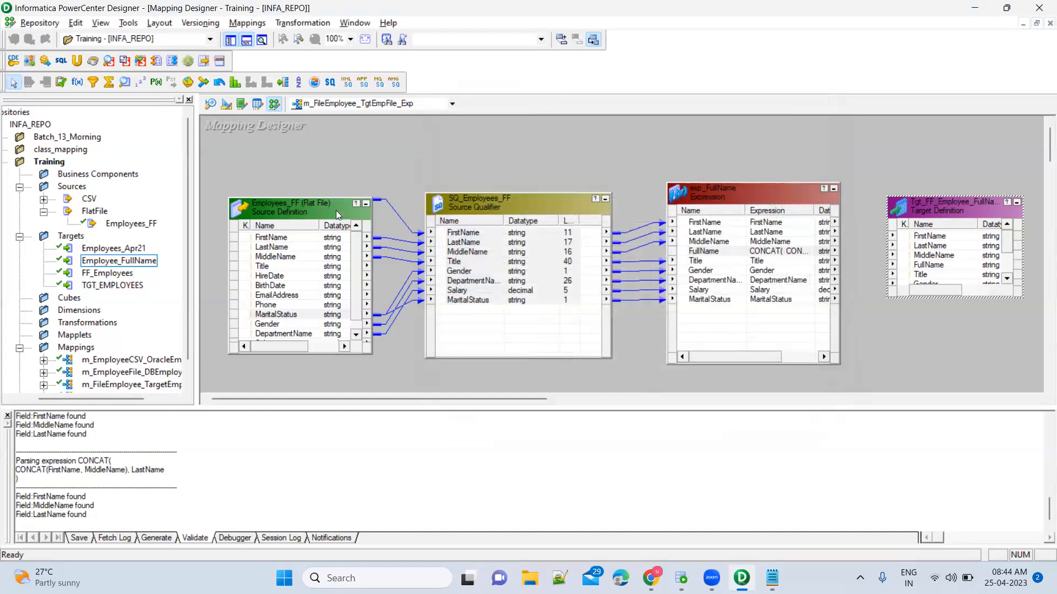
pyautogui.doubleClick(307, 209)
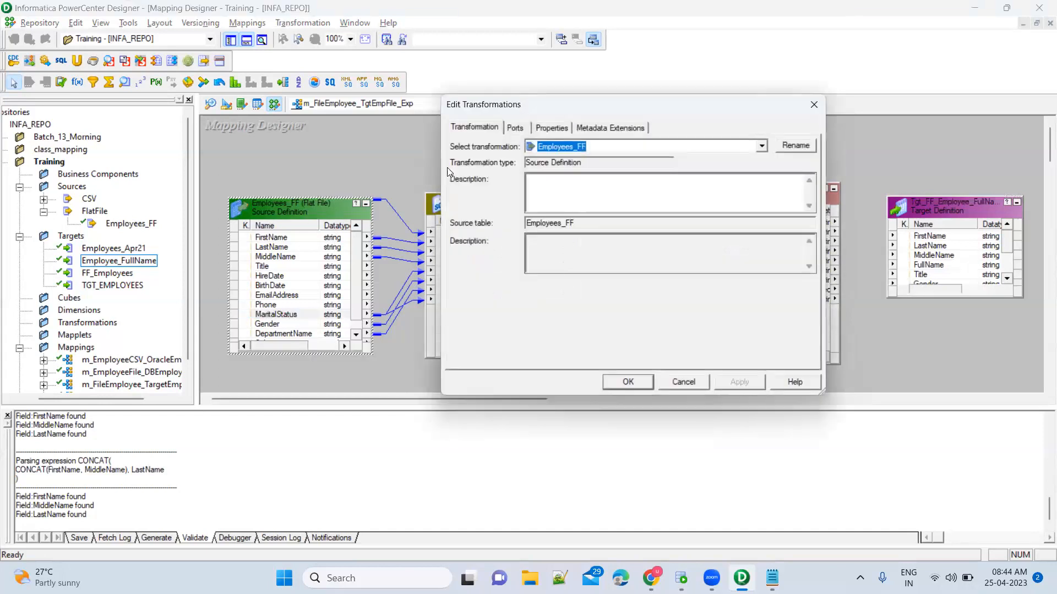
pyautogui.click(515, 128)
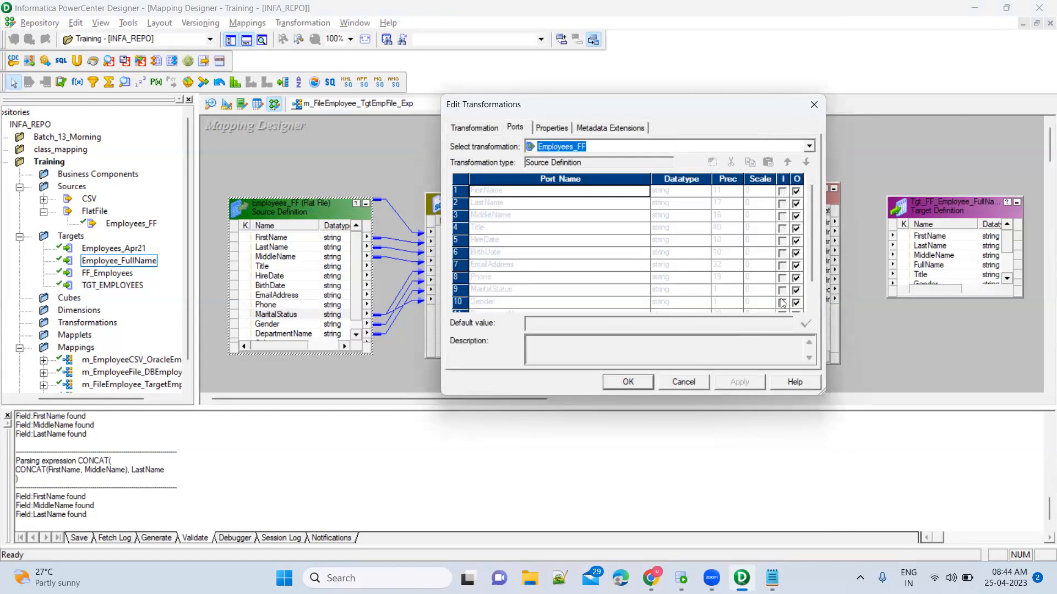
pyautogui.moveTo(811, 231); pyautogui.dragTo(813, 279)
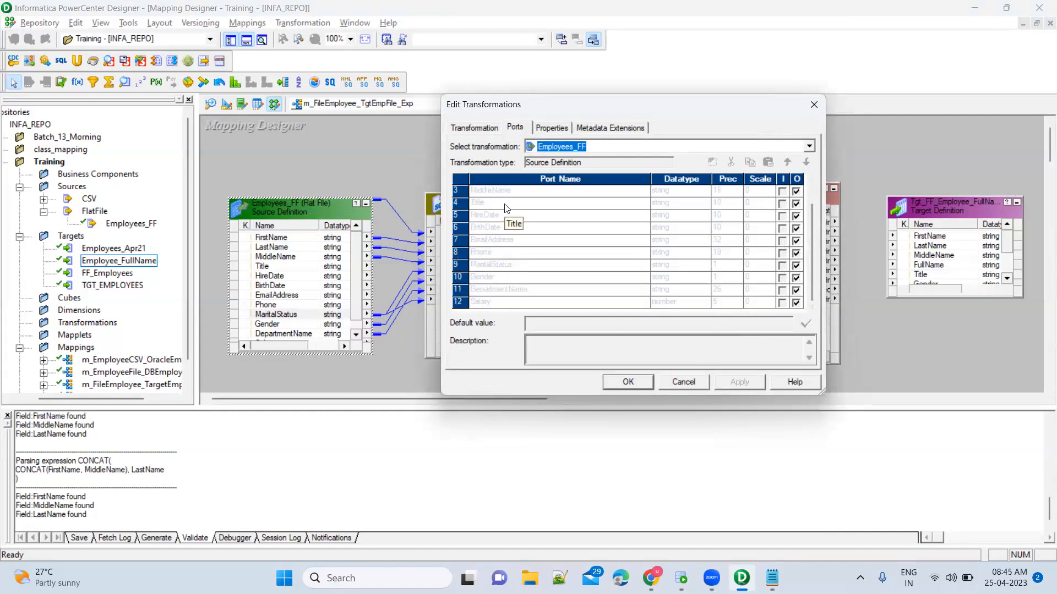
pyautogui.click(647, 388)
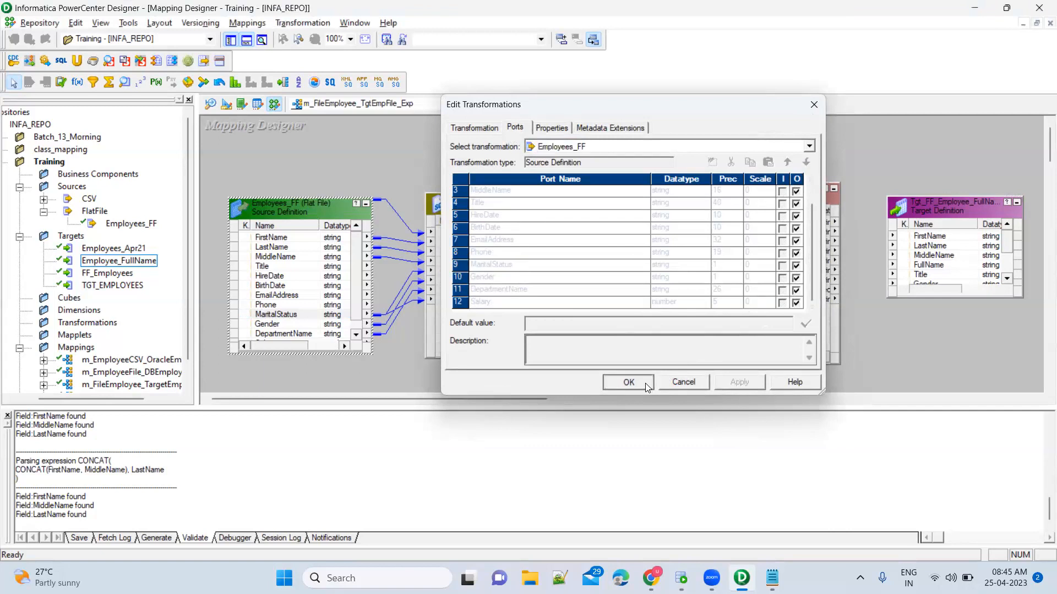
pyautogui.click(974, 300)
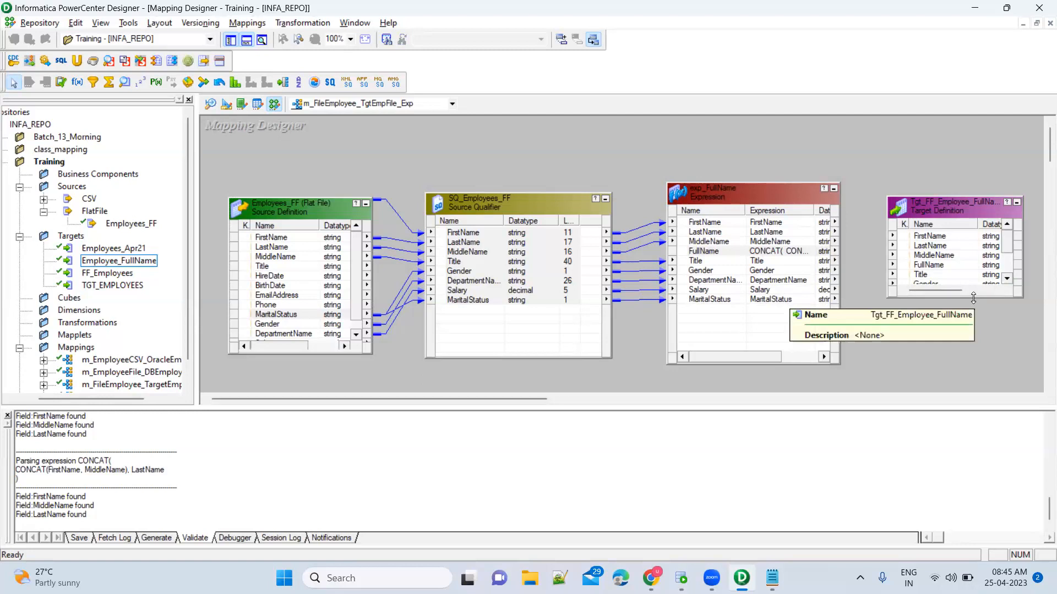
pyautogui.moveTo(973, 300); pyautogui.dragTo(973, 347)
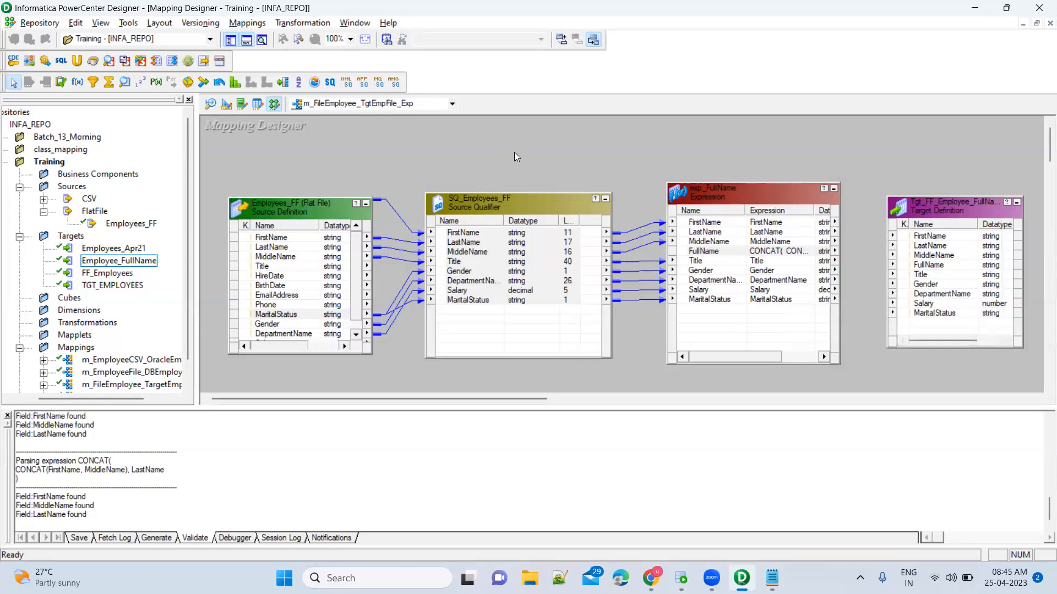
pyautogui.hotkey('ctrl', 's')
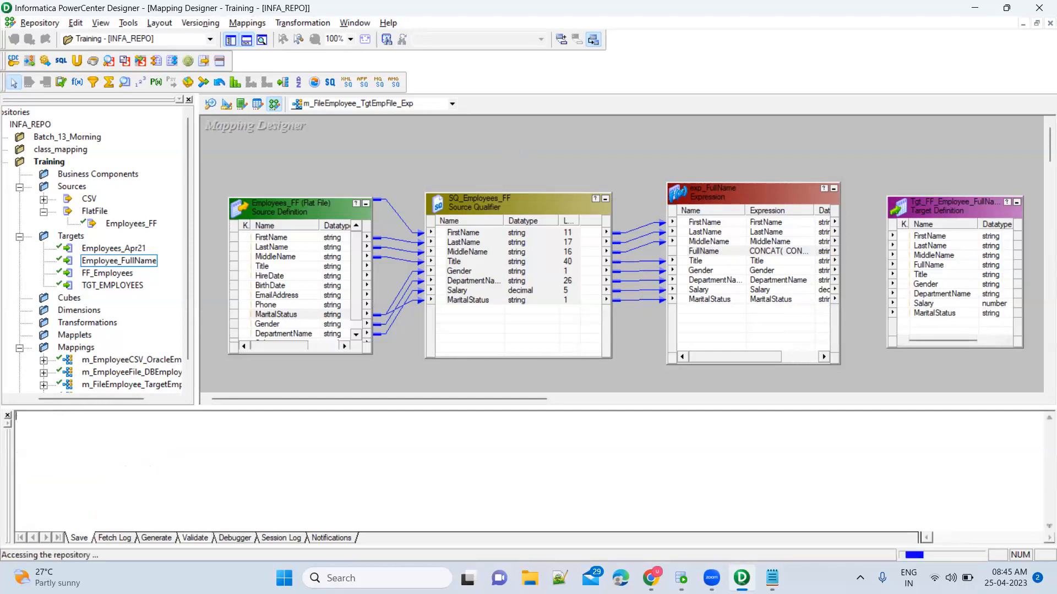
pyautogui.doubleClick(205, 488)
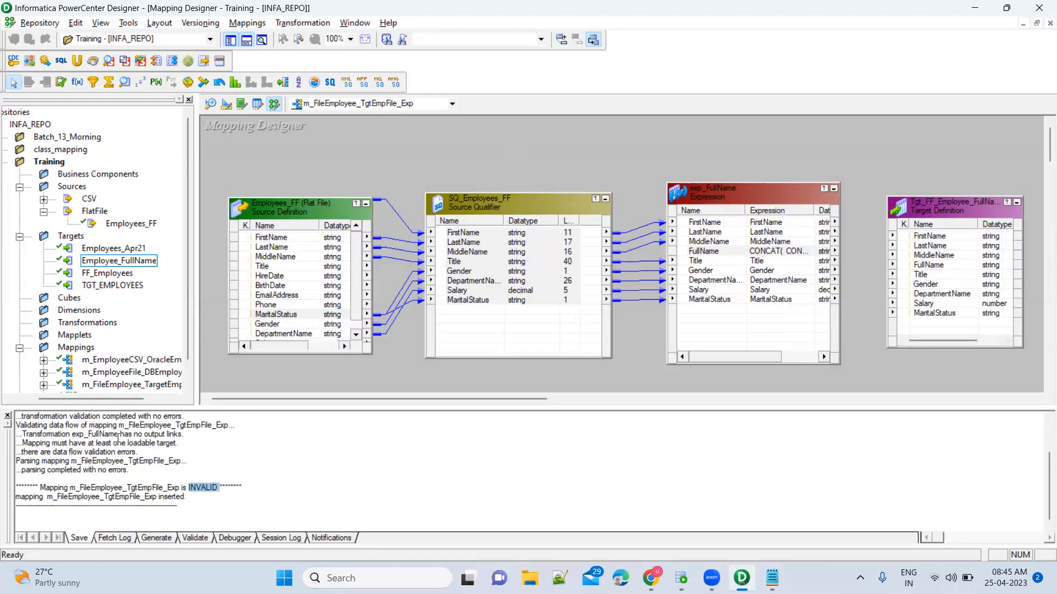
pyautogui.moveTo(78, 444); pyautogui.dragTo(177, 444)
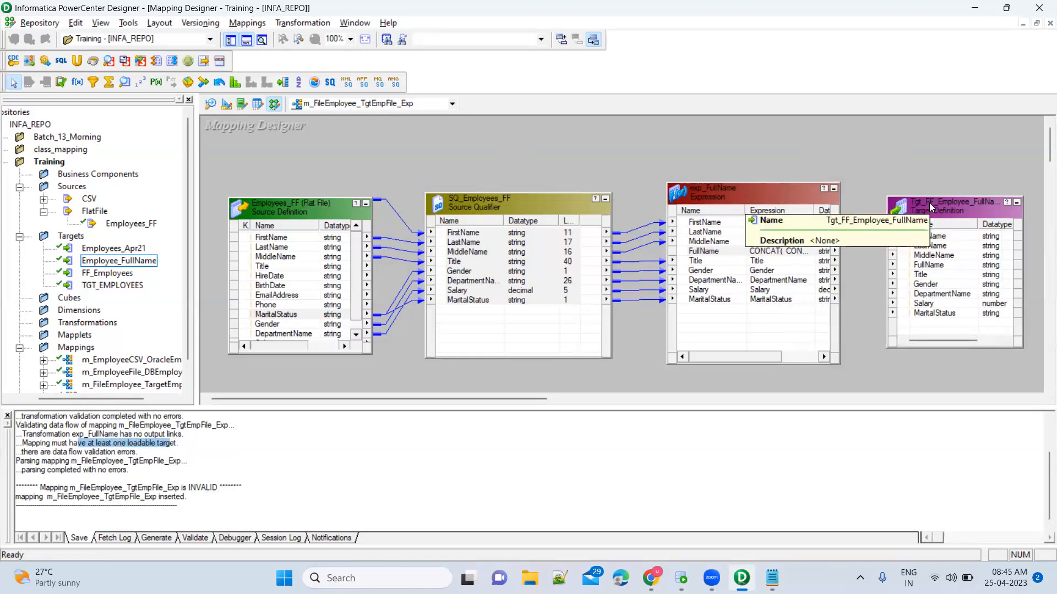
# Link exp_FullName's FirstName port to the target's FirstName column.
pyautogui.click(696, 227)
pyautogui.moveTo(696, 226); pyautogui.dragTo(932, 238)
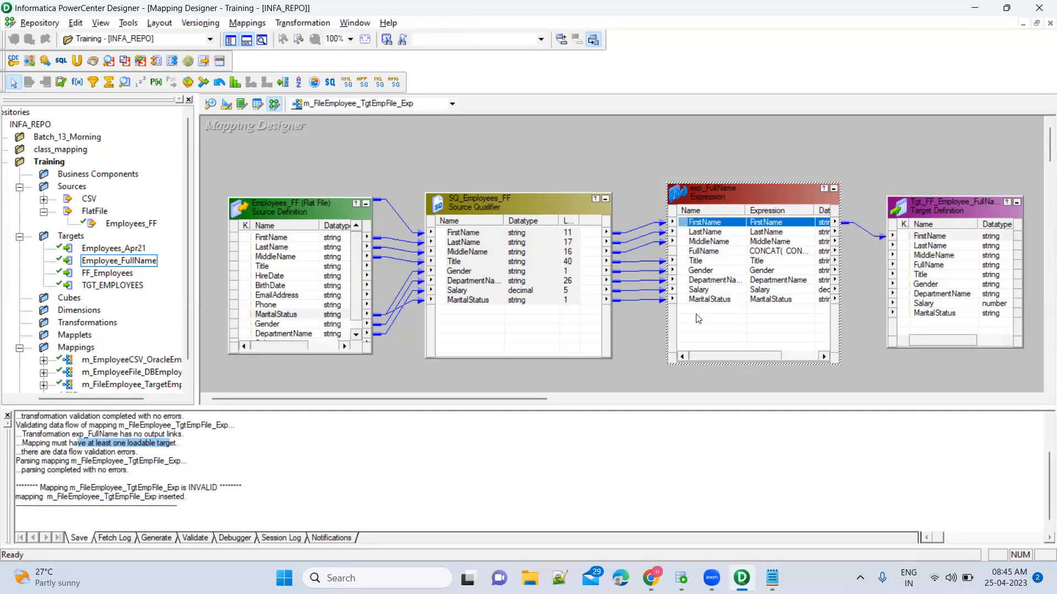
pyautogui.click(261, 477)
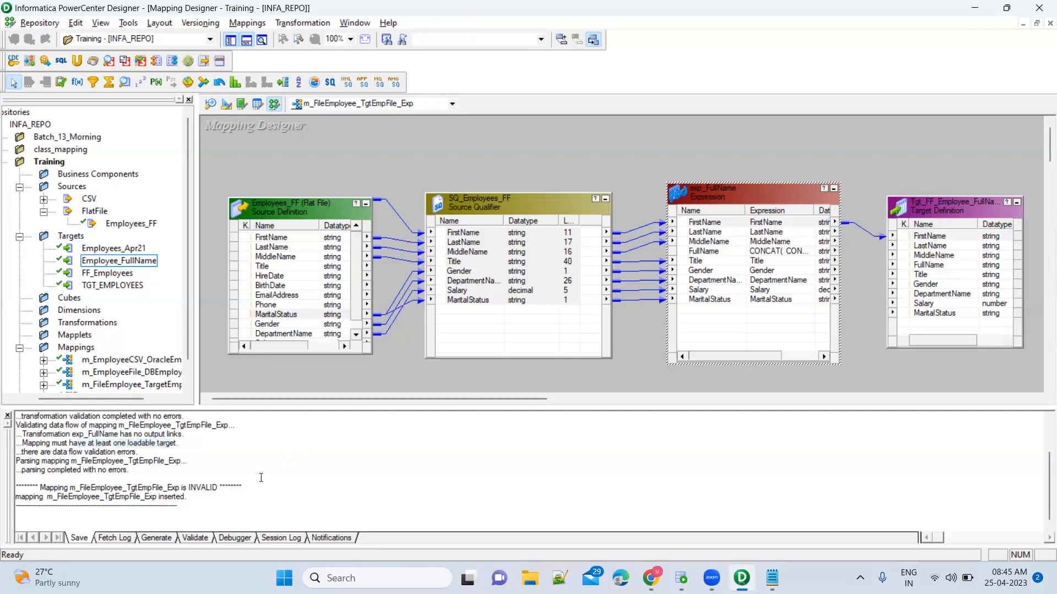
# Save the mapping and confirm m_FileEmployee_TgtEmpFile_Exp validates as VALID.
pyautogui.hotkey('ctrl', 's')
pyautogui.doubleClick(199, 487)
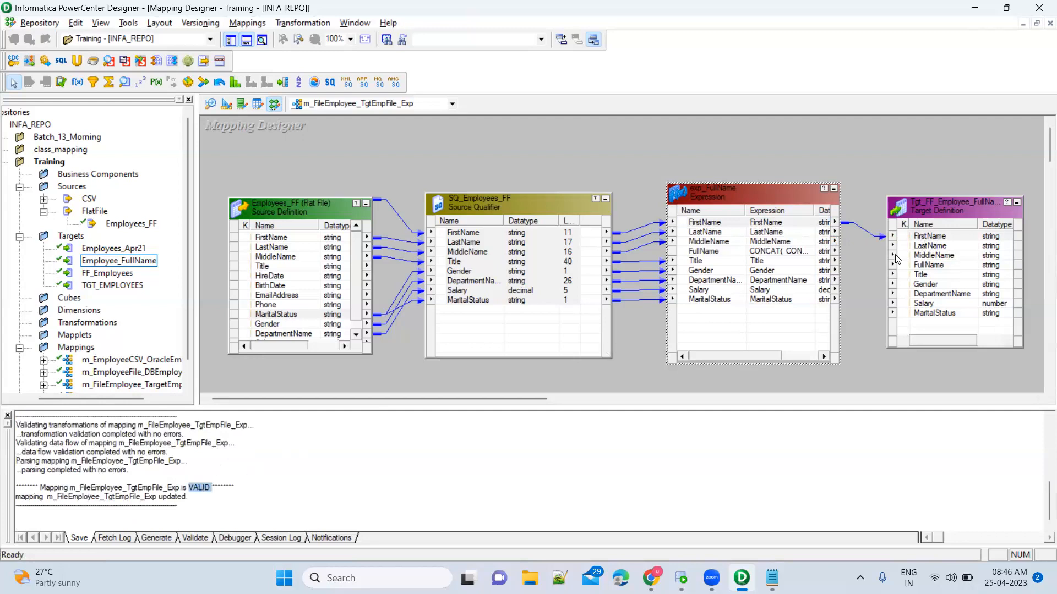
pyautogui.click(864, 230)
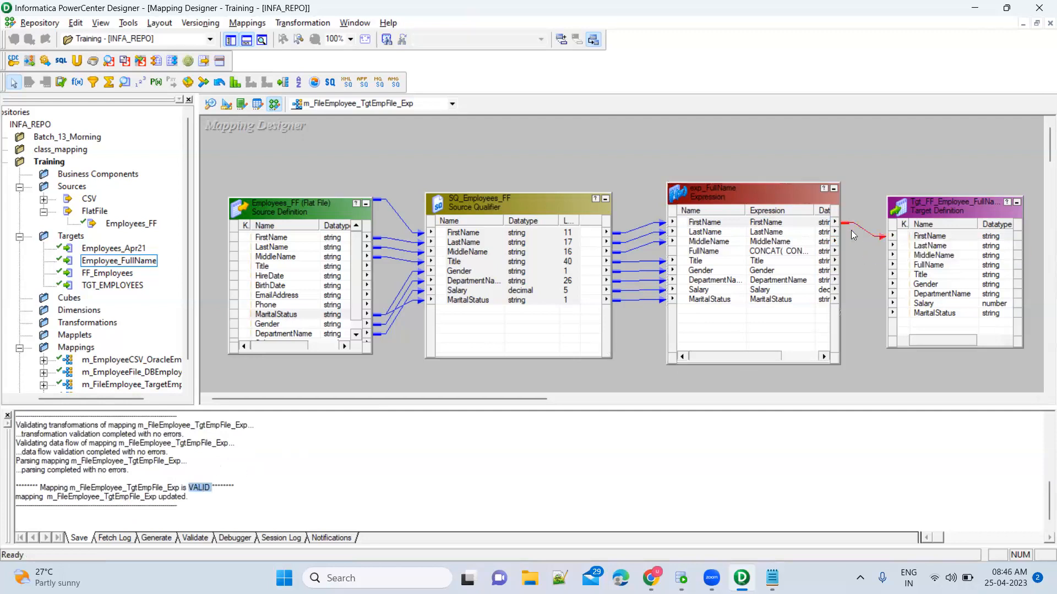
pyautogui.click(941, 248)
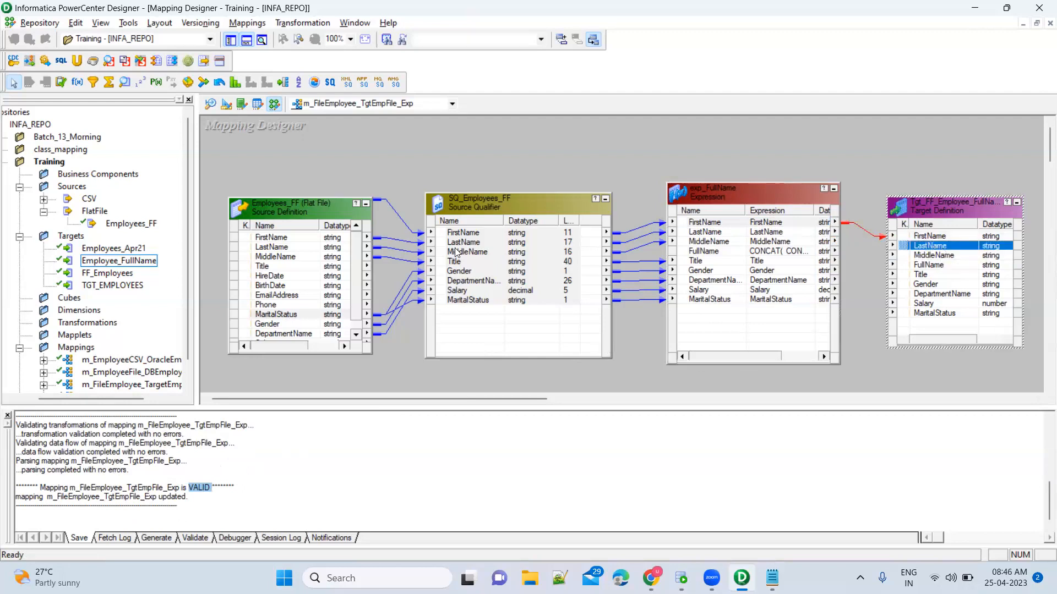
pyautogui.click(876, 147)
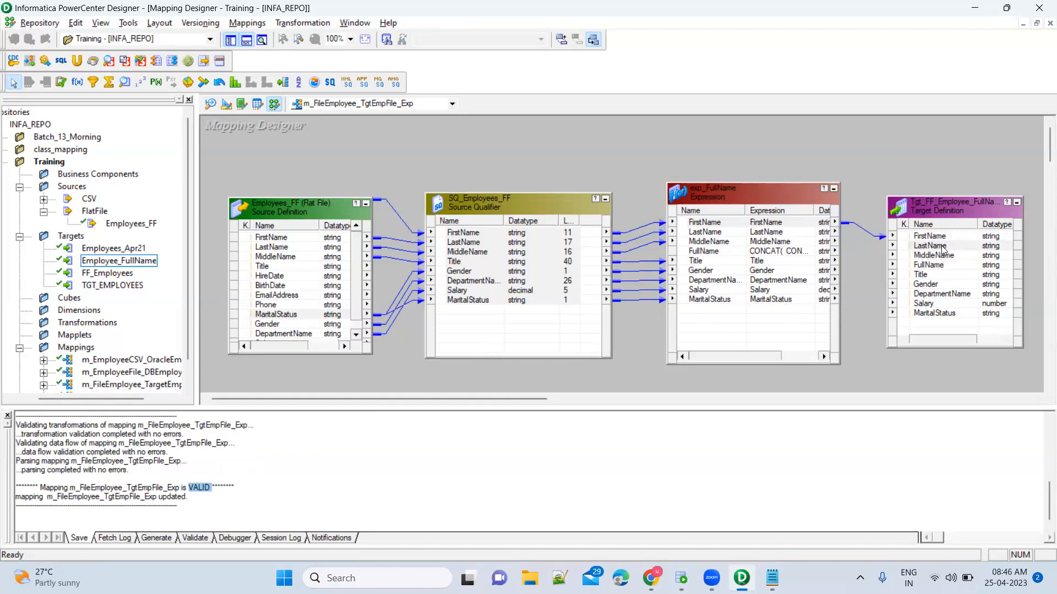
# Link the LastName and MiddleName ports to the target's matching columns.
pyautogui.click(782, 233)
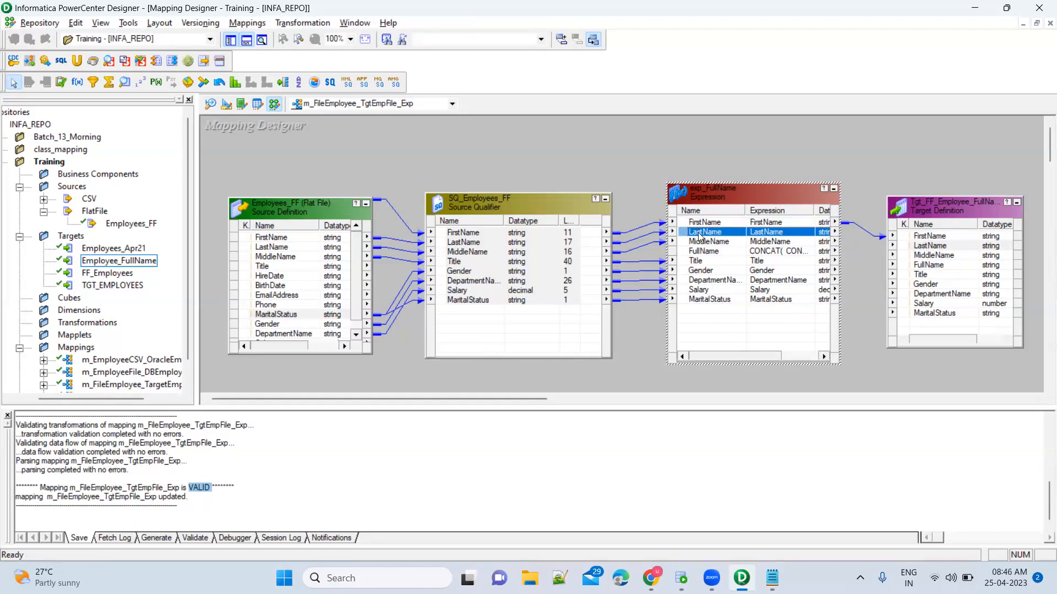
pyautogui.moveTo(927, 253); pyautogui.dragTo(934, 248)
pyautogui.click(750, 242)
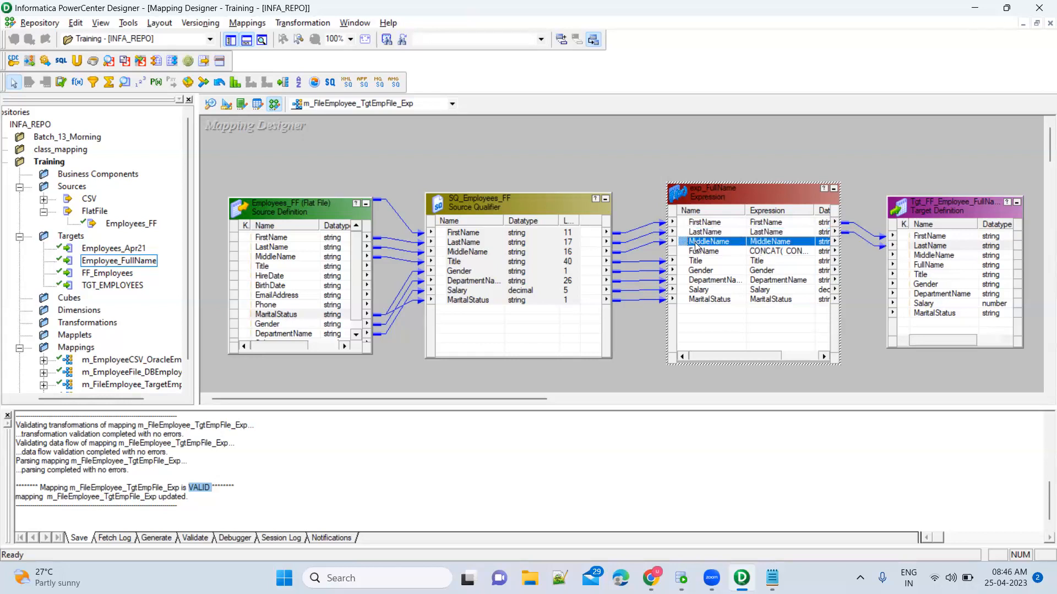
pyautogui.keyDown('shift'); pyautogui.click(706, 300); pyautogui.keyUp('shift')
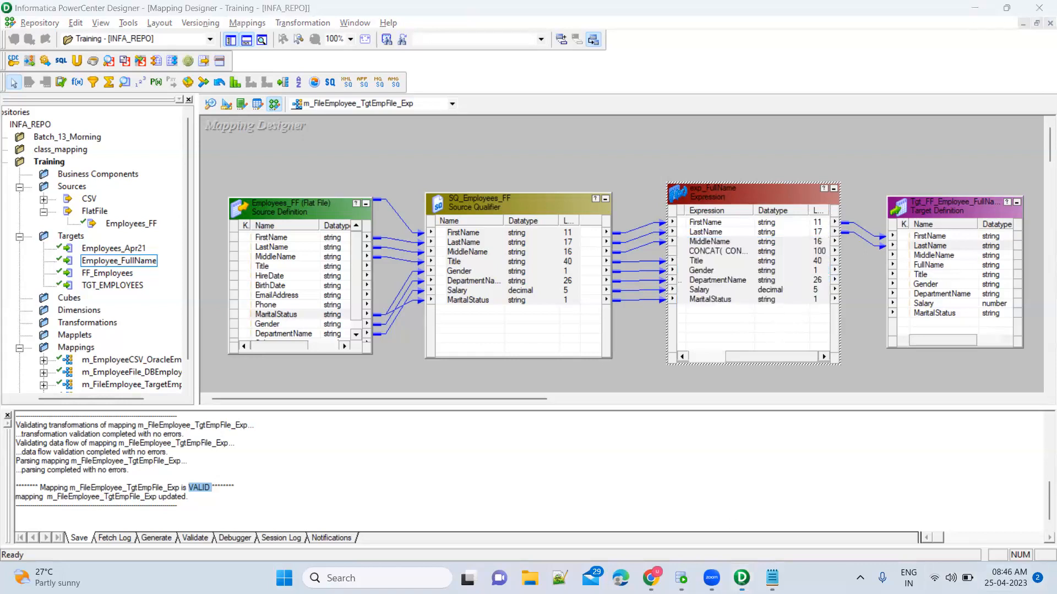
pyautogui.click(697, 245)
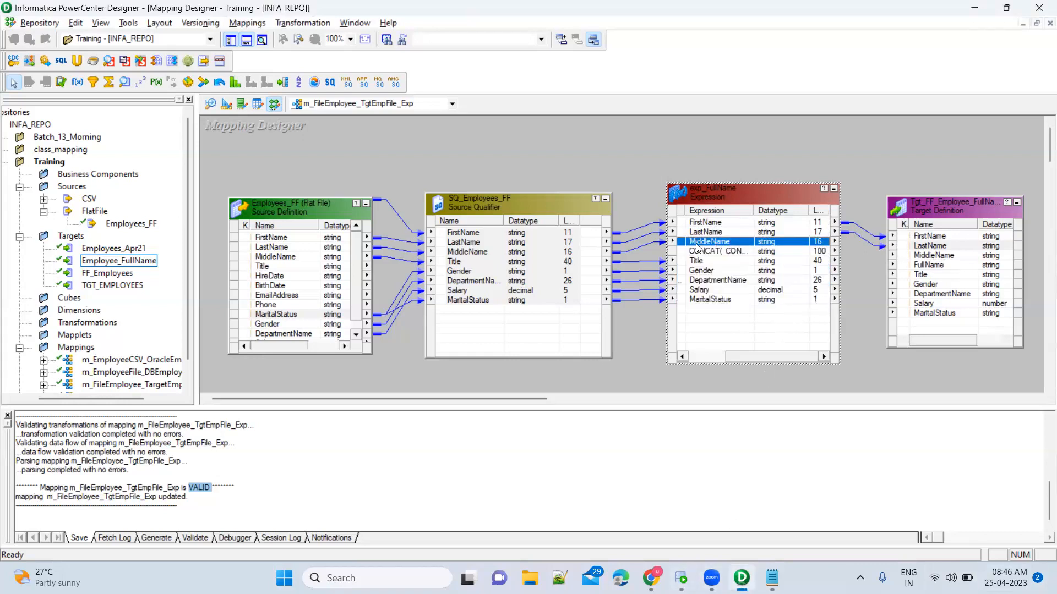
pyautogui.moveTo(684, 242); pyautogui.dragTo(870, 271)
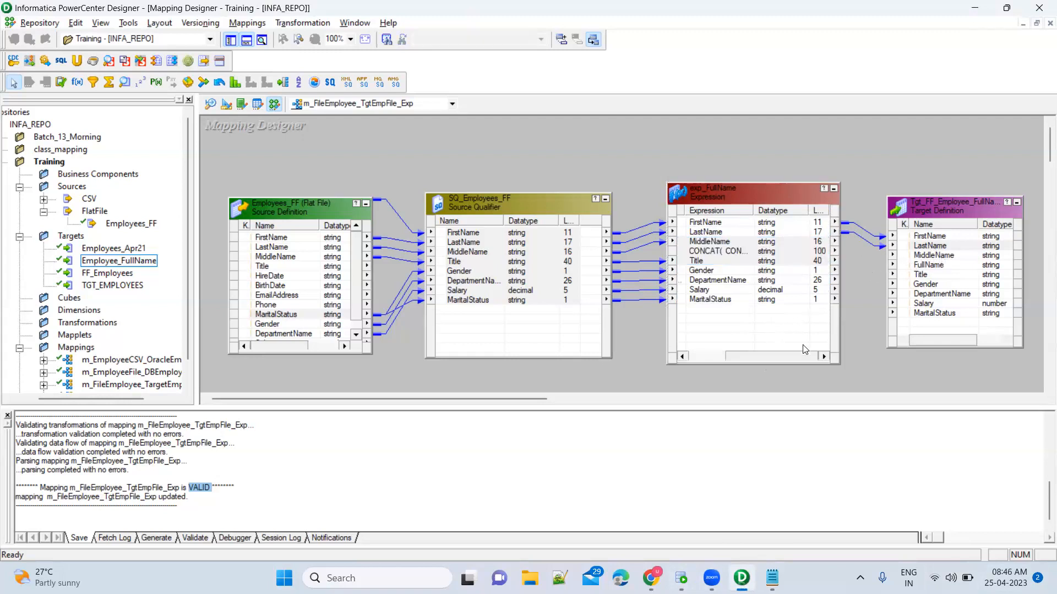
pyautogui.moveTo(798, 356); pyautogui.dragTo(740, 355)
pyautogui.click(709, 243)
pyautogui.moveTo(683, 243); pyautogui.dragTo(918, 257)
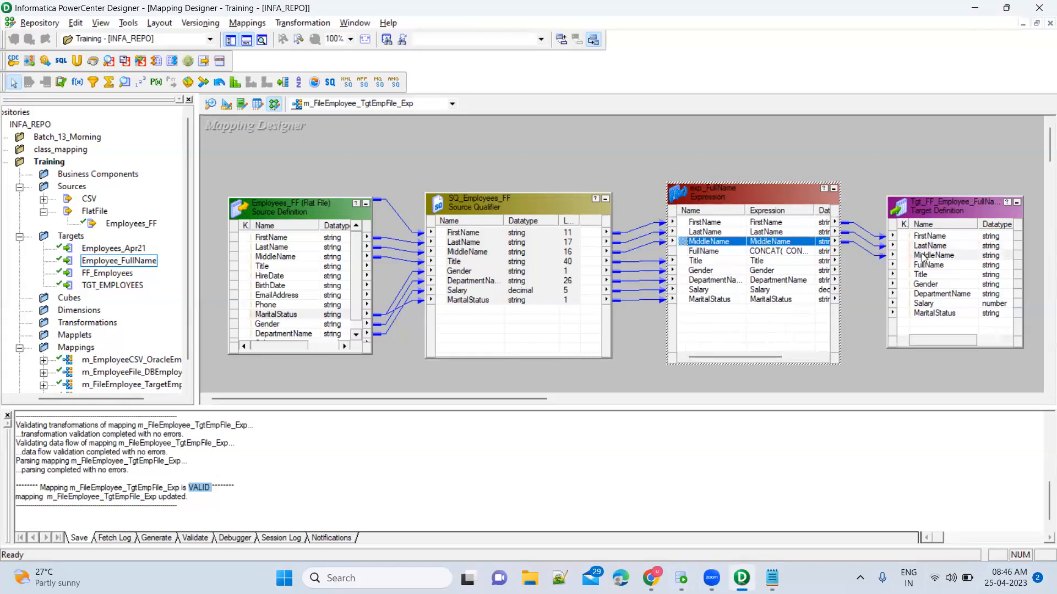
# Link FullName, Title, Gender, DepartmentName, Salary and MaritalStatus to the matching target columns.
pyautogui.click(764, 254)
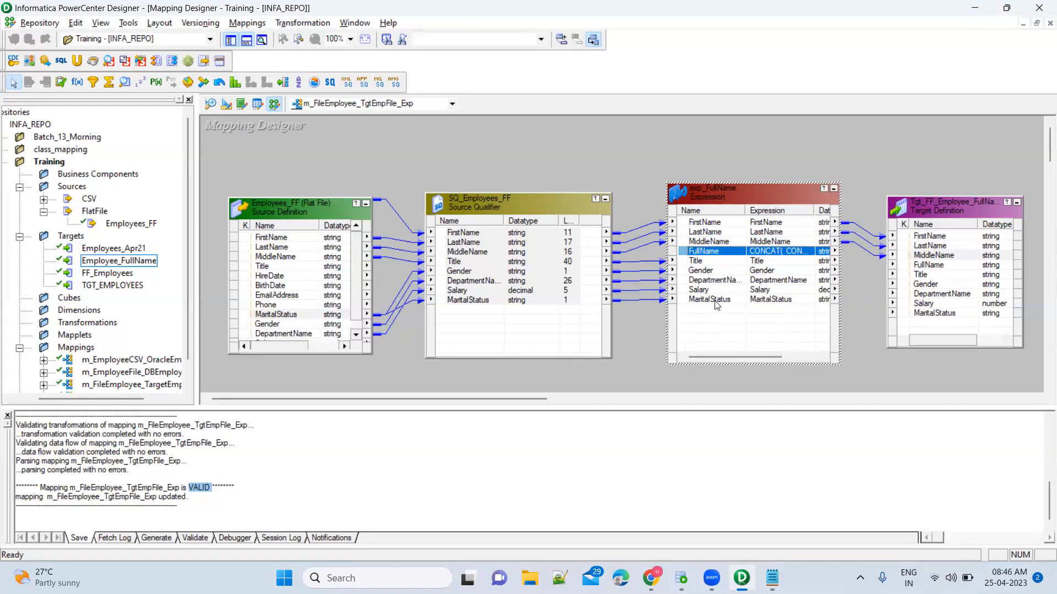
pyautogui.click(711, 260)
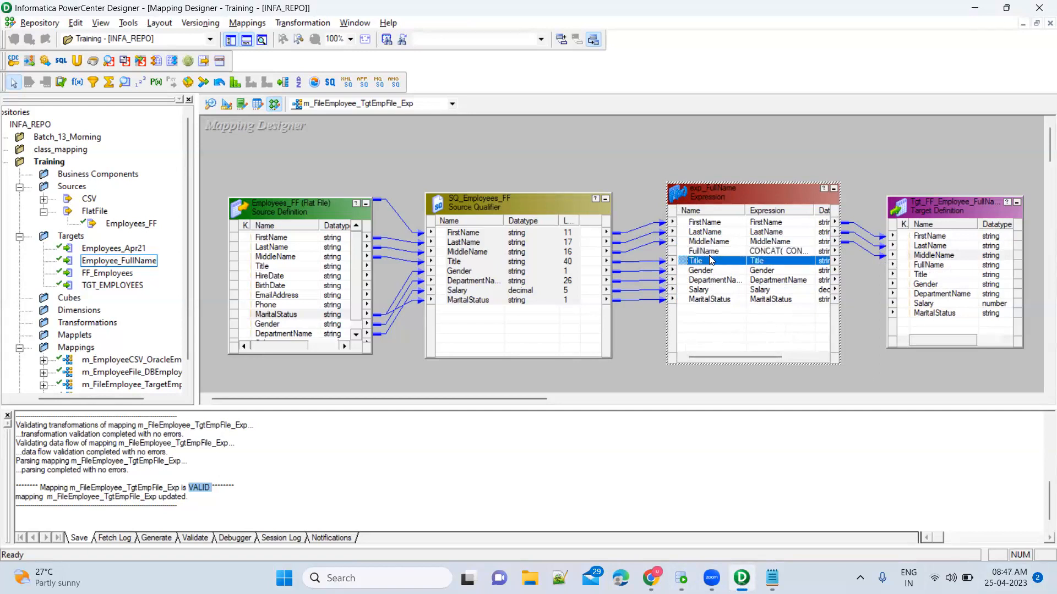
pyautogui.click(706, 253)
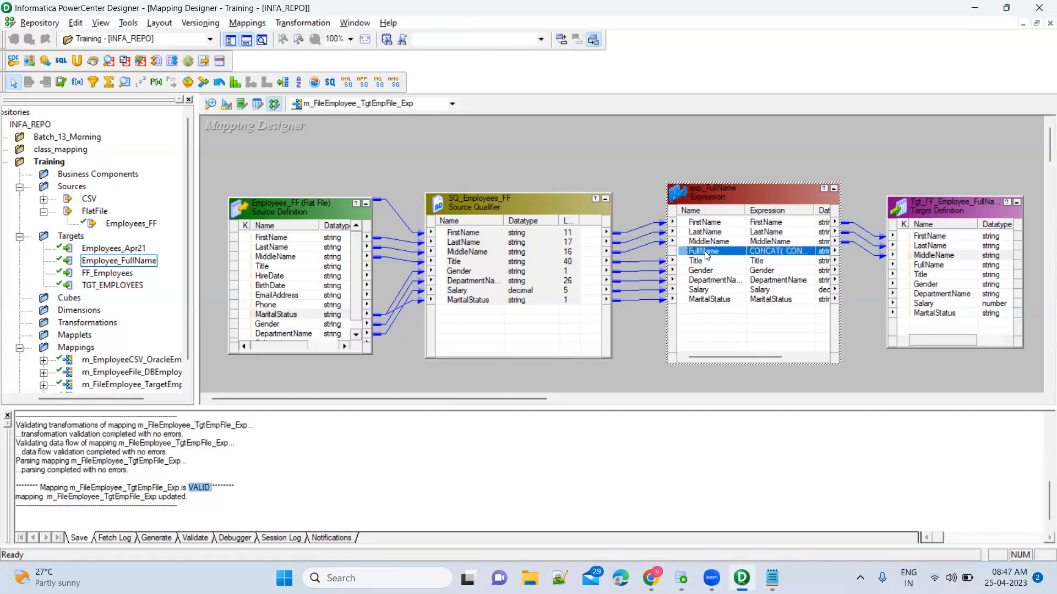
pyautogui.keyDown('shift'); pyautogui.click(721, 300); pyautogui.keyUp('shift')
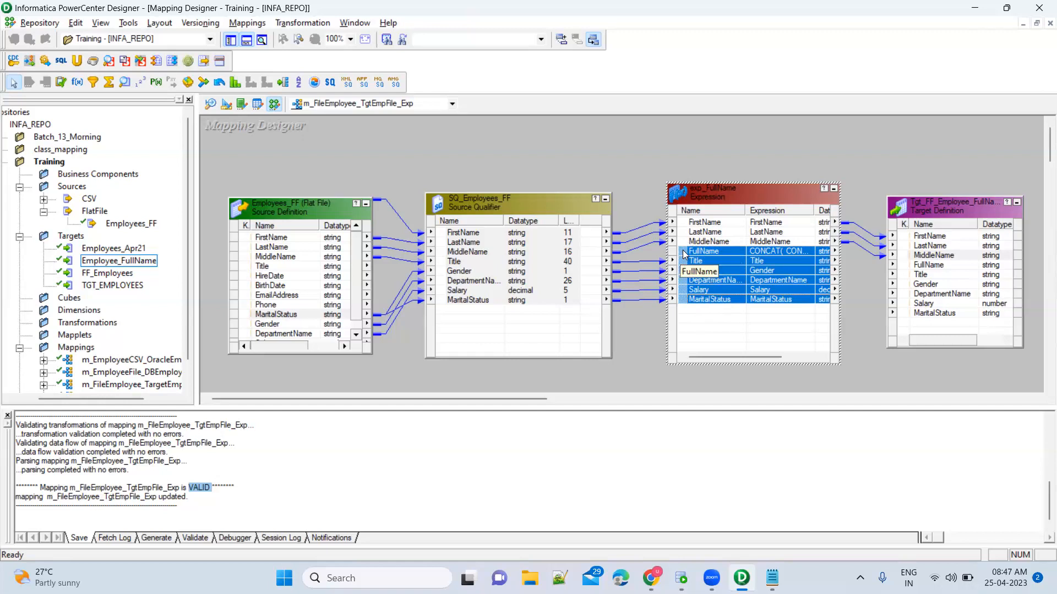
pyautogui.moveTo(682, 249); pyautogui.dragTo(934, 268)
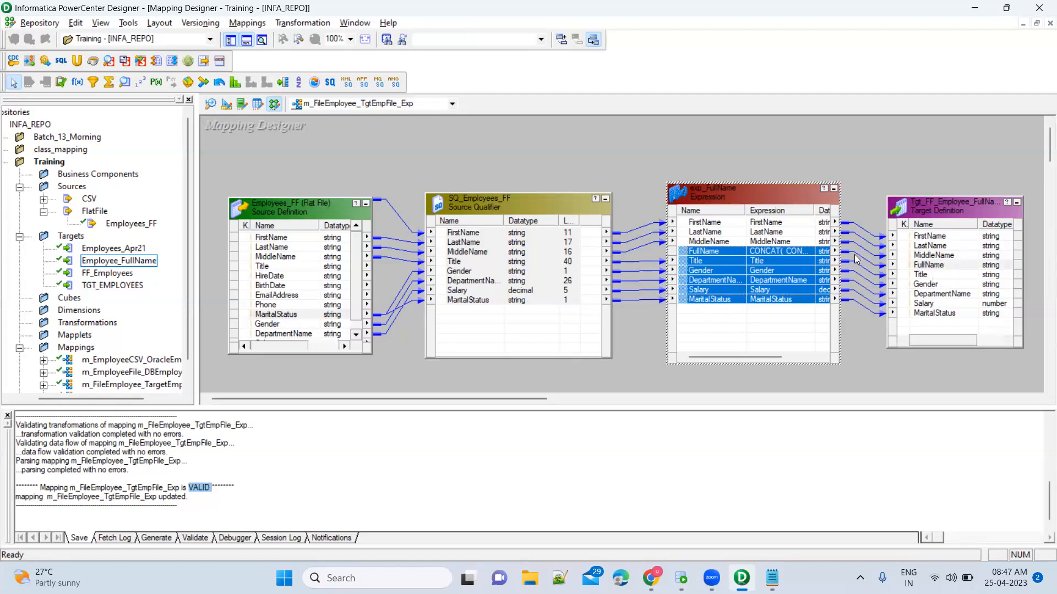
pyautogui.click(860, 207)
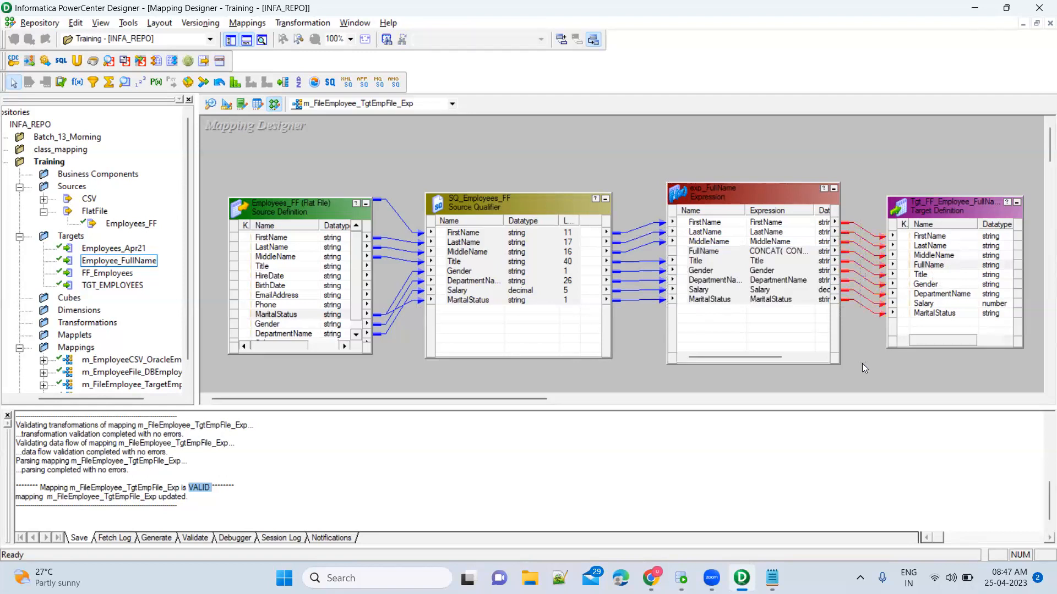
pyautogui.click(862, 364)
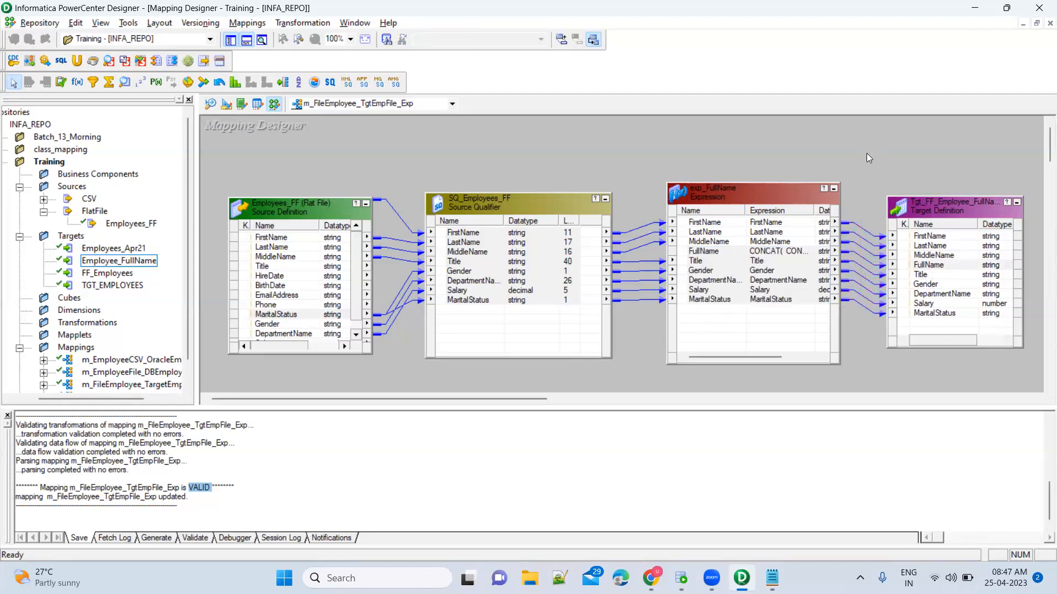
# Save the fully linked mapping and confirm it reports VALID in the save log.
pyautogui.hotkey('ctrl', 's')
pyautogui.doubleClick(197, 488)
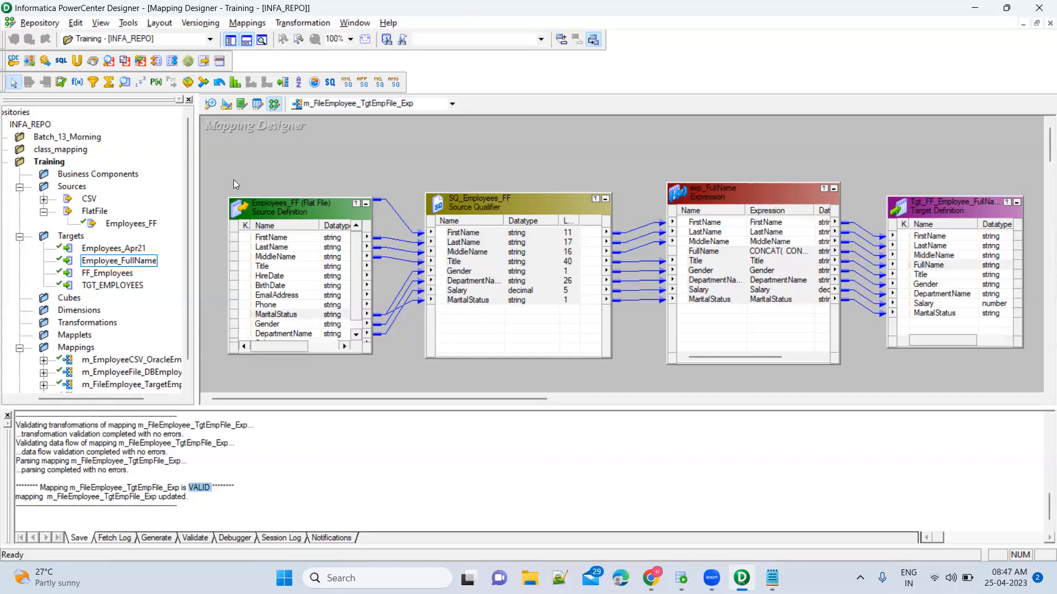
pyautogui.moveTo(216, 171); pyautogui.dragTo(1040, 380)
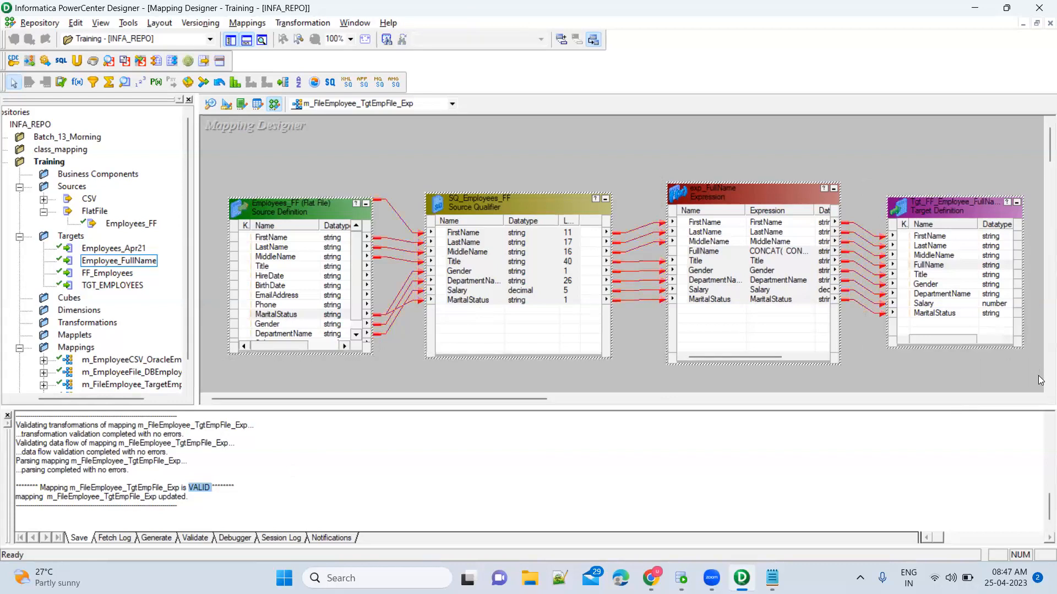
pyautogui.click(1014, 379)
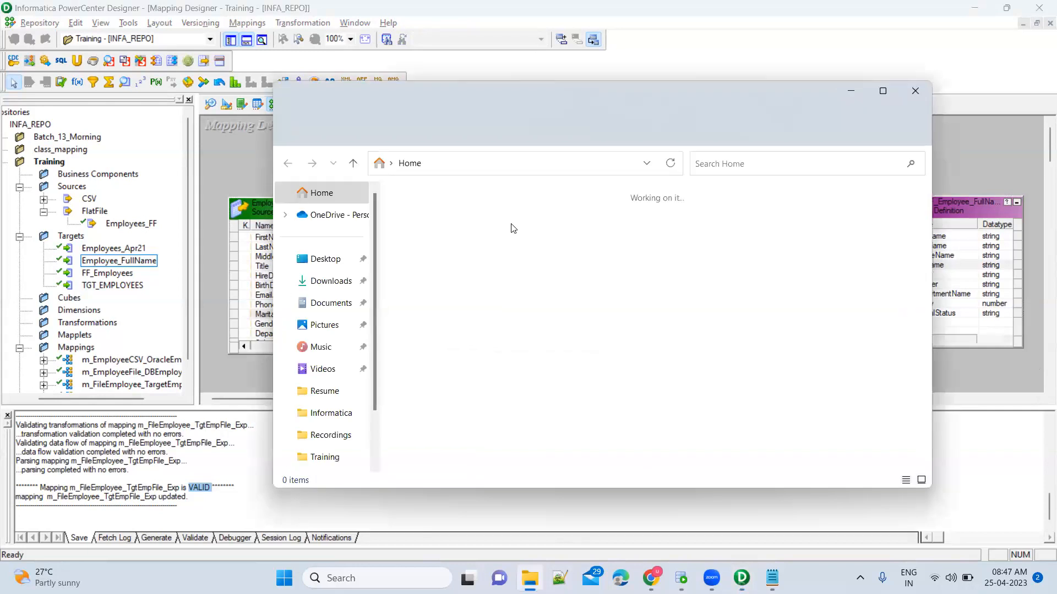
# Confirm Employees.csv sits in the Informatica Training source files folder, then minimize Explorer.
pyautogui.click(333, 414)
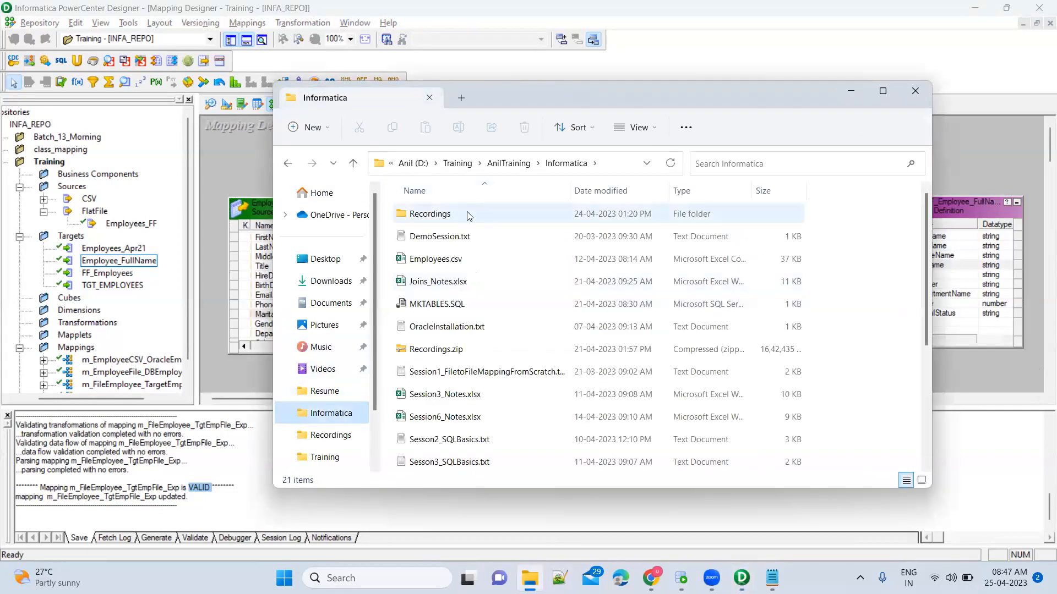
pyautogui.click(325, 458)
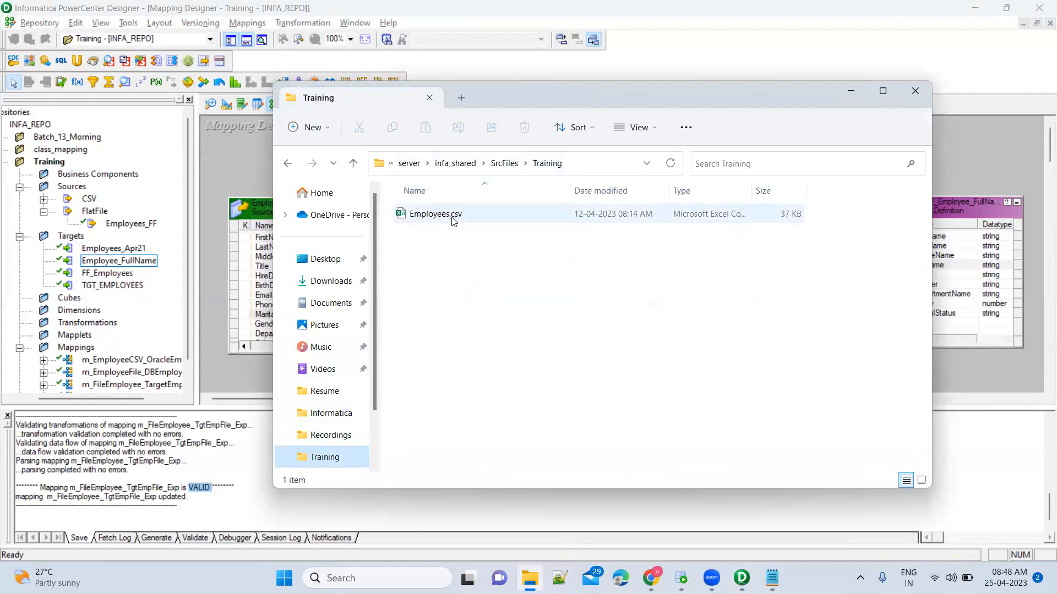
pyautogui.click(471, 219)
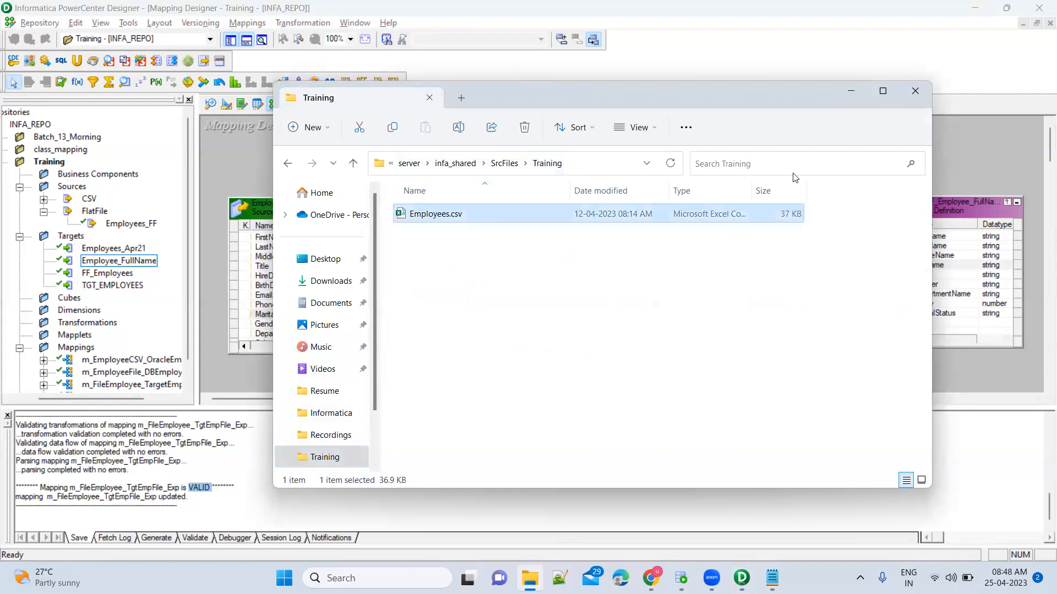
pyautogui.click(851, 94)
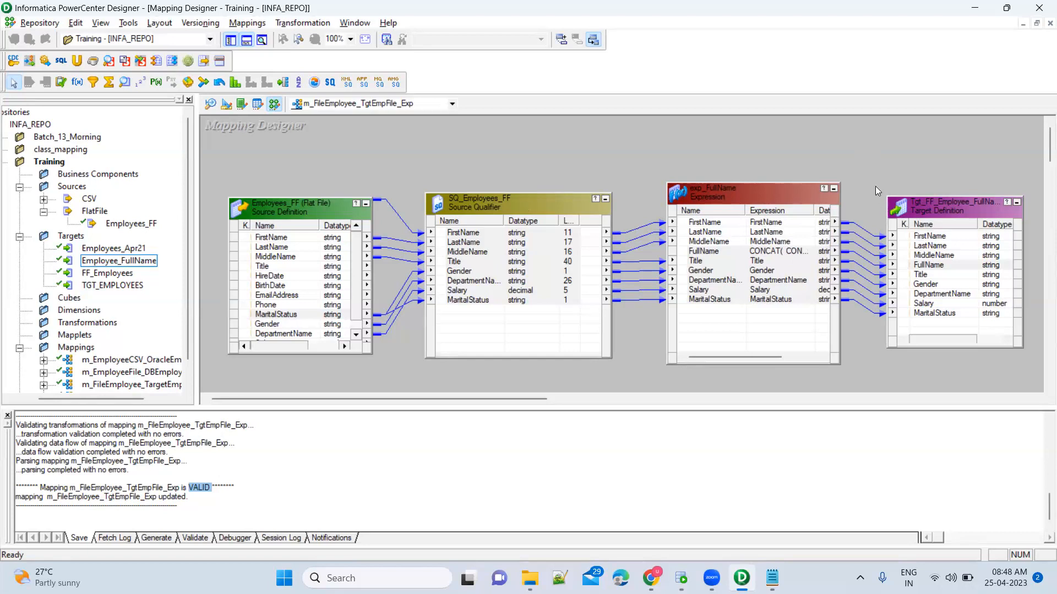
# Select and deselect the target definition, then bring up Oracle SQL Developer's employees_apr24 query.
pyautogui.moveTo(870, 175)
pyautogui.mouseDown()
pyautogui.moveTo(960, 325)
pyautogui.moveTo(1001, 361)
pyautogui.moveTo(1032, 368)
pyautogui.mouseUp()
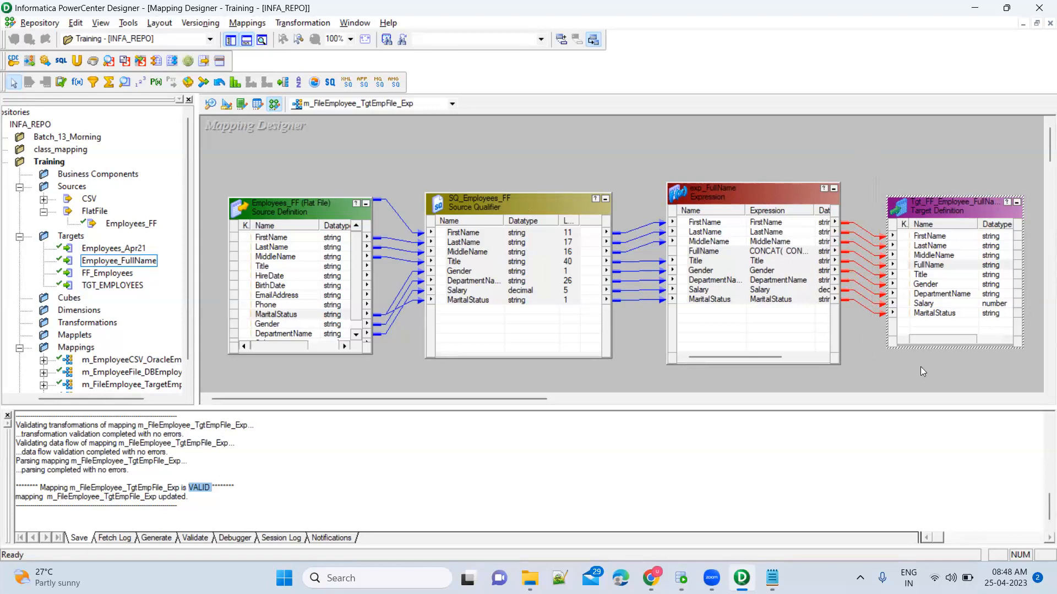
pyautogui.click(904, 367)
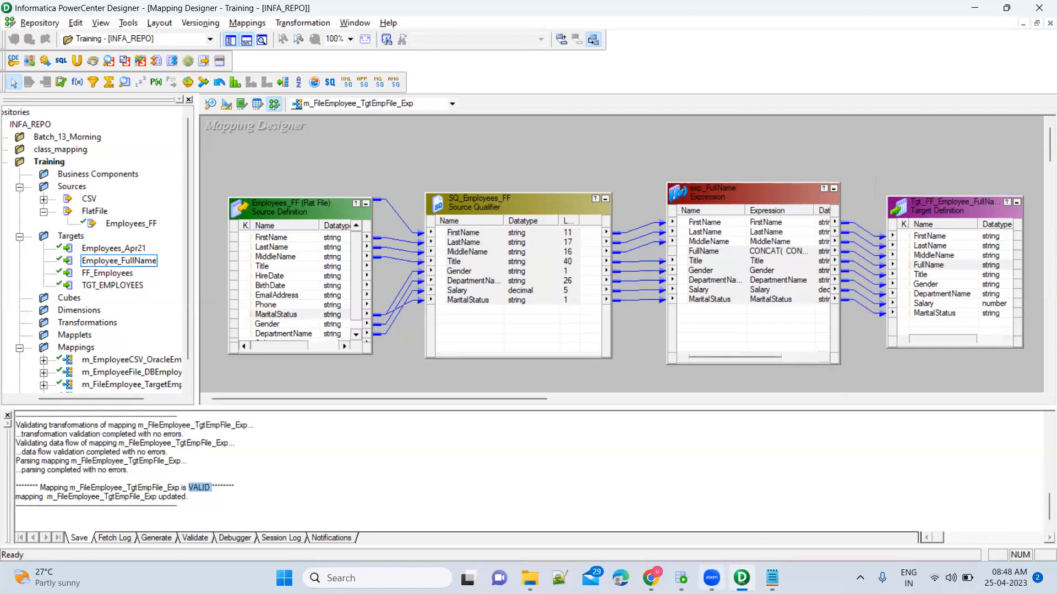
pyautogui.click(681, 579)
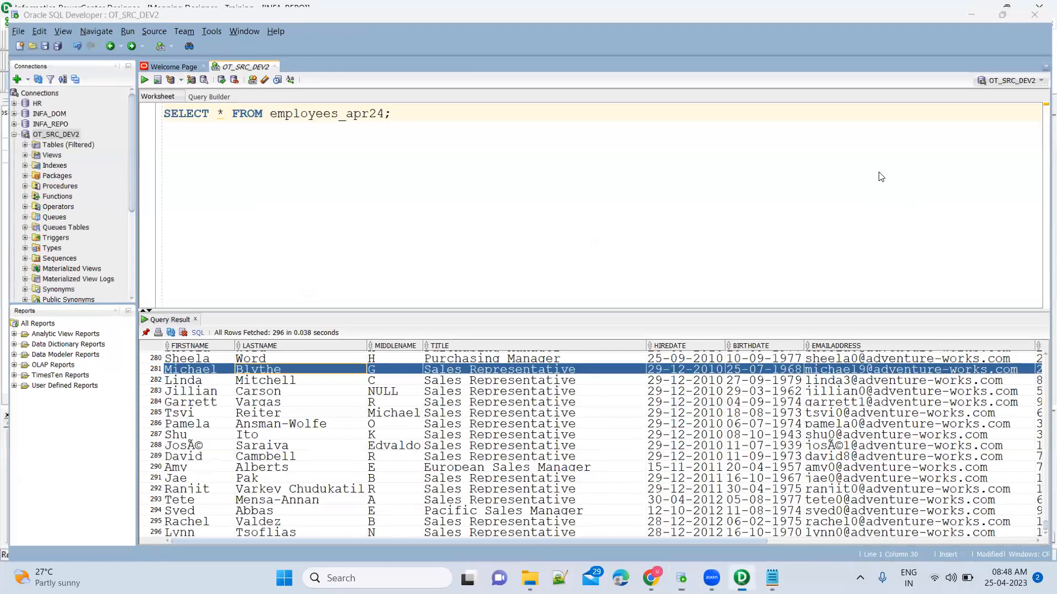
# Return to PowerCenter Designer and select the mapping's target definition.
pyautogui.hotkey('alt', 'Tab')
pyautogui.moveTo(875, 171)
pyautogui.mouseDown()
pyautogui.moveTo(948, 319)
pyautogui.moveTo(1038, 368)
pyautogui.mouseUp()
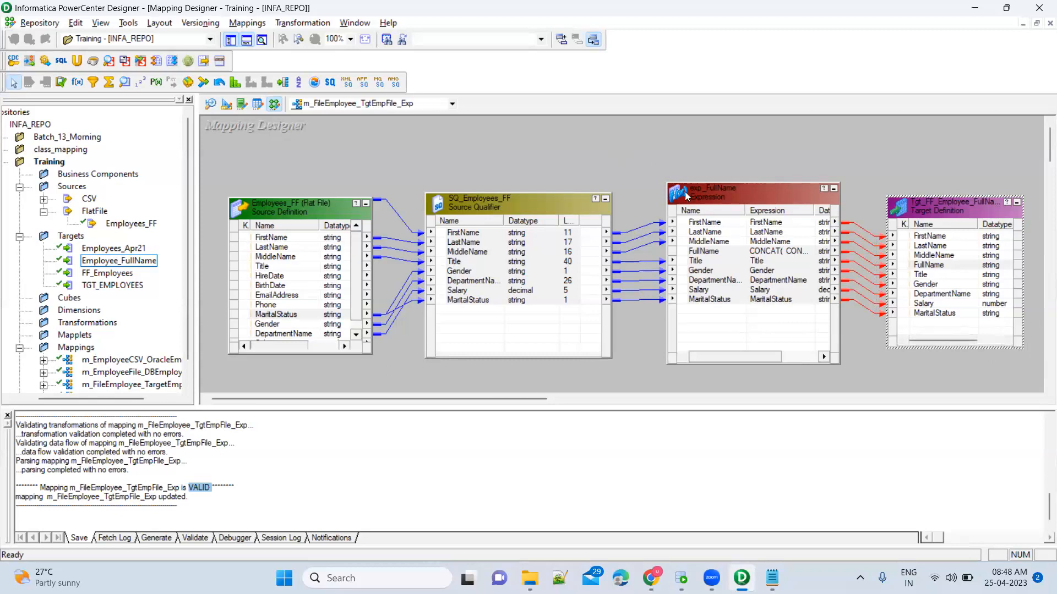
# Collapse the mapping objects with Arrange All Iconic, after briefly trying Arrange All.
pyautogui.click(608, 147)
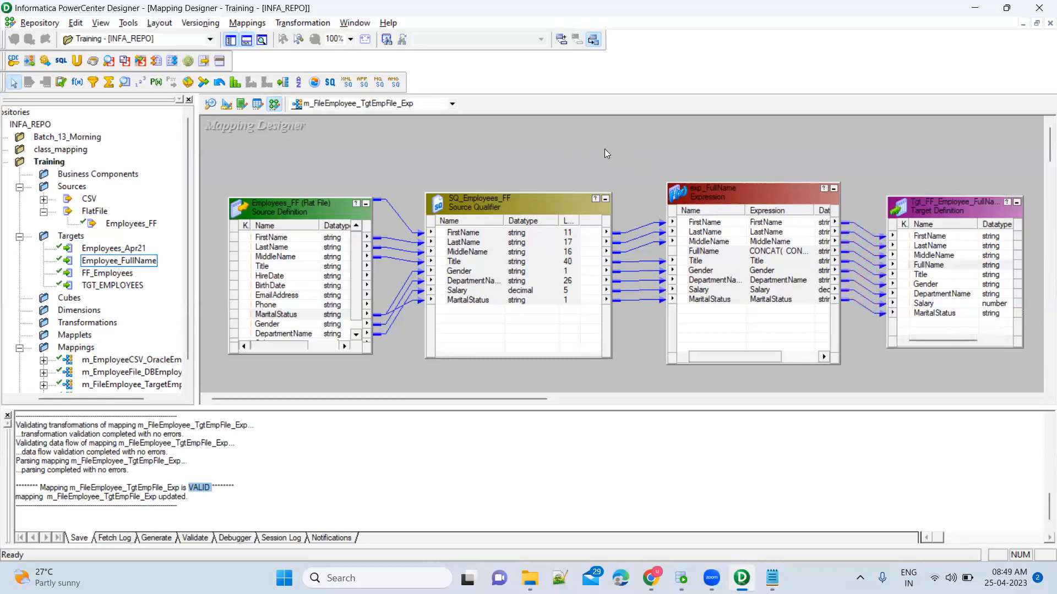
pyautogui.rightClick(604, 148)
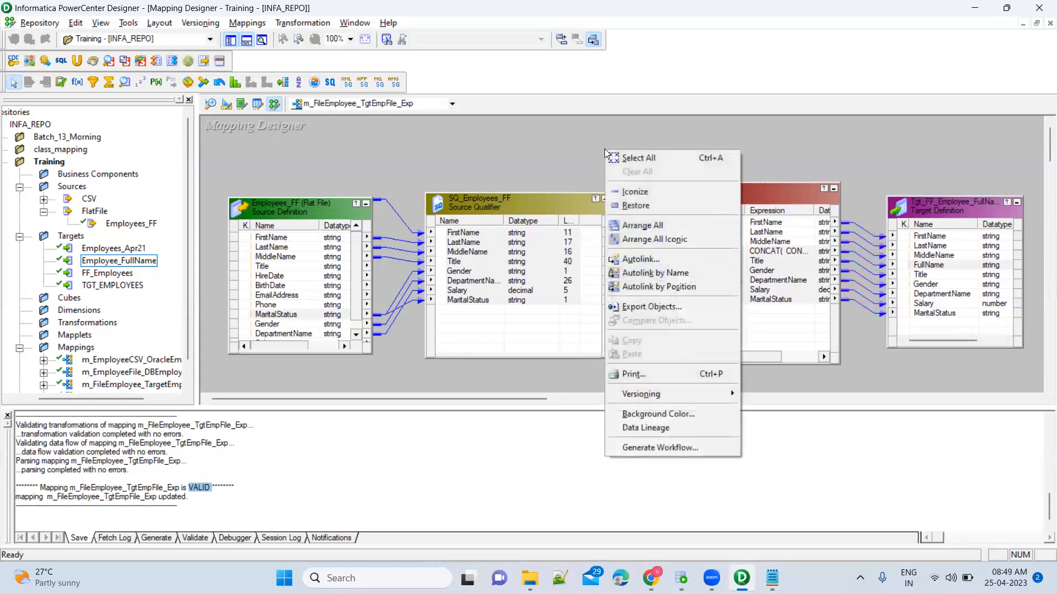
pyautogui.click(639, 240)
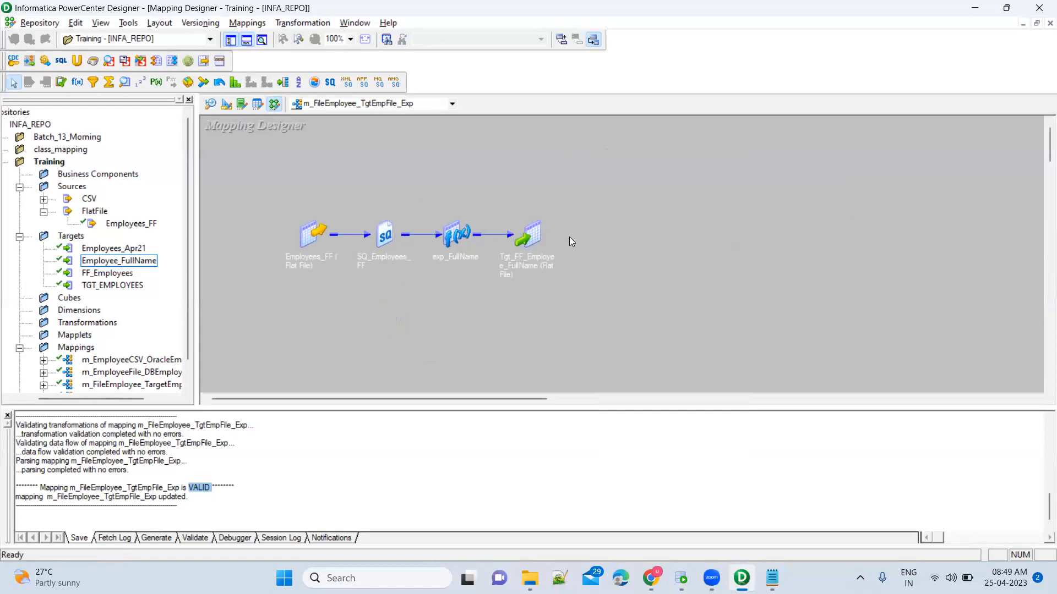
pyautogui.rightClick(669, 139)
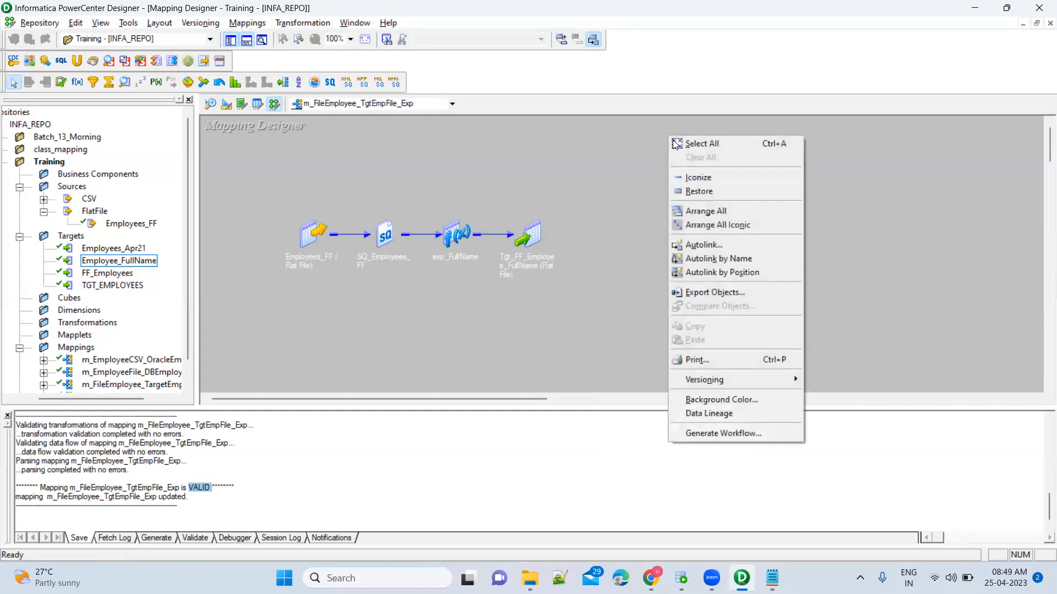
pyautogui.click(731, 211)
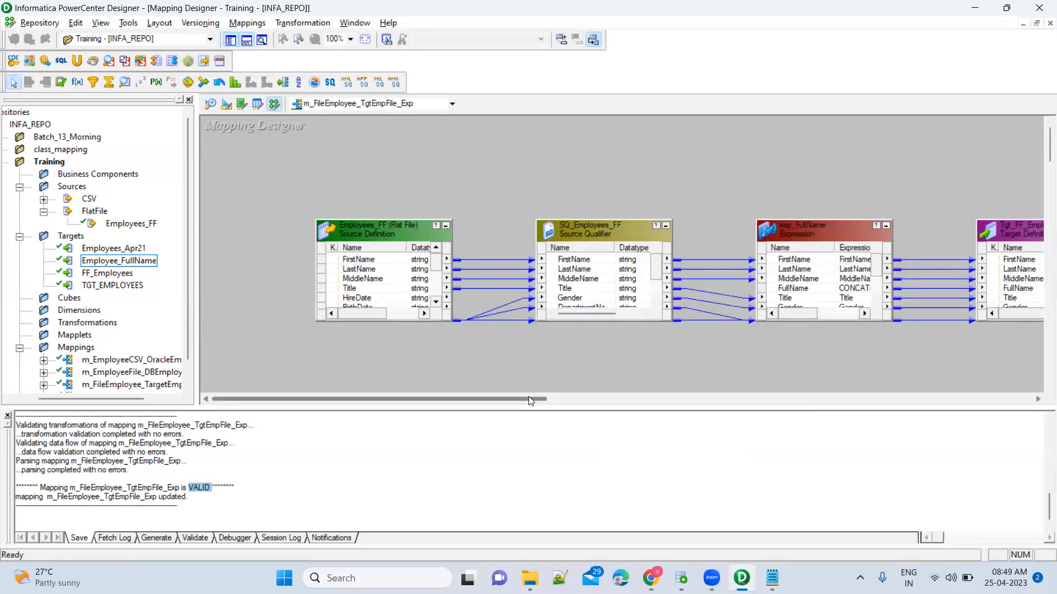
pyautogui.moveTo(515, 399); pyautogui.dragTo(547, 406)
pyautogui.rightClick(653, 145)
pyautogui.click(686, 238)
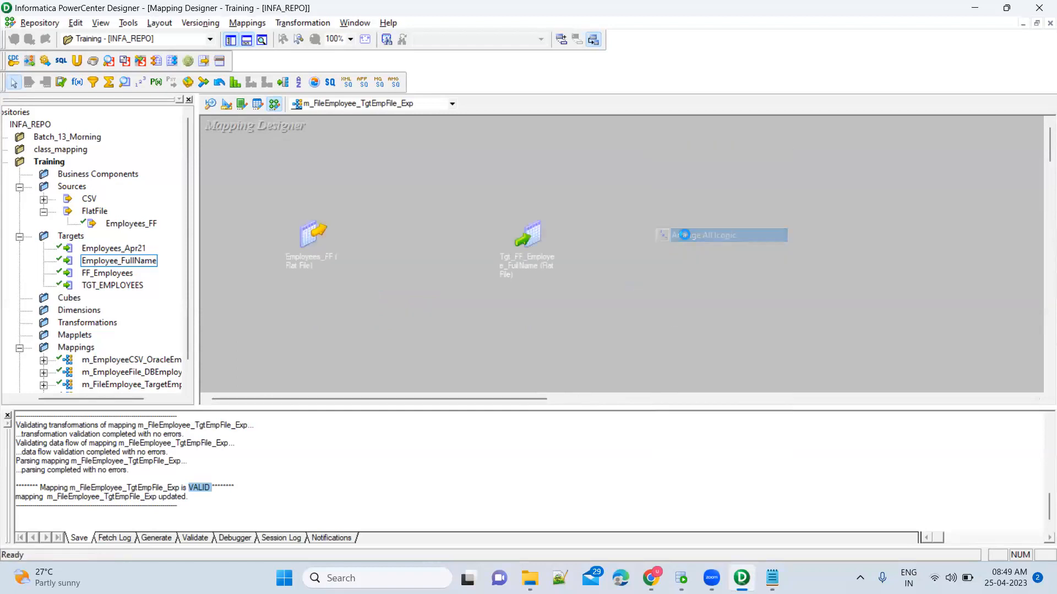
# Select the iconized source qualifier, expression and target, then search Windows for 'workf'.
pyautogui.moveTo(277, 183); pyautogui.dragTo(591, 305)
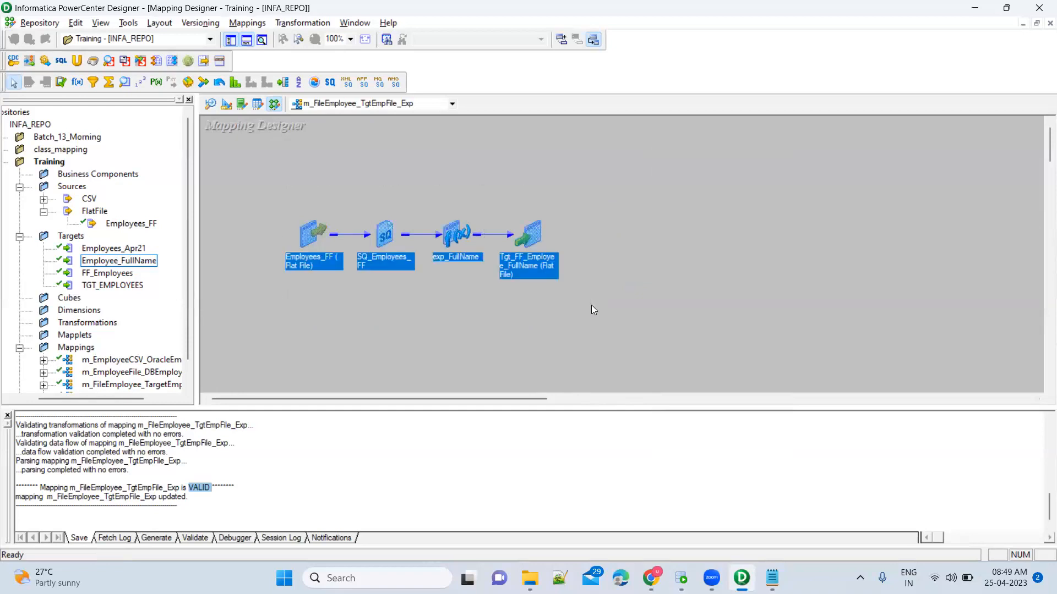
pyautogui.click(592, 304)
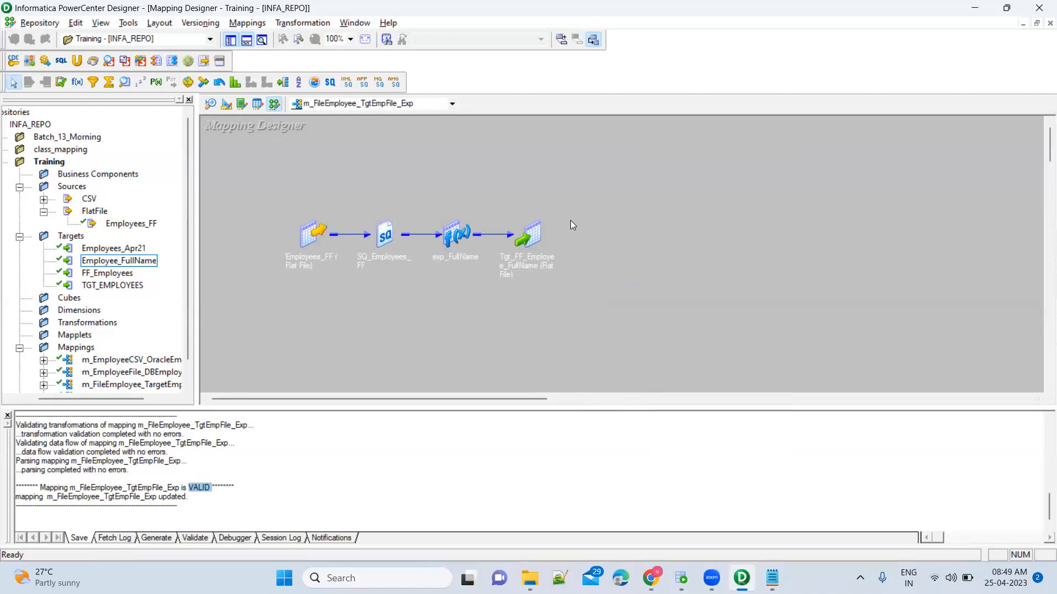
pyautogui.moveTo(257, 201); pyautogui.dragTo(600, 305)
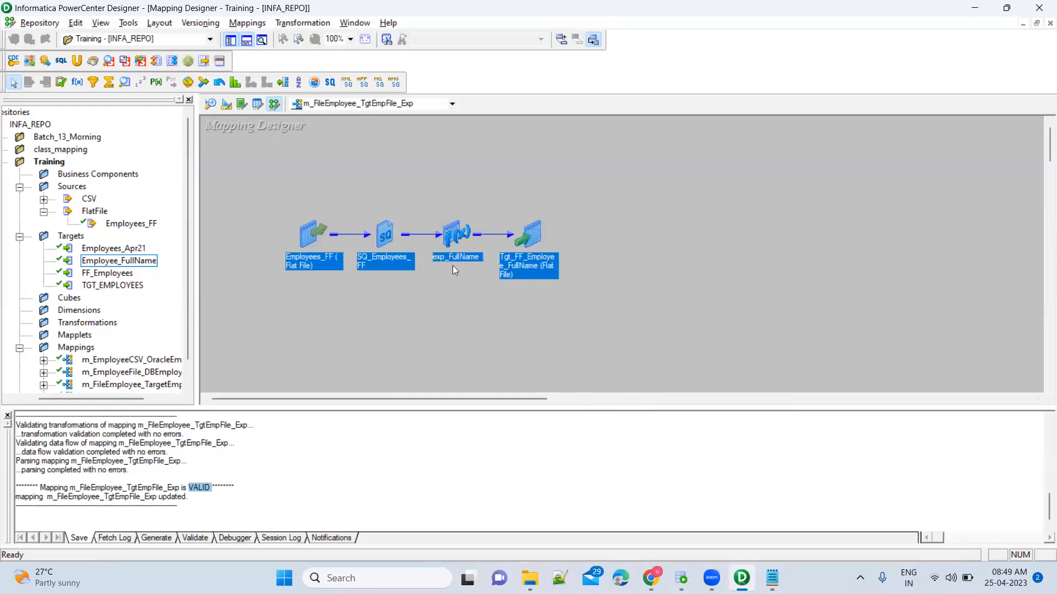
pyautogui.click(401, 256)
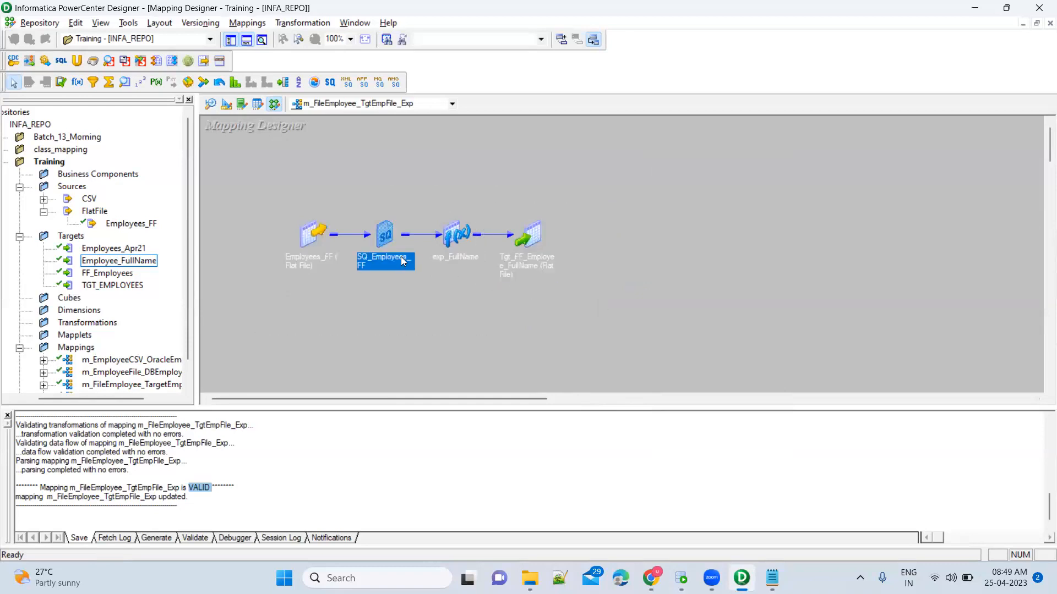
pyautogui.click(528, 264)
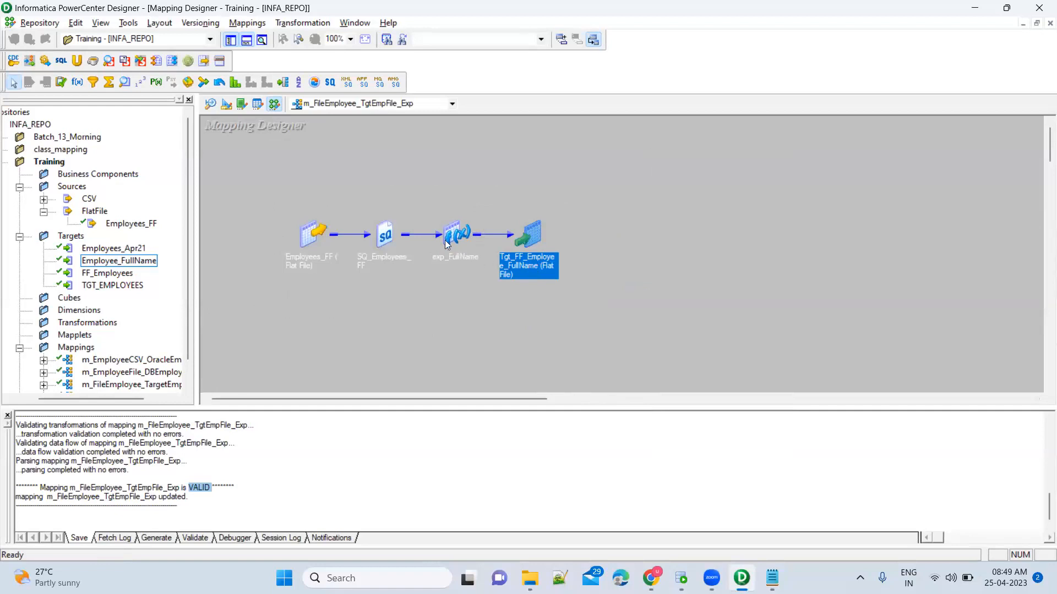
pyautogui.moveTo(429, 201); pyautogui.dragTo(484, 299)
pyautogui.click(533, 238)
pyautogui.click(585, 230)
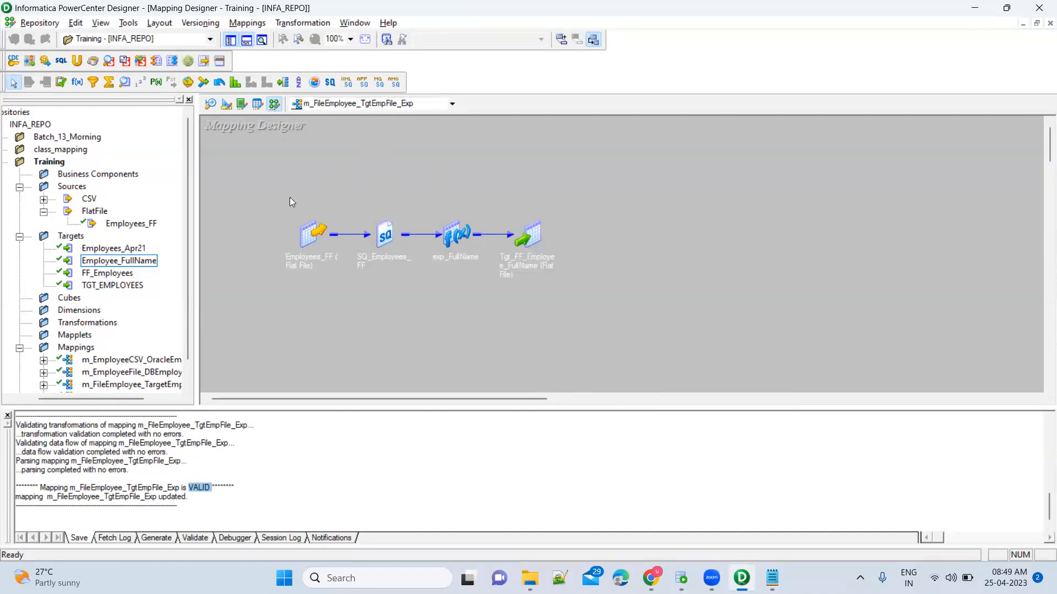
pyautogui.moveTo(282, 198); pyautogui.dragTo(649, 312)
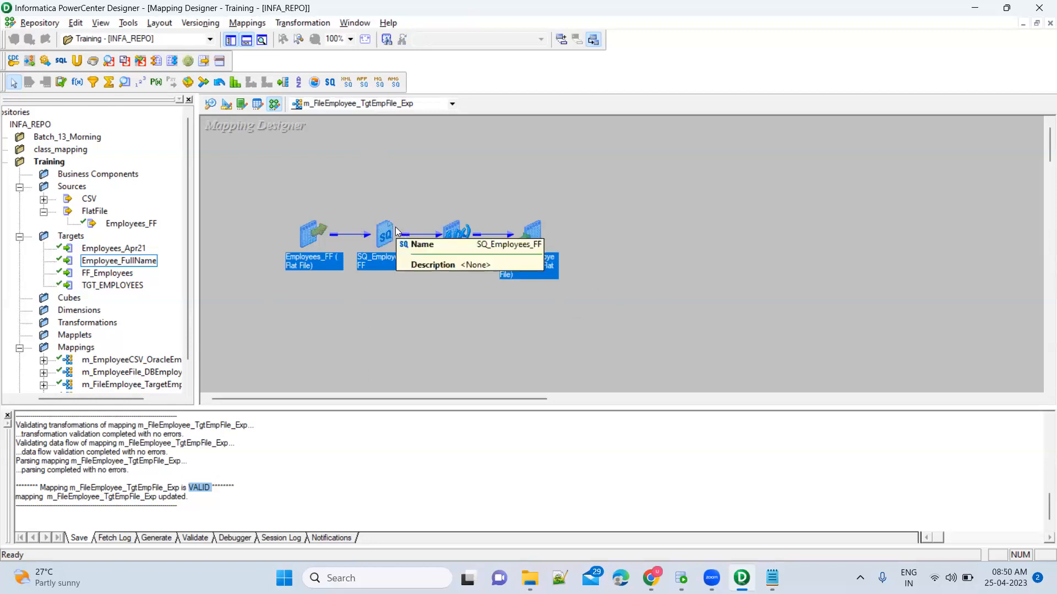
pyautogui.click(597, 214)
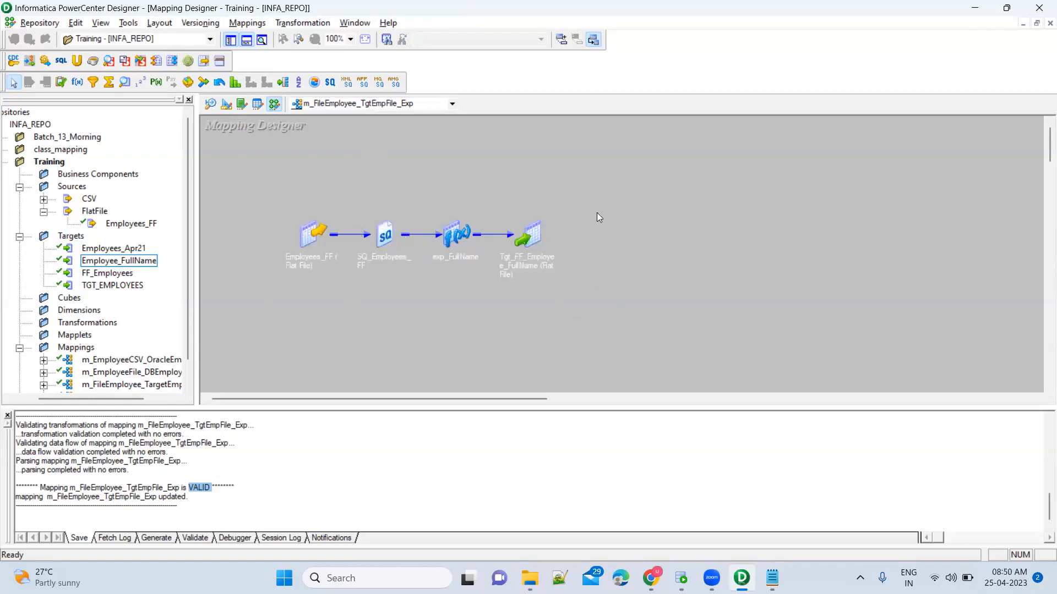
pyautogui.press('super')
pyautogui.write('workf')
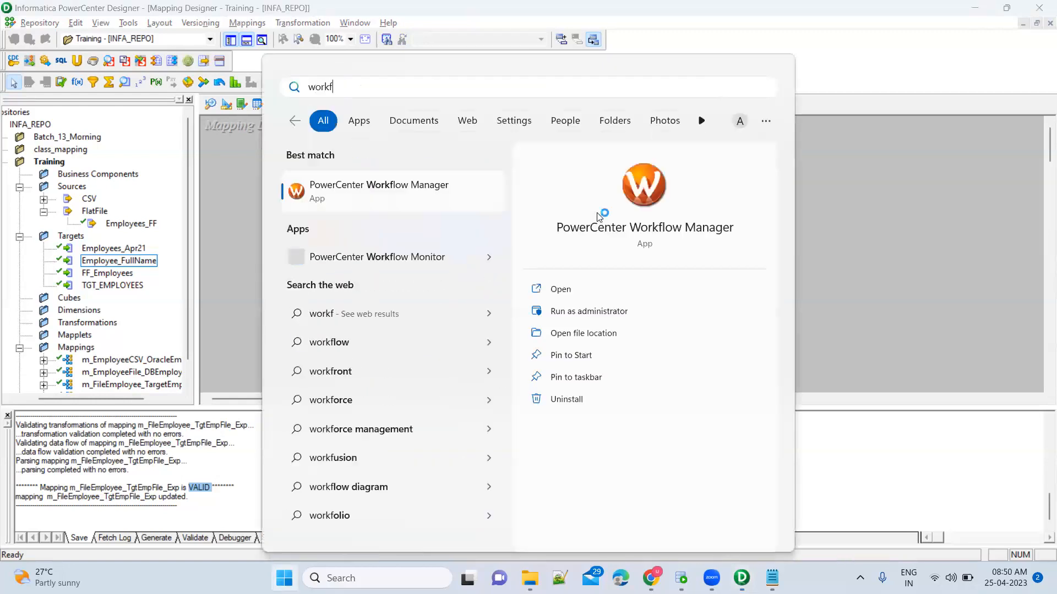
# Launch Workflow Manager maximized, log in to INFA_REPO with the password, and open the Training folder.
pyautogui.press('Return')
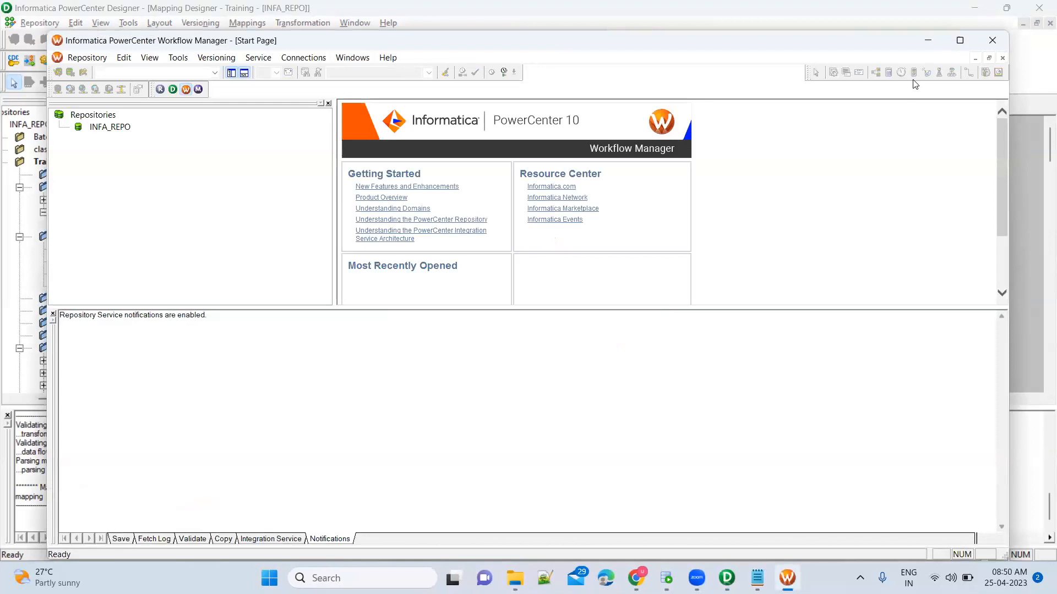
pyautogui.click(959, 42)
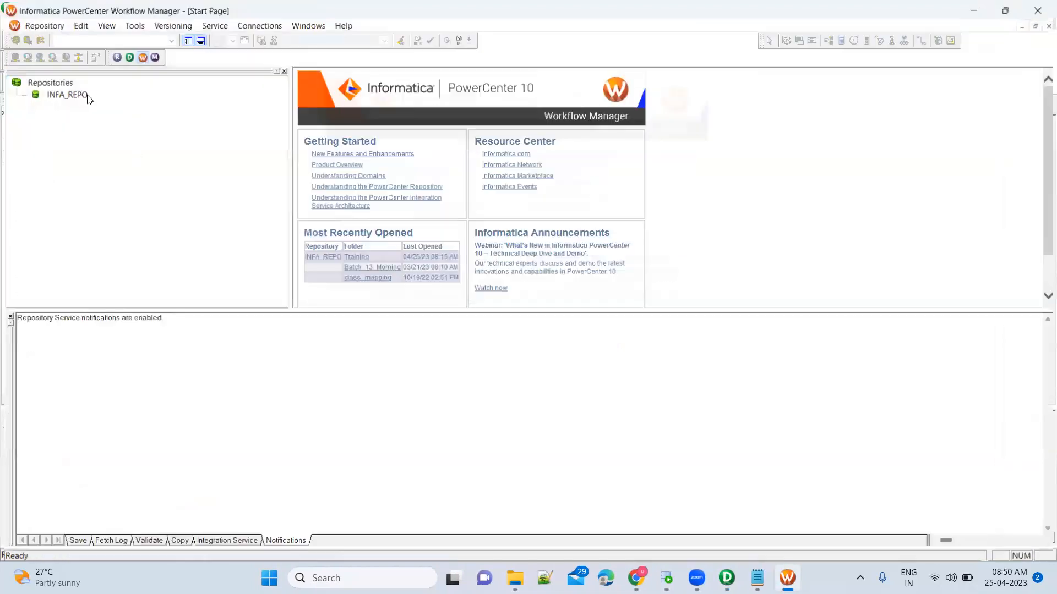
pyautogui.doubleClick(78, 94)
pyautogui.press('Tab')
pyautogui.write('Admin')
pyautogui.press('Return')
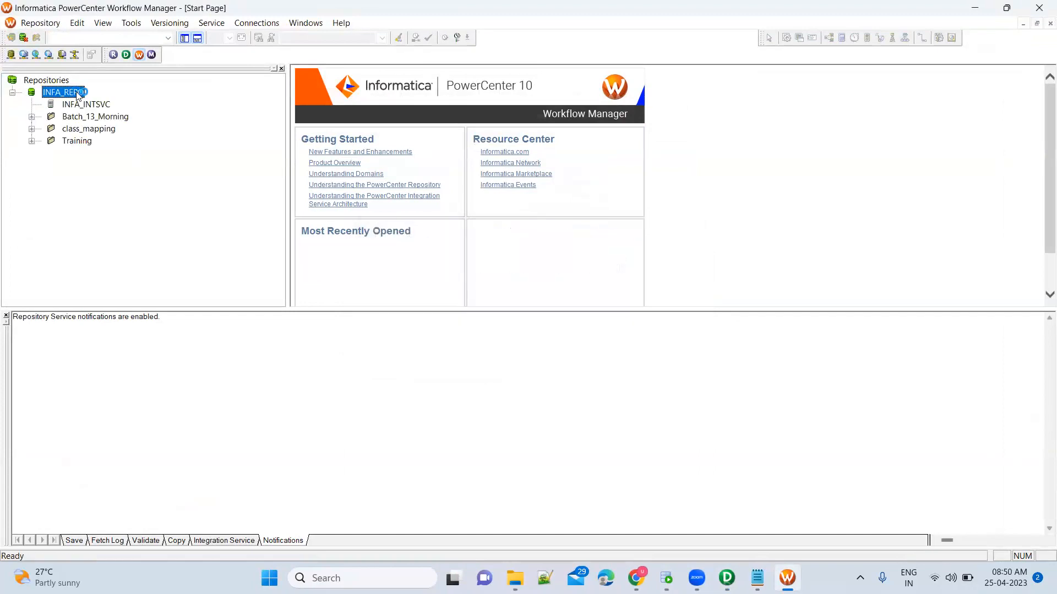
pyautogui.doubleClick(82, 142)
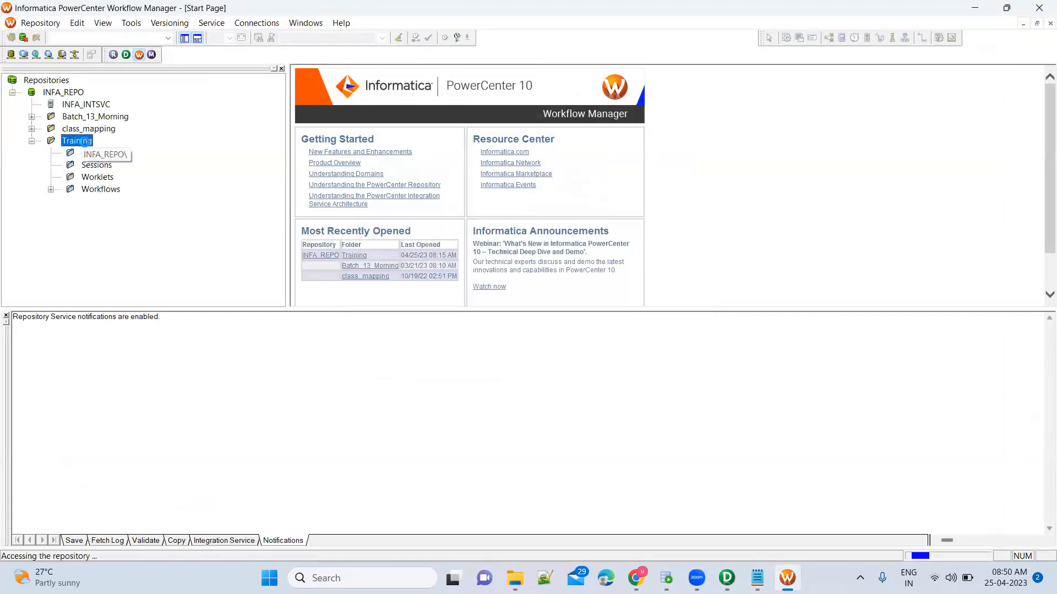
# Expand the Workflows list and inspect wf_Training_Batch2's two sessions.
pyautogui.click(102, 189)
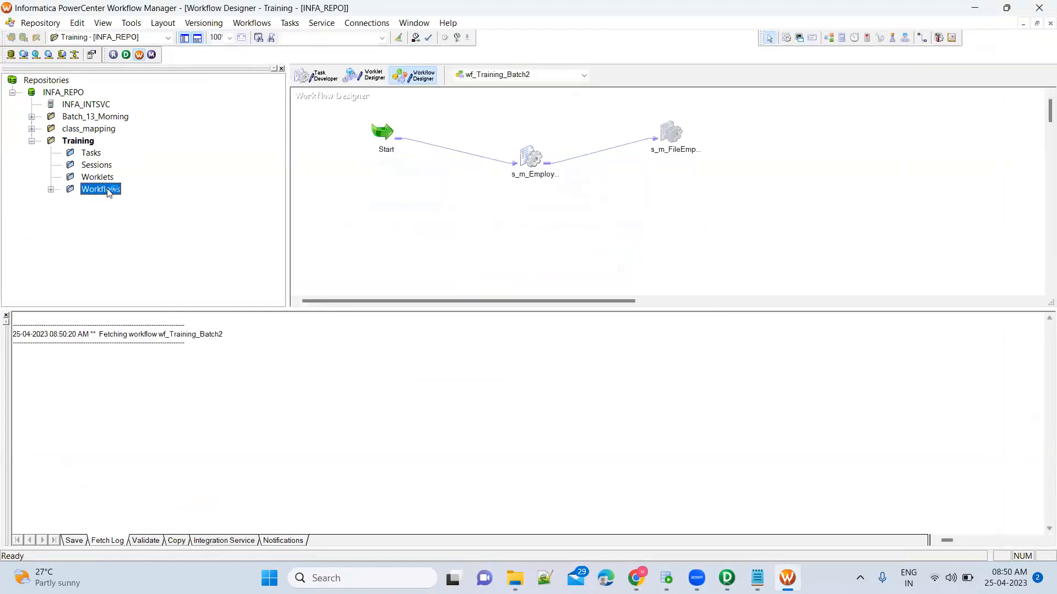
pyautogui.doubleClick(108, 192)
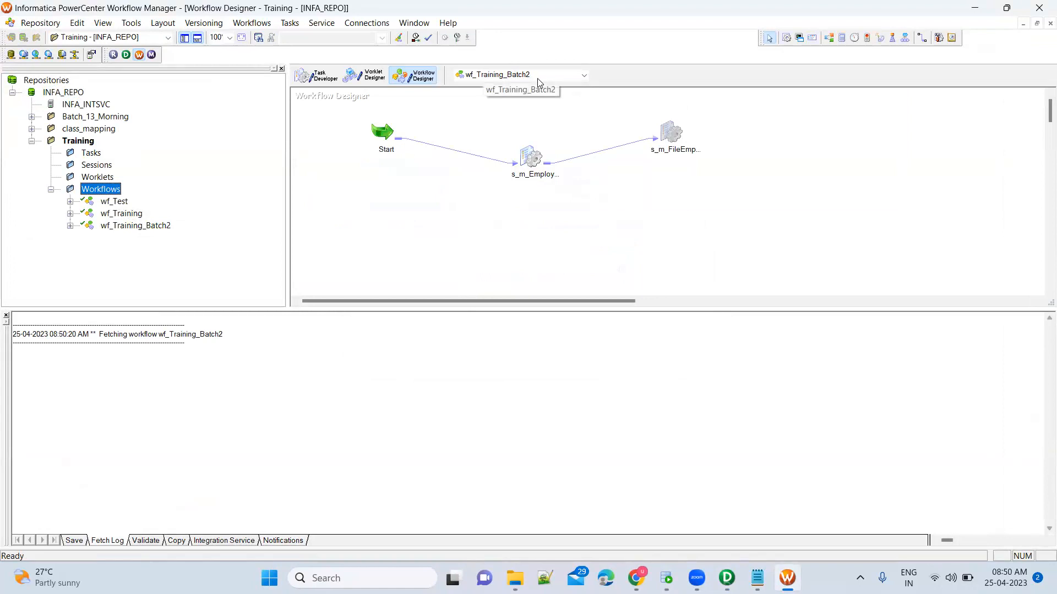
pyautogui.click(530, 158)
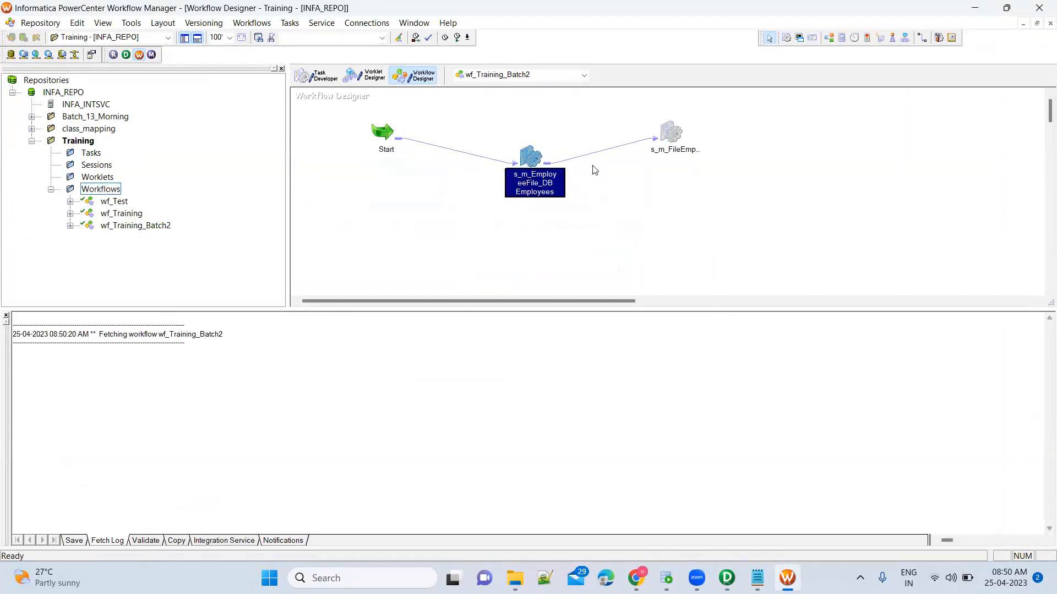
pyautogui.click(671, 134)
pyautogui.click(530, 158)
# Enlarge the workflow canvas, then switch to Designer and back to Workflow Manager.
pyautogui.moveTo(601, 309); pyautogui.dragTo(600, 397)
pyautogui.click(563, 208)
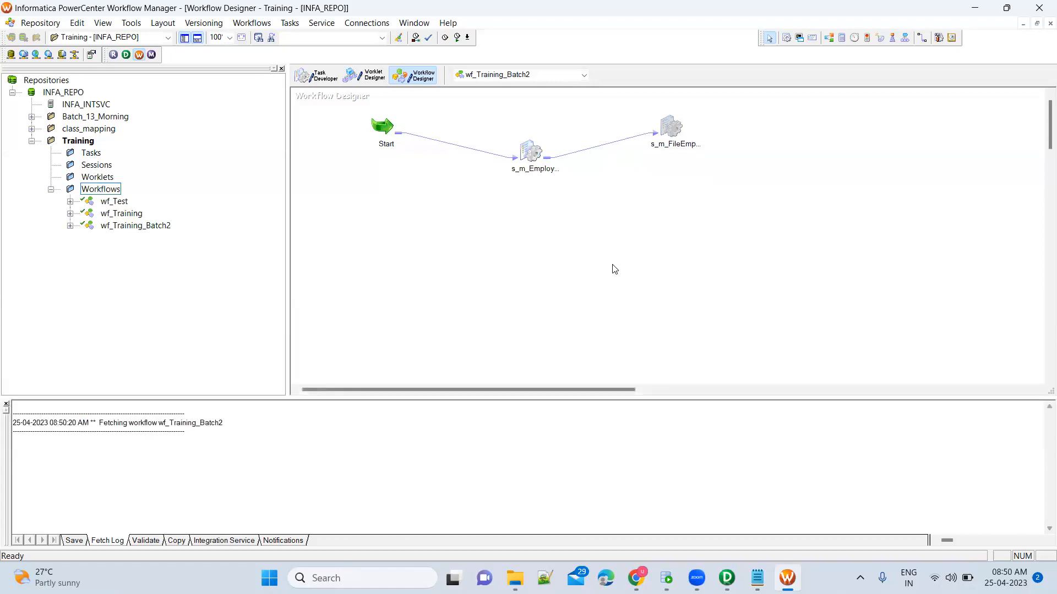
pyautogui.click(532, 154)
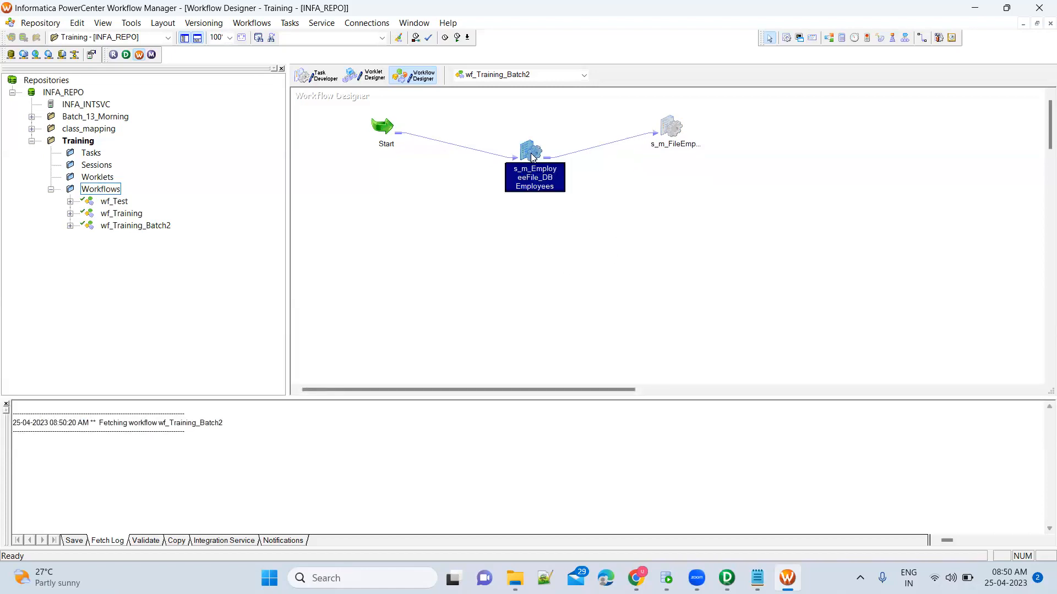
pyautogui.click(631, 217)
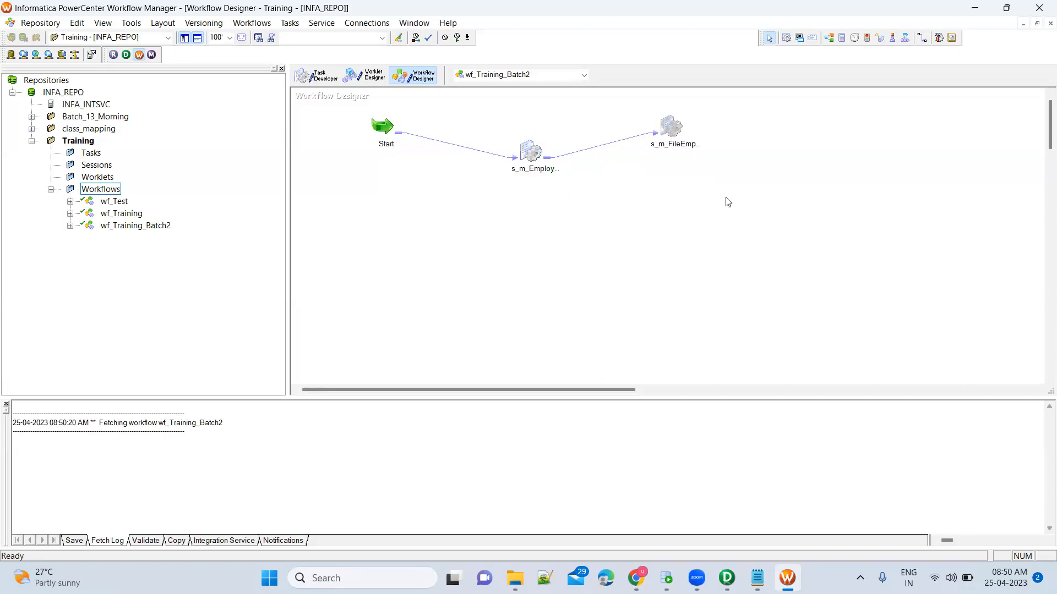
pyautogui.click(727, 578)
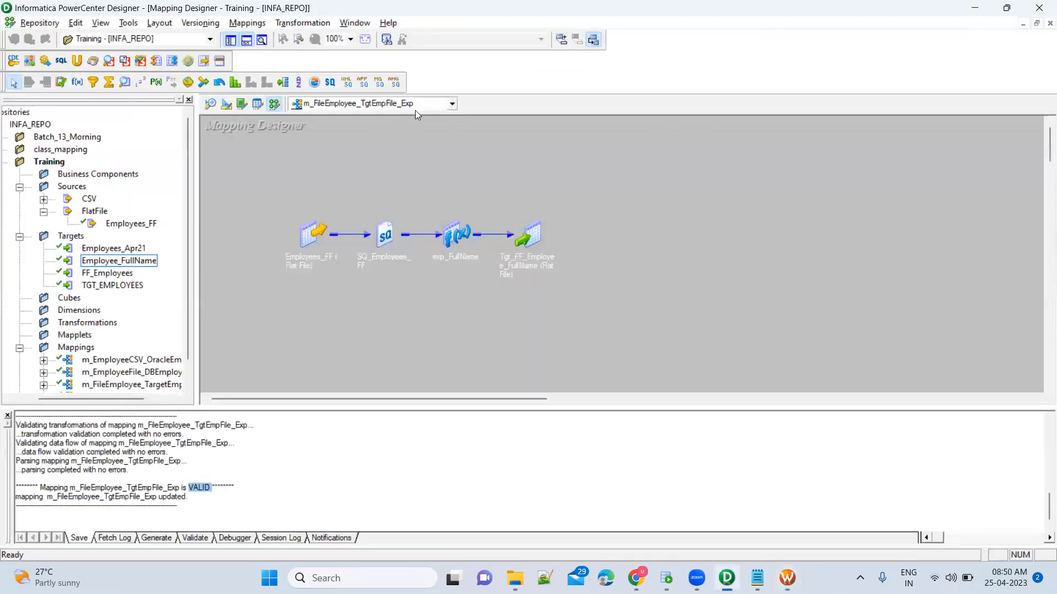
pyautogui.hotkey('alt', 'Tab')
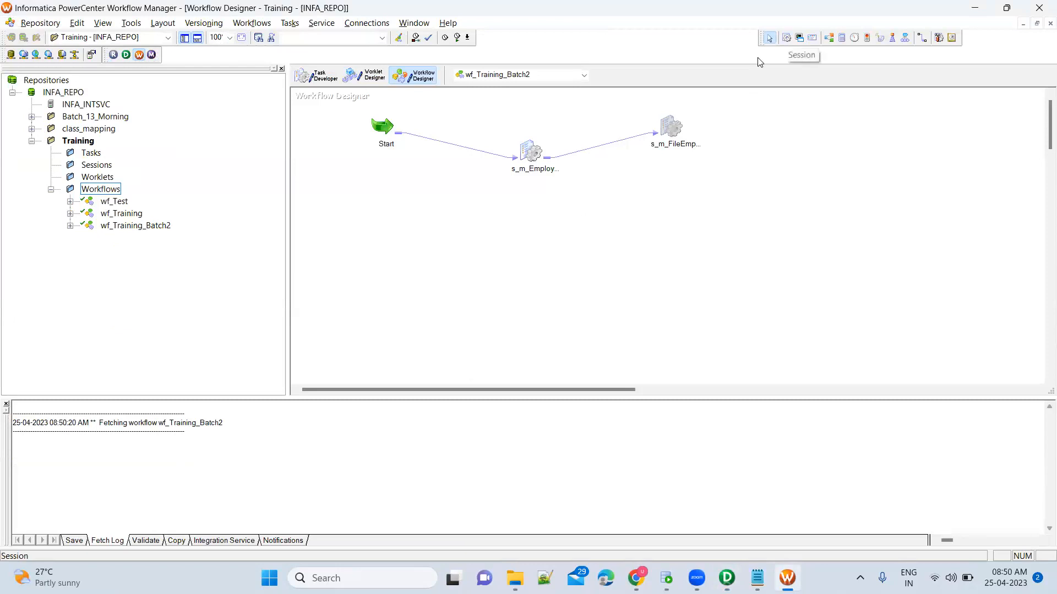
# Add a session for mapping m_FileEmployee_TgtEmpFile_Exp to the wf_Training_Batch2 canvas.
pyautogui.click(786, 37)
pyautogui.click(589, 227)
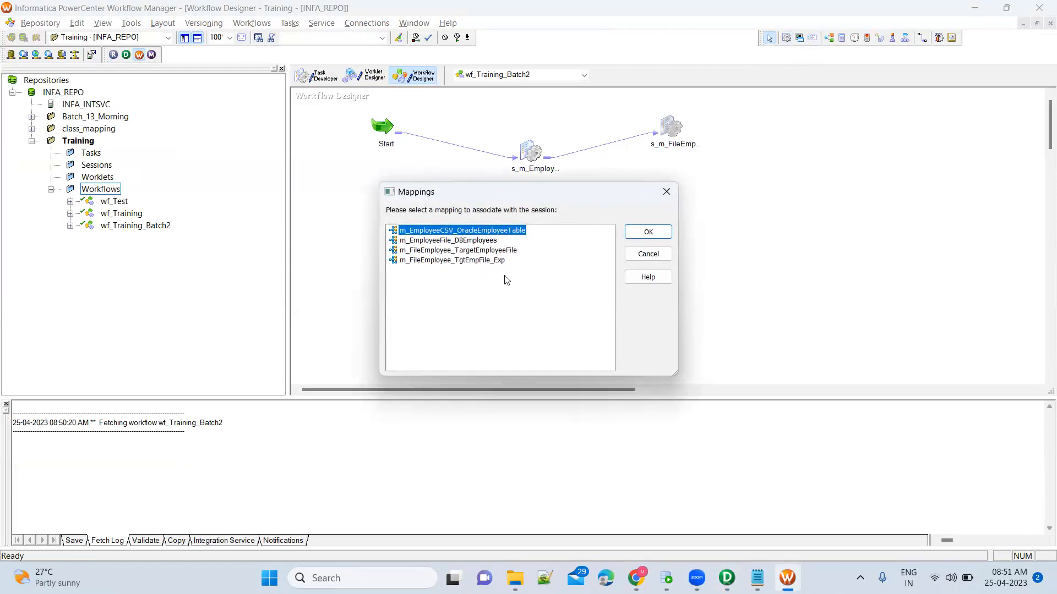
pyautogui.click(465, 262)
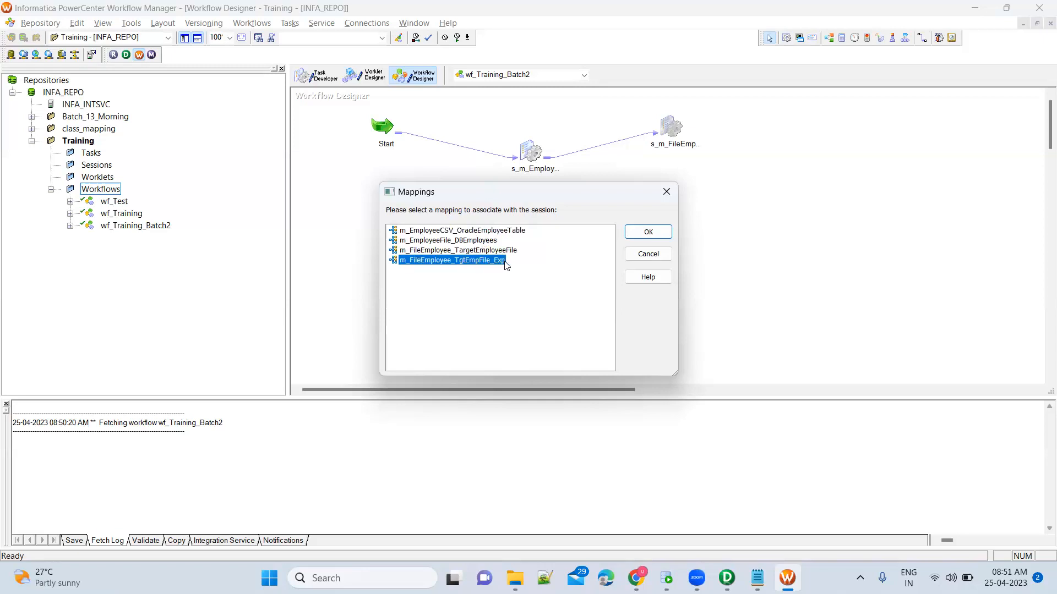
pyautogui.click(644, 232)
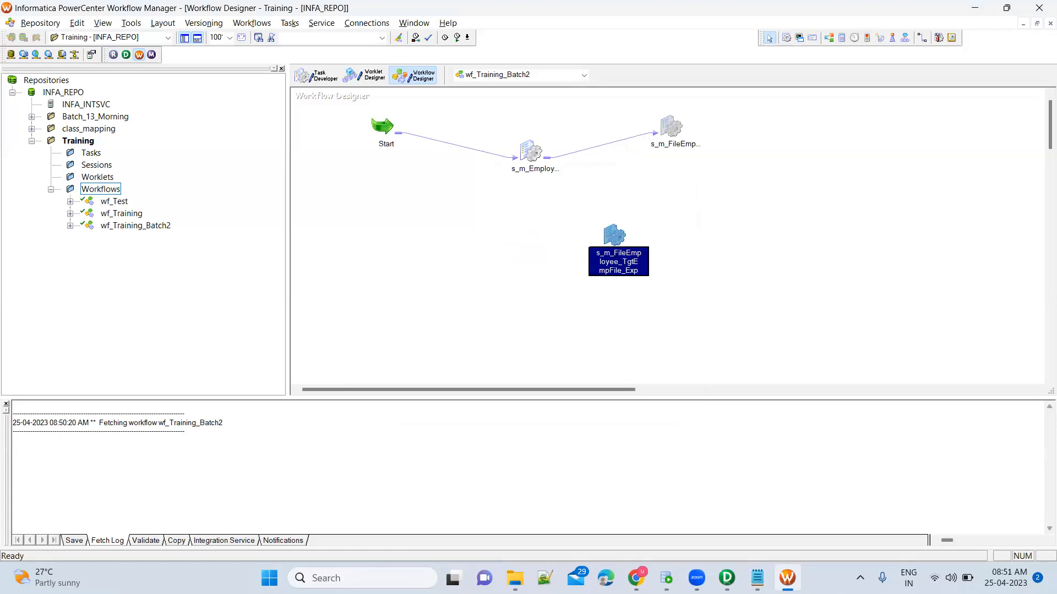
# Review s_m_FileEmployee_TgtEmpFile_Exp's Mapping settings for SQ_Employees_FF, Tgt_FF_Employee_FullName and exp_FullName, leaving the name unchanged.
pyautogui.doubleClick(615, 235)
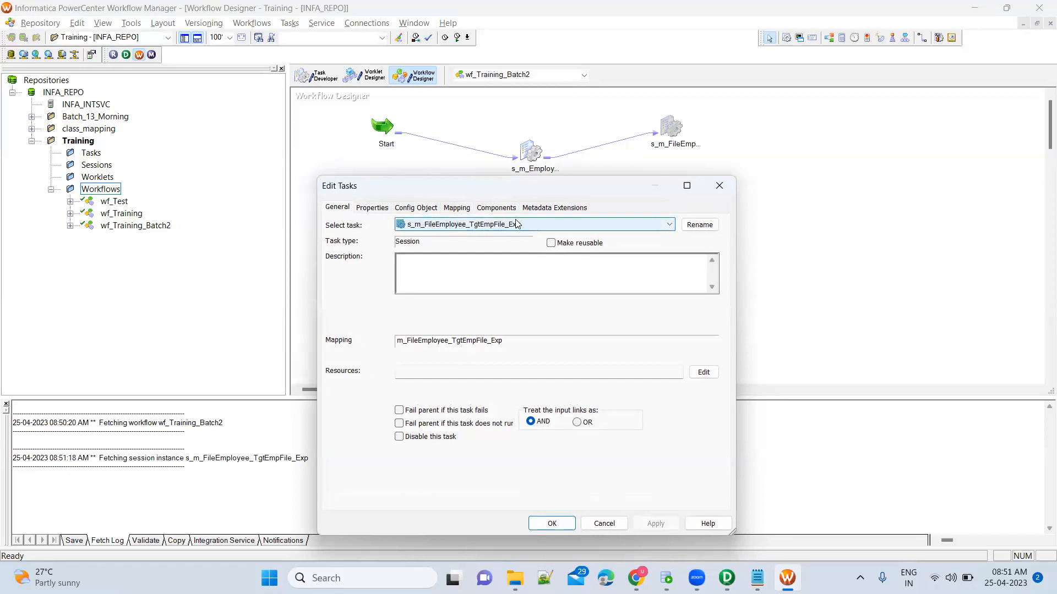
pyautogui.click(709, 226)
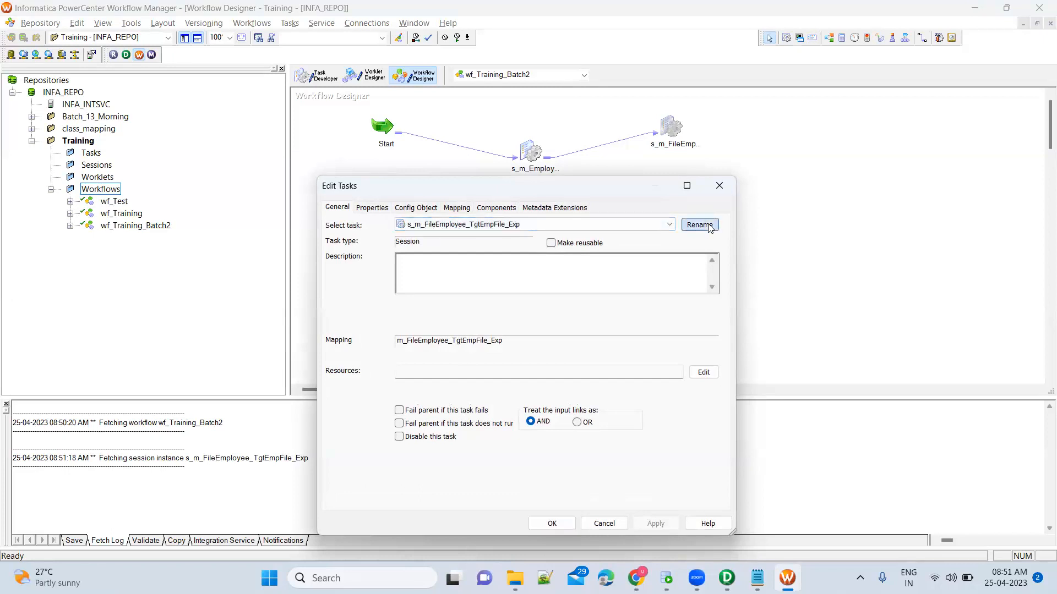
pyautogui.click(617, 367)
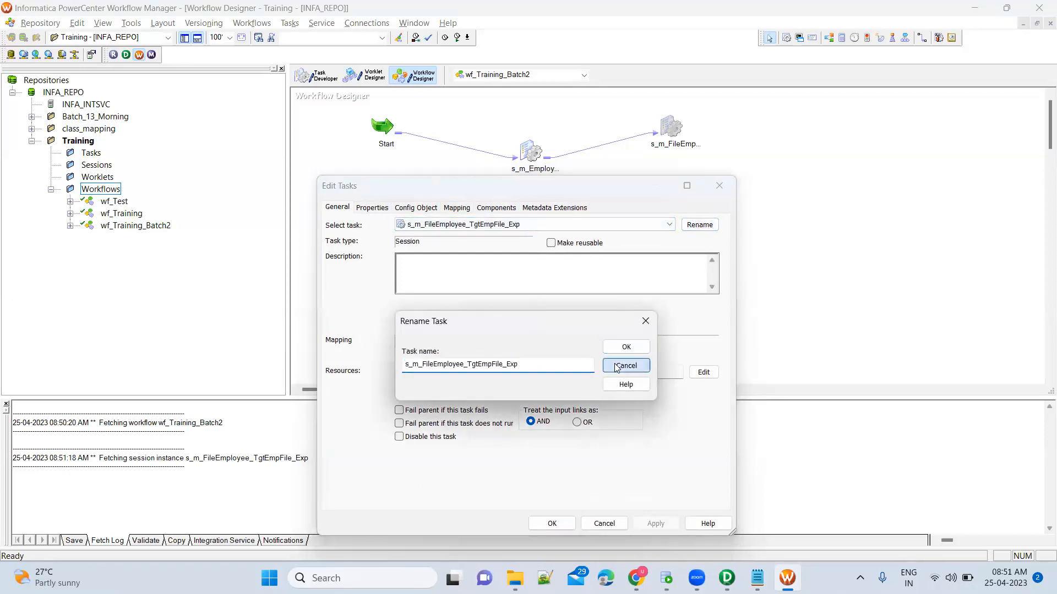
pyautogui.click(464, 214)
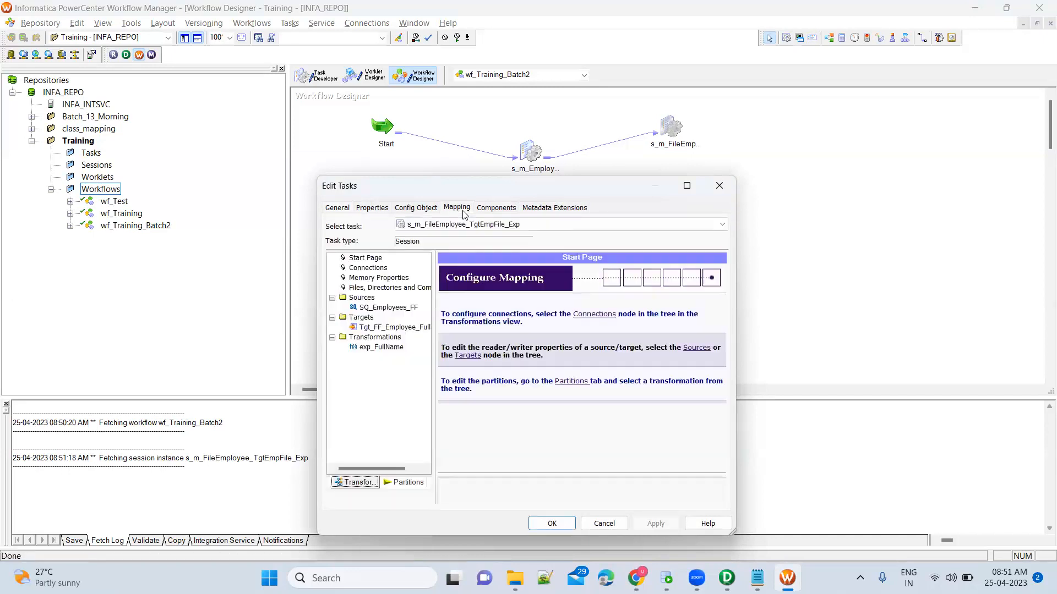
pyautogui.click(379, 308)
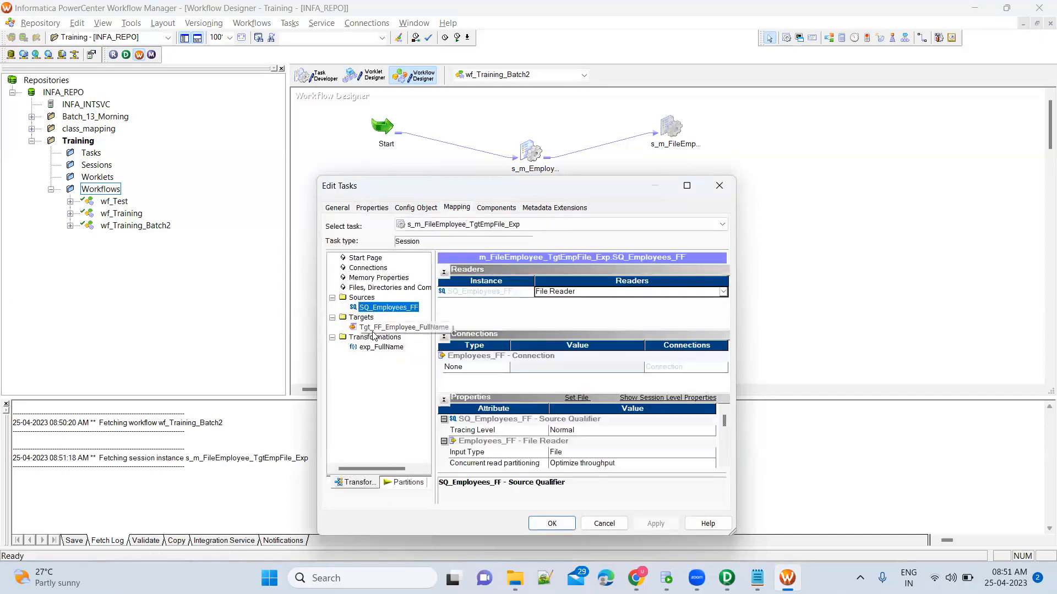
pyautogui.click(374, 328)
pyautogui.click(376, 347)
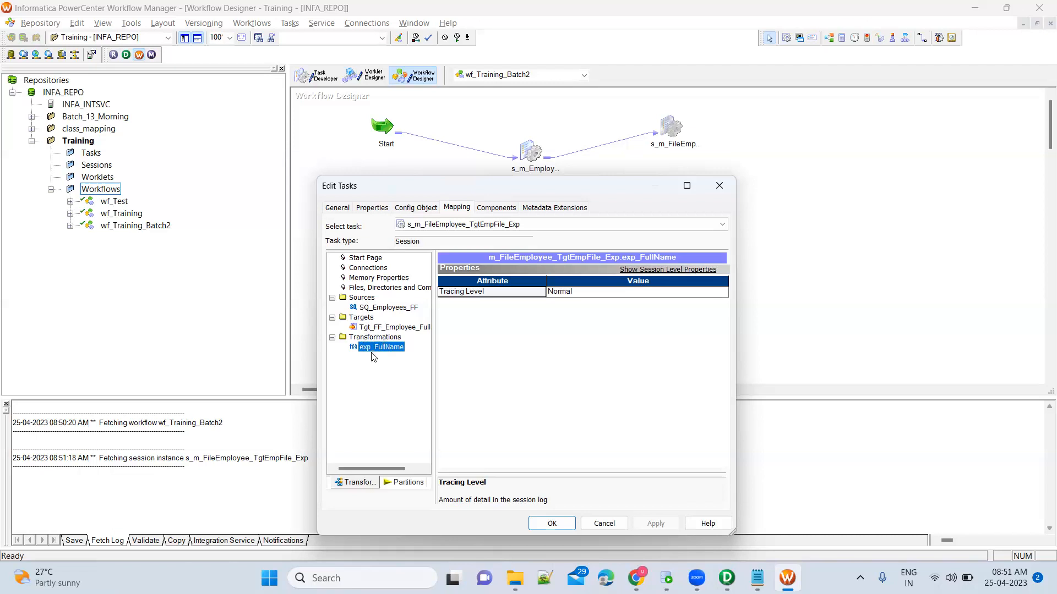
# Compare s_m_EmployeeFile_DBEmployees' source, target and transformation settings, then reopen s_m_FileEmployee_TgtEmpFile_Exp.
pyautogui.press('Return')
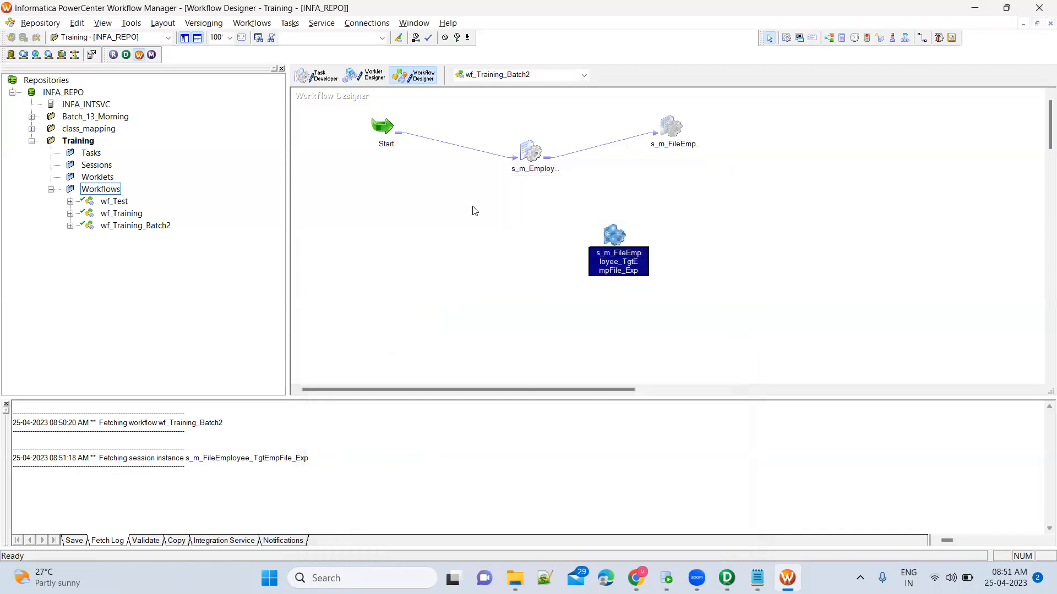
pyautogui.doubleClick(533, 153)
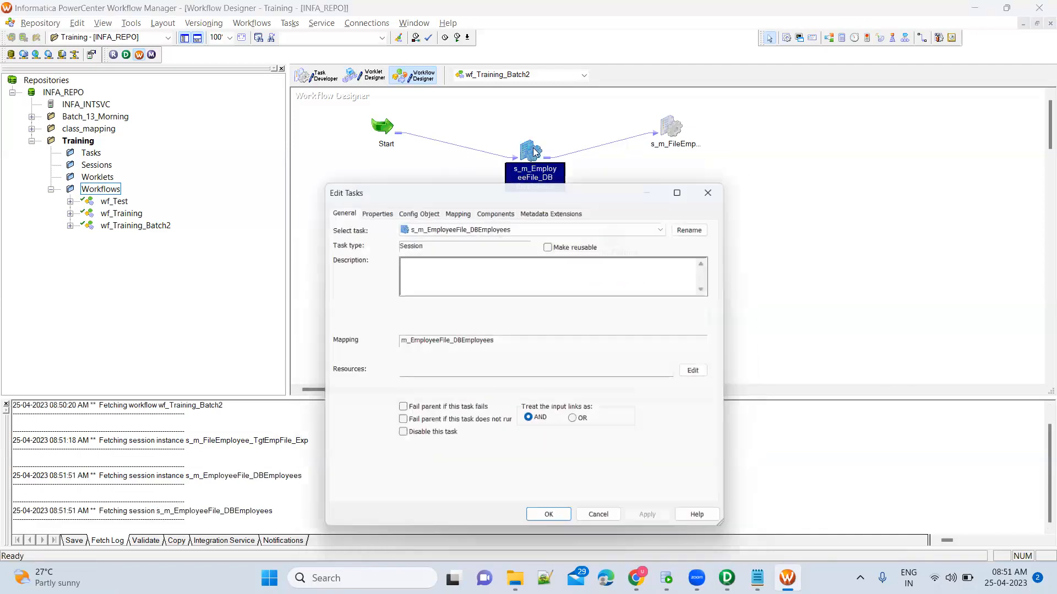
pyautogui.click(469, 212)
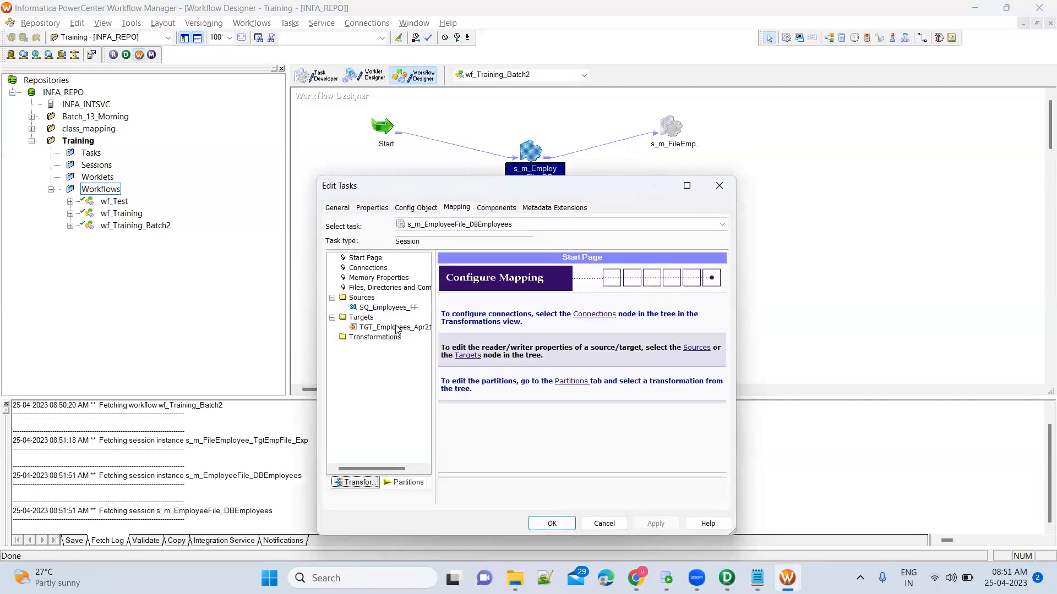
pyautogui.click(358, 307)
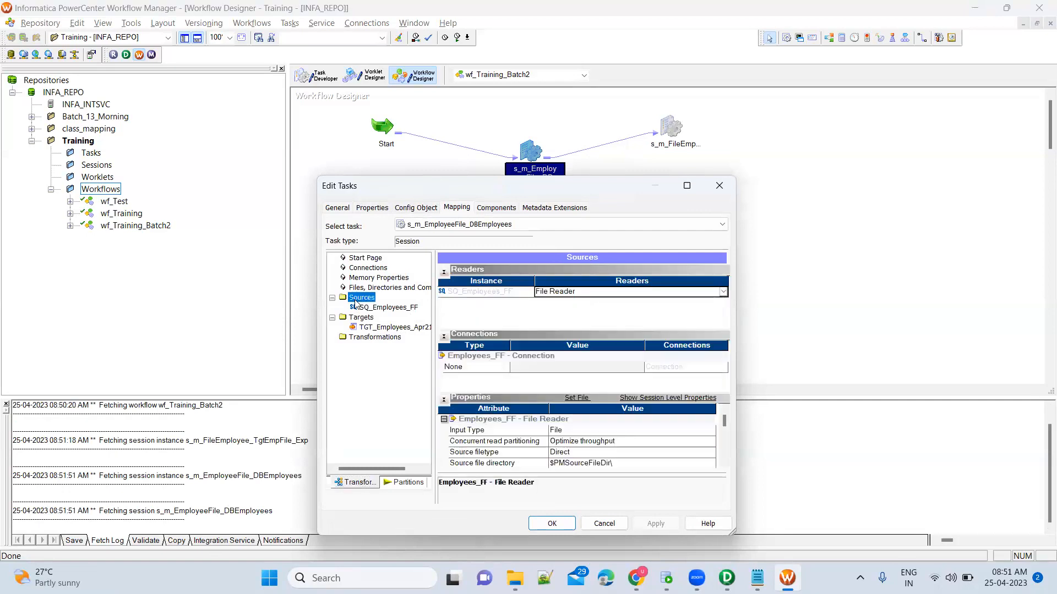
pyautogui.click(380, 327)
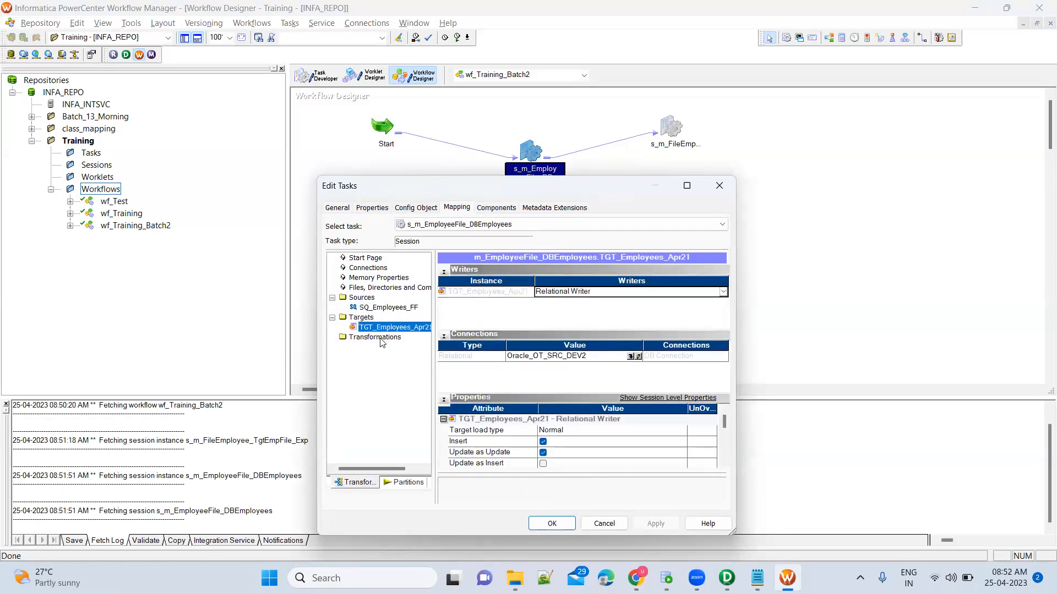
pyautogui.click(380, 338)
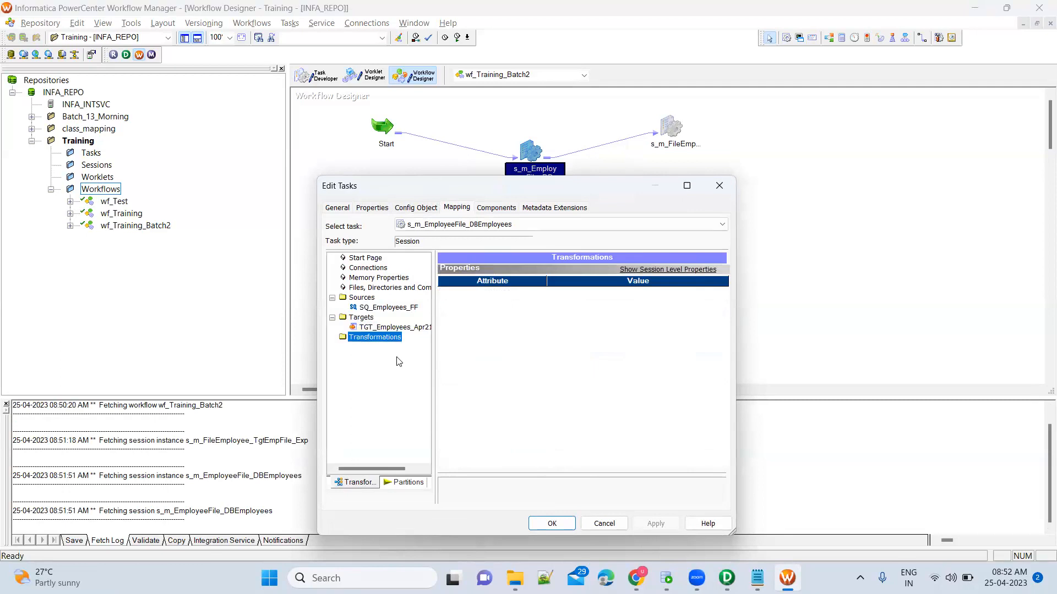
pyautogui.click(622, 523)
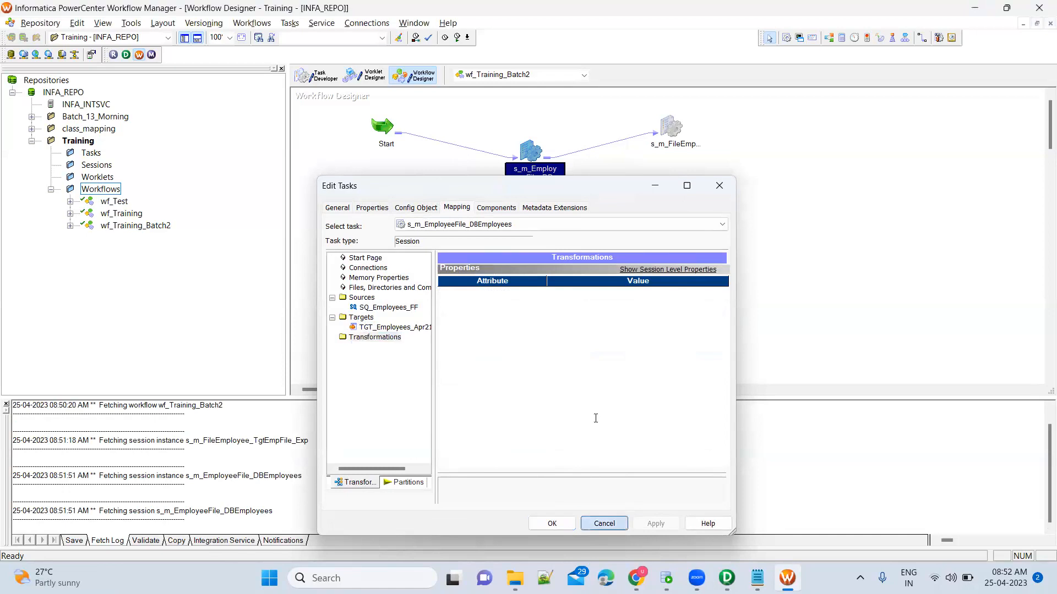
pyautogui.doubleClick(613, 238)
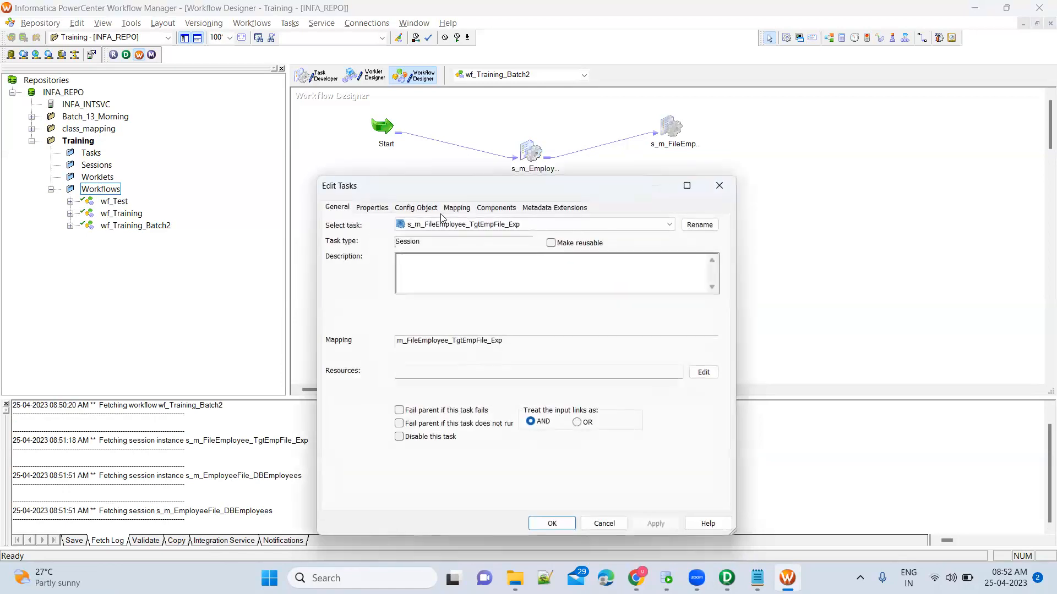
# Show SQ_Employees_FF's reader properties and select the Source file directory value $PMSourceFileDir\.
pyautogui.click(456, 209)
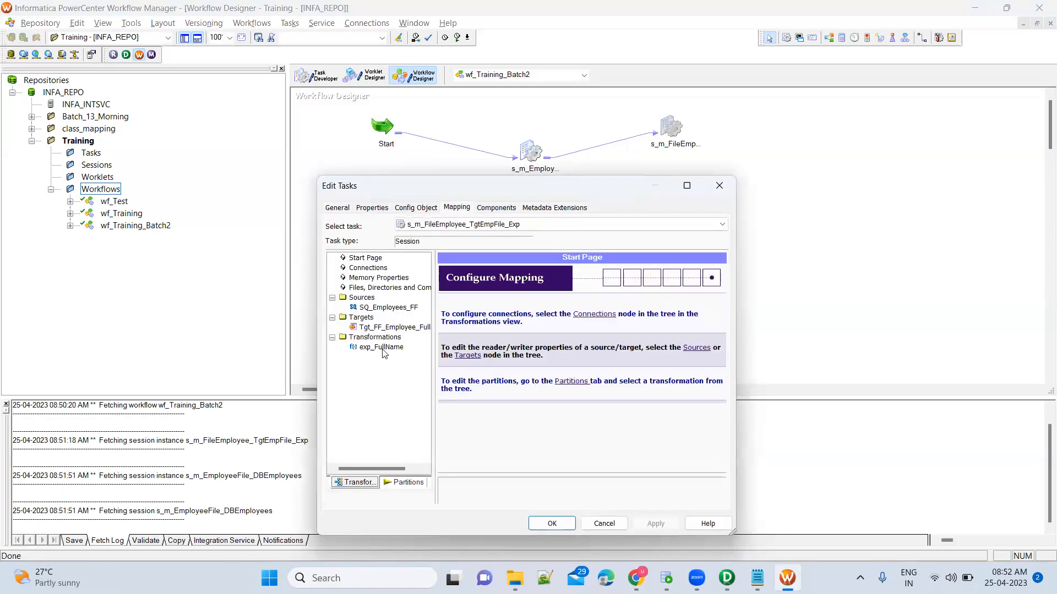
pyautogui.click(381, 348)
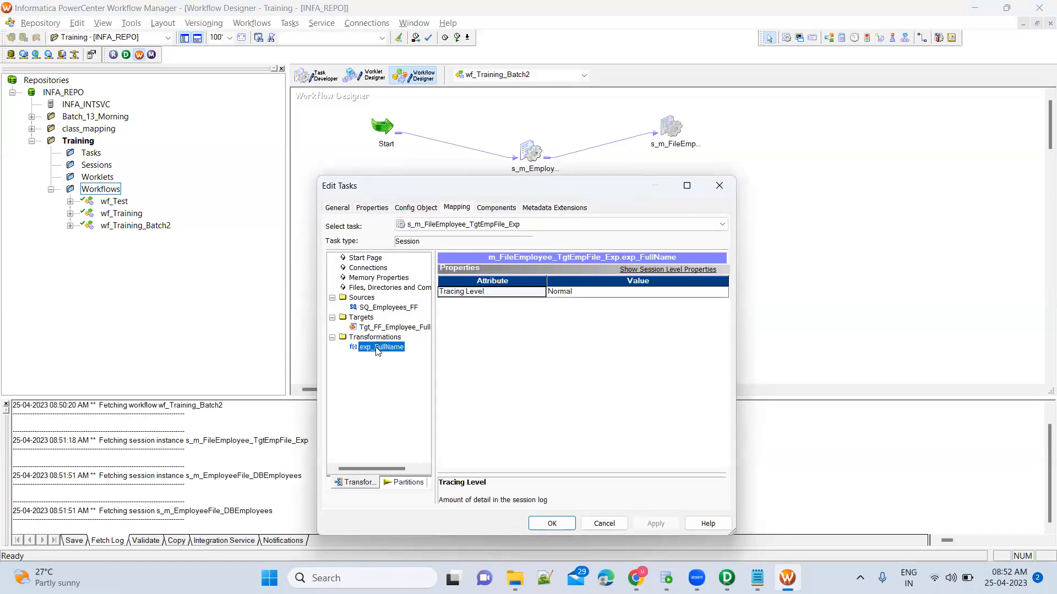
pyautogui.click(388, 308)
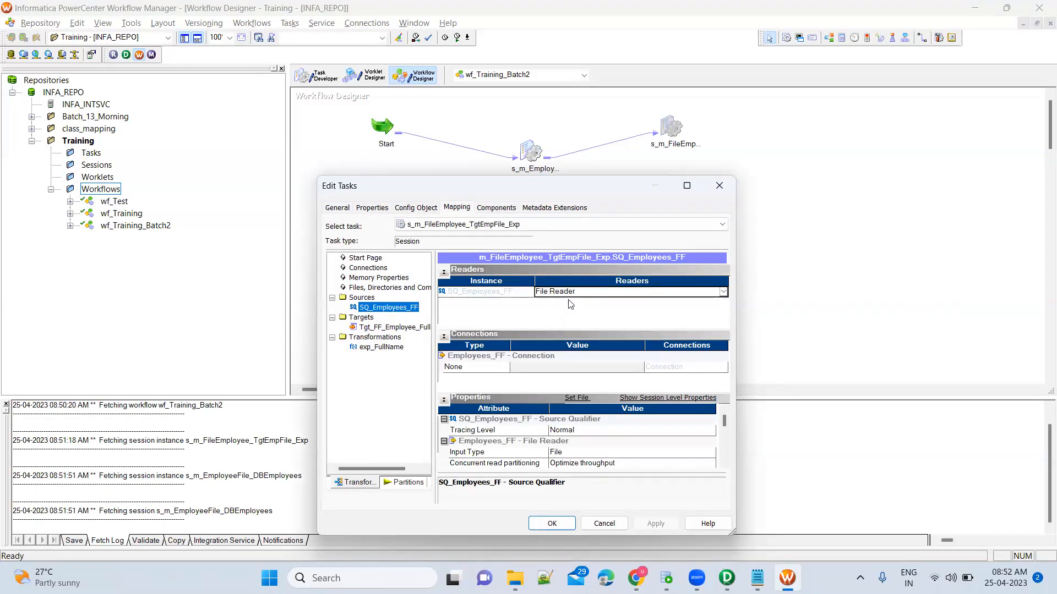
pyautogui.click(724, 463)
pyautogui.click(724, 464)
pyautogui.click(724, 464)
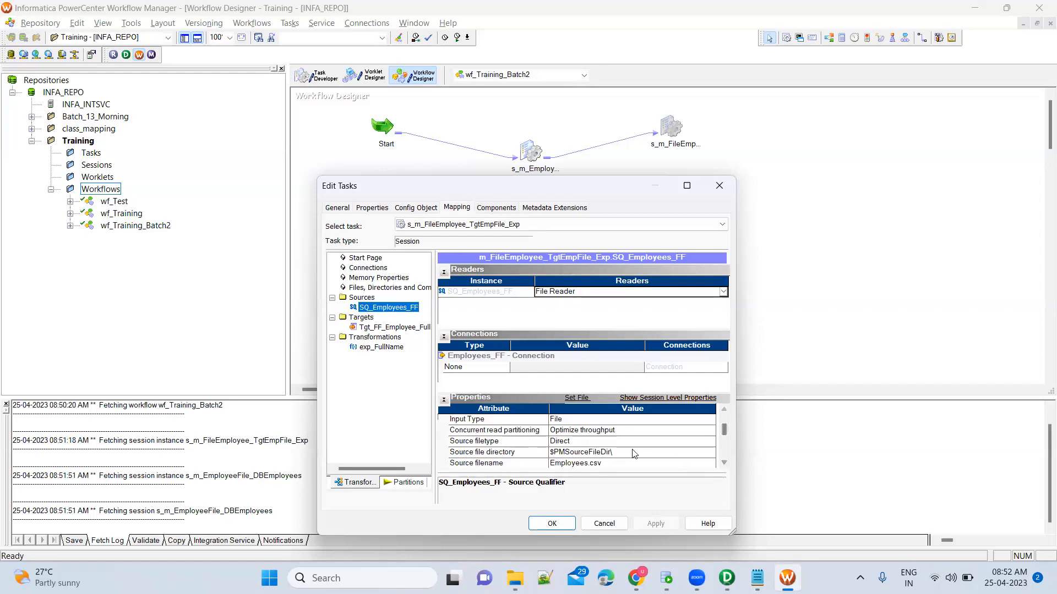
pyautogui.click(622, 464)
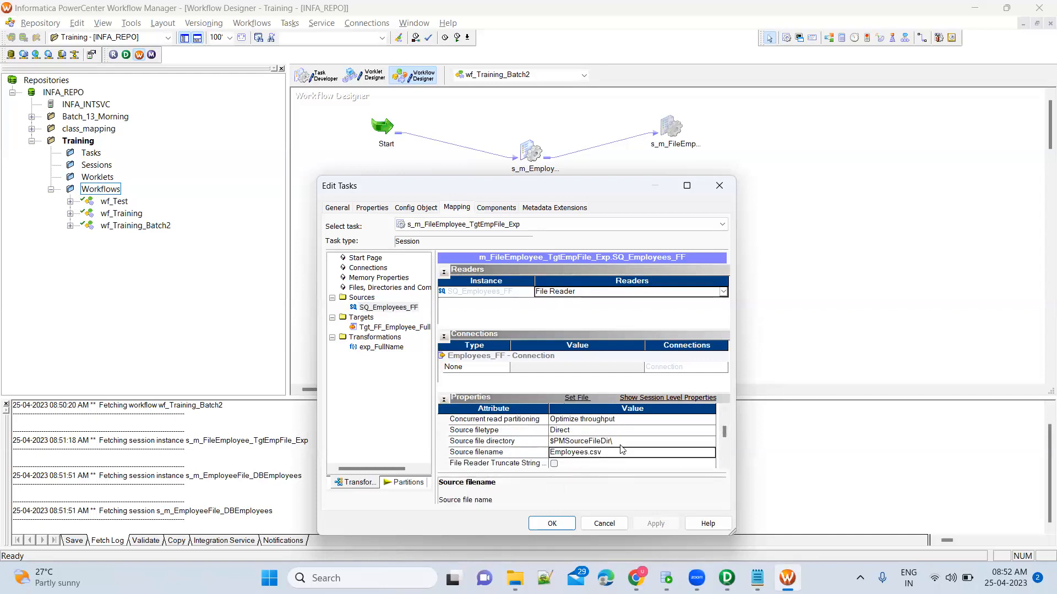
pyautogui.click(510, 443)
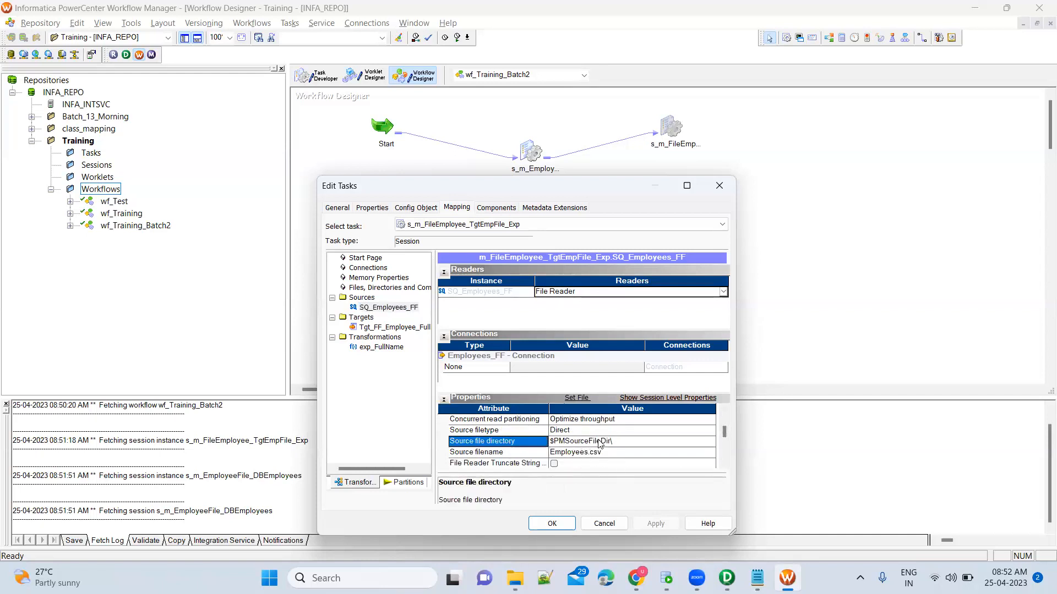
pyautogui.click(615, 445)
pyautogui.click(385, 308)
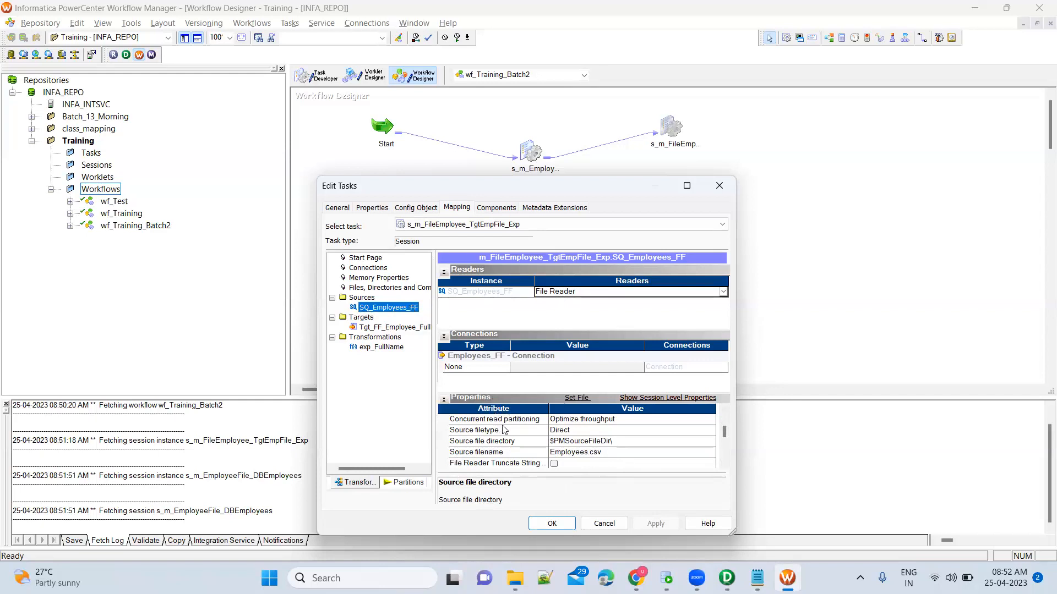
pyautogui.click(536, 445)
pyautogui.click(626, 446)
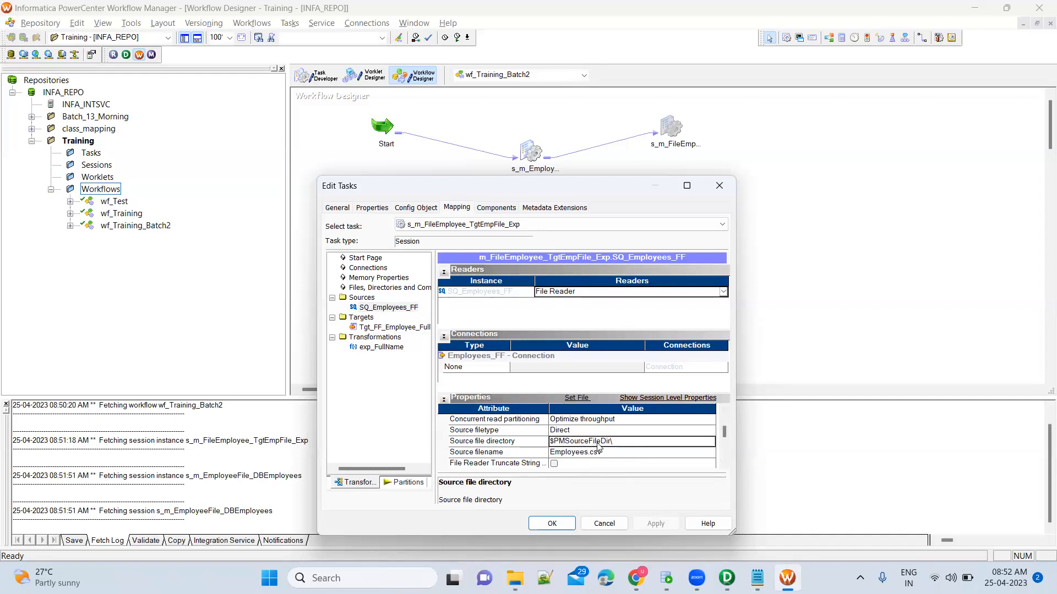
# Navigate from the Training folder up through infa_shared into the SrcFiles folder.
pyautogui.moveTo(514, 578)
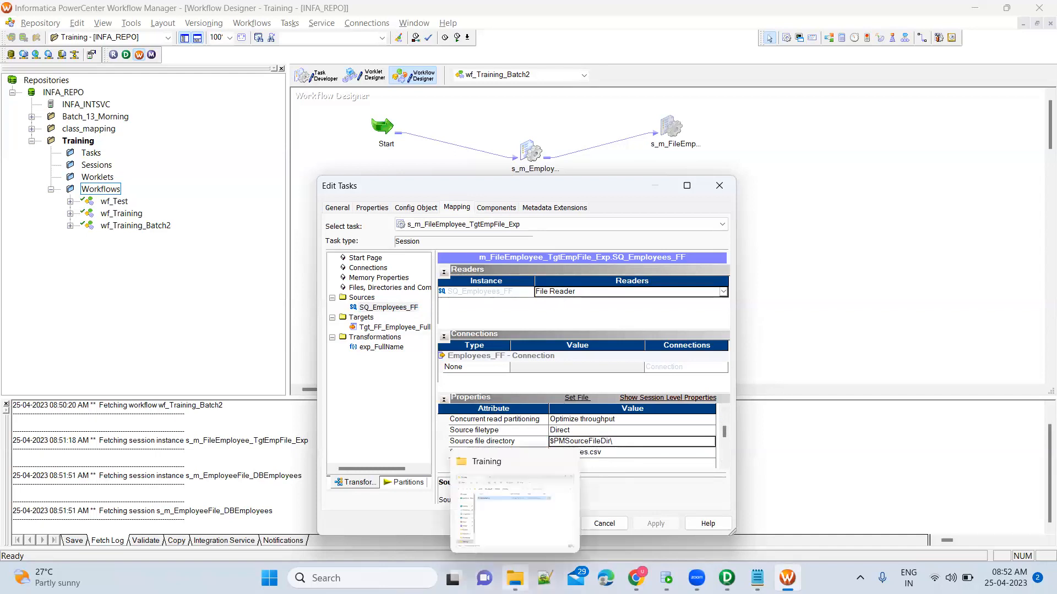
pyautogui.click(513, 440)
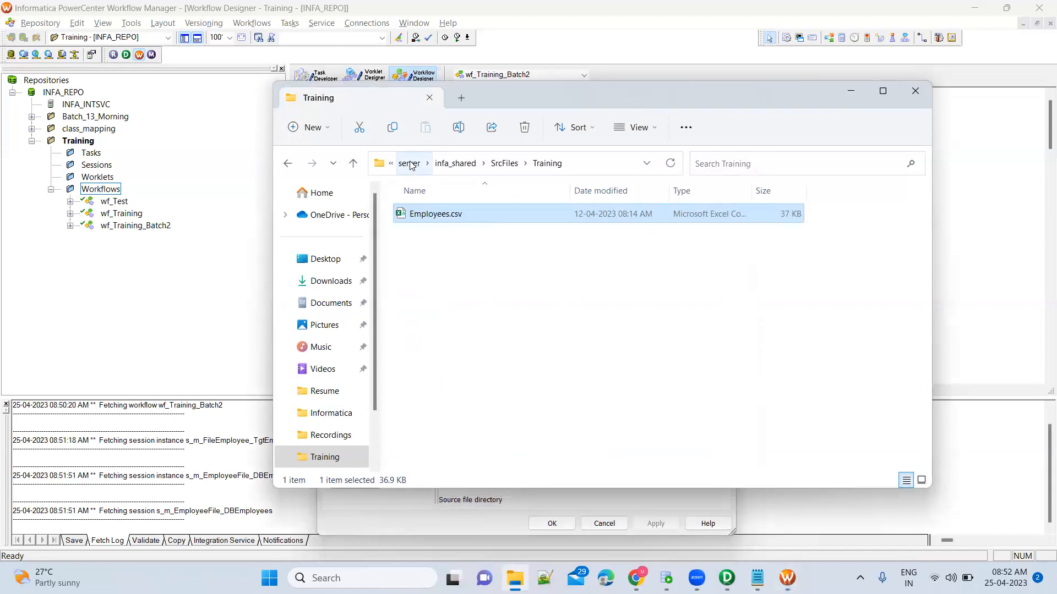
pyautogui.click(622, 168)
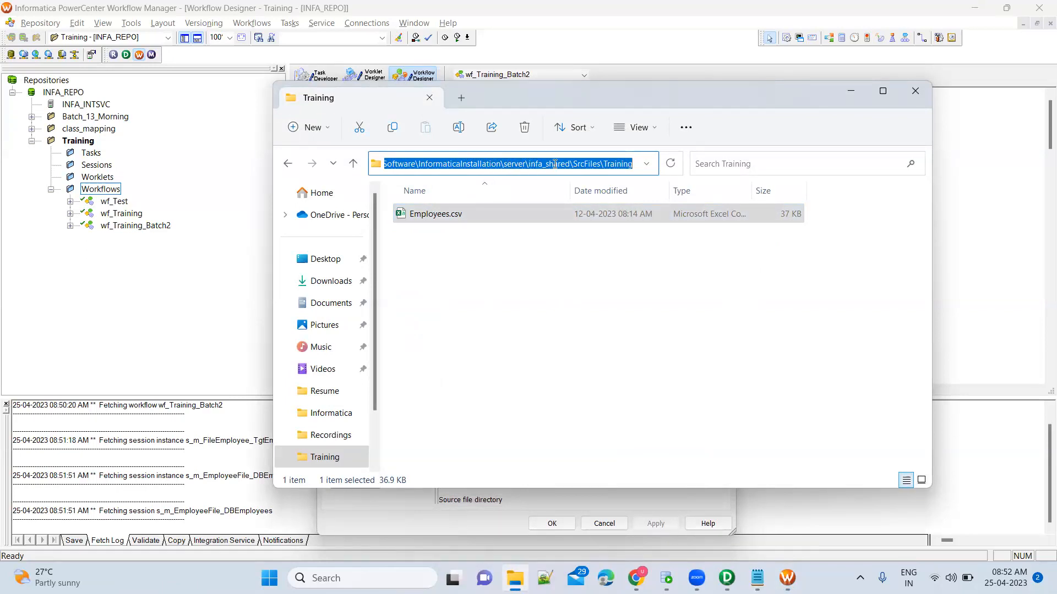
pyautogui.click(606, 254)
pyautogui.click(504, 164)
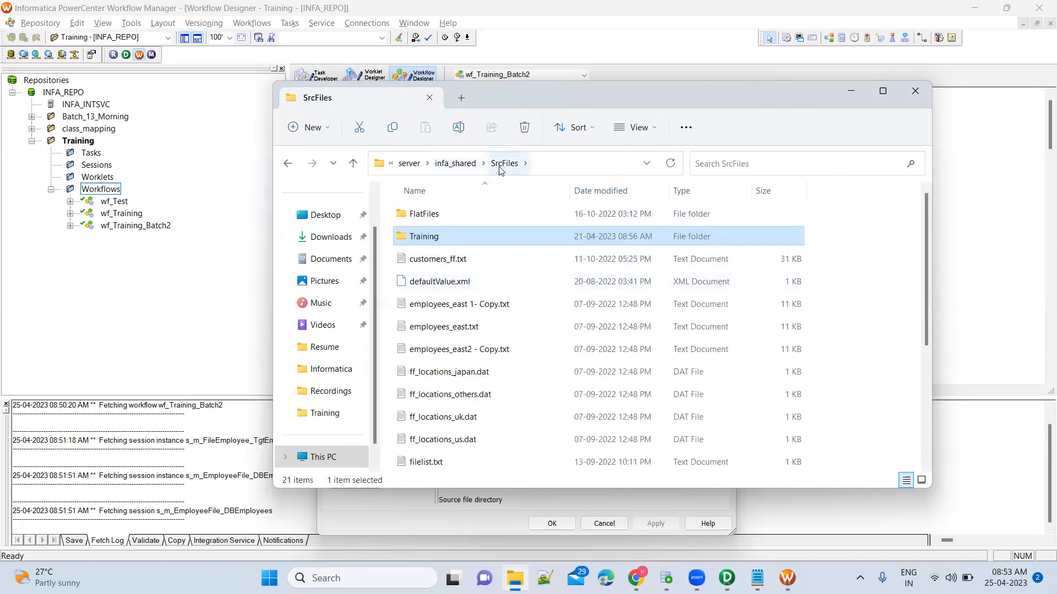
pyautogui.click(456, 163)
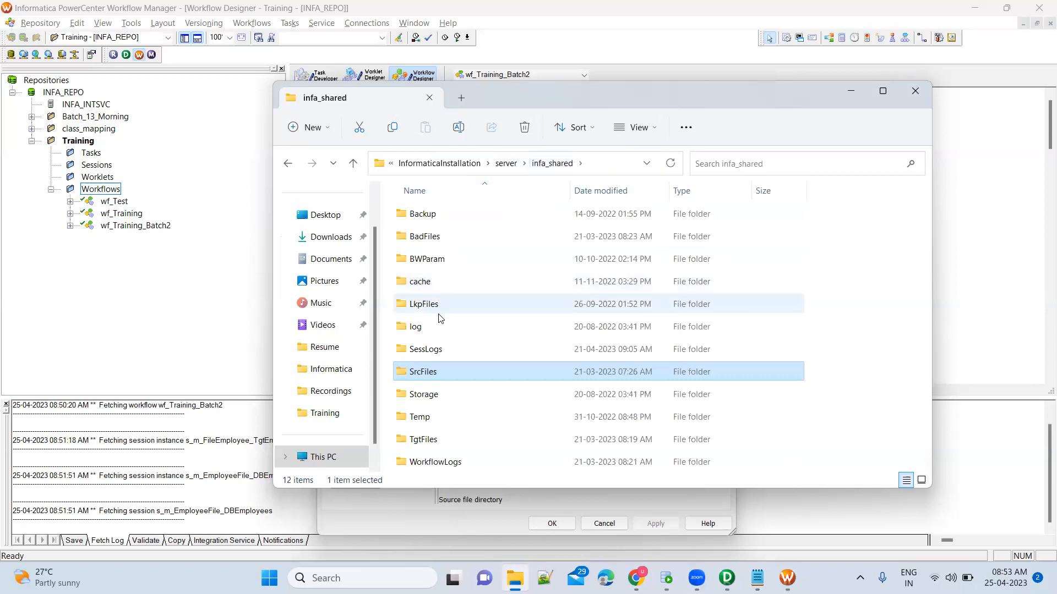
pyautogui.doubleClick(440, 376)
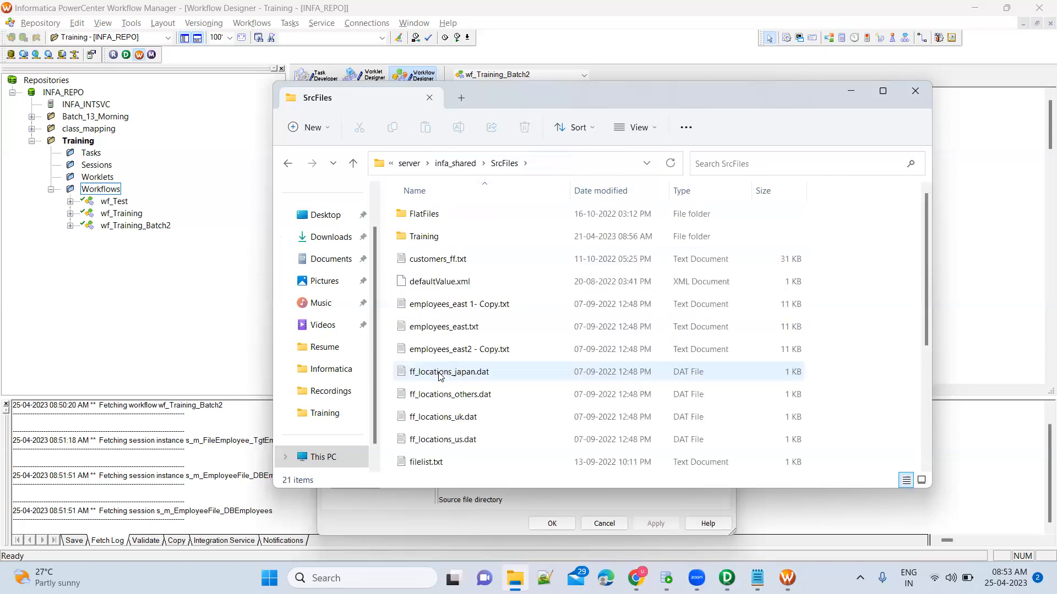
pyautogui.hotkey('alt', 'Tab')
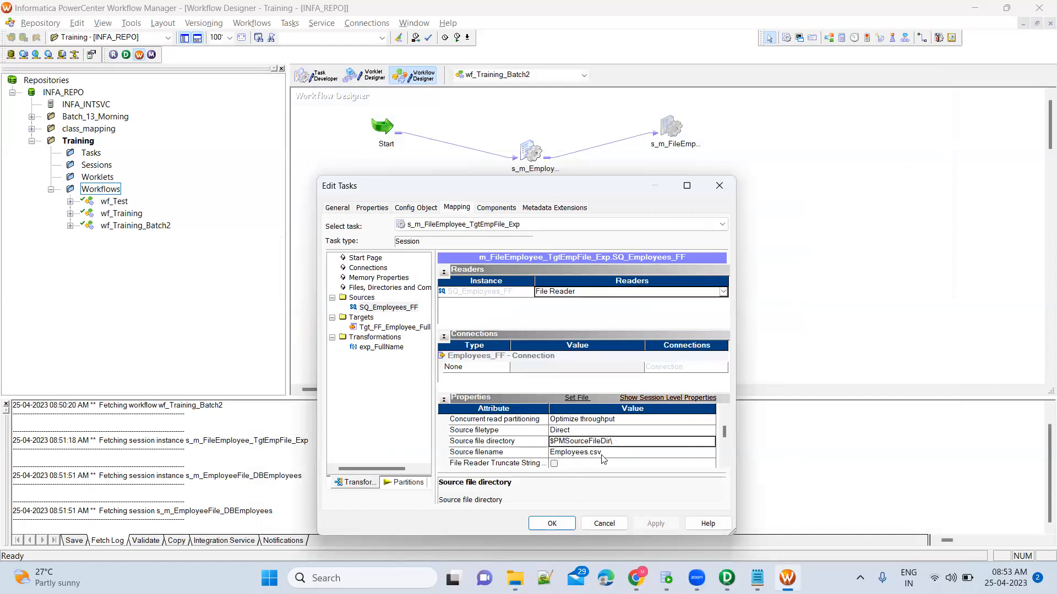
# Browse SrcFiles and its Training subfolder, stepping through the employee source files.
pyautogui.hotkey('alt', 'Tab')
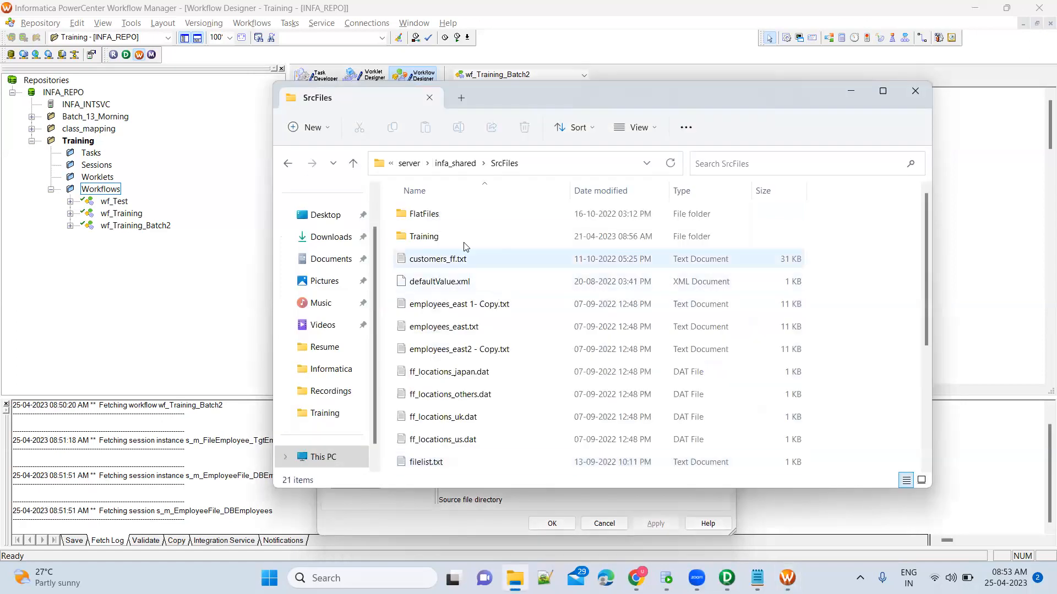
pyautogui.scroll(-5, 471, 360)
pyautogui.scroll(5, 471, 359)
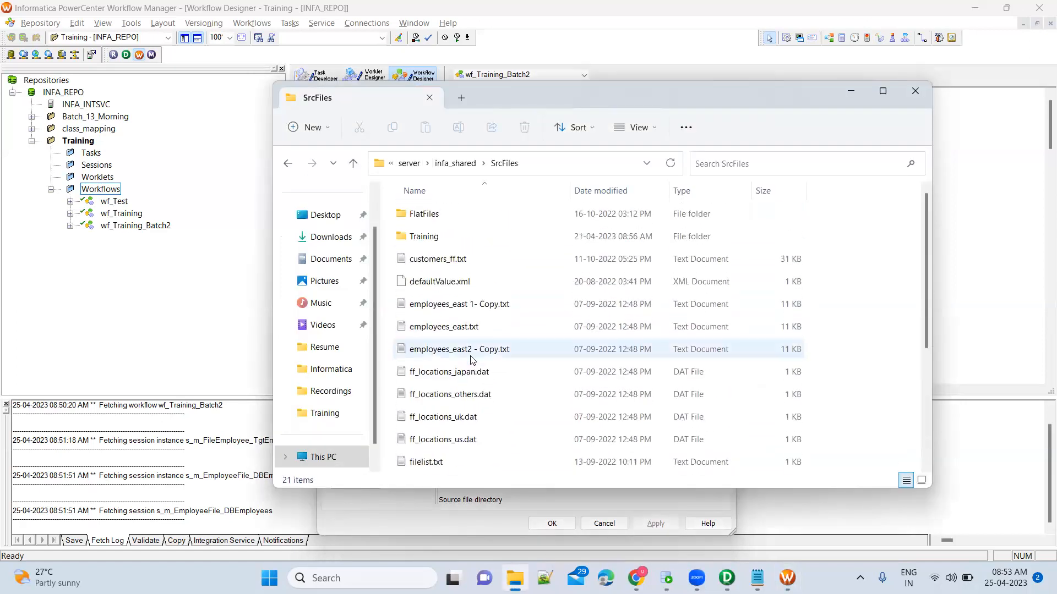
pyautogui.doubleClick(439, 238)
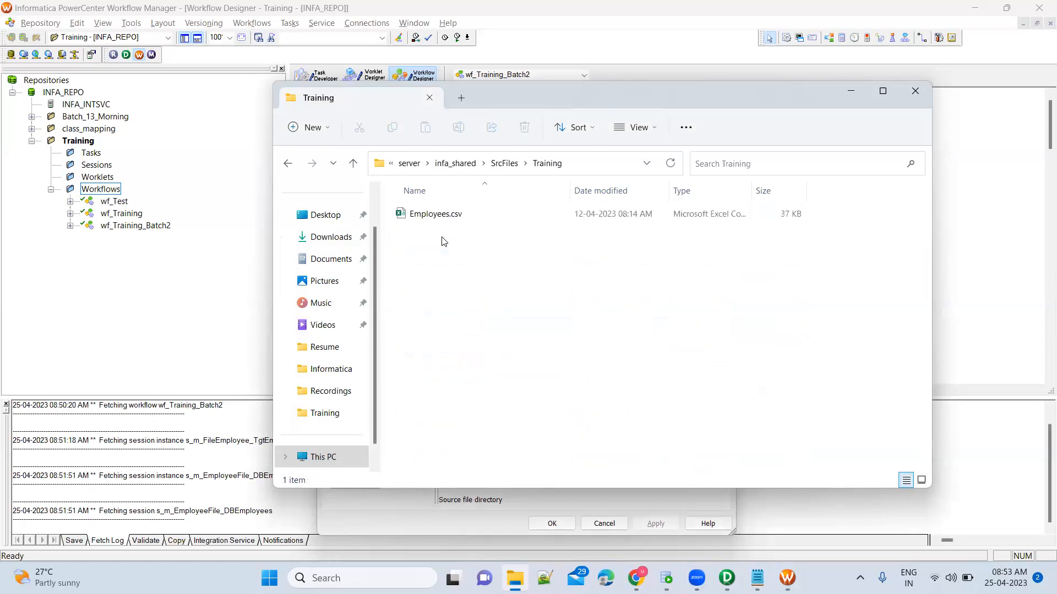
pyautogui.click(502, 165)
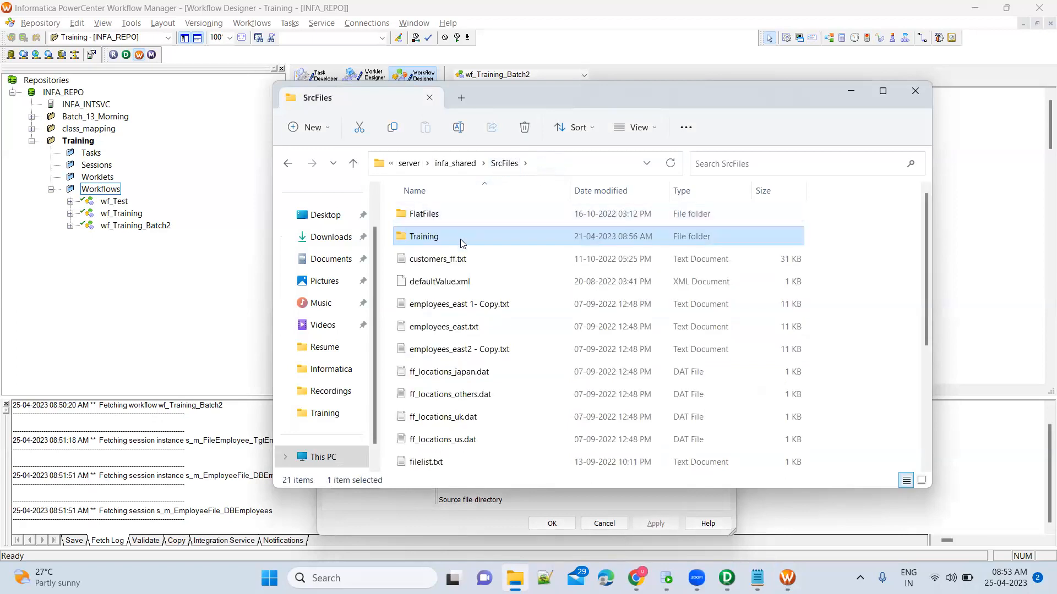
pyautogui.press('alt')
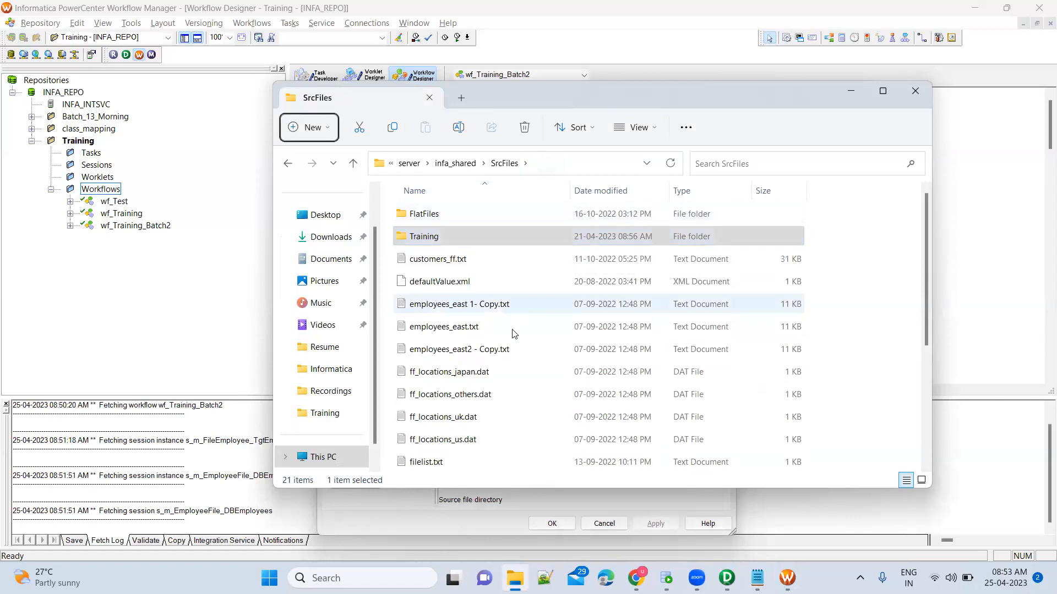
pyautogui.click(512, 349)
pyautogui.scroll(-2, 513, 341)
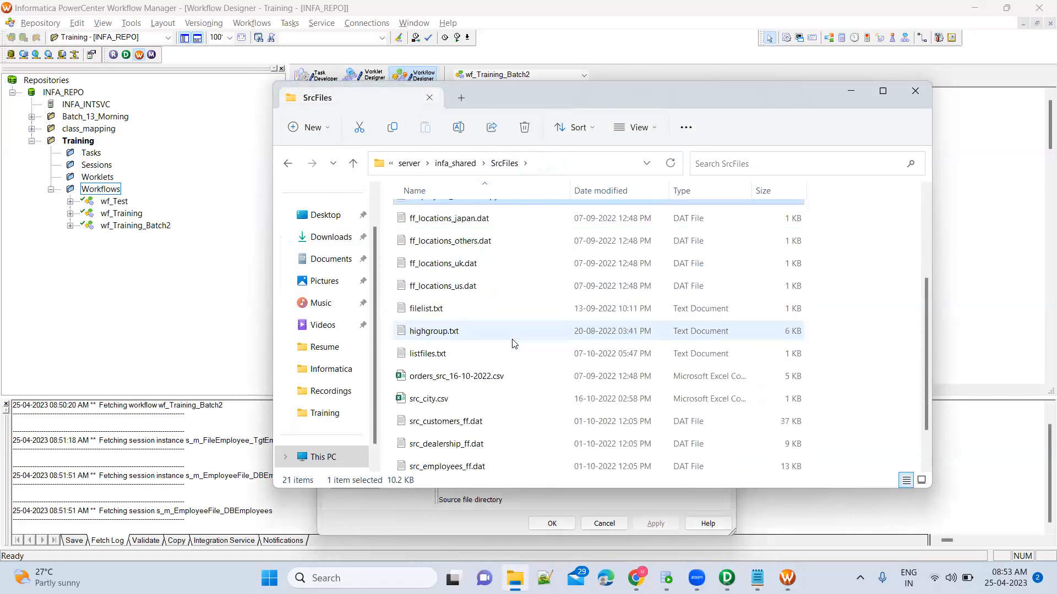
pyautogui.scroll(-1, 513, 344)
pyautogui.scroll(2, 513, 344)
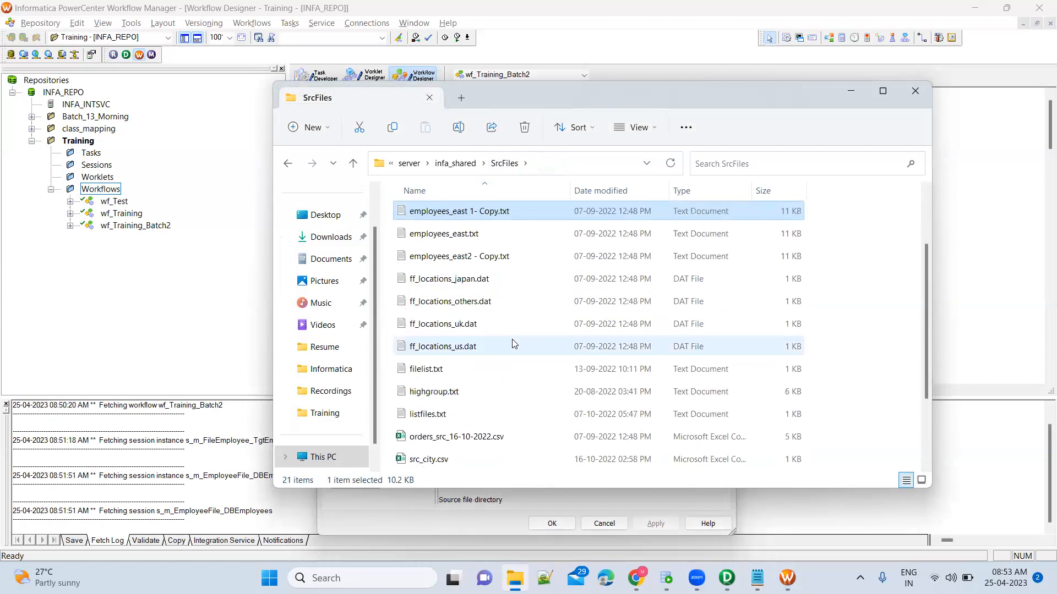
pyautogui.press('Down')
pyautogui.press('Down')
pyautogui.press('Up')
pyautogui.press('Up')
pyautogui.press('Down')
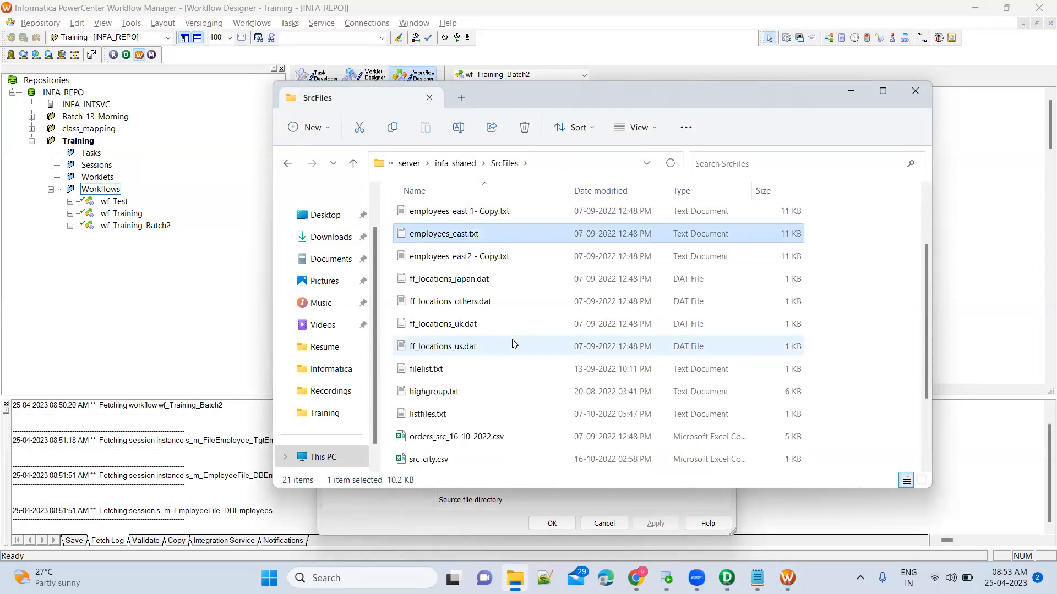
pyautogui.press('Down')
pyautogui.press('Up')
pyautogui.press('Up')
# Show the full SrcFiles path in the address bar, then return to the session's source settings.
pyautogui.hotkey('alt', 'Tab')
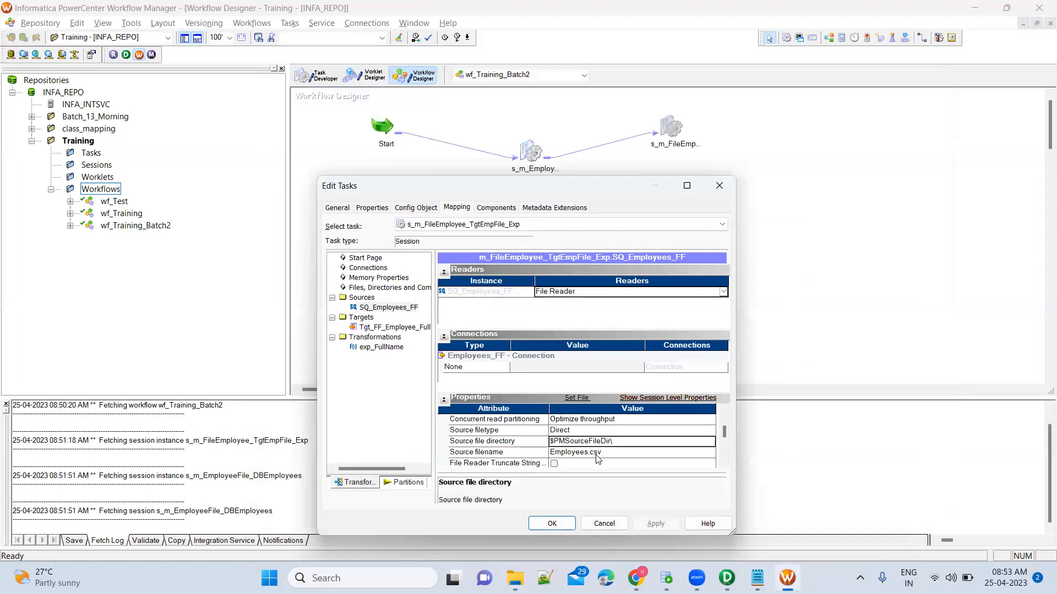
pyautogui.hotkey('alt', 'Tab')
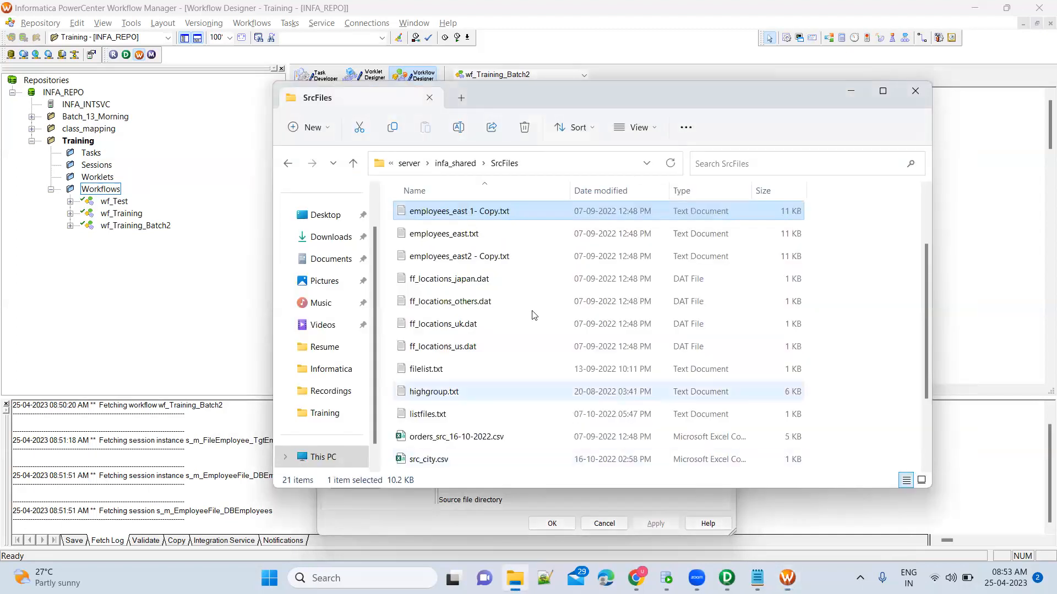
pyautogui.click(535, 164)
pyautogui.hotkey('alt', 'Tab')
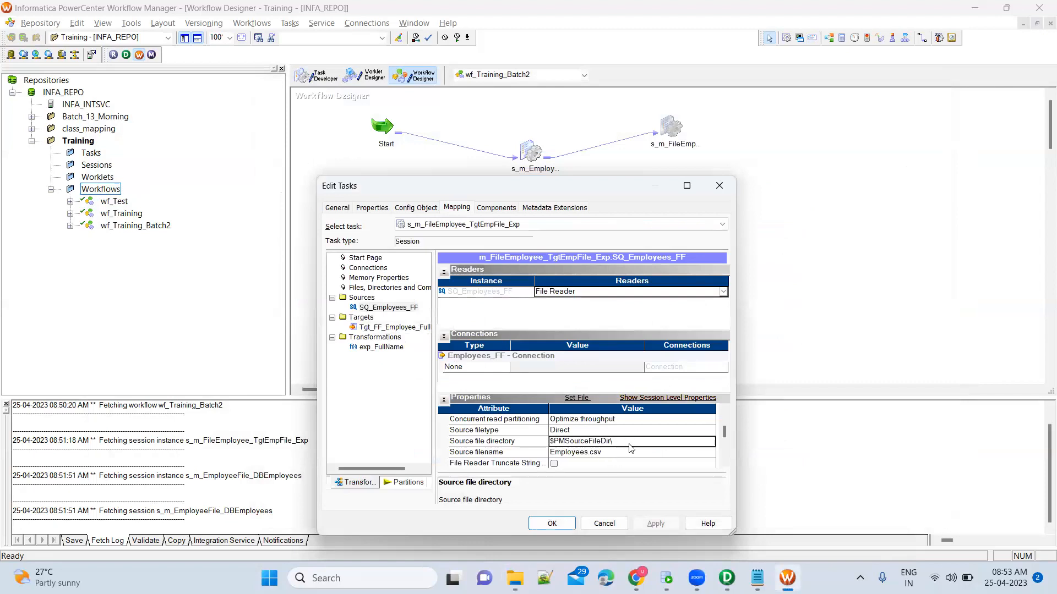
# Set the Tgt_FF_Employee_FullName target's Header Options to Output Field Names.
pyautogui.click(410, 327)
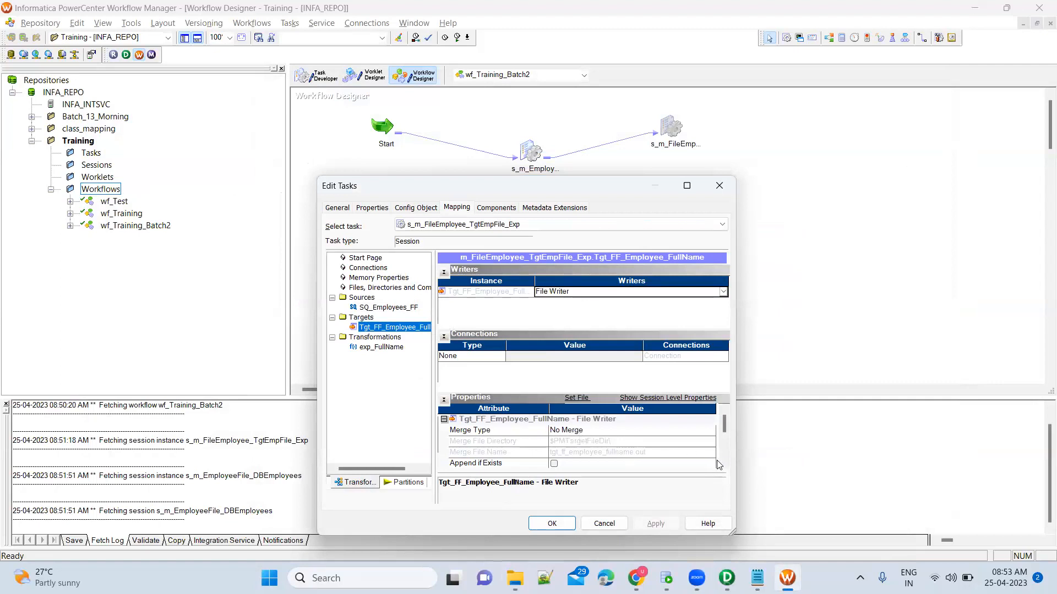
pyautogui.scroll(-3, 722, 464)
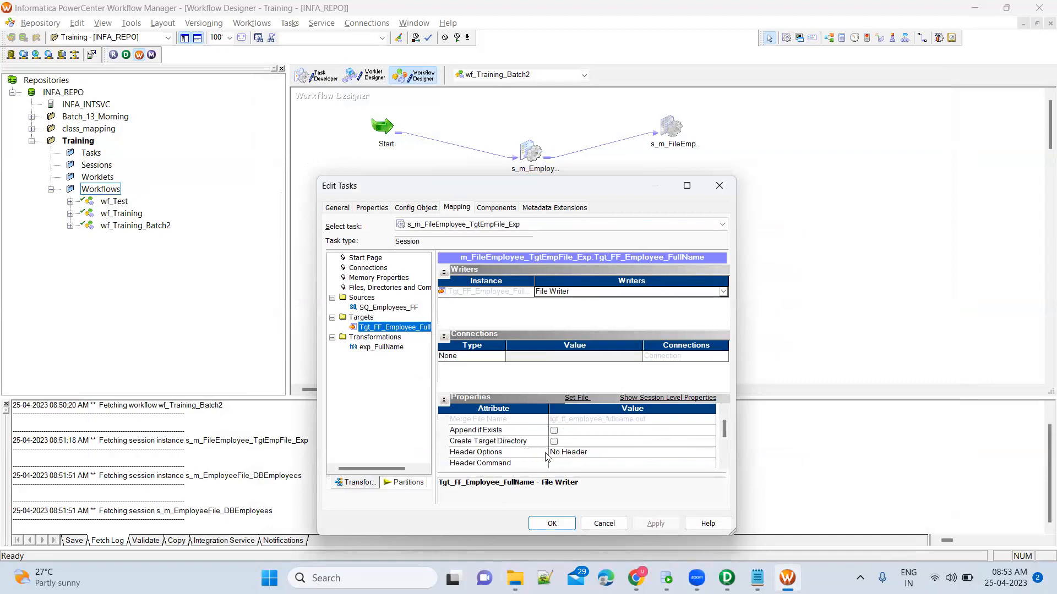
pyautogui.click(588, 453)
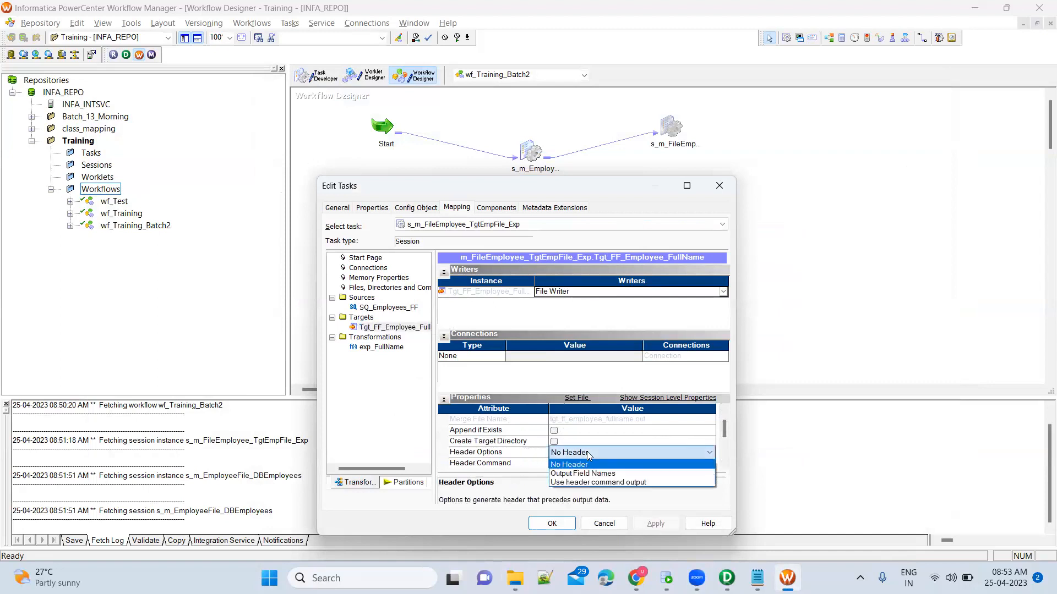
pyautogui.click(599, 453)
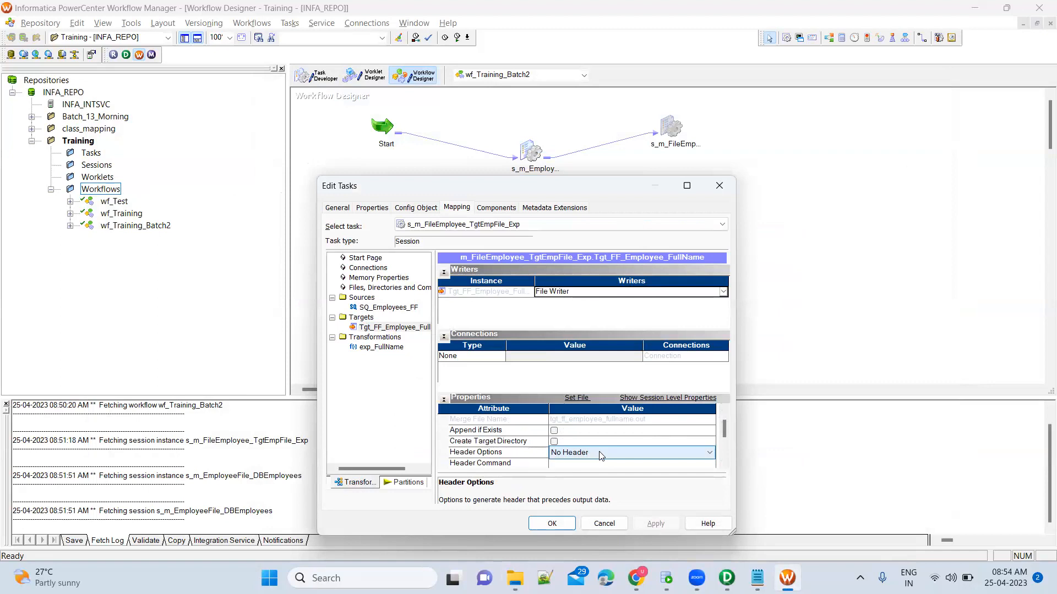
pyautogui.click(599, 453)
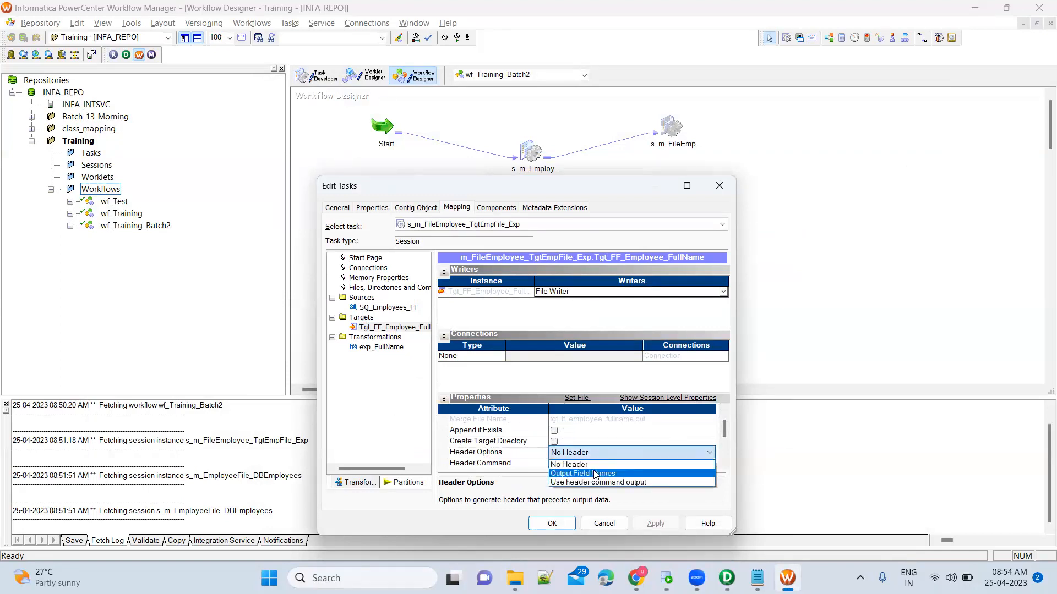
pyautogui.click(595, 473)
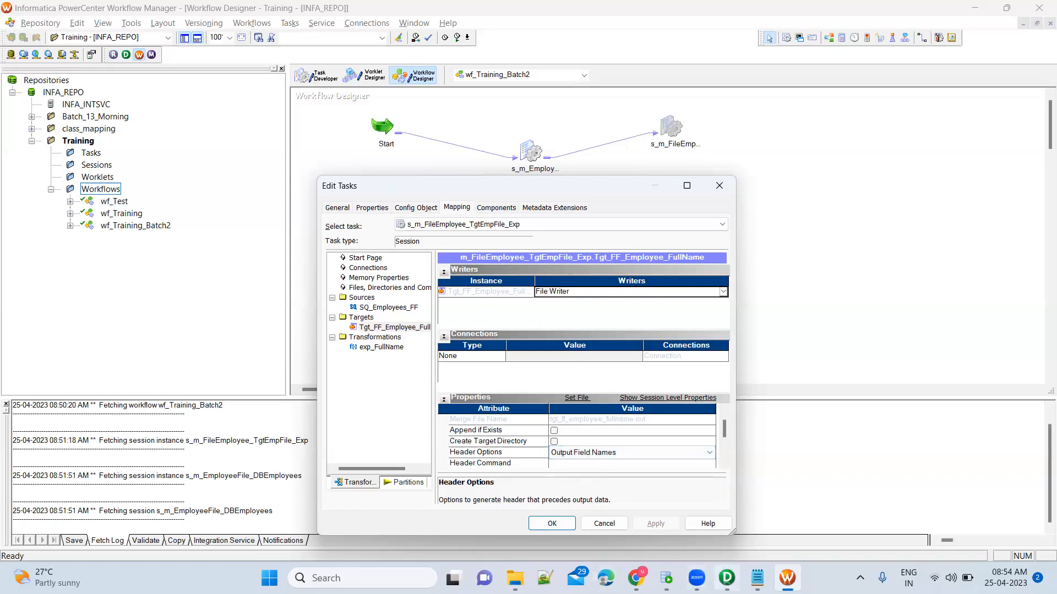
# In Designer, expand the Tgt_FF_Employee_FullName target to check its fields, starting with FirstName.
pyautogui.hotkey('alt', 'Tab')
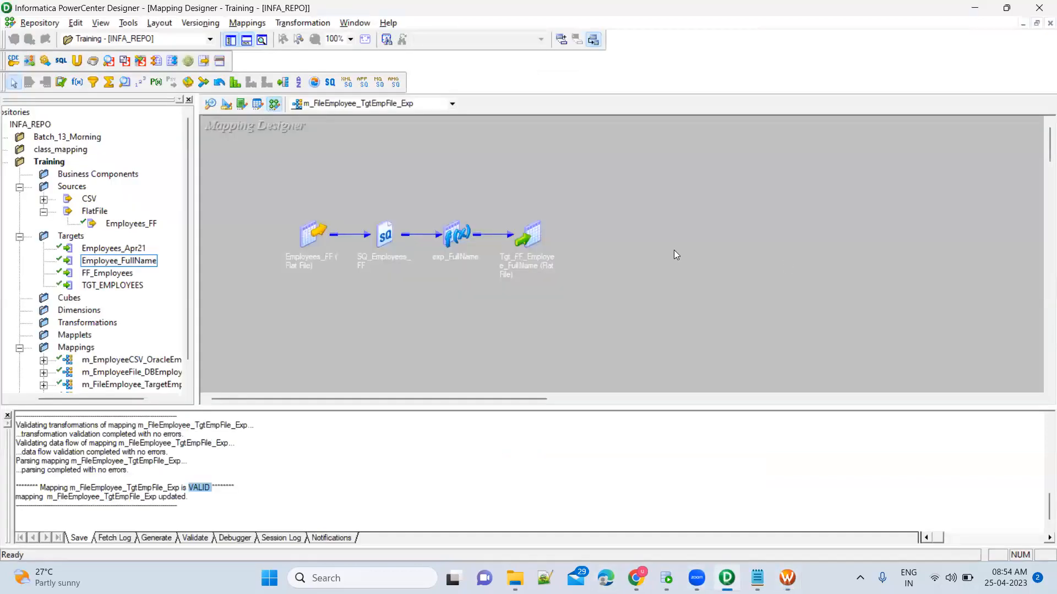
pyautogui.doubleClick(524, 229)
pyautogui.click(578, 259)
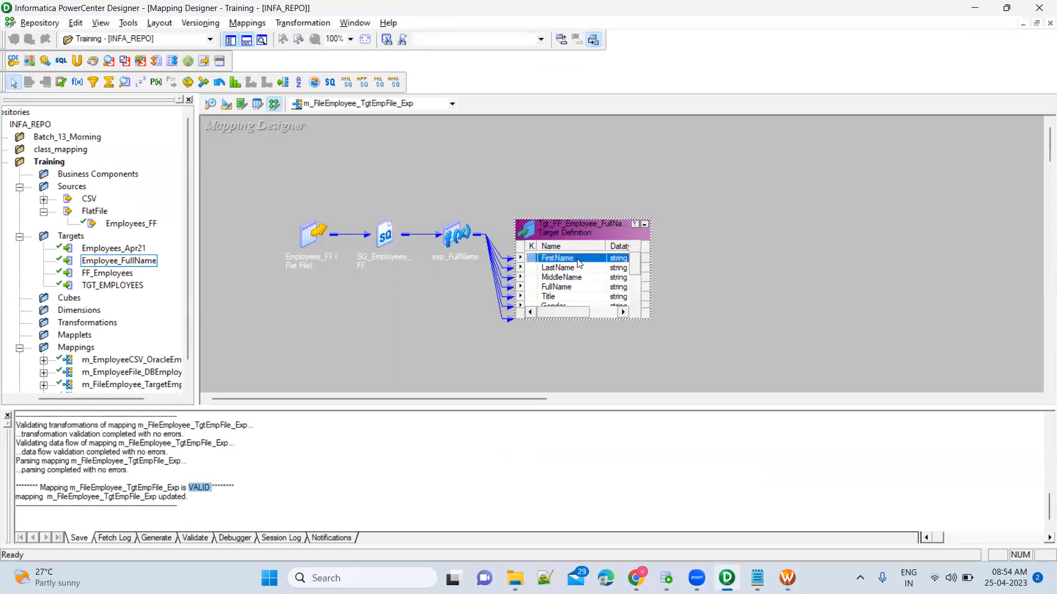
pyautogui.scroll(-2, 576, 283)
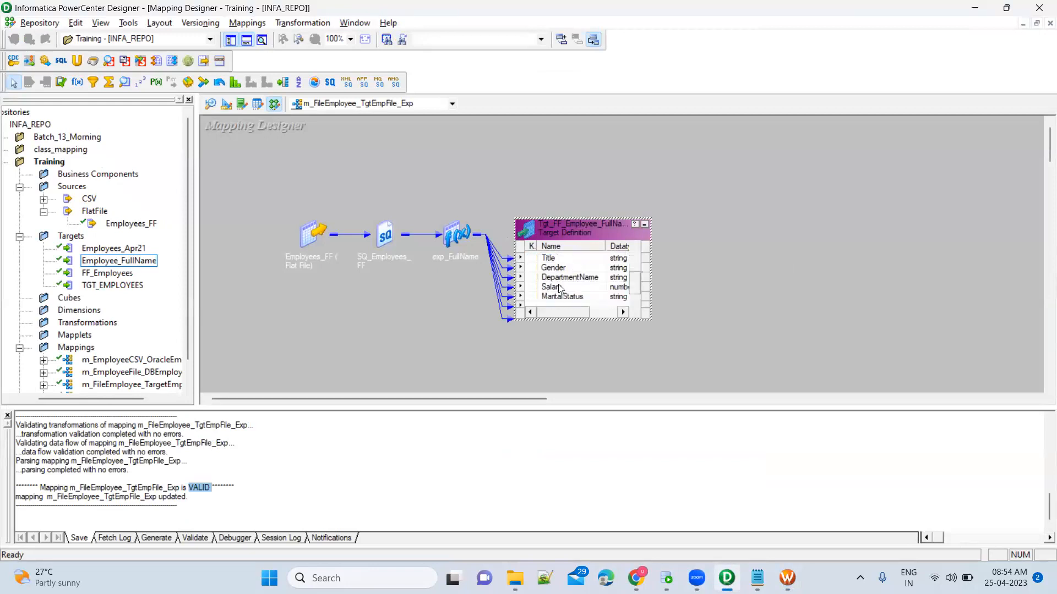
# Review the target's Output file directory and Output filename, then bring the Explorer window forward.
pyautogui.hotkey('alt', 'Tab')
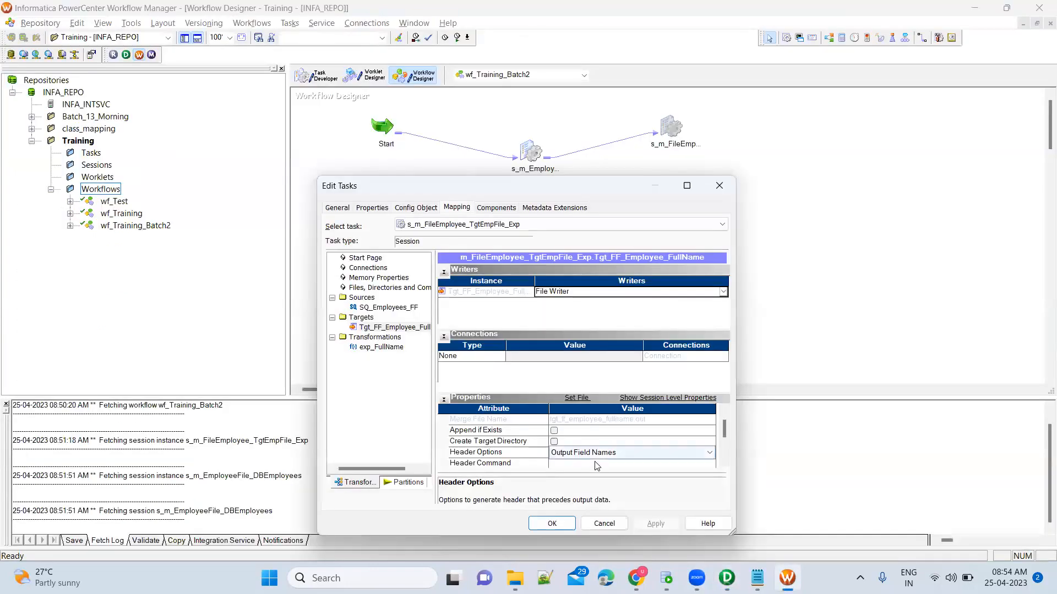
pyautogui.scroll(-5, 724, 466)
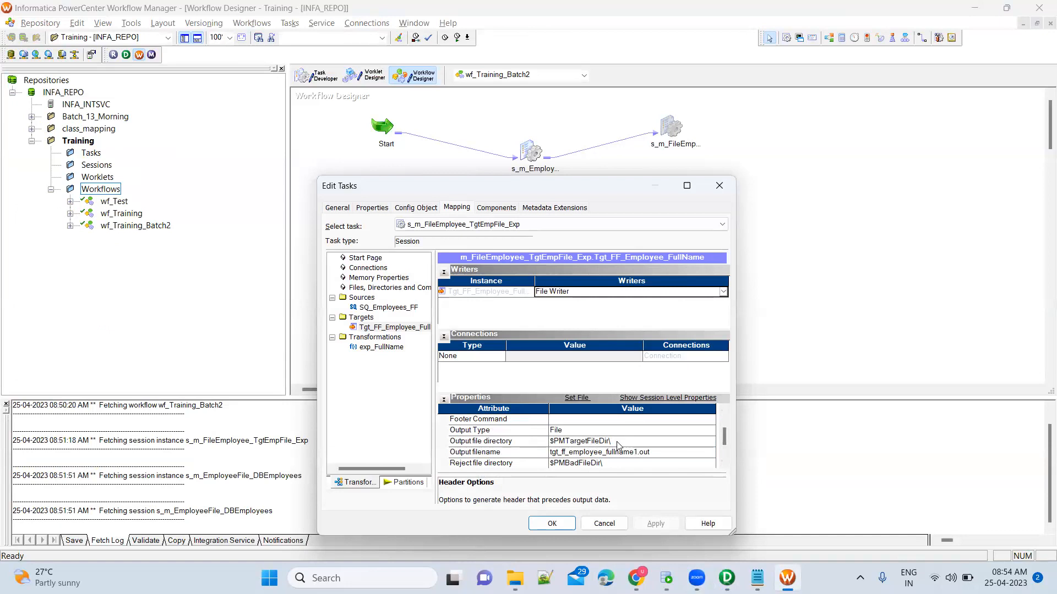
pyautogui.click(515, 578)
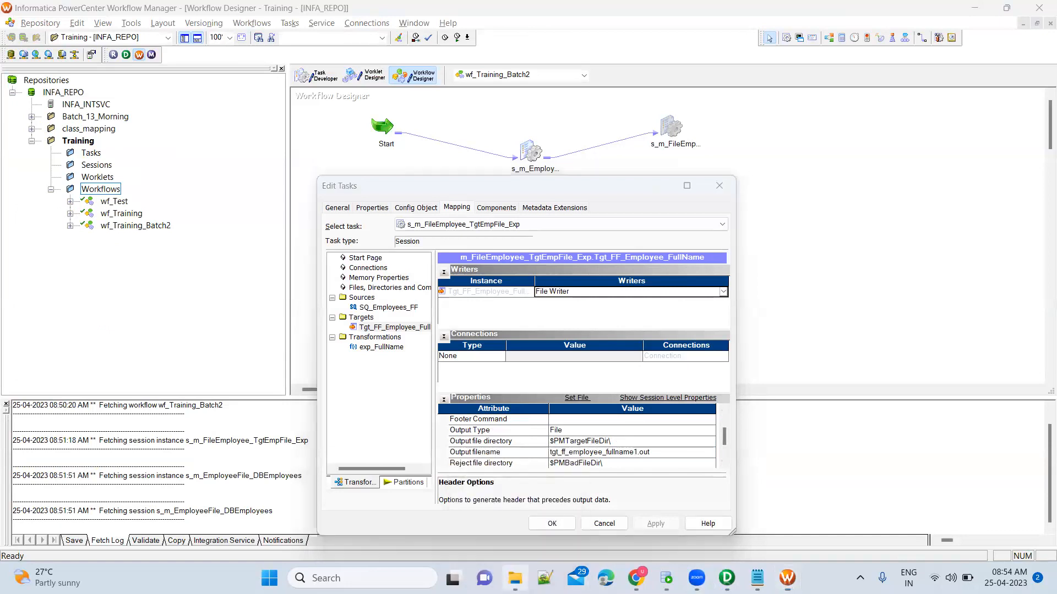
# Go from infa_shared into TgtFiles and locate its Training folder, leaving the name unchanged.
pyautogui.click(456, 163)
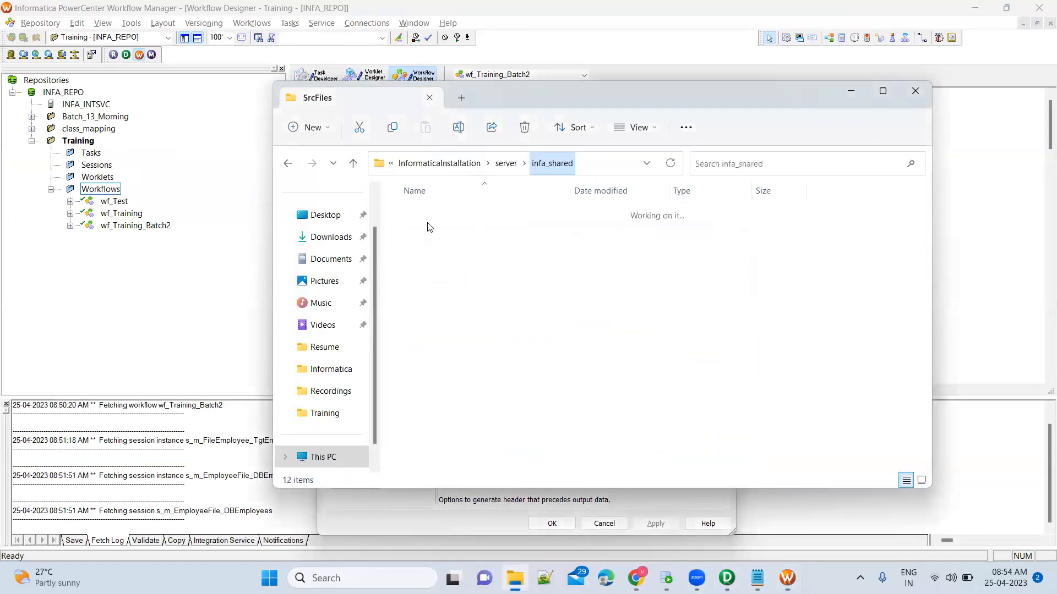
pyautogui.doubleClick(435, 444)
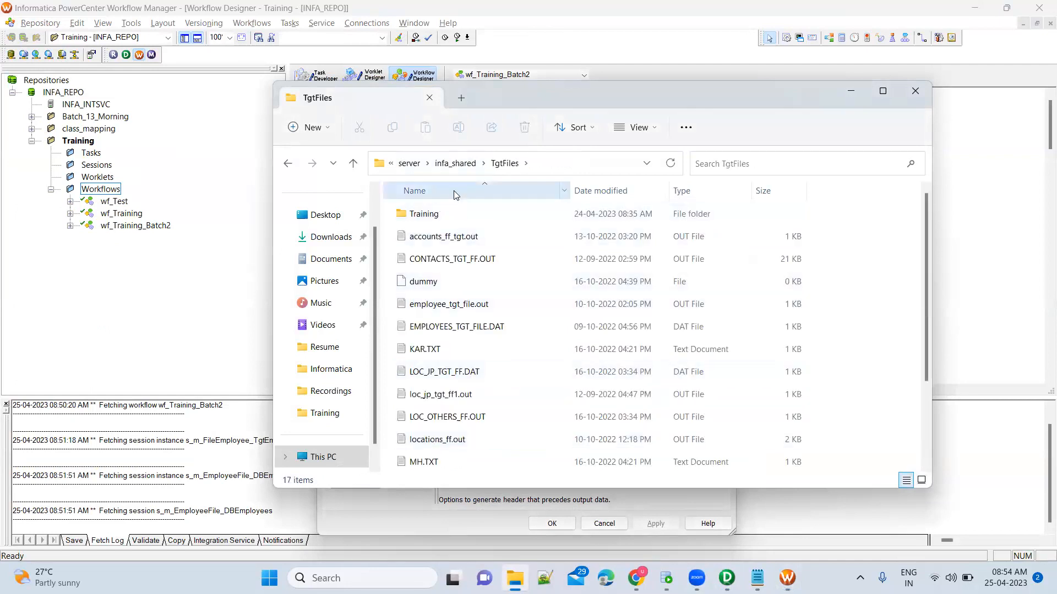
pyautogui.click(456, 220)
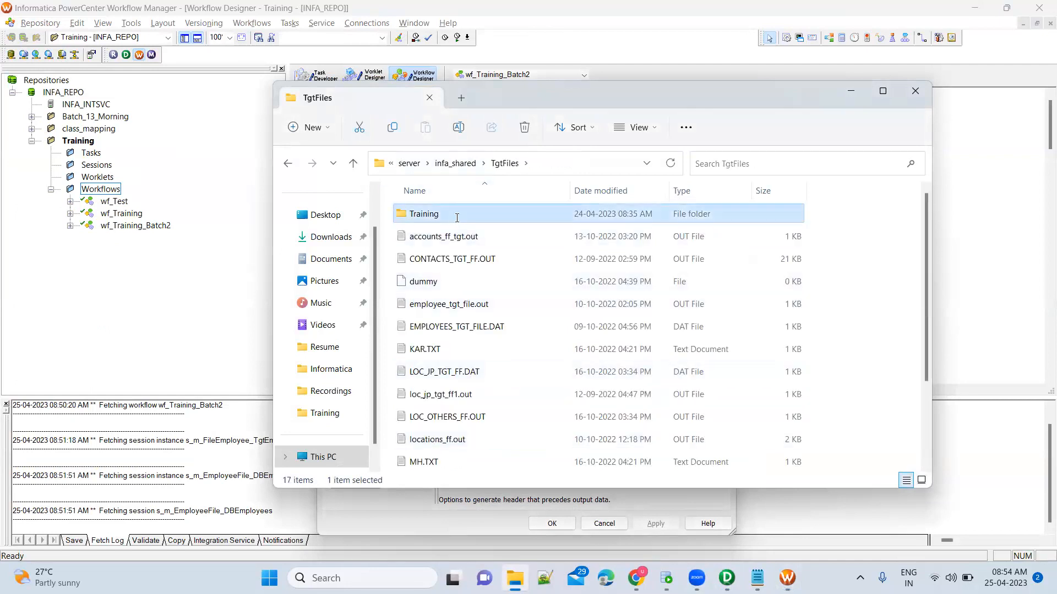
pyautogui.click(457, 218)
pyautogui.hotkey('ctrl', 'c')
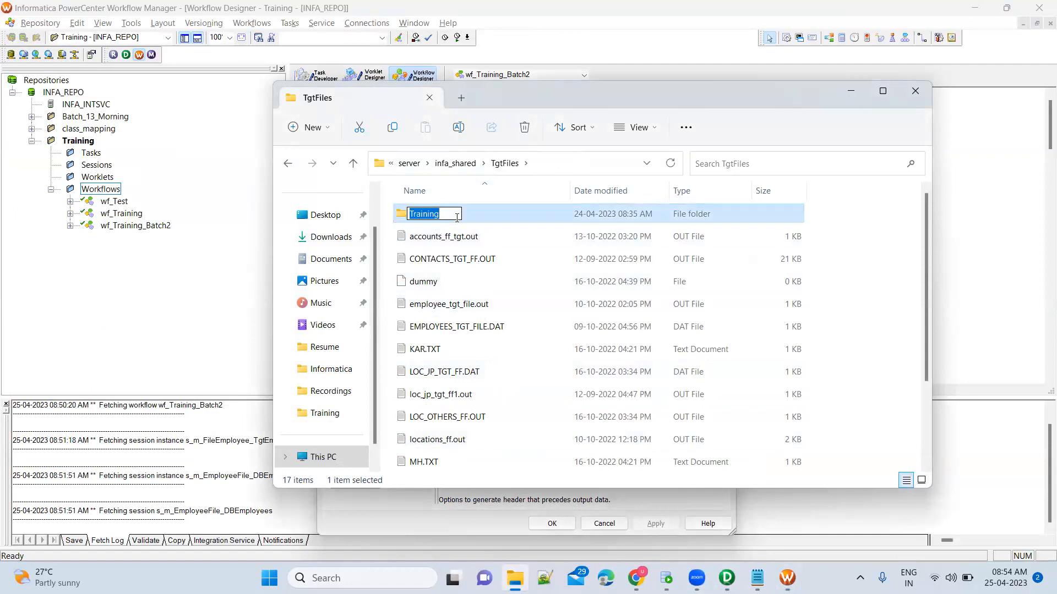
pyautogui.press('Escape')
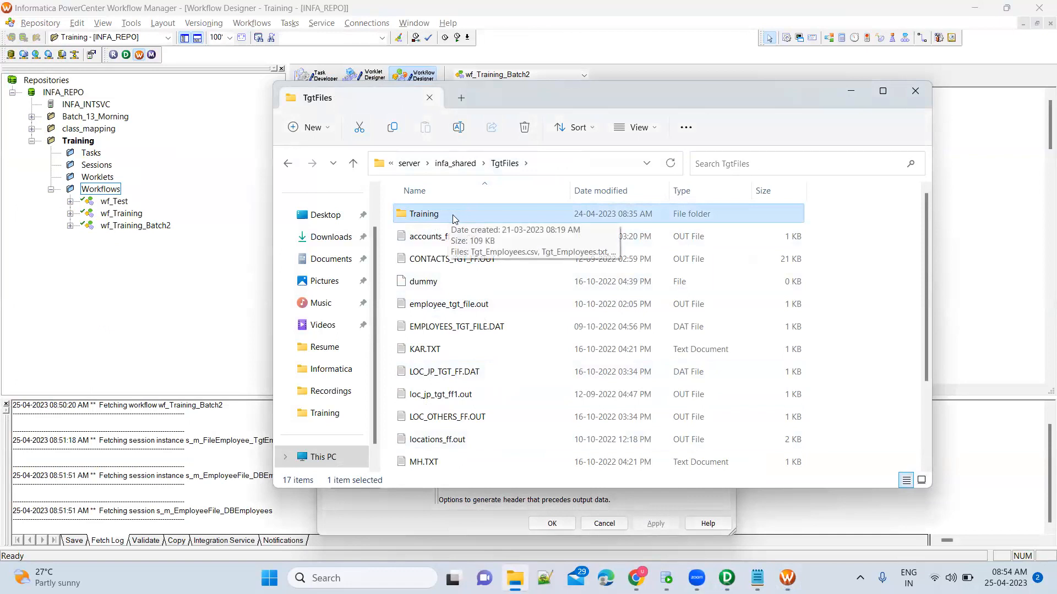
pyautogui.hotkey('alt', 'Tab')
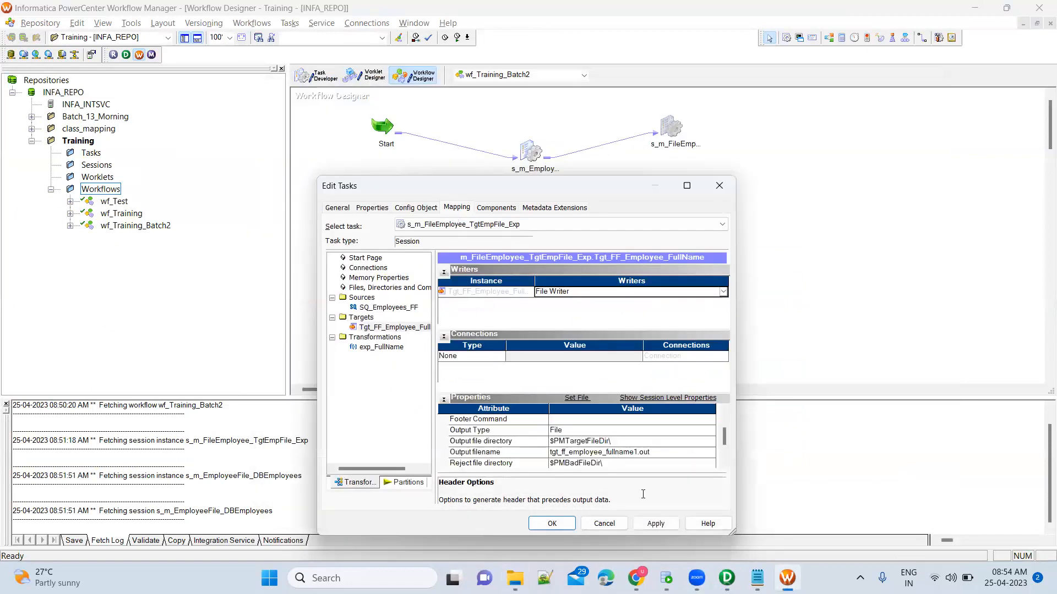
# Start editing the output file directory and open TgtFiles\Training to confirm its three Tgt_Employees files.
pyautogui.click(606, 440)
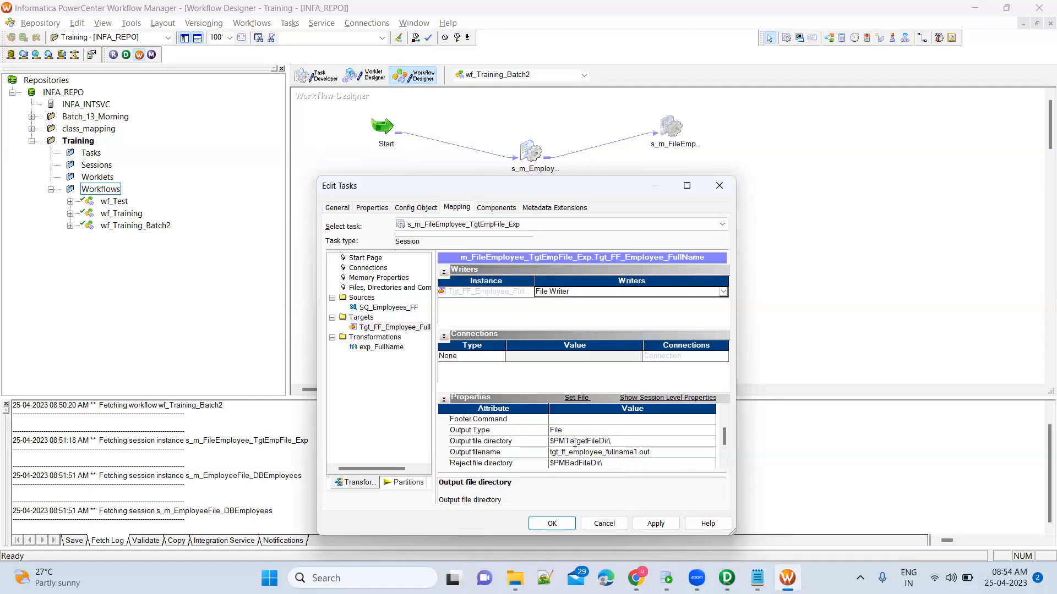
pyautogui.hotkey('alt', 'Tab')
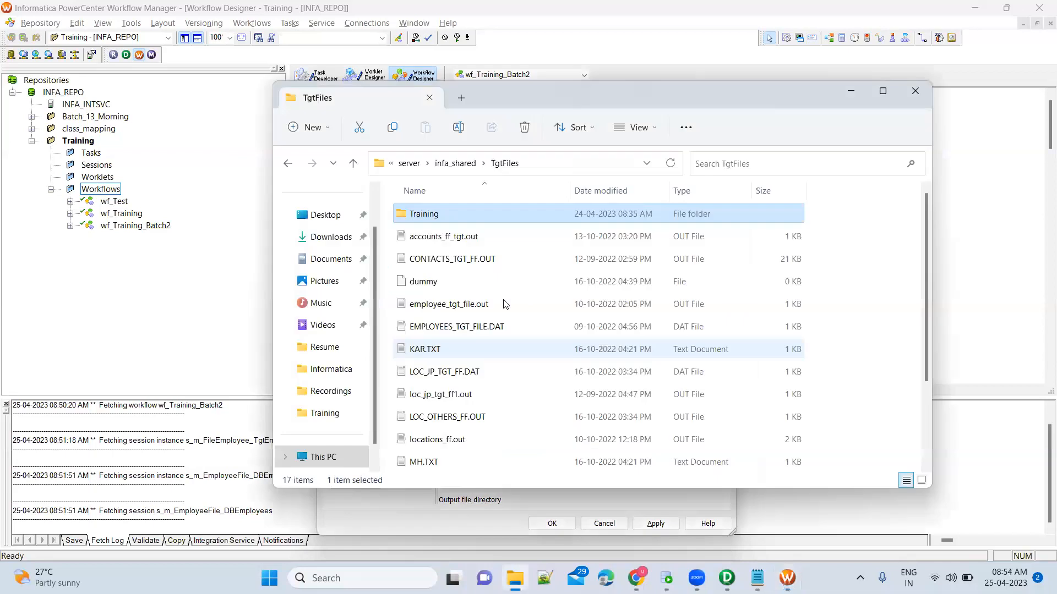
pyautogui.doubleClick(471, 213)
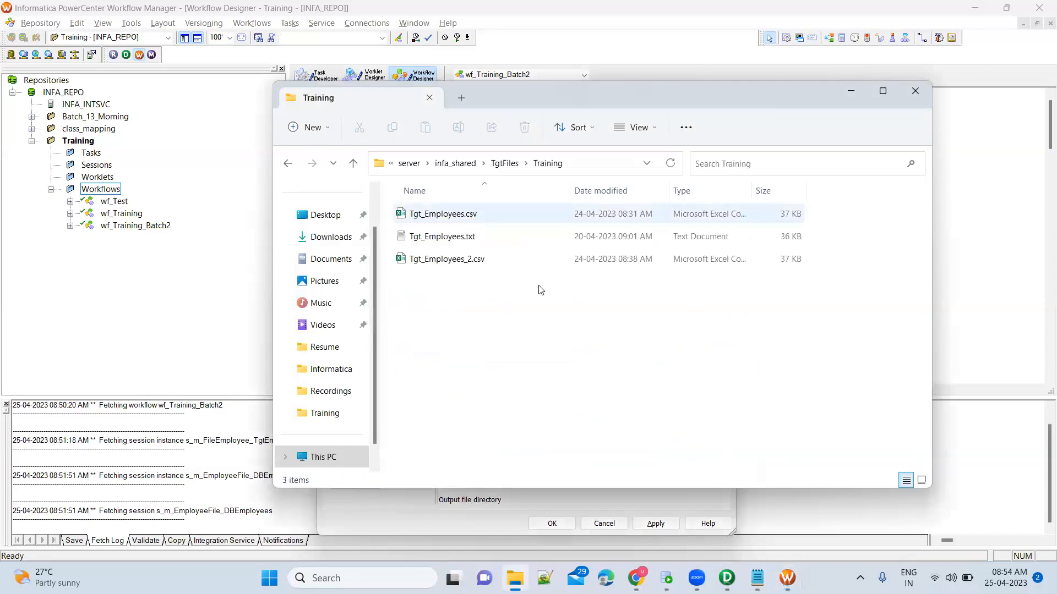
pyautogui.hotkey('alt', 'Tab')
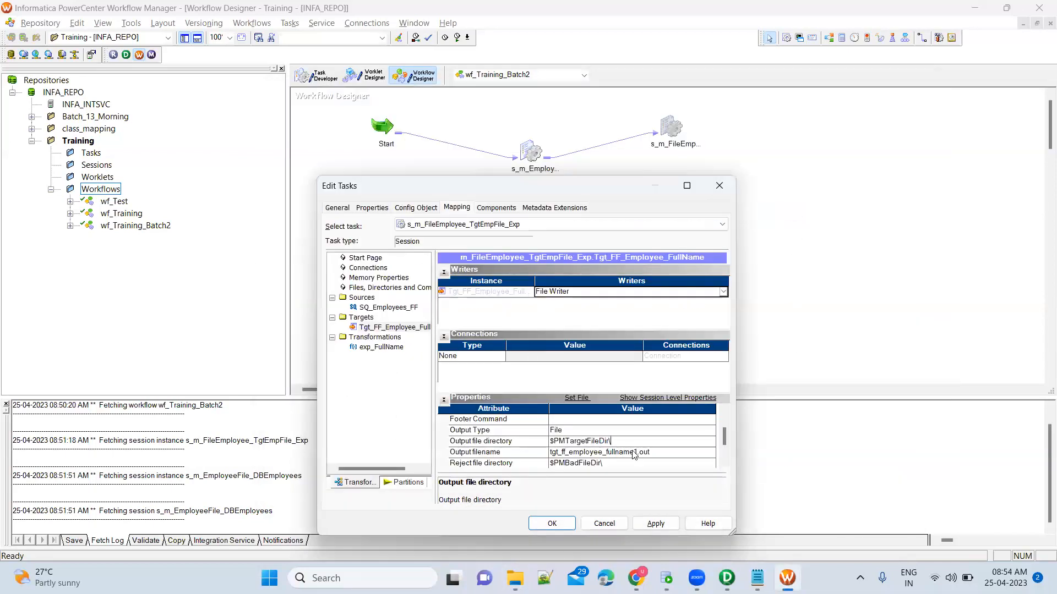
# Append Training to the output directory, rename the output file Tgt_Employee_FullName.txt, and apply.
pyautogui.hotkey('ctrl', 'v')
pyautogui.click(528, 453)
pyautogui.click(565, 453)
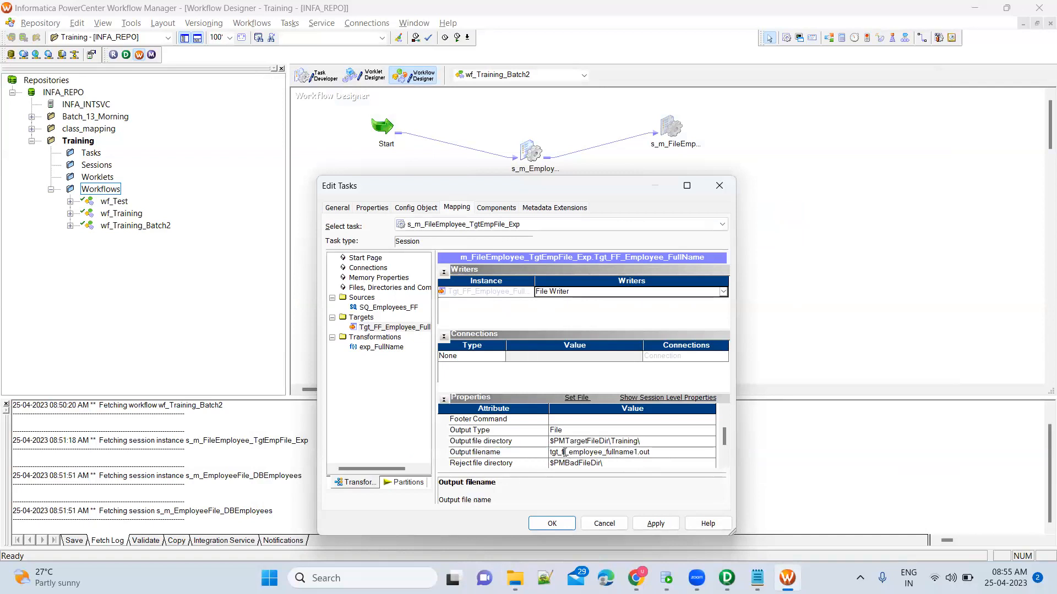
pyautogui.doubleClick(565, 451)
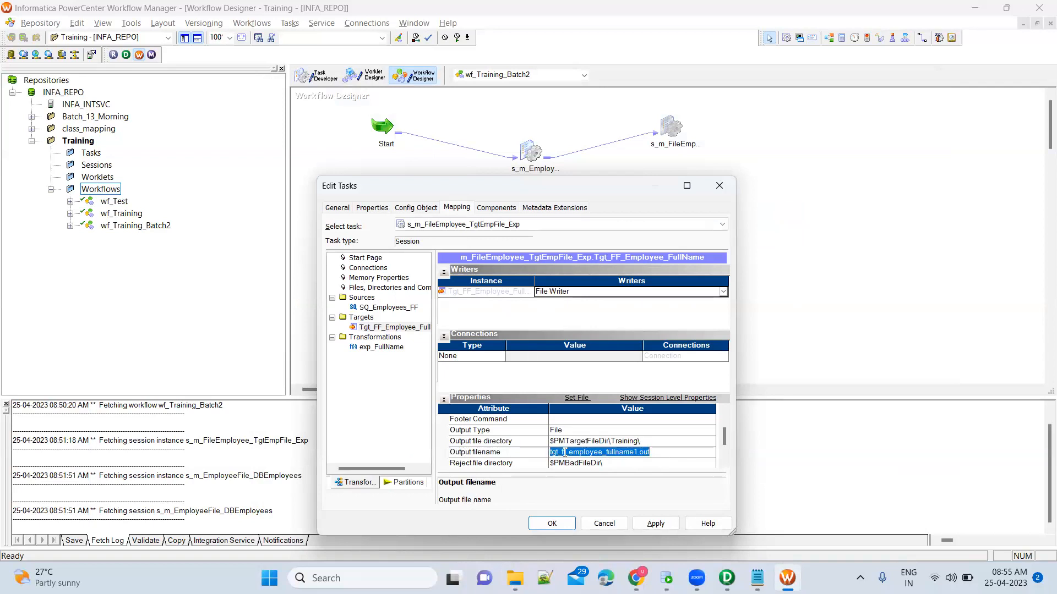
pyautogui.write('Tg')
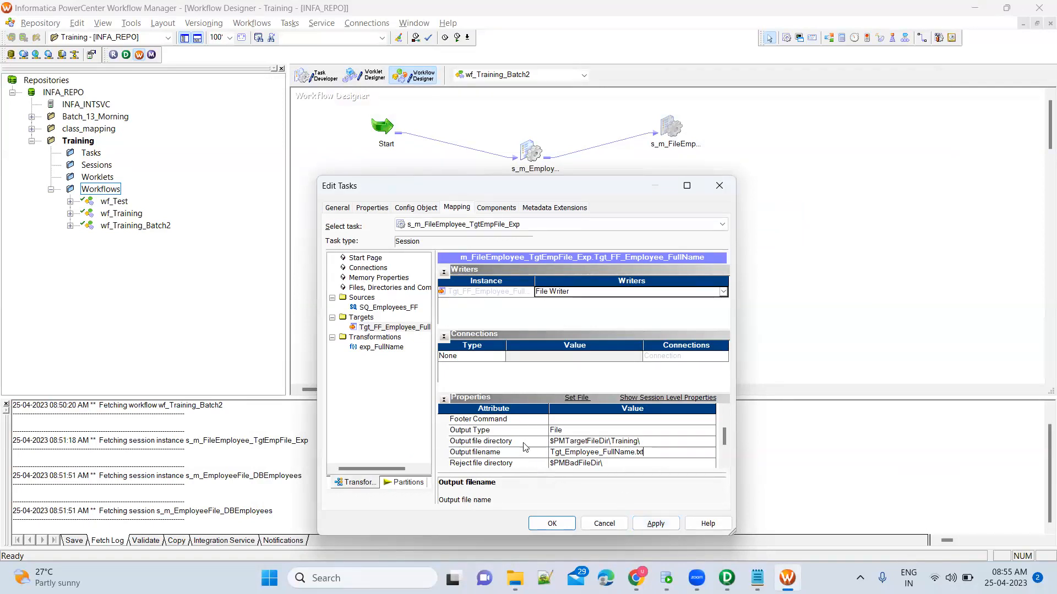
pyautogui.click(525, 444)
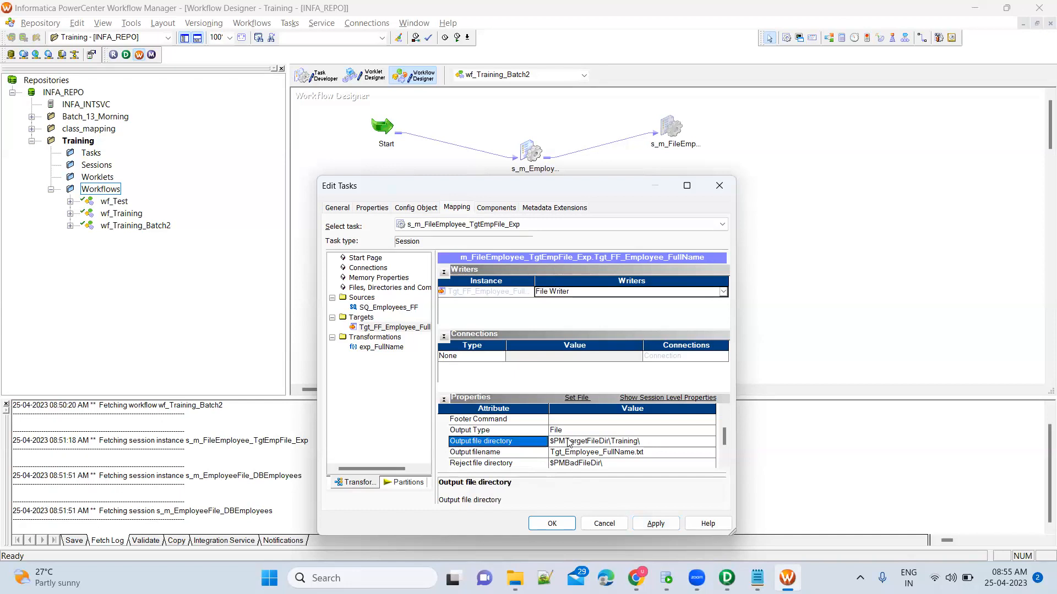
pyautogui.click(532, 455)
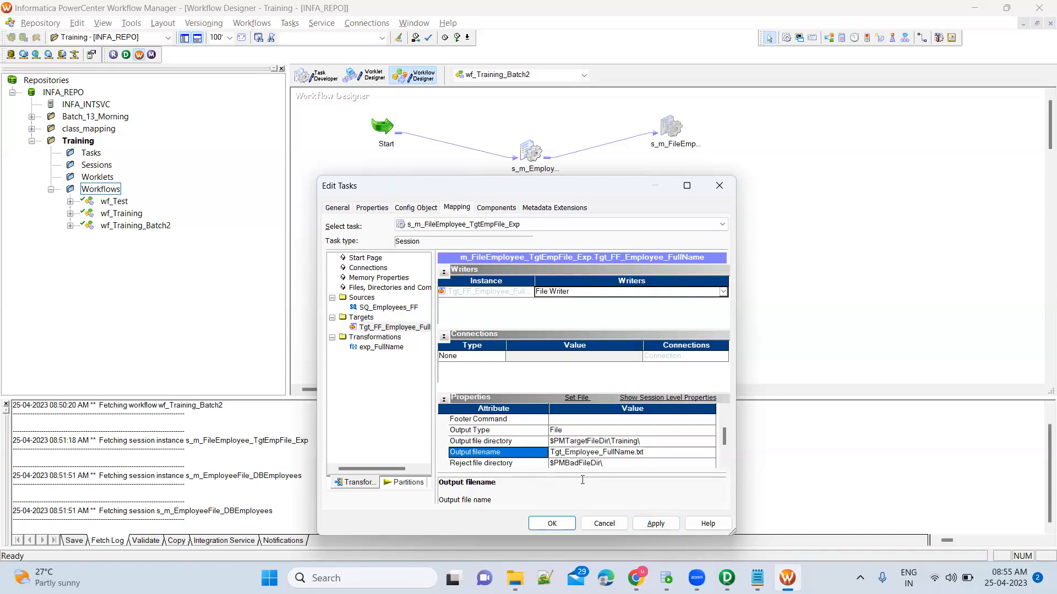
pyautogui.click(672, 527)
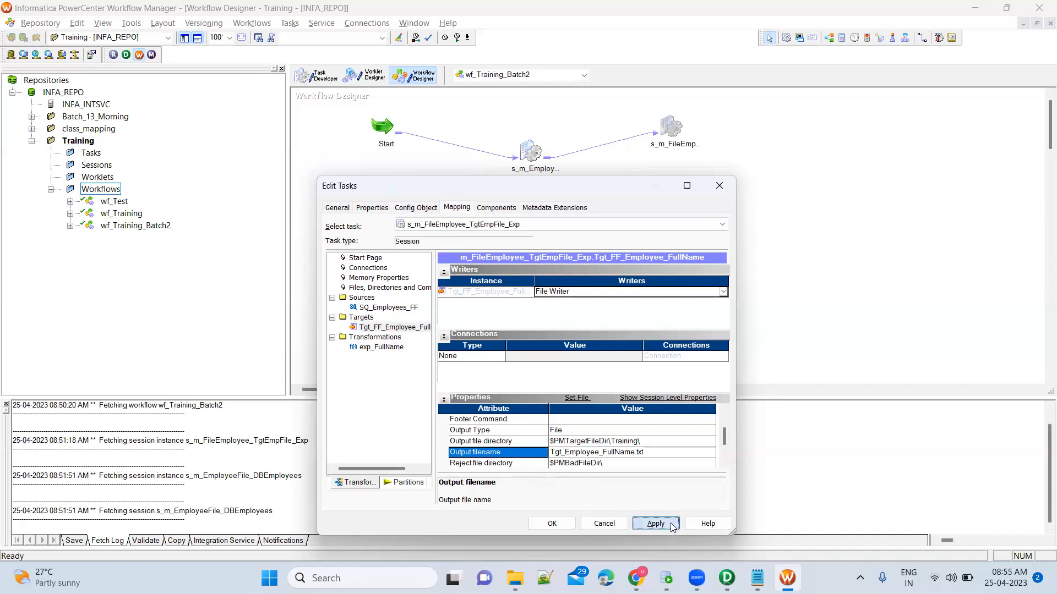
pyautogui.click(568, 524)
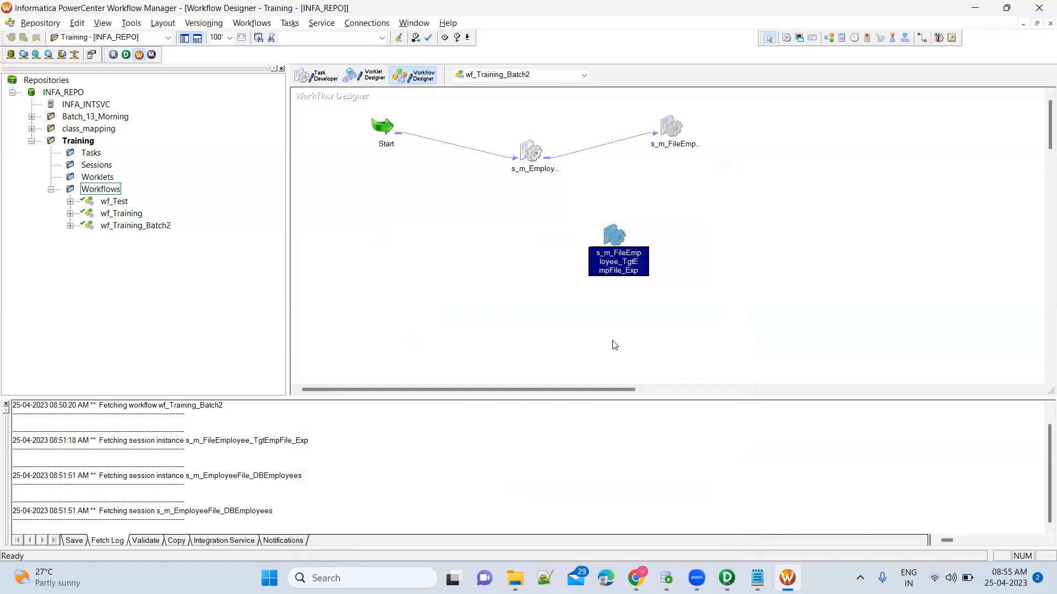
# Save wf_Training_Batch2 and check the save and validation messages.
pyautogui.hotkey('ctrl', 's')
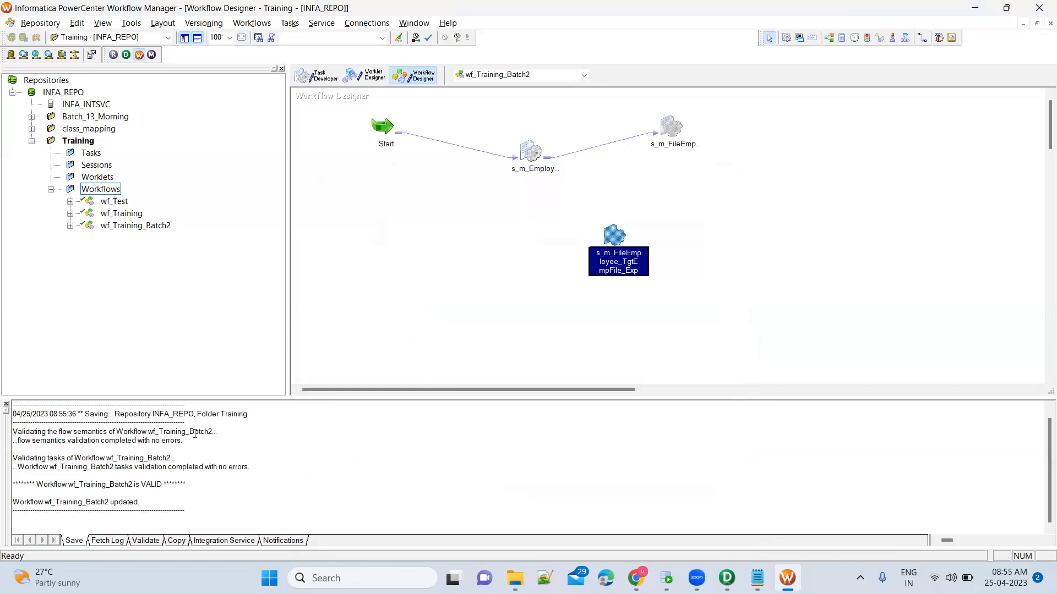
pyautogui.moveTo(170, 449); pyautogui.dragTo(171, 510)
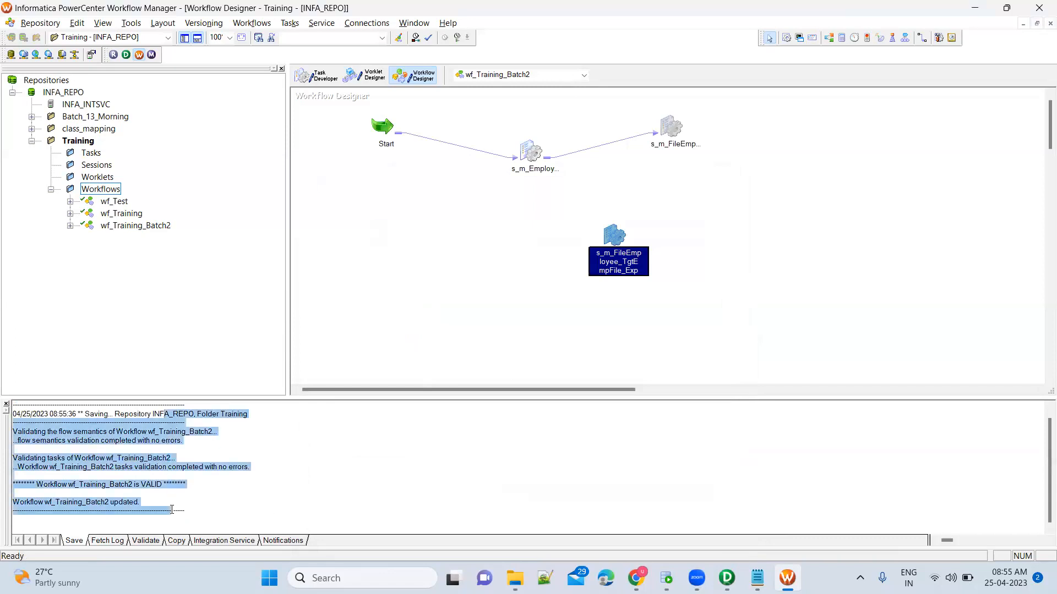
pyautogui.click(154, 485)
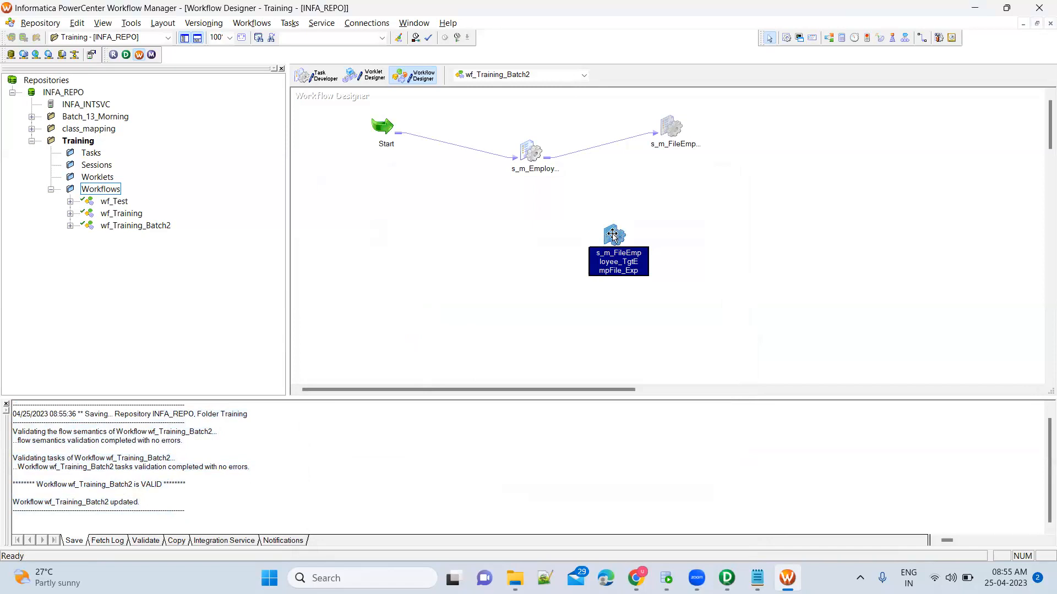
# Start the s_m_FileEmployee_TgtEmpFile_Exp session task.
pyautogui.moveTo(613, 234)
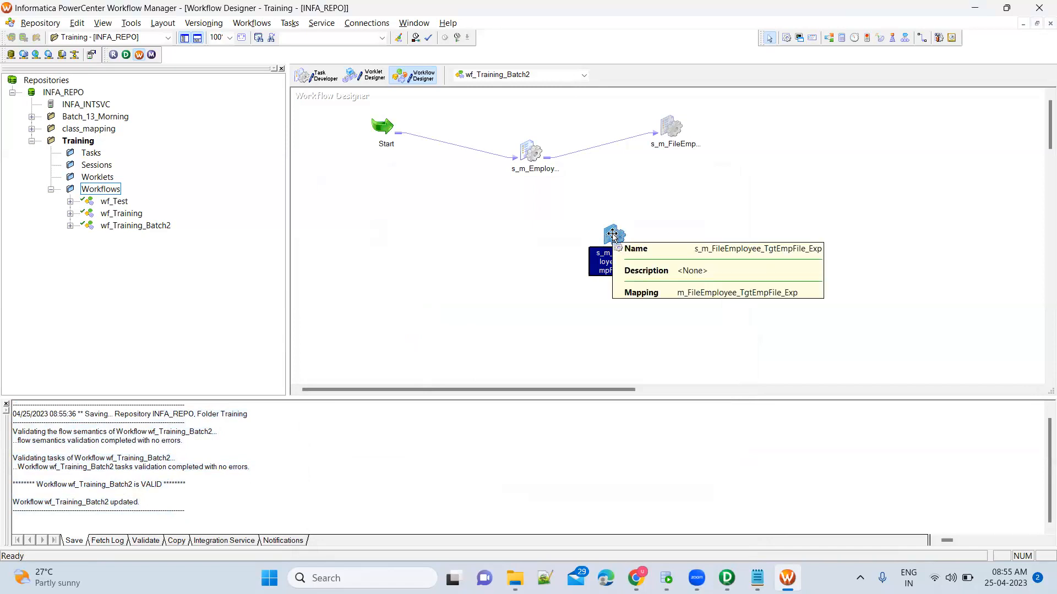
pyautogui.rightClick(613, 235)
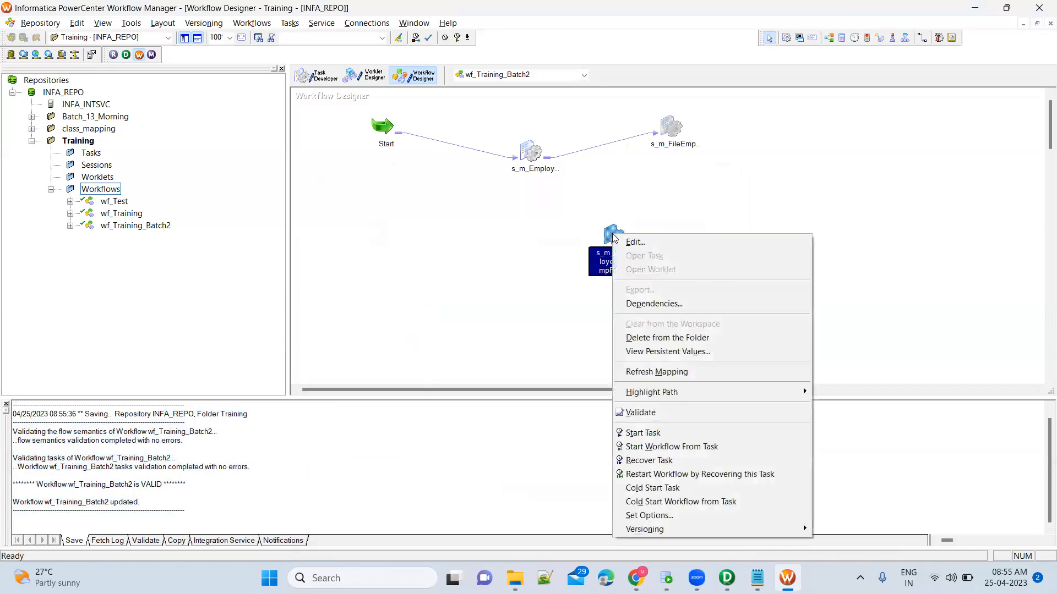
pyautogui.click(648, 433)
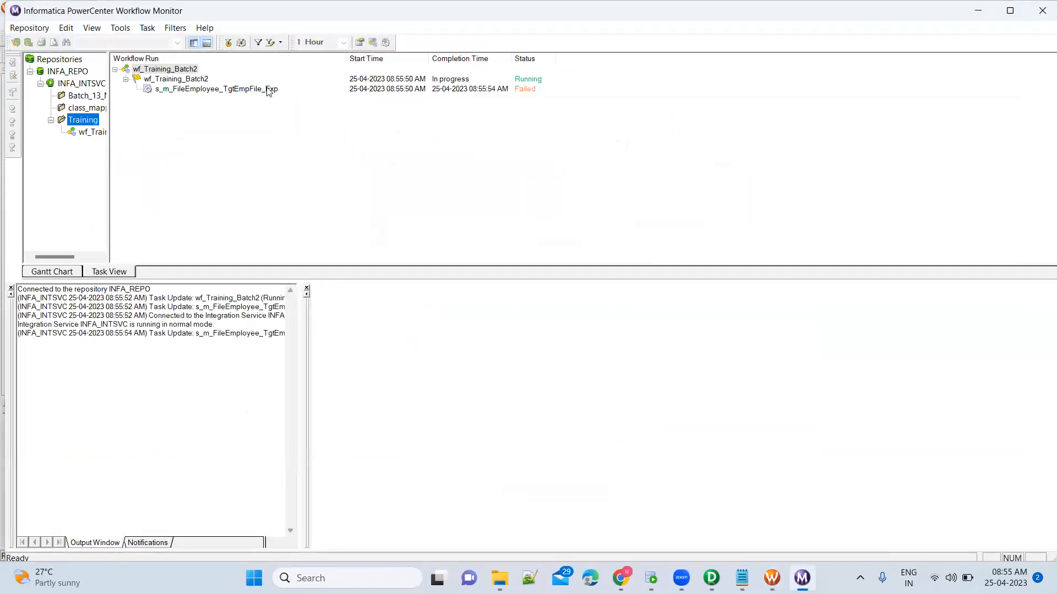
# Open the failed session's details and read the FR_3000 error about Employees.csv missing.
pyautogui.click(269, 90)
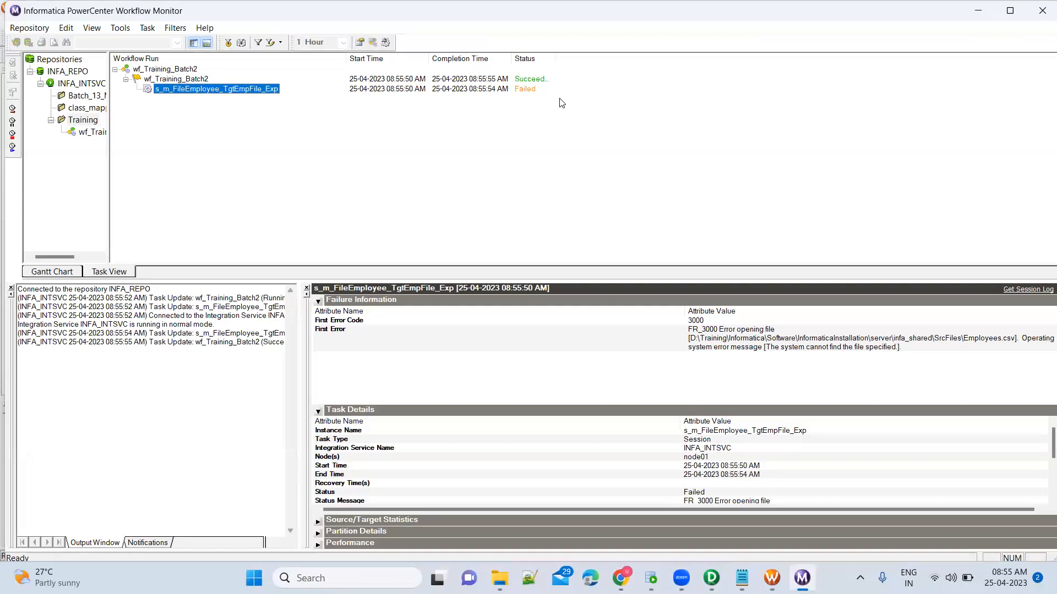
pyautogui.click(762, 334)
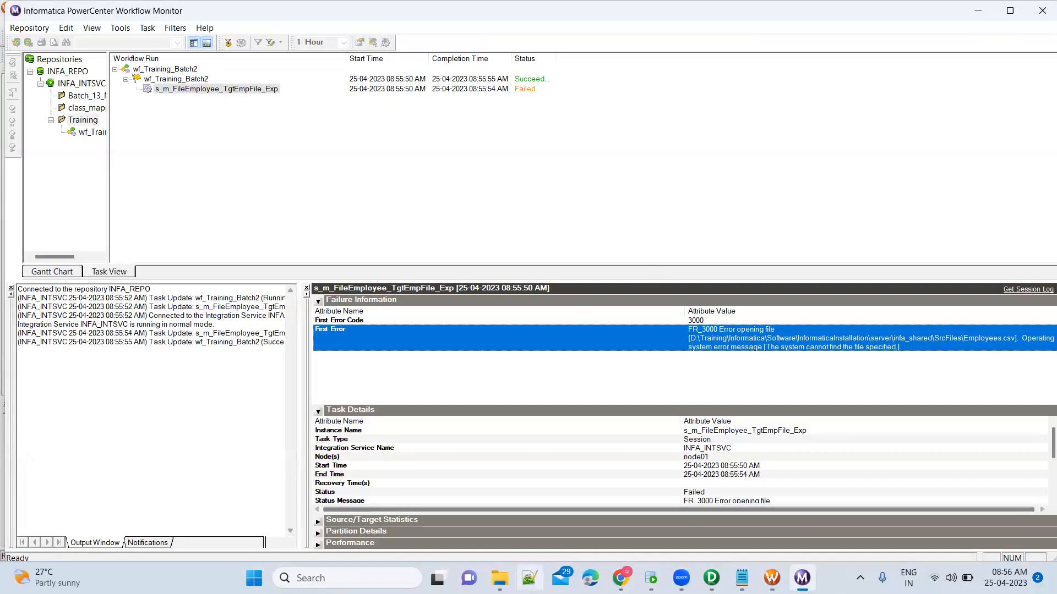
# Browse SrcFiles, find Employees.csv in its Training subfolder, and return to Workflow Monitor.
pyautogui.click(500, 578)
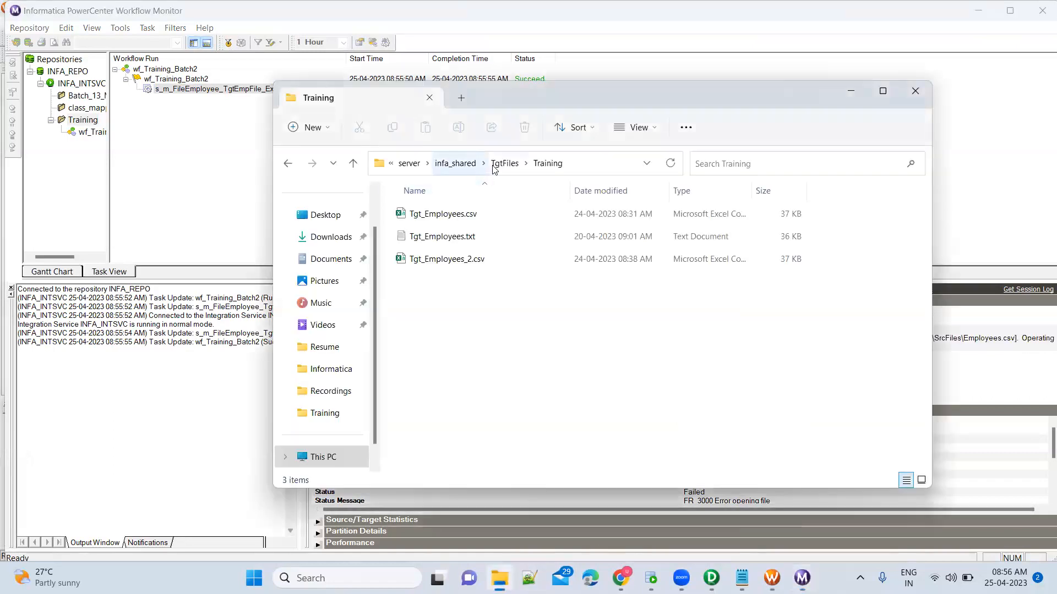
pyautogui.click(456, 163)
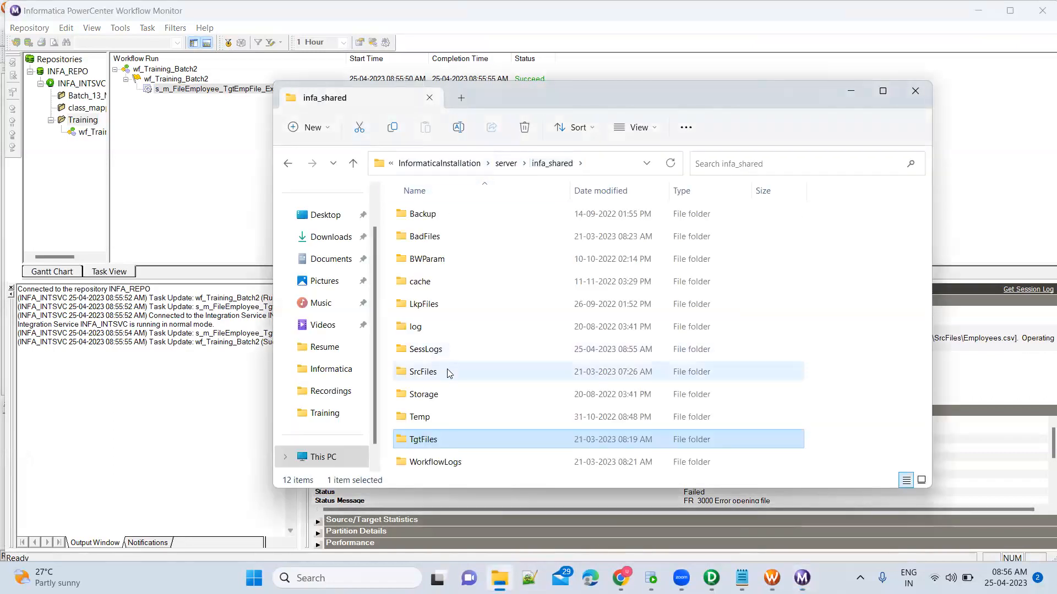
pyautogui.click(460, 284)
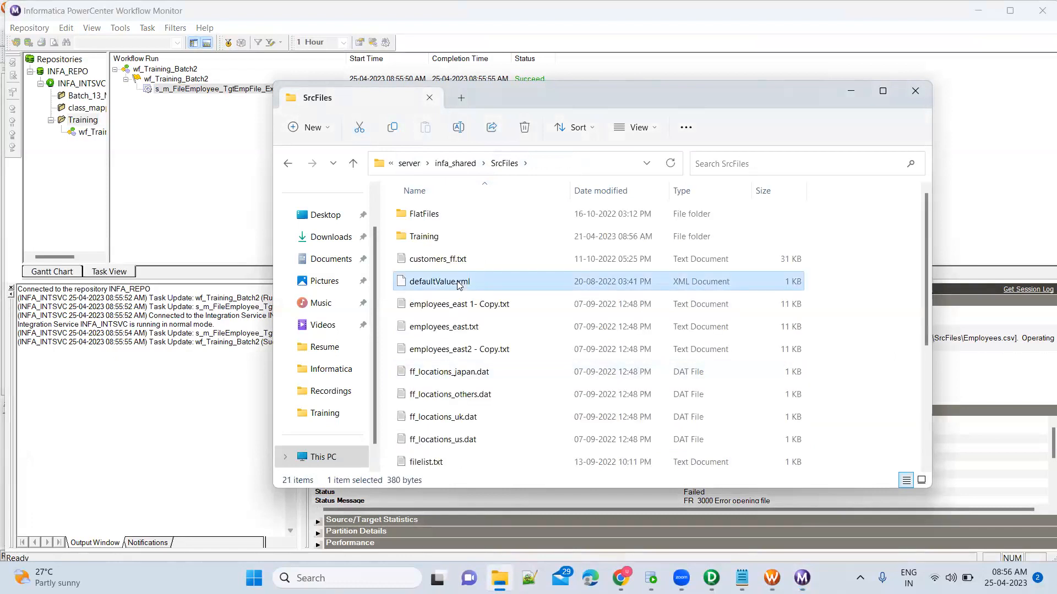
pyautogui.press('e')
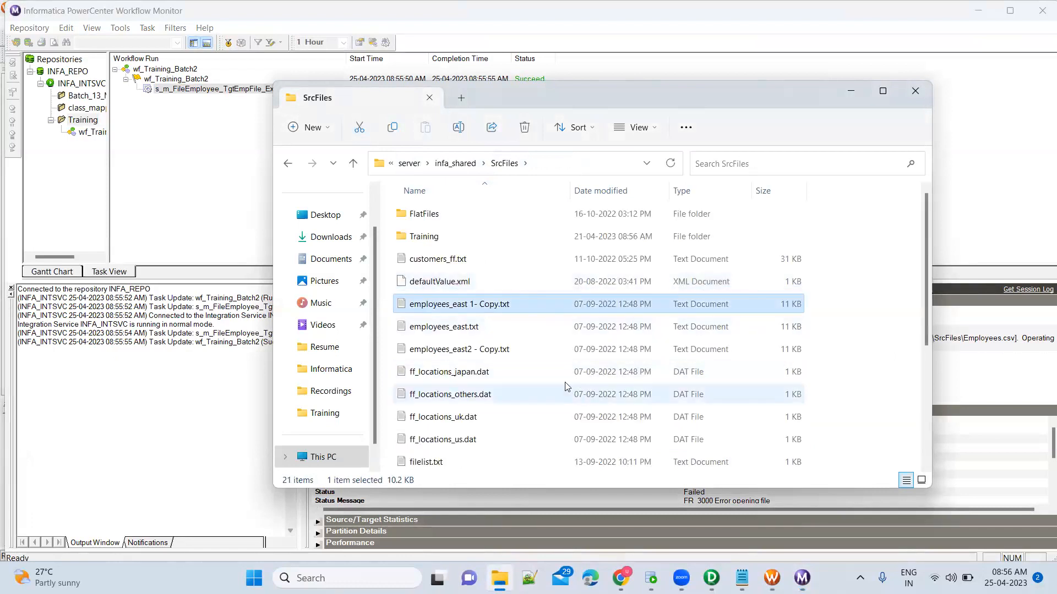
pyautogui.press('Down')
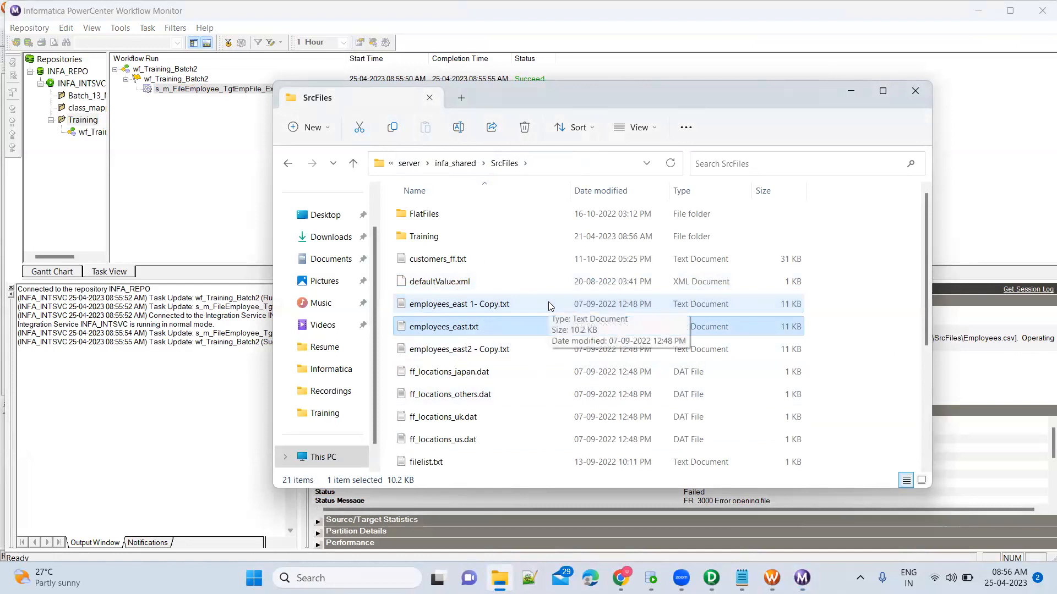
pyautogui.press('Down')
pyautogui.press('e')
pyautogui.press('e')
pyautogui.press('e')
pyautogui.press('e')
pyautogui.press('e')
pyautogui.press('e')
pyautogui.press('e')
pyautogui.press('e')
pyautogui.press('e')
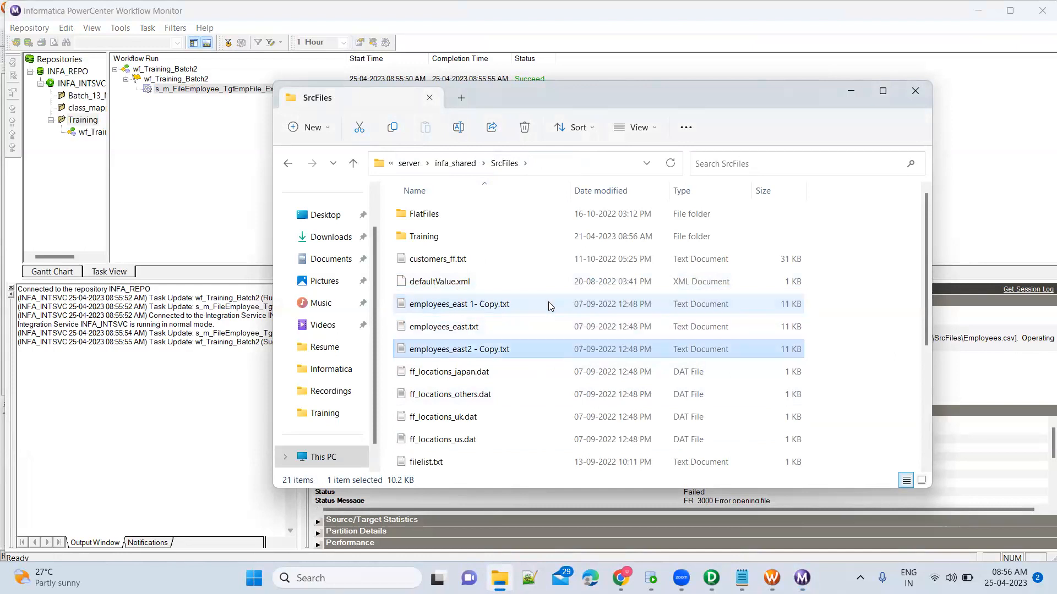
pyautogui.doubleClick(479, 243)
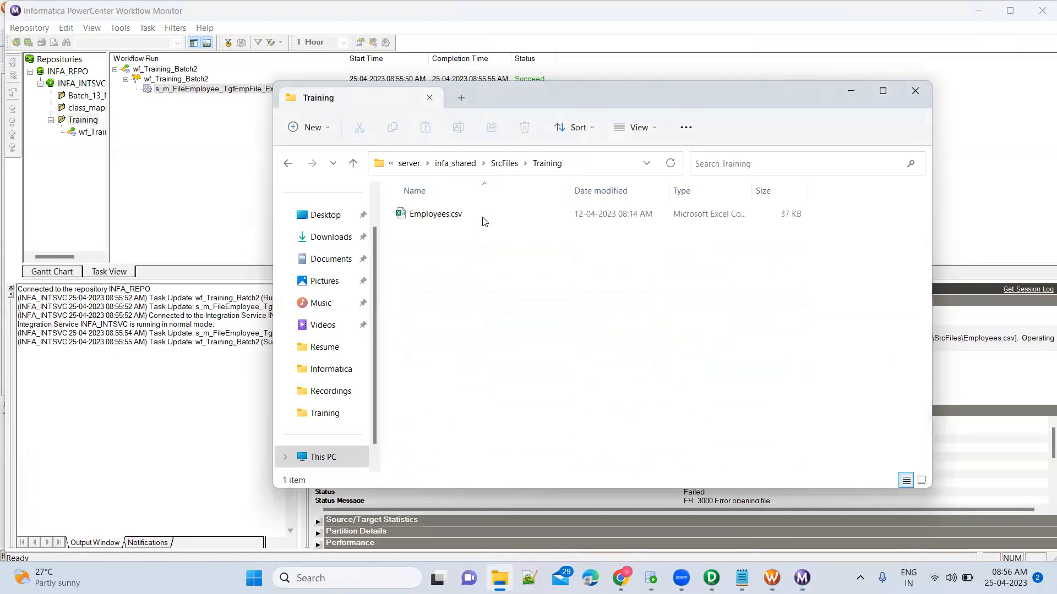
pyautogui.click(633, 540)
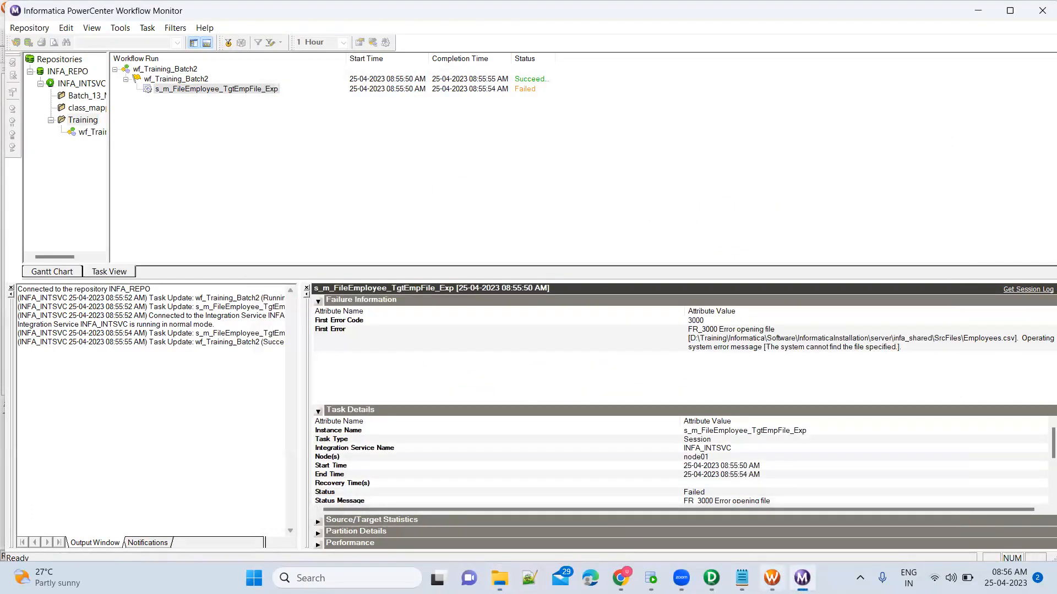
# Open the session's Mapping properties for source SQ_Employees_FF.
pyautogui.click(772, 578)
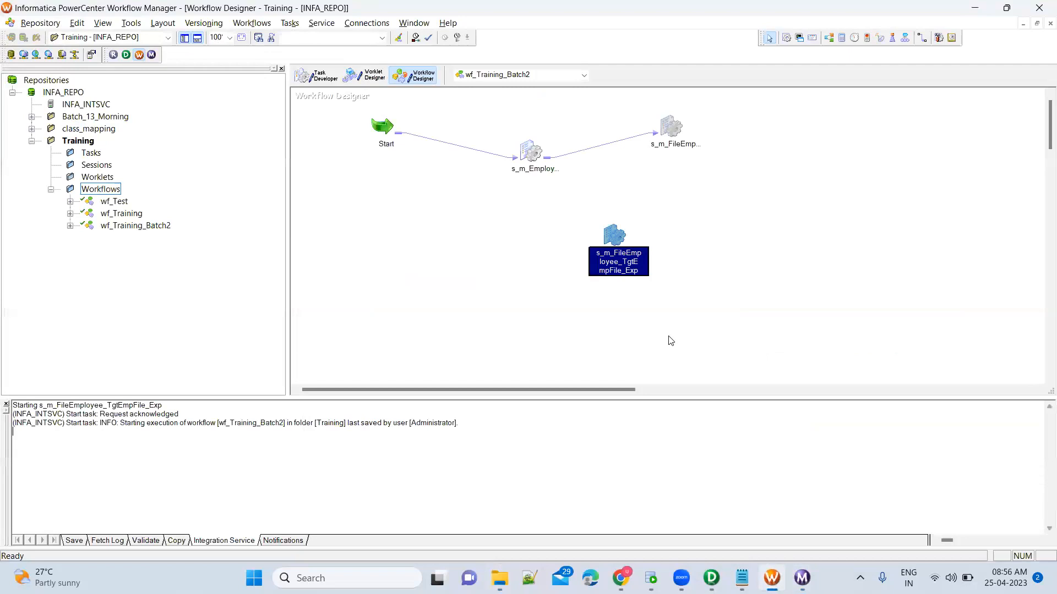
pyautogui.doubleClick(613, 237)
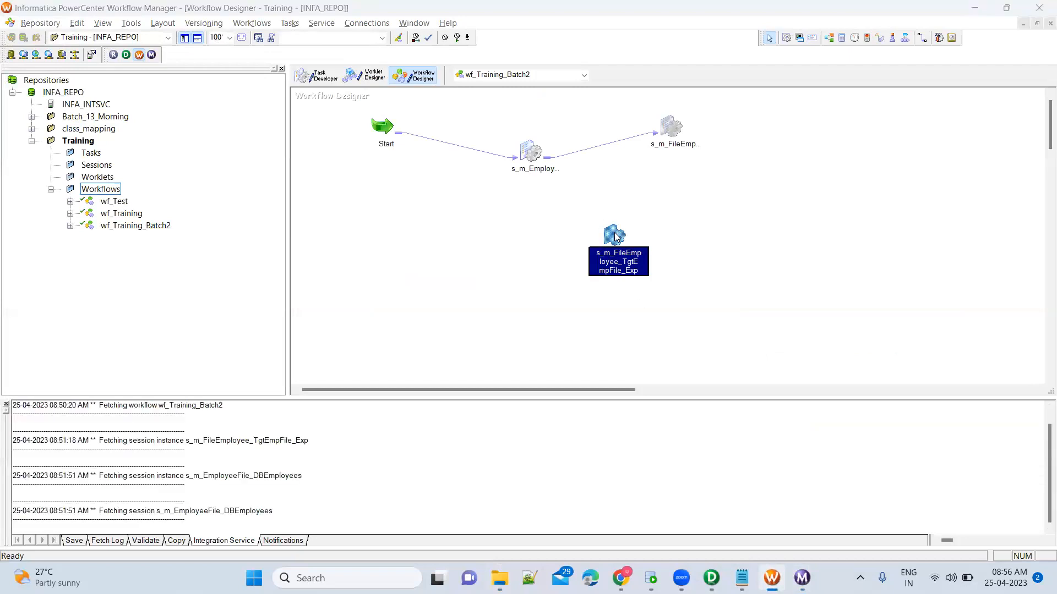
pyautogui.click(460, 210)
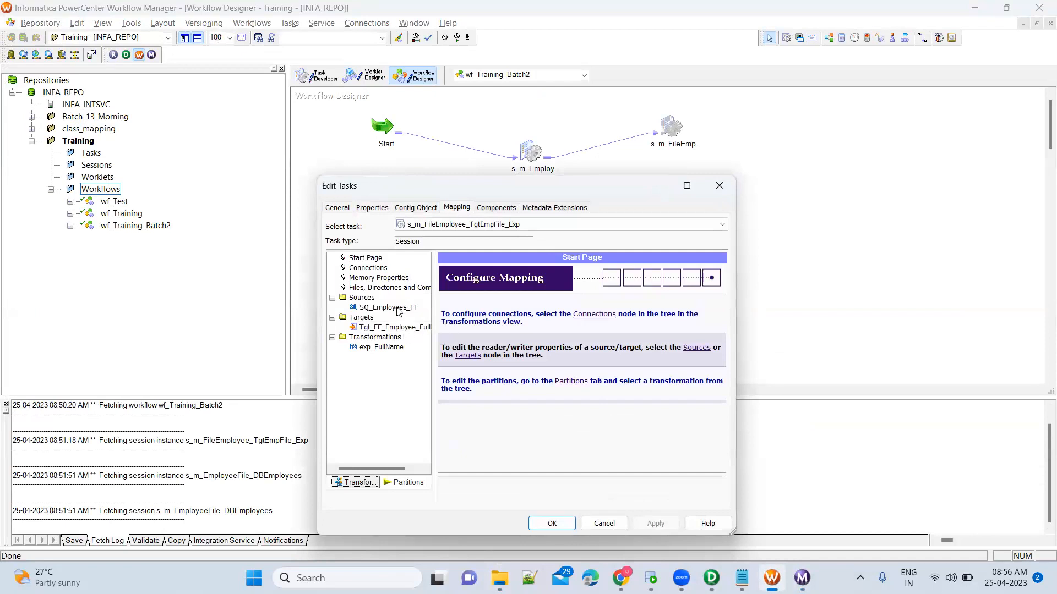
pyautogui.click(397, 309)
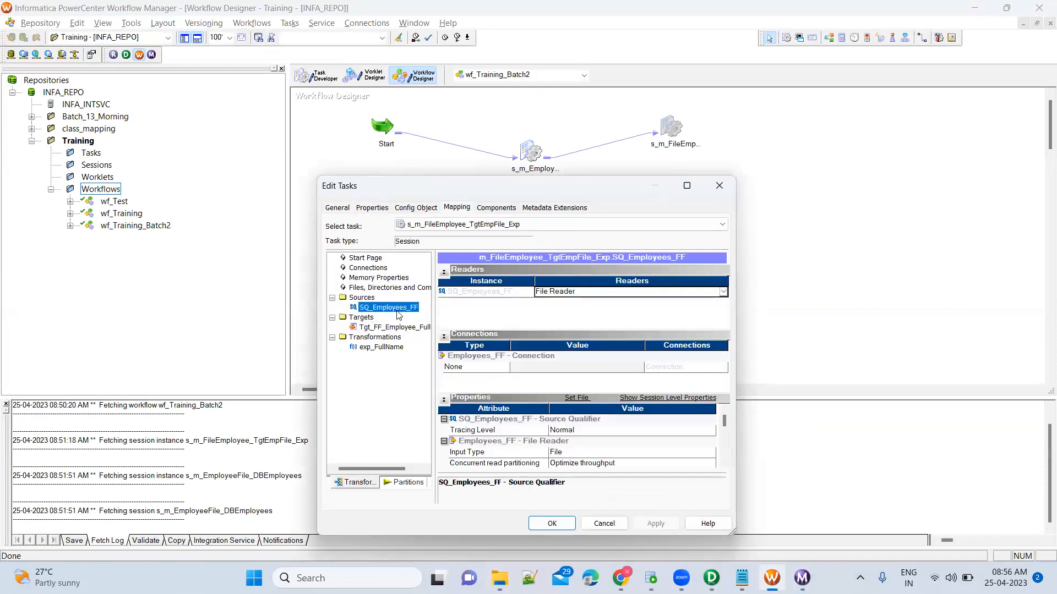
pyautogui.click(724, 465)
pyautogui.click(724, 465)
pyautogui.click(723, 465)
pyautogui.click(723, 465)
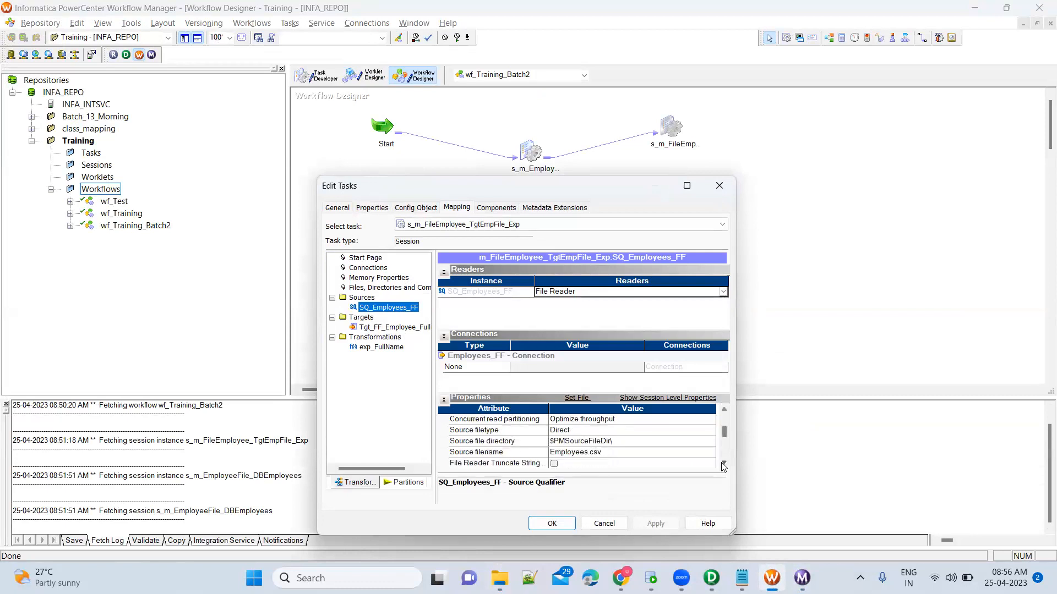
# Change the source file directory to $PMSourceFileDir\Training\ and save the workflow.
pyautogui.click(617, 440)
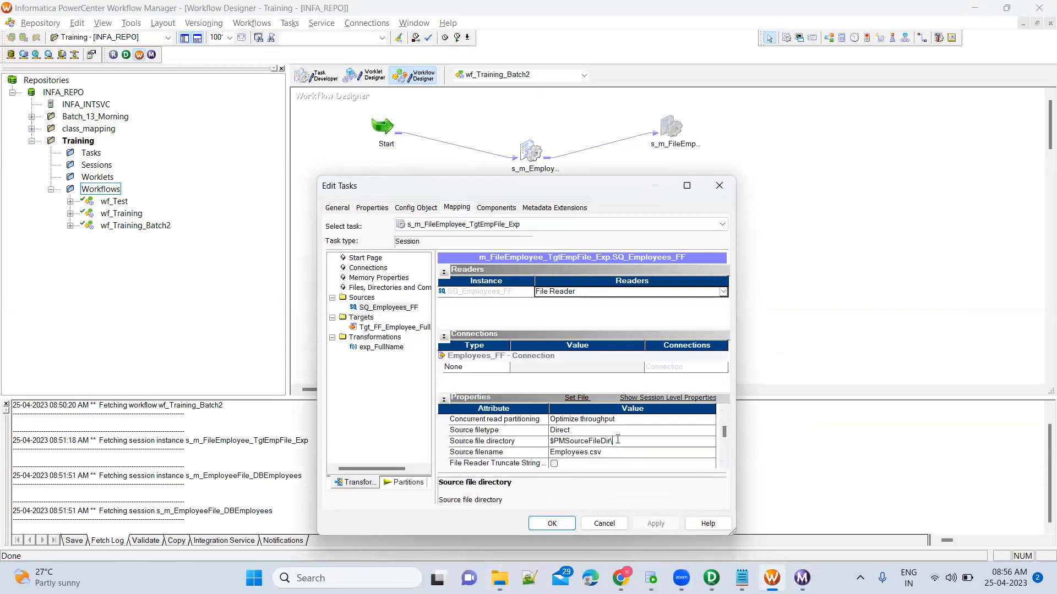
pyautogui.write('\\Training\\')
pyautogui.moveTo(611, 441); pyautogui.dragTo(549, 441)
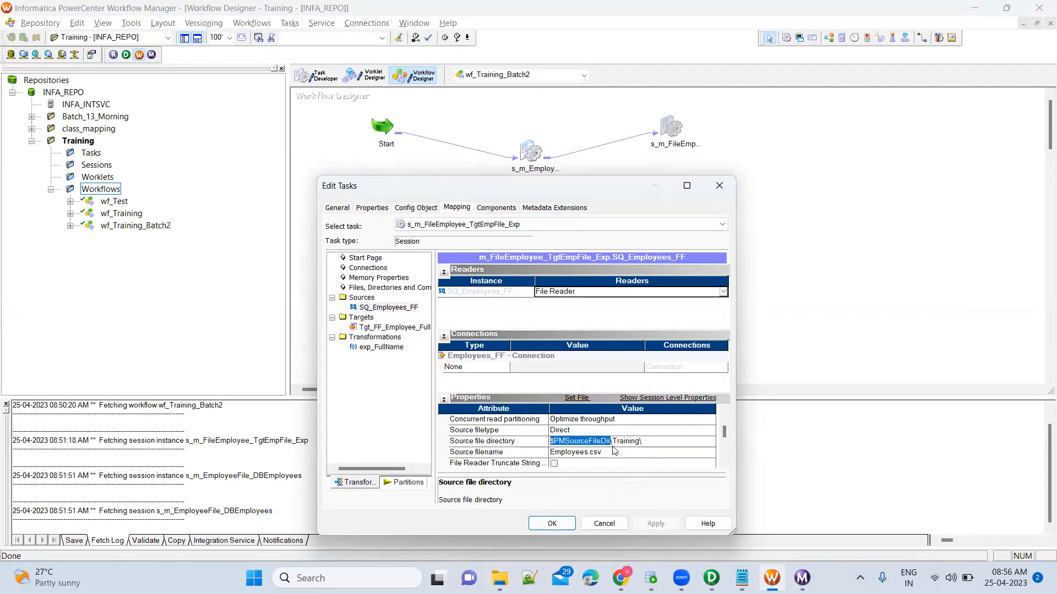
pyautogui.moveTo(640, 441); pyautogui.dragTo(609, 442)
pyautogui.click(596, 455)
pyautogui.click(650, 523)
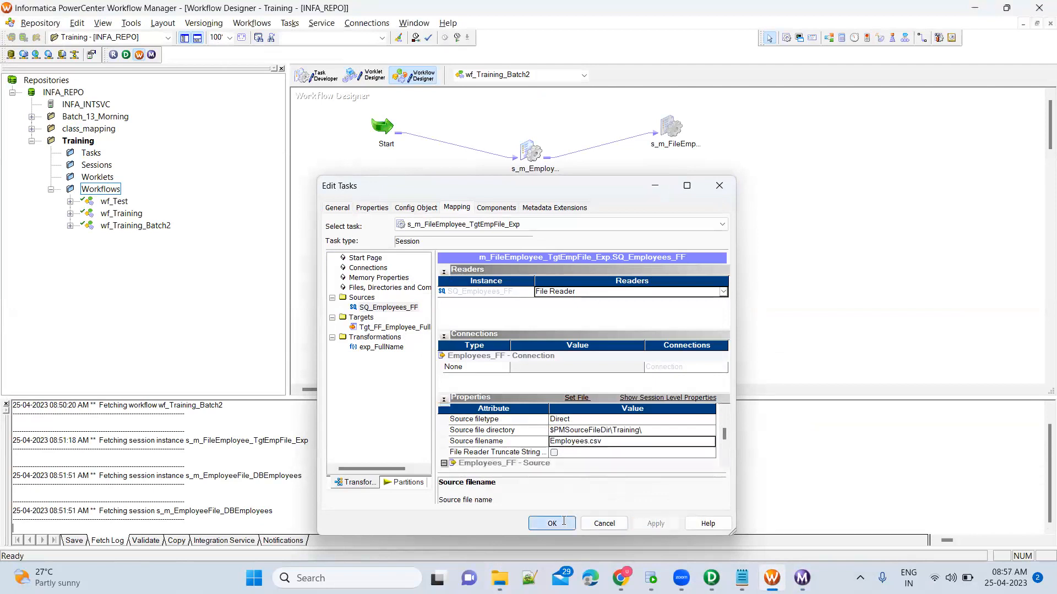
pyautogui.click(564, 522)
pyautogui.hotkey('ctrl', 's')
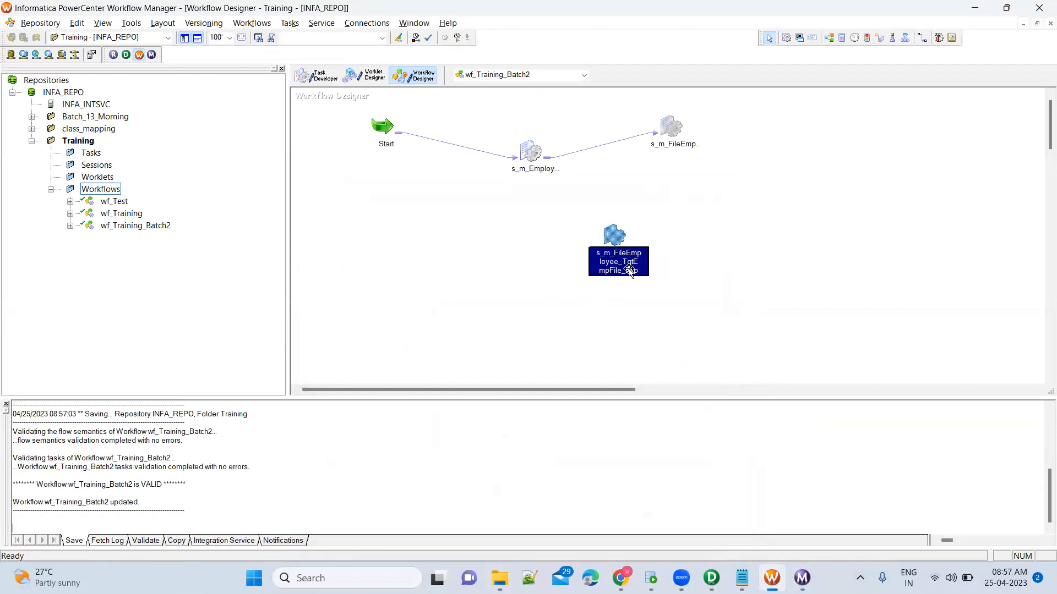
# Rerun the workflow from the session task and select the latest session run.
pyautogui.rightClick(616, 236)
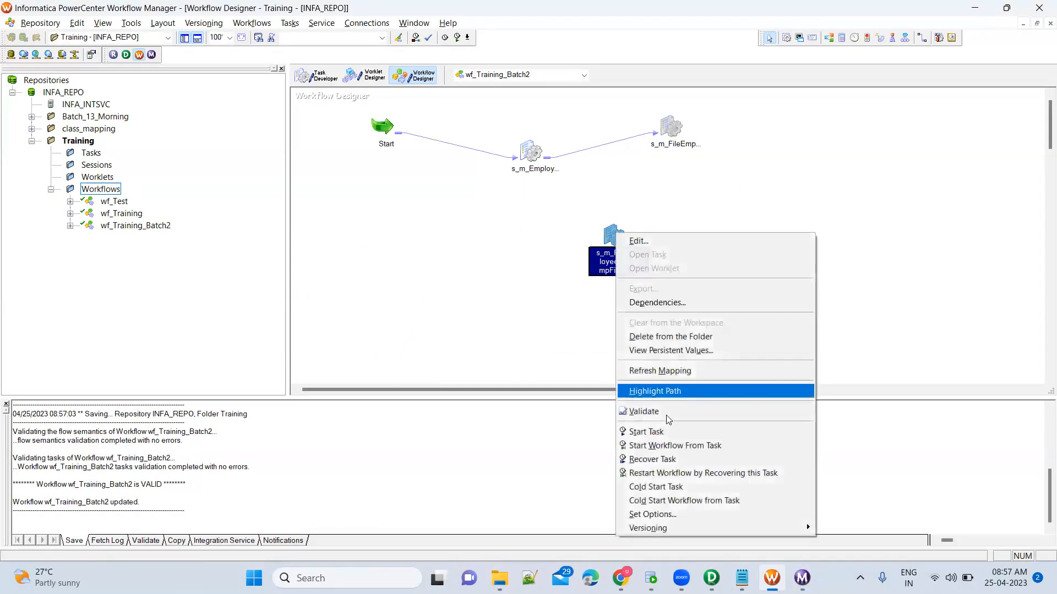
pyautogui.click(667, 433)
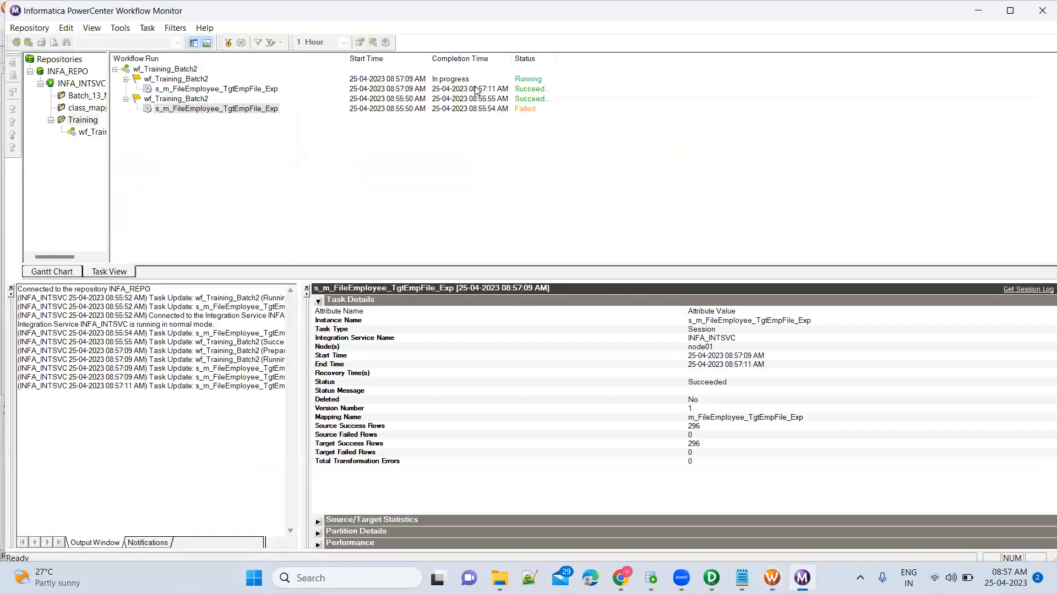
pyautogui.click(259, 91)
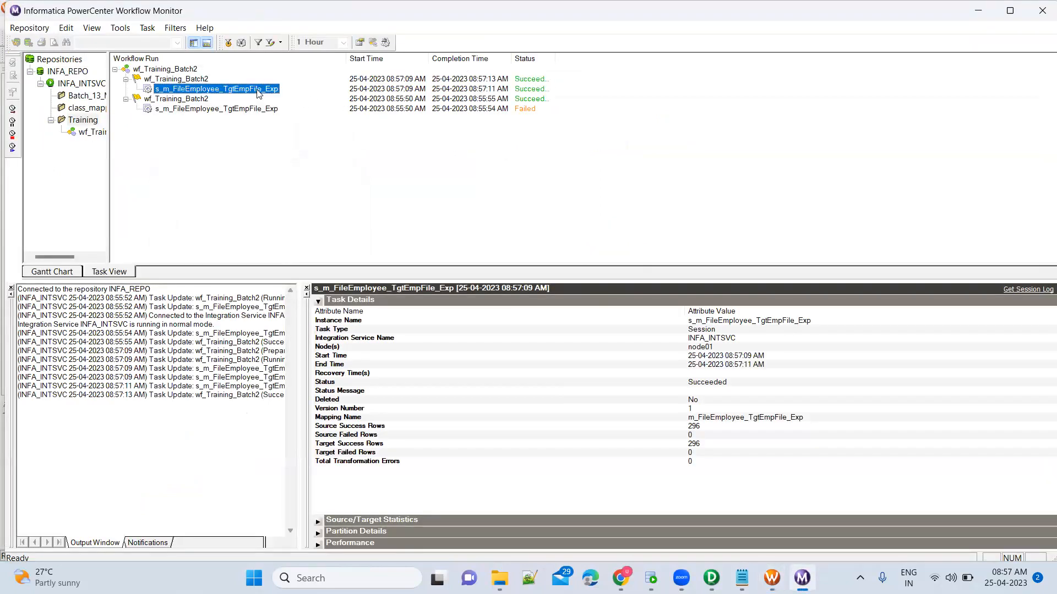
# Check Source/Target Statistics showing 296 rows read and loaded, none rejected.
pyautogui.click(318, 301)
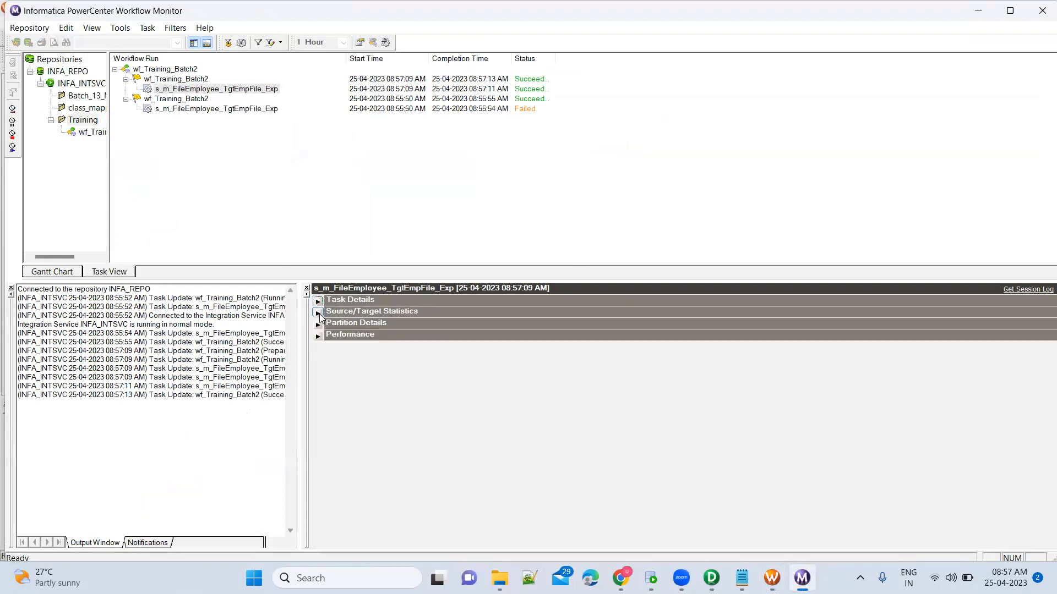
pyautogui.click(318, 312)
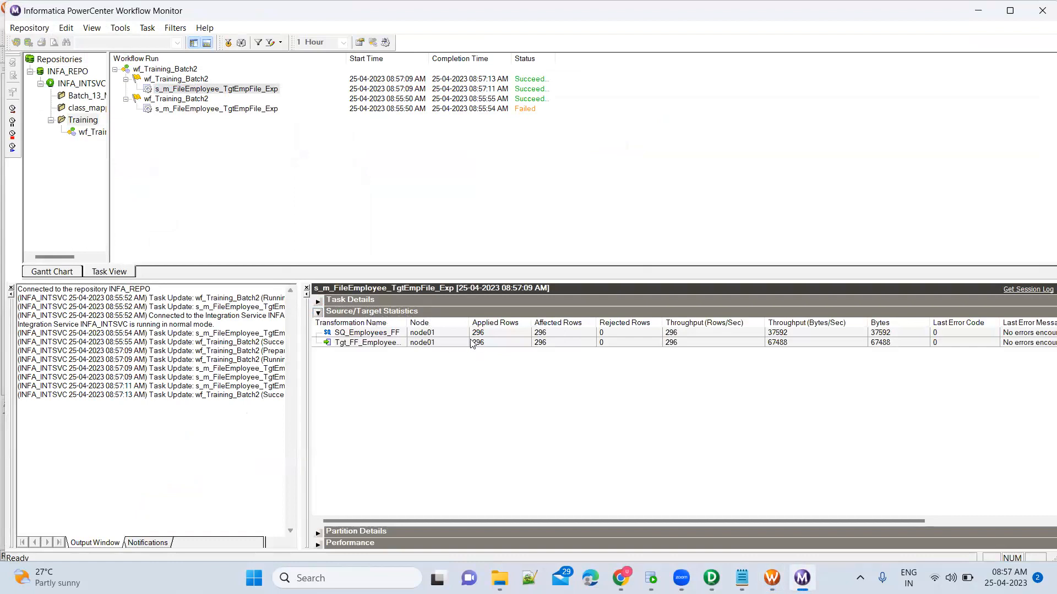
pyautogui.click(492, 344)
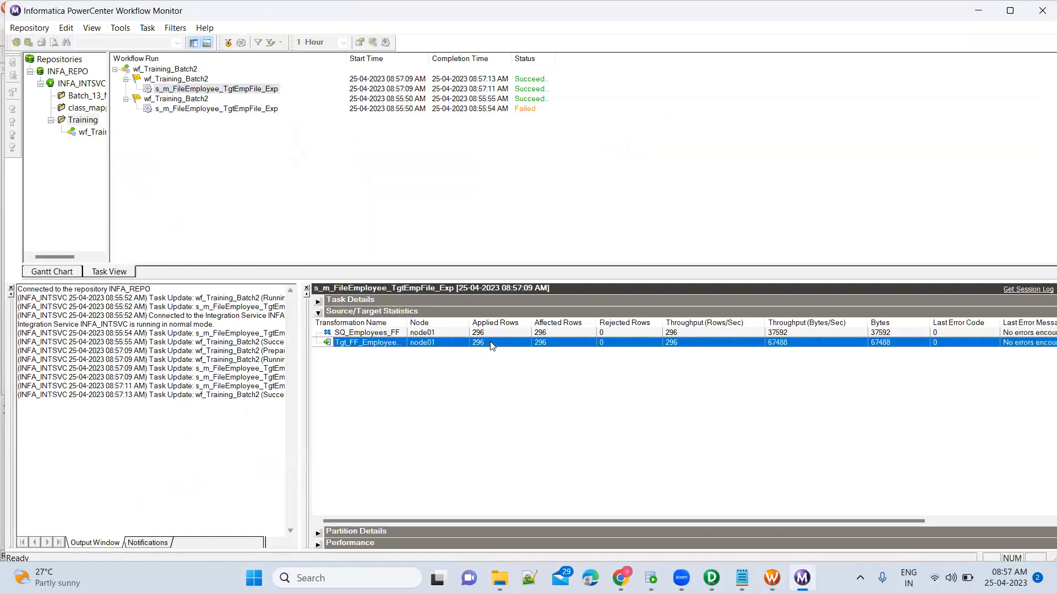
pyautogui.click(485, 334)
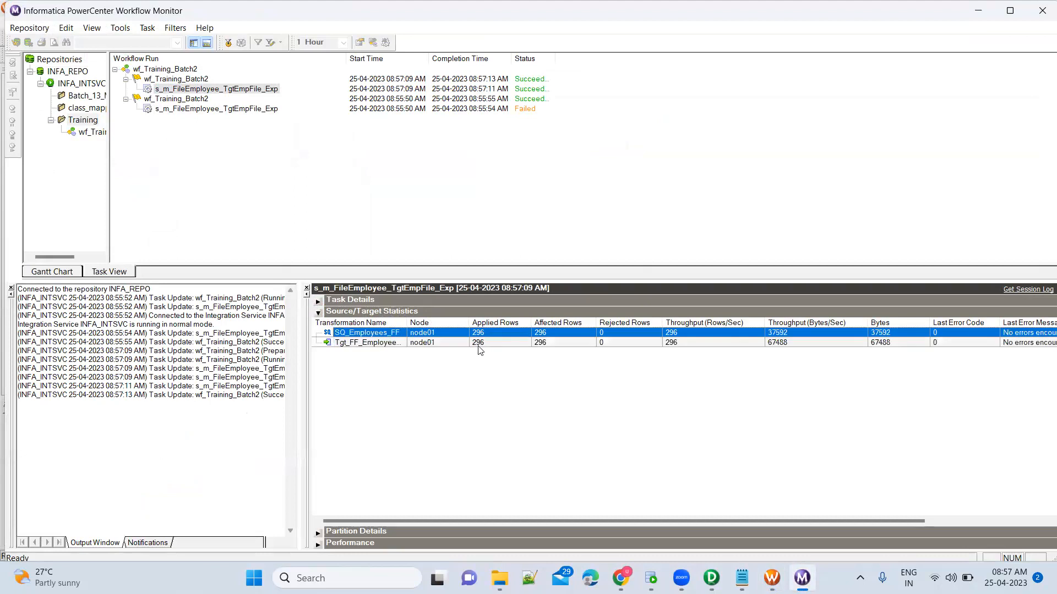
pyautogui.click(497, 344)
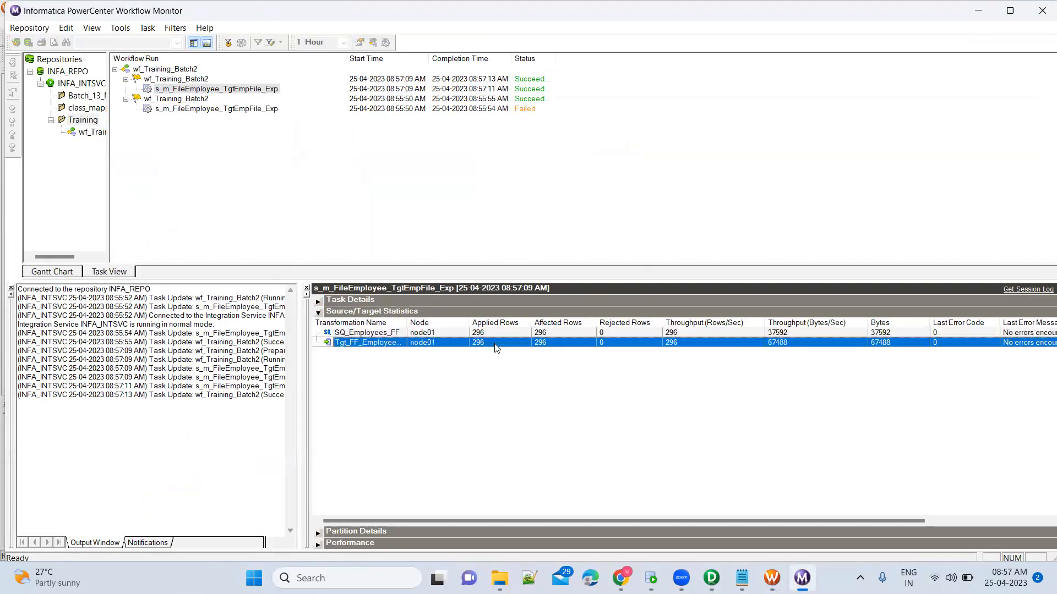
pyautogui.click(499, 578)
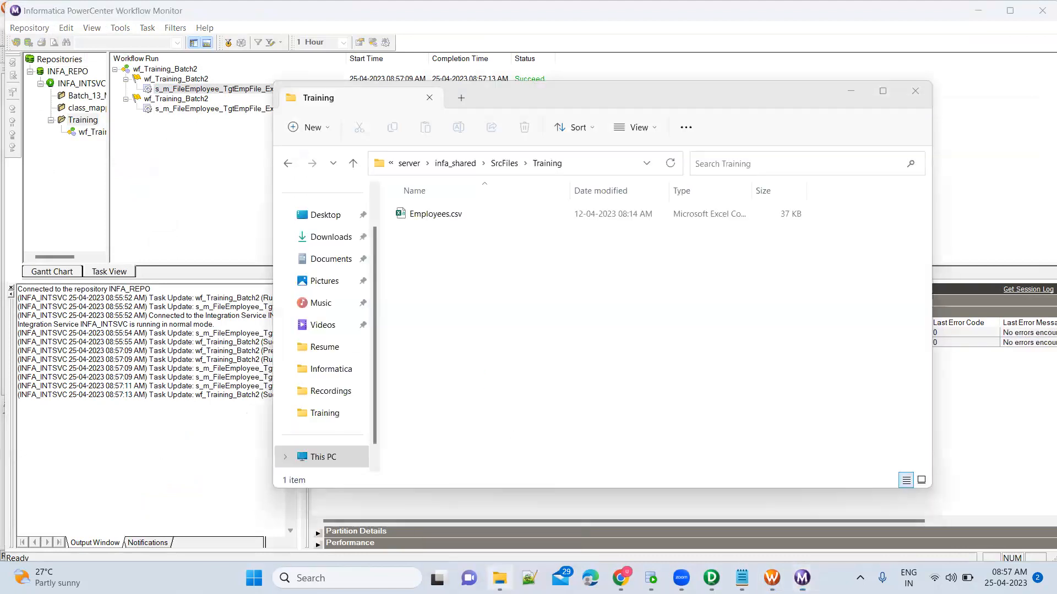
# Browse to infa_shared\TgtFiles\Training and confirm the new 23 KB Tgt_Employee_FullName.txt, then return to Workflow Manager.
pyautogui.click(504, 163)
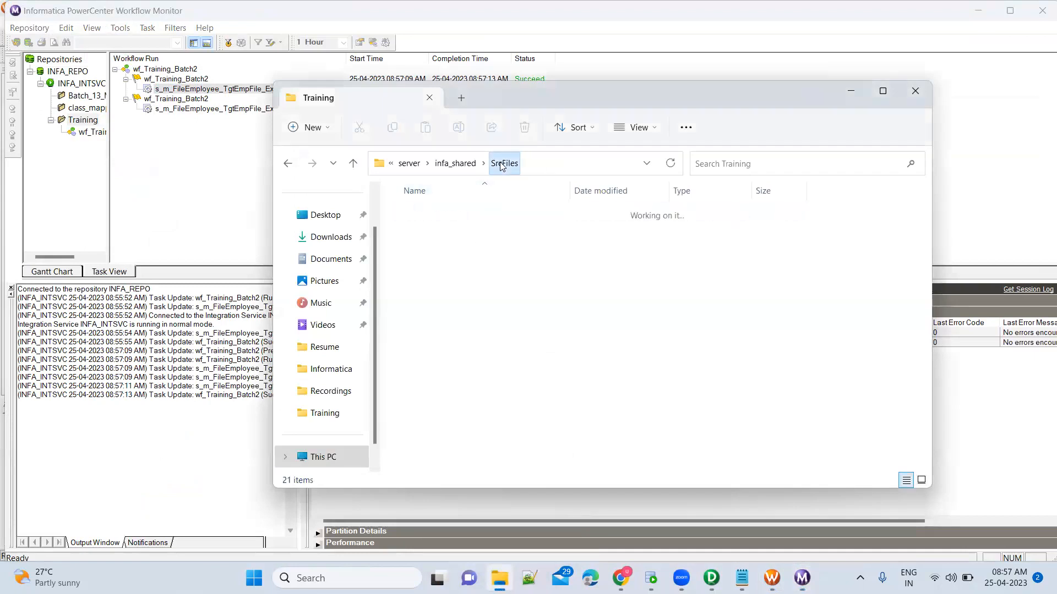
pyautogui.click(455, 162)
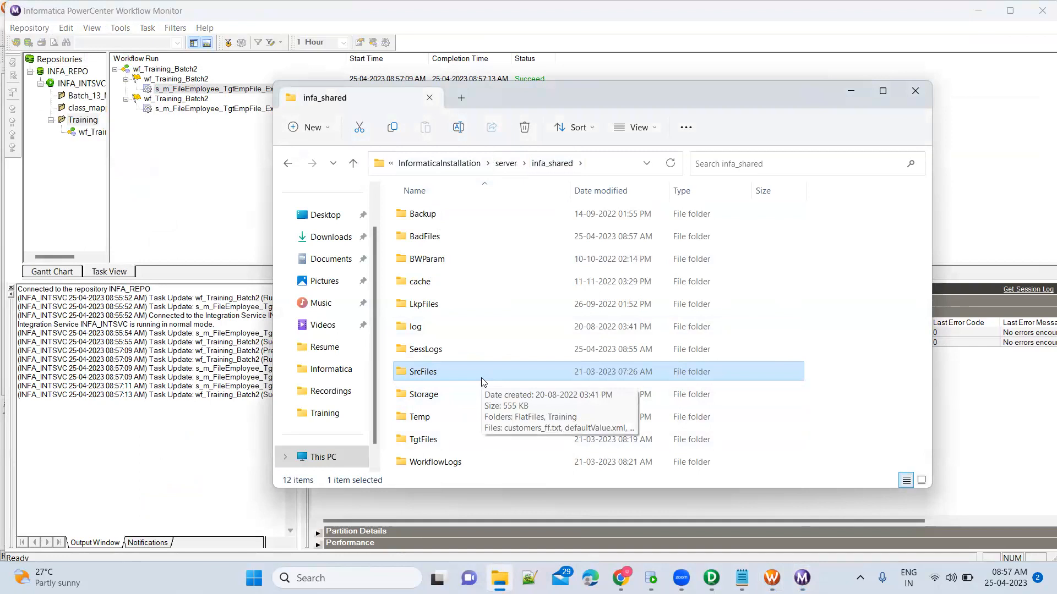
pyautogui.doubleClick(435, 443)
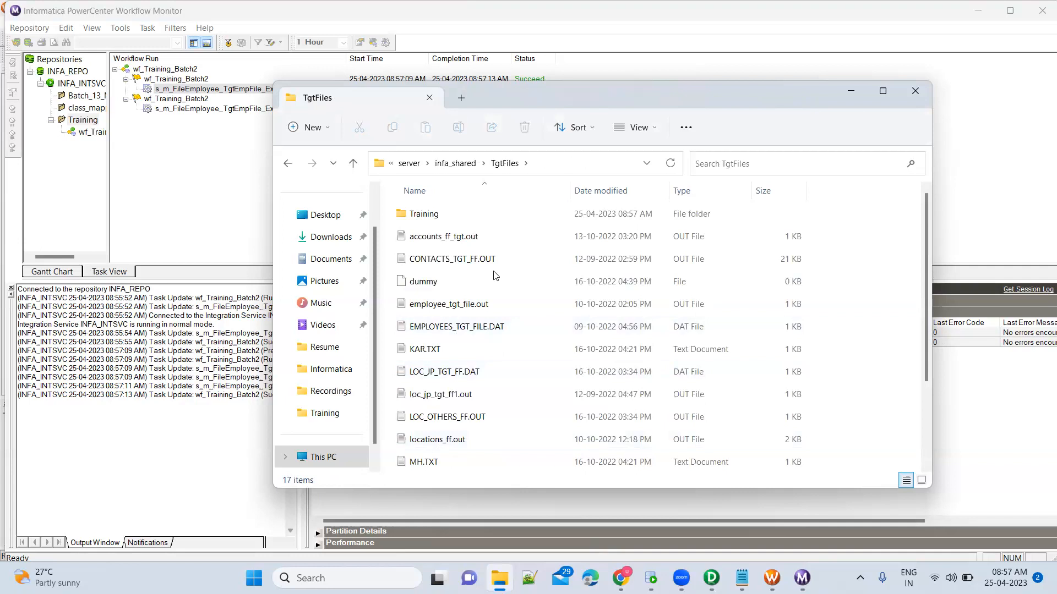
pyautogui.doubleClick(471, 218)
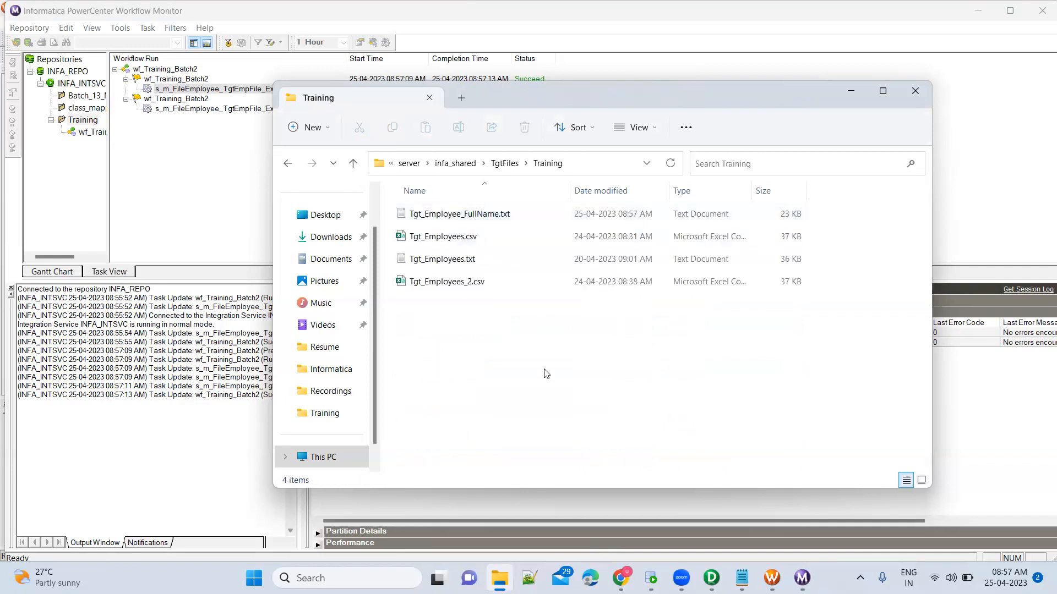
pyautogui.click(461, 214)
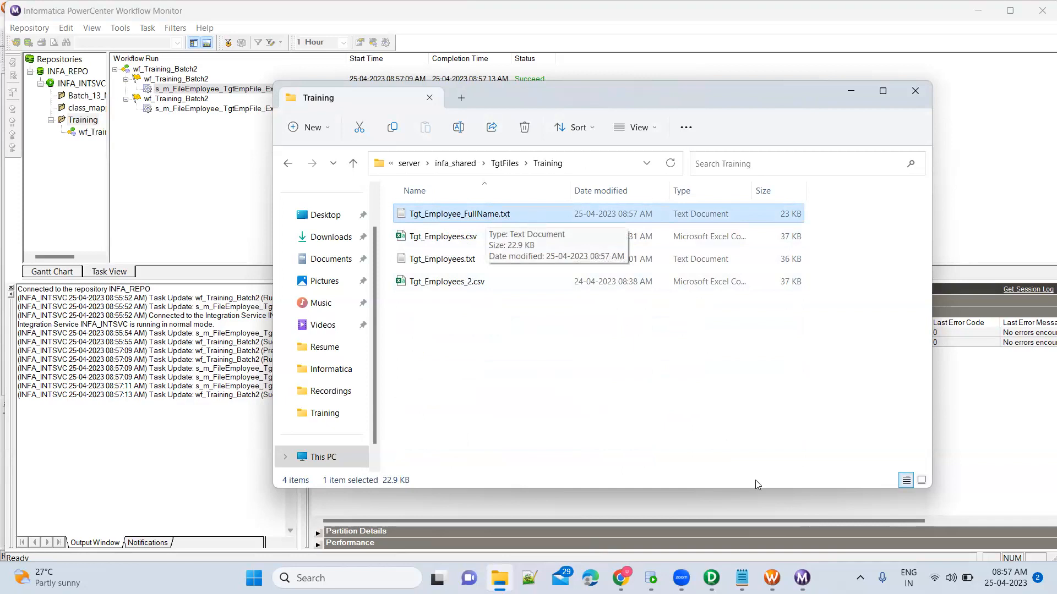
pyautogui.click(772, 578)
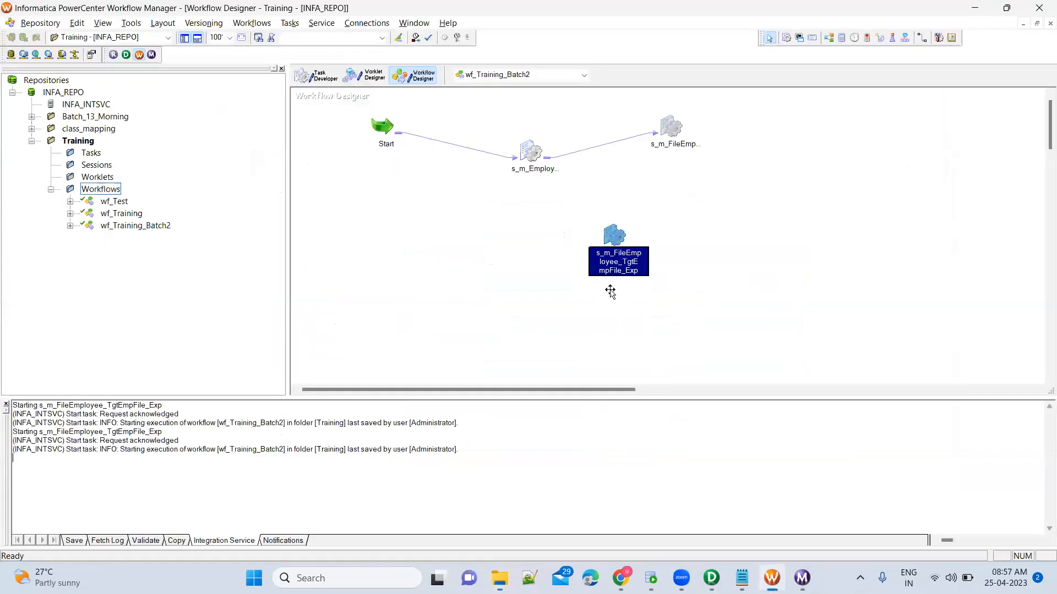
# Verify the s_m_FileEmployee_TgtEmpFile_Exp target writes Tgt_Employee_FullName.txt to $PMTargetFileDir\Training\, closing without changes.
pyautogui.doubleClick(611, 237)
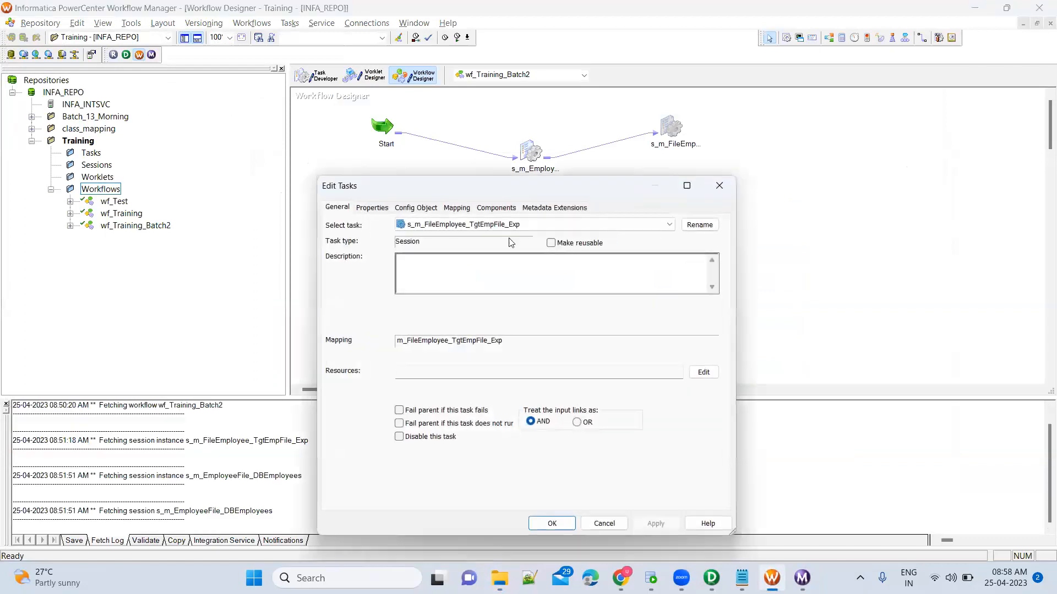
pyautogui.click(460, 212)
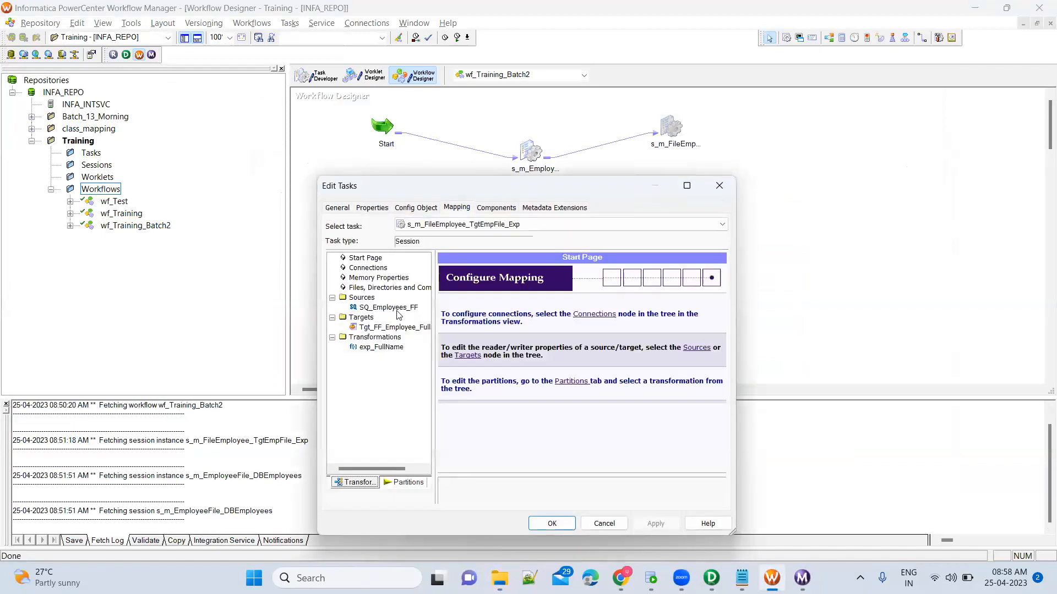
pyautogui.click(393, 330)
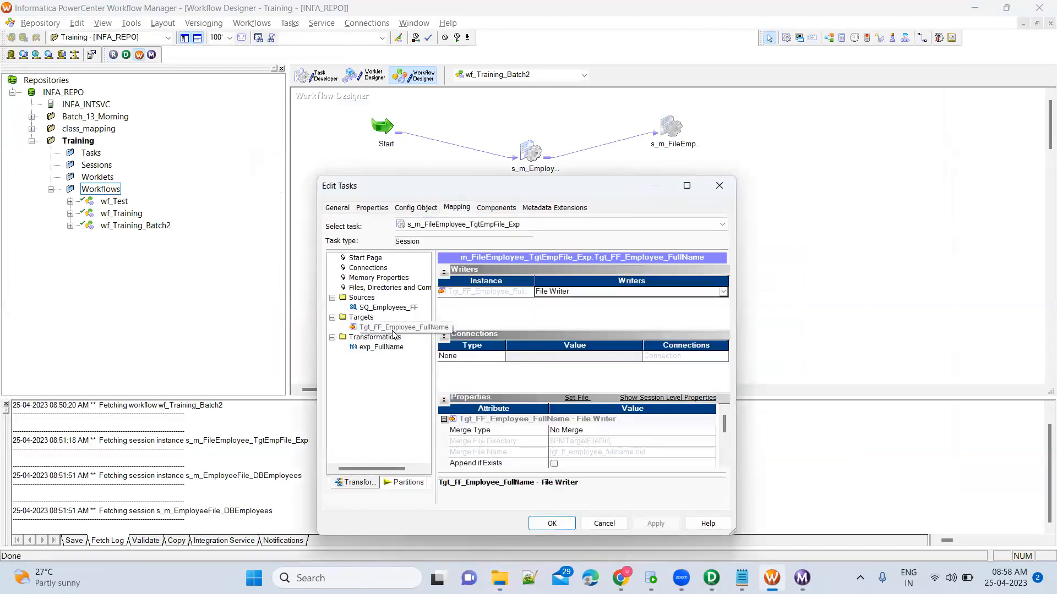
pyautogui.scroll(-5, 723, 467)
pyautogui.click(723, 464)
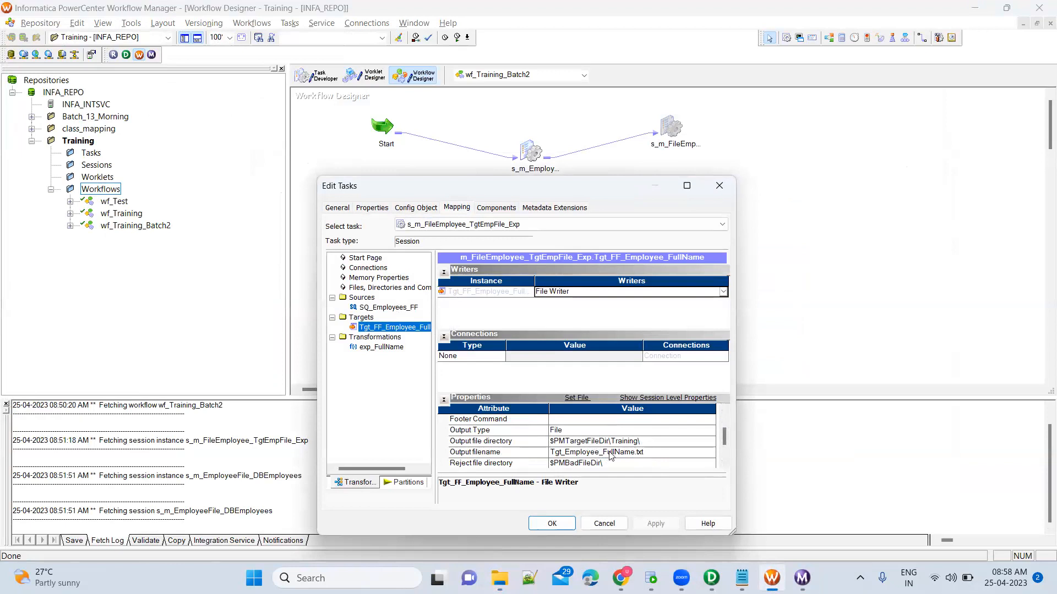
pyautogui.click(611, 526)
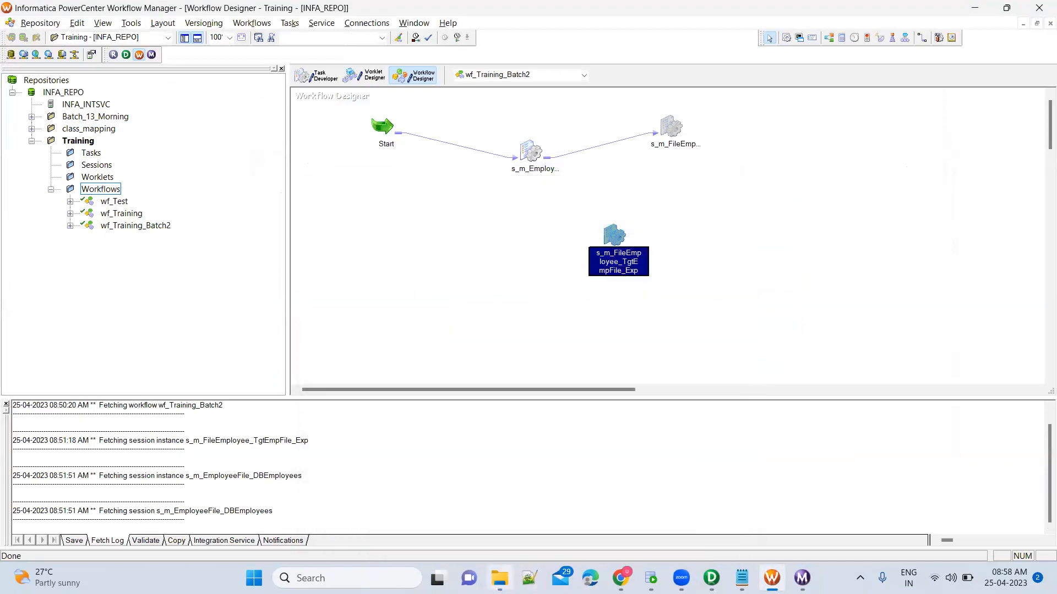
pyautogui.click(500, 578)
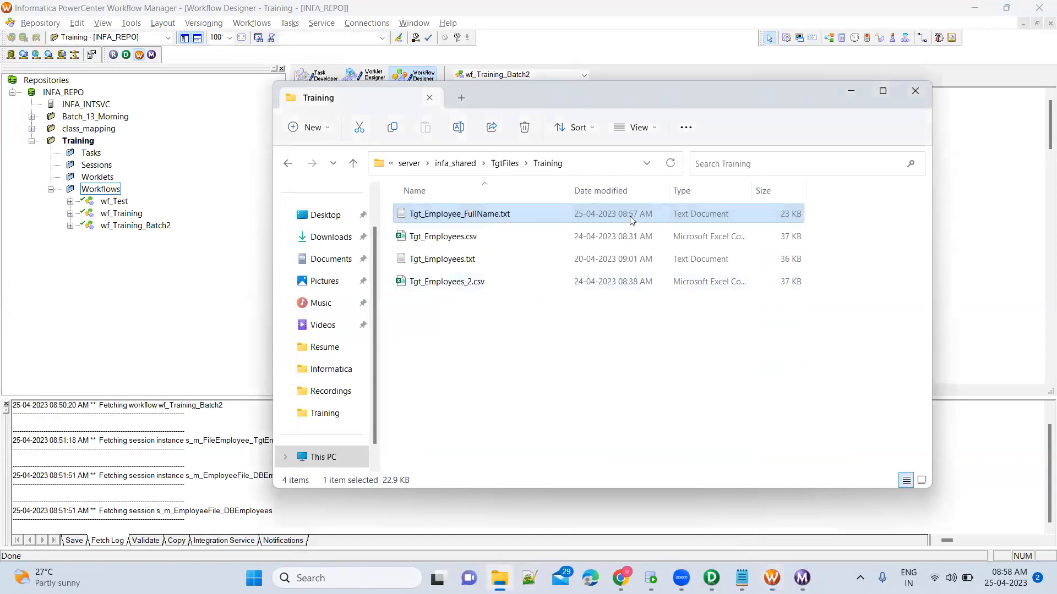
# Open Tgt_Employee_FullName.txt in Notepad and highlight the FullName header and first row's combined name.
pyautogui.doubleClick(464, 215)
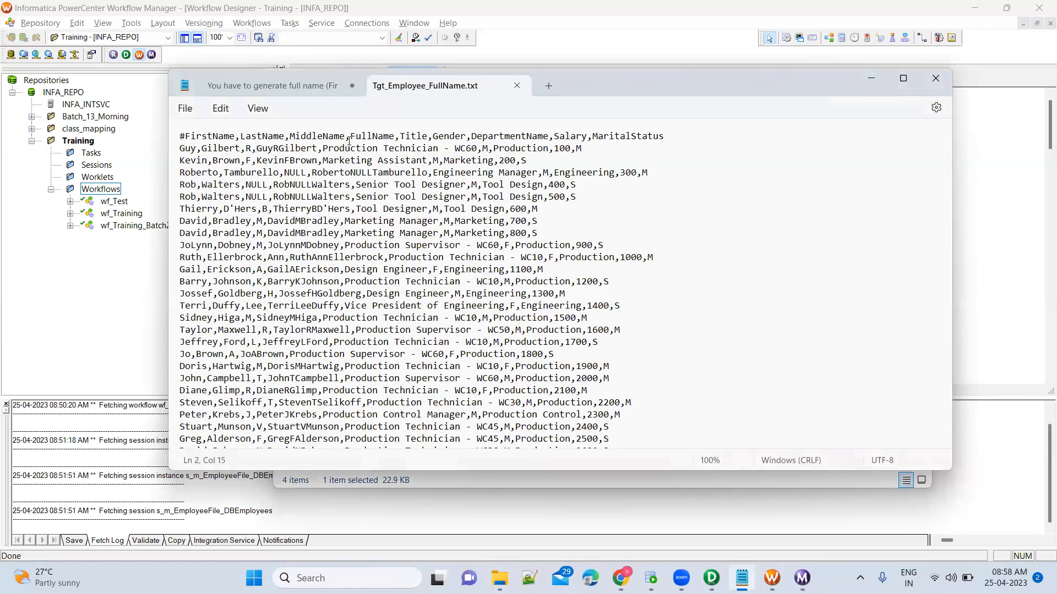
pyautogui.doubleClick(371, 137)
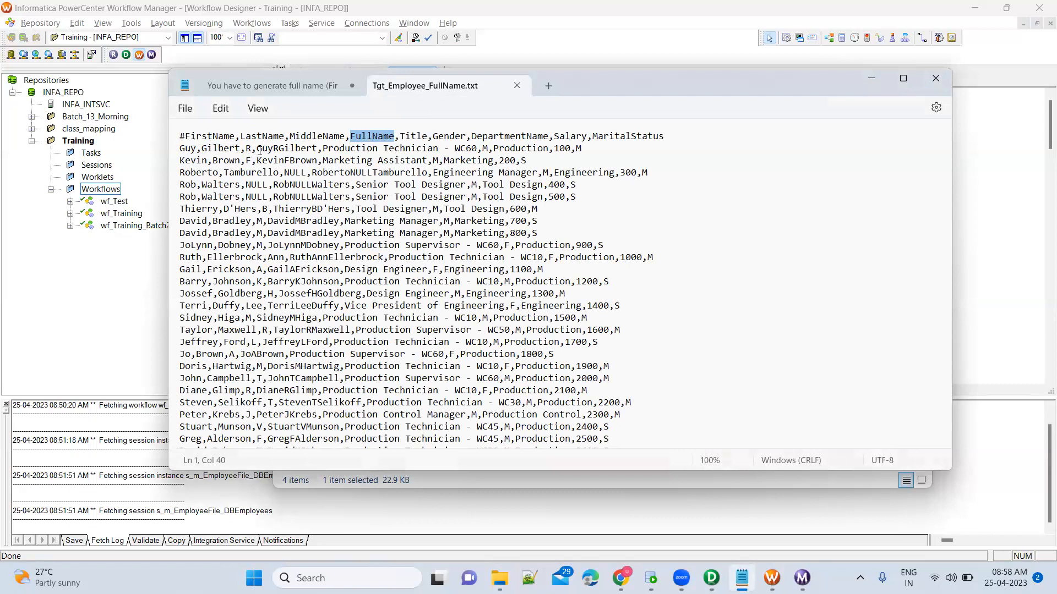
pyautogui.moveTo(257, 148); pyautogui.dragTo(321, 148)
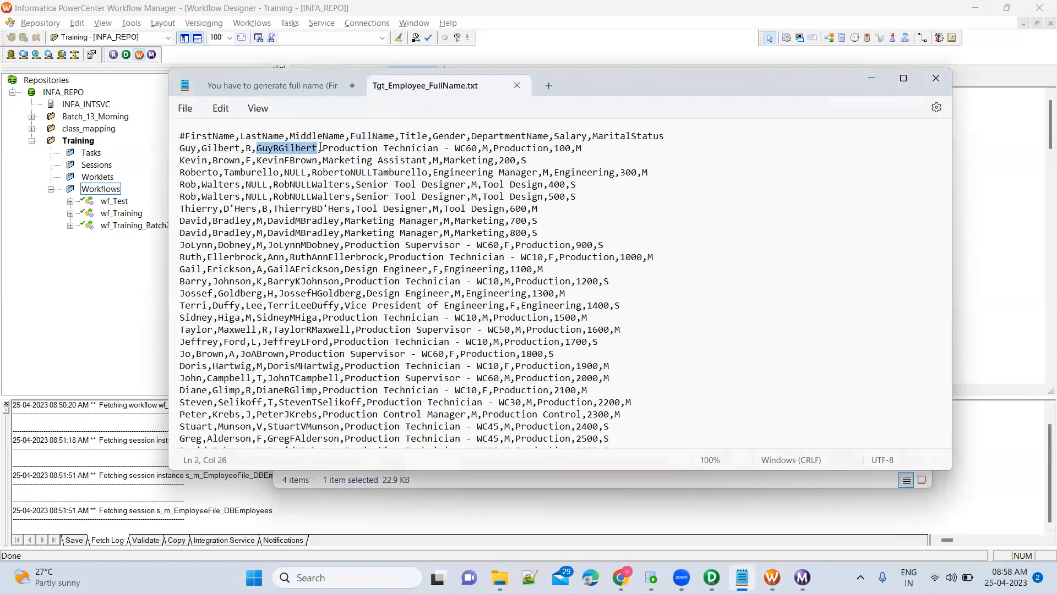